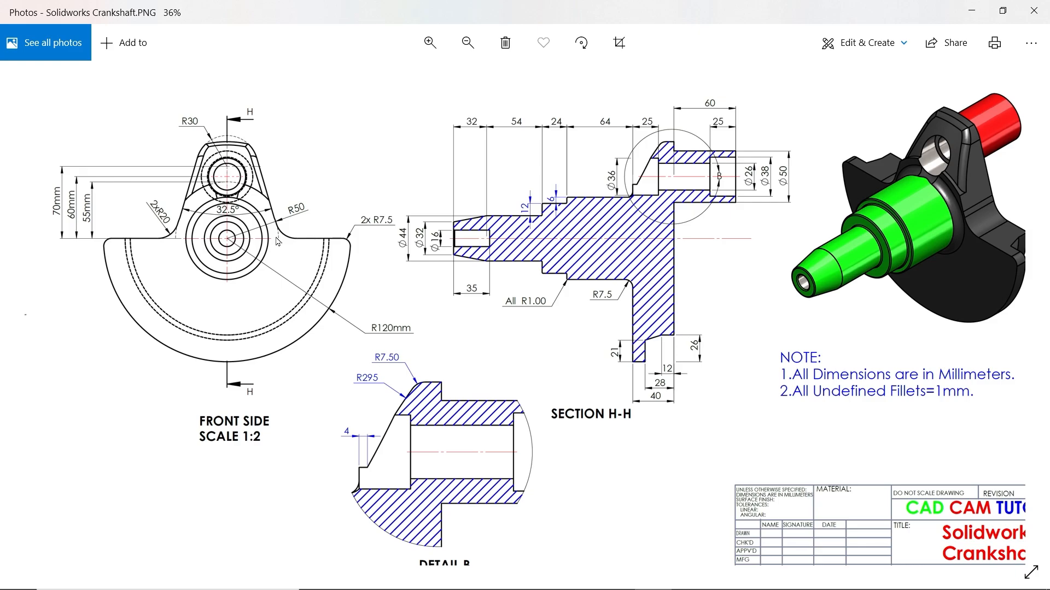
Examine the crankshaft drawing's front view, section H-H, detail view and notes for the dimensions needed to model the part
{"action": "scroll", "coordinate": [321, 241], "scroll_direction": "up", "scroll_amount": 3}
{"action": "left_click_drag", "start_coordinate": [483, 288], "coordinate": [383, 239]}
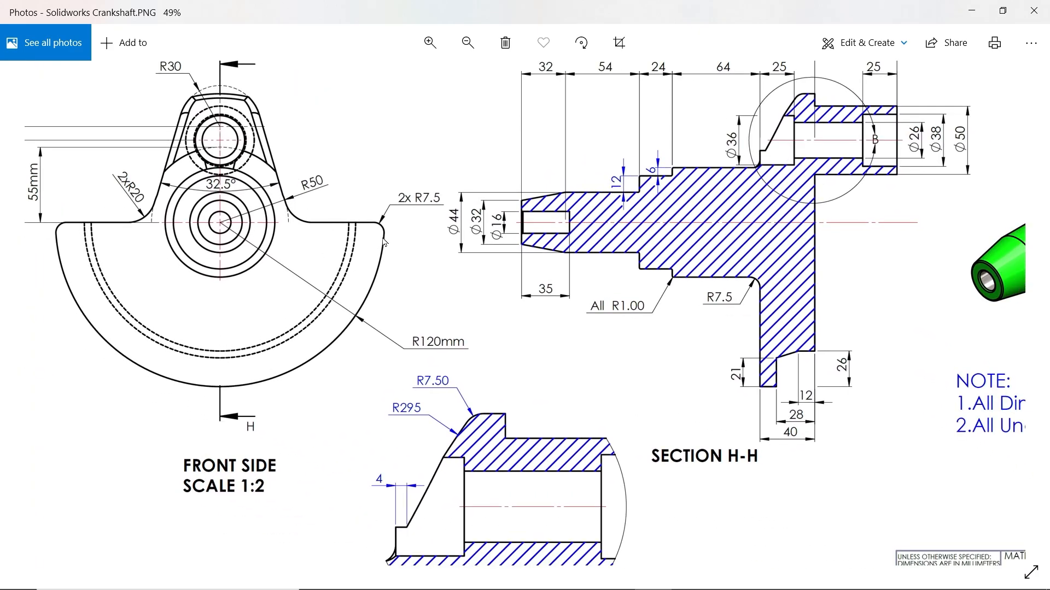
{"action": "left_click_drag", "start_coordinate": [740, 310], "coordinate": [462, 275]}
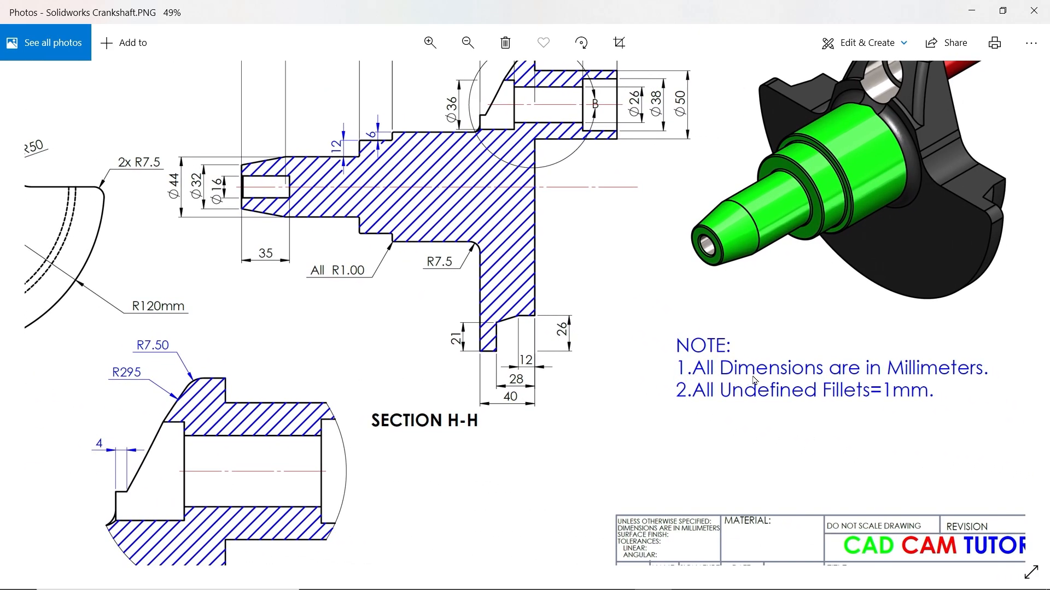
{"action": "left_click_drag", "start_coordinate": [478, 248], "coordinate": [846, 336]}
{"action": "mouse_move", "coordinate": [548, 292]}
{"action": "left_mouse_down"}
{"action": "mouse_move", "coordinate": [317, 268]}
{"action": "mouse_move", "coordinate": [551, 279]}
{"action": "left_mouse_up"}
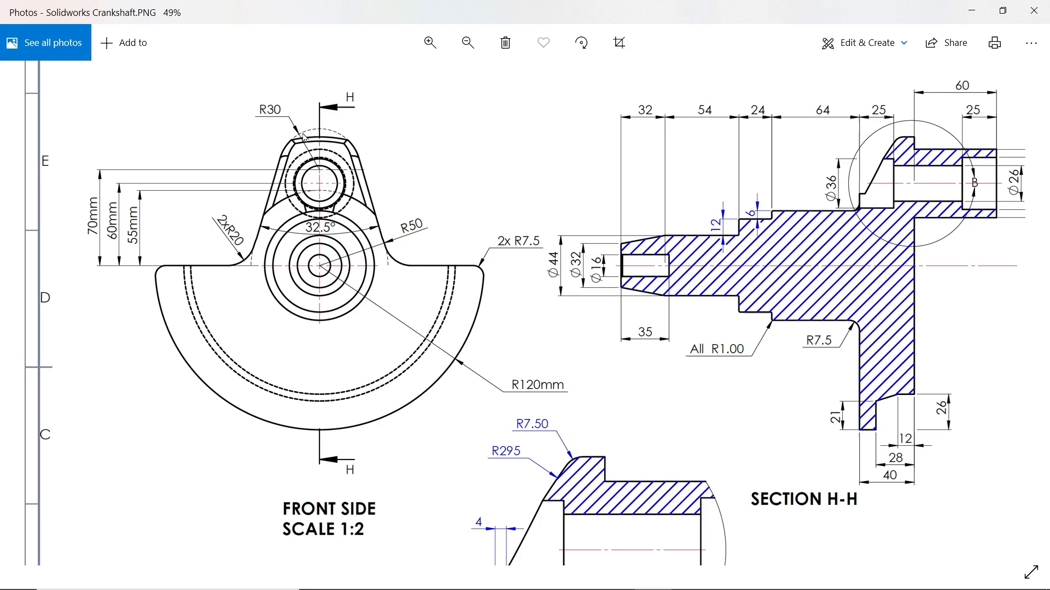
{"action": "scroll", "coordinate": [304, 137], "scroll_direction": "up", "scroll_amount": 3}
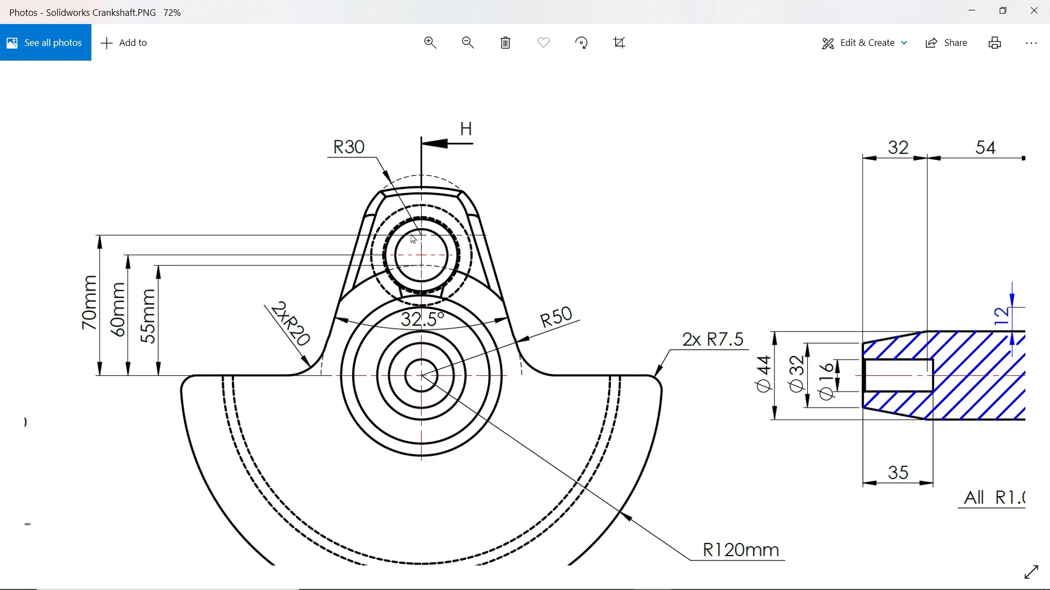
{"action": "left_click_drag", "start_coordinate": [413, 239], "coordinate": [442, 234]}
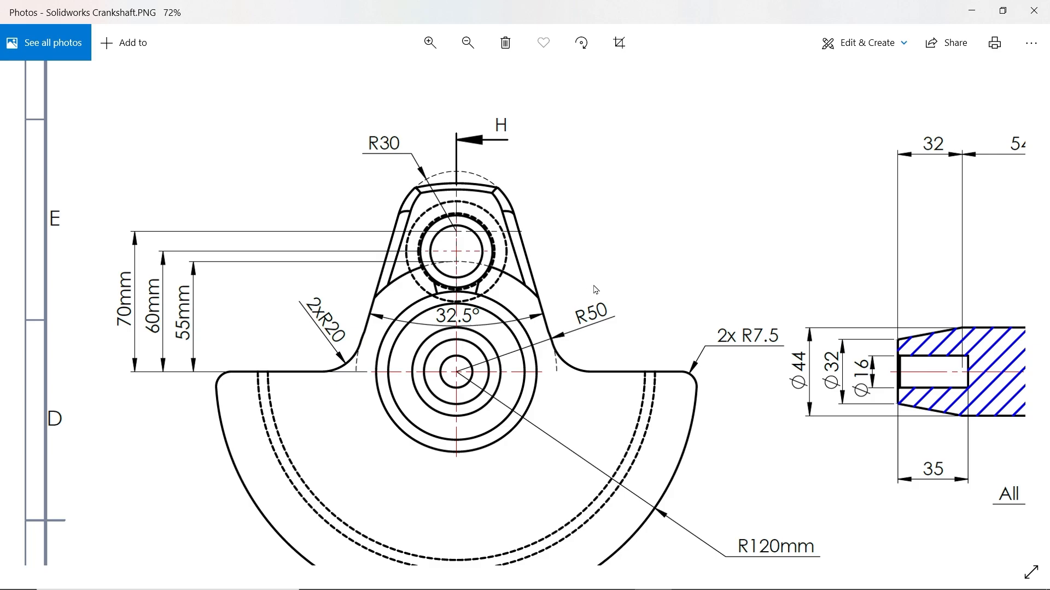
{"action": "mouse_move", "coordinate": [588, 283]}
{"action": "left_mouse_down"}
{"action": "mouse_move", "coordinate": [563, 263]}
{"action": "mouse_move", "coordinate": [463, 236]}
{"action": "left_mouse_up"}
{"action": "left_click_drag", "start_coordinate": [684, 290], "coordinate": [414, 223]}
{"action": "mouse_move", "coordinate": [707, 356]}
{"action": "left_mouse_down"}
{"action": "mouse_move", "coordinate": [623, 277]}
{"action": "mouse_move", "coordinate": [625, 266]}
{"action": "left_mouse_up"}
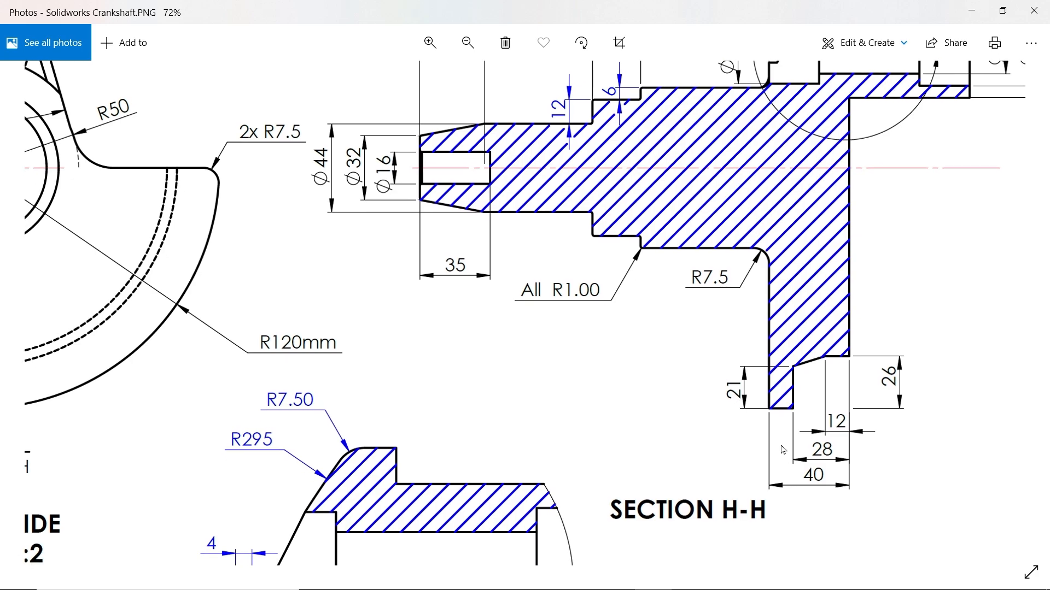
{"action": "scroll", "coordinate": [725, 371], "scroll_direction": "down", "scroll_amount": 5}
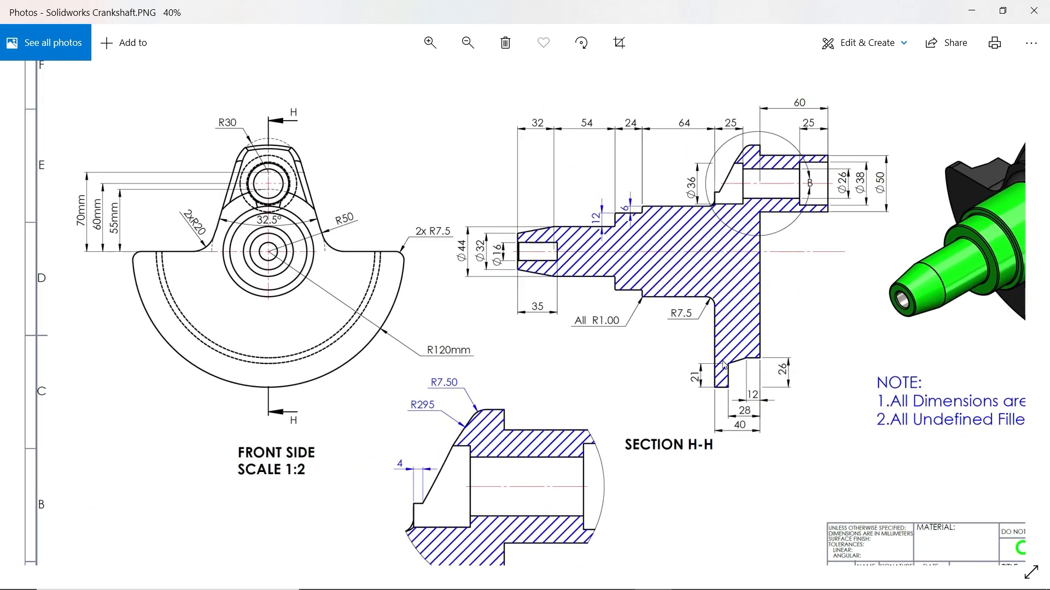
{"action": "scroll", "coordinate": [738, 429], "scroll_direction": "down", "scroll_amount": 1}
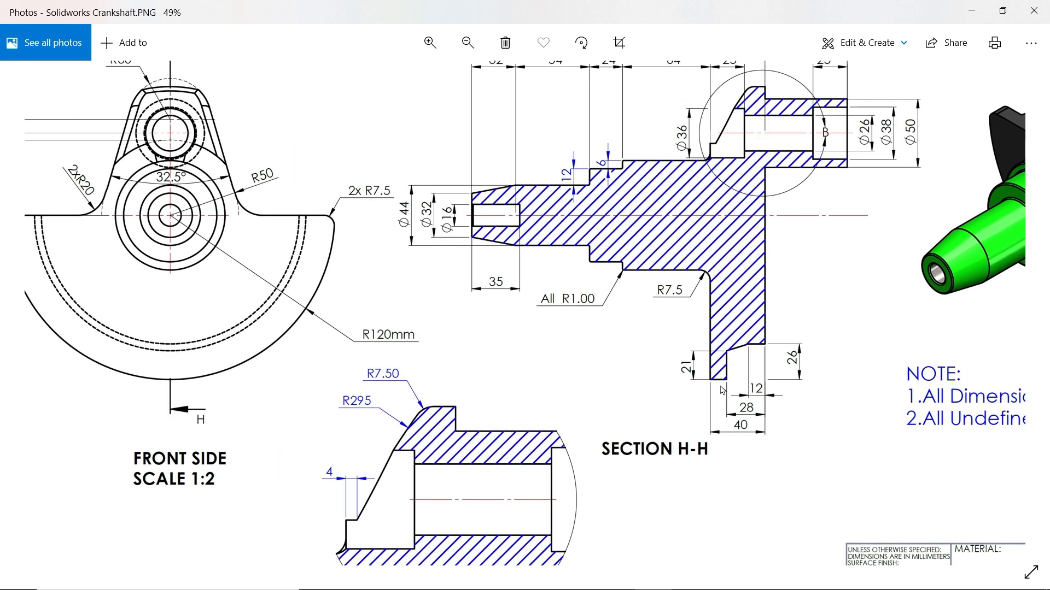
{"action": "scroll", "coordinate": [722, 389], "scroll_direction": "down", "scroll_amount": 1}
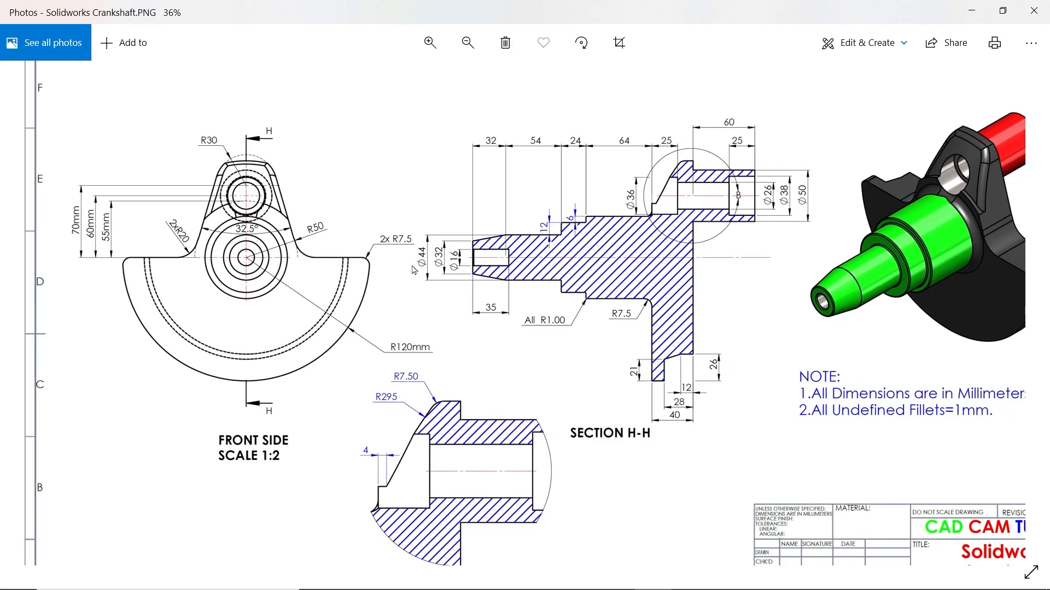
{"action": "scroll", "coordinate": [783, 203], "scroll_direction": "up", "scroll_amount": 3}
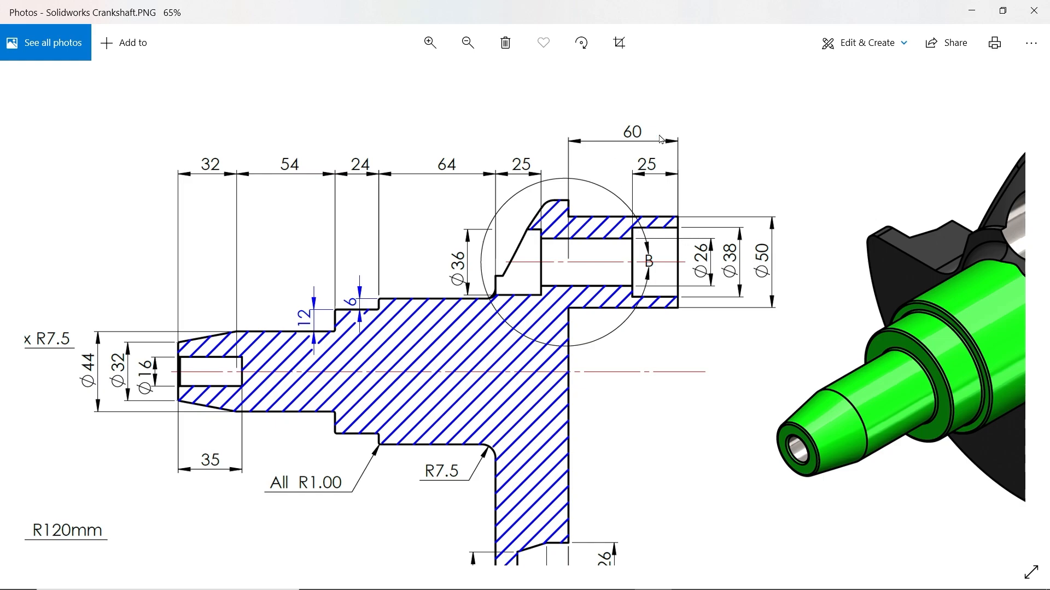
{"action": "scroll", "coordinate": [558, 247], "scroll_direction": "left", "scroll_amount": 4}
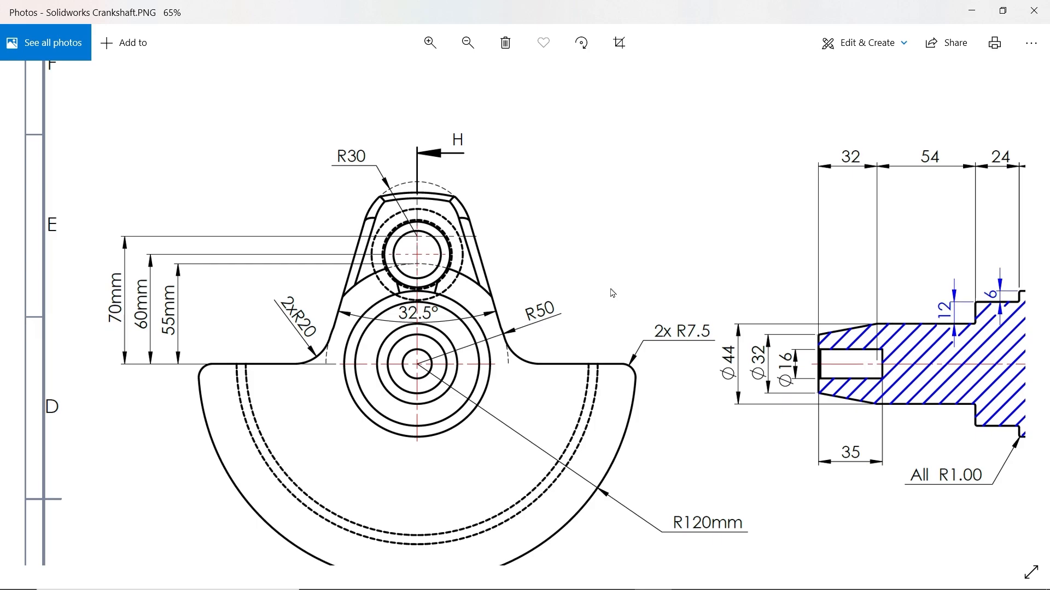
{"action": "scroll", "coordinate": [425, 312], "scroll_direction": "up", "scroll_amount": 3}
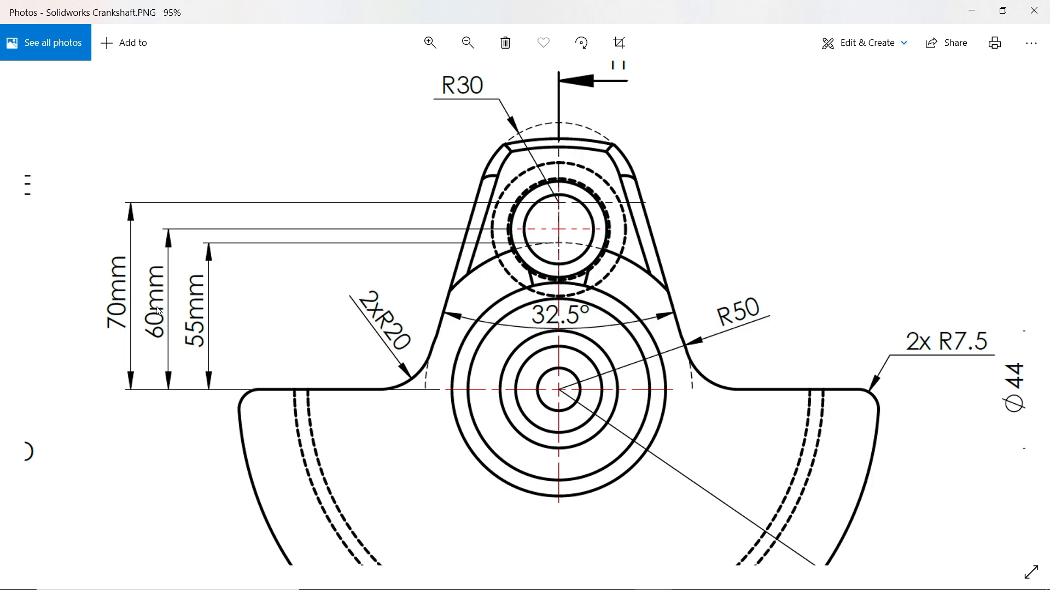
Switch to SOLIDWORKS and start a new sketch on the Front Plane
{"action": "left_click", "coordinate": [969, 21]}
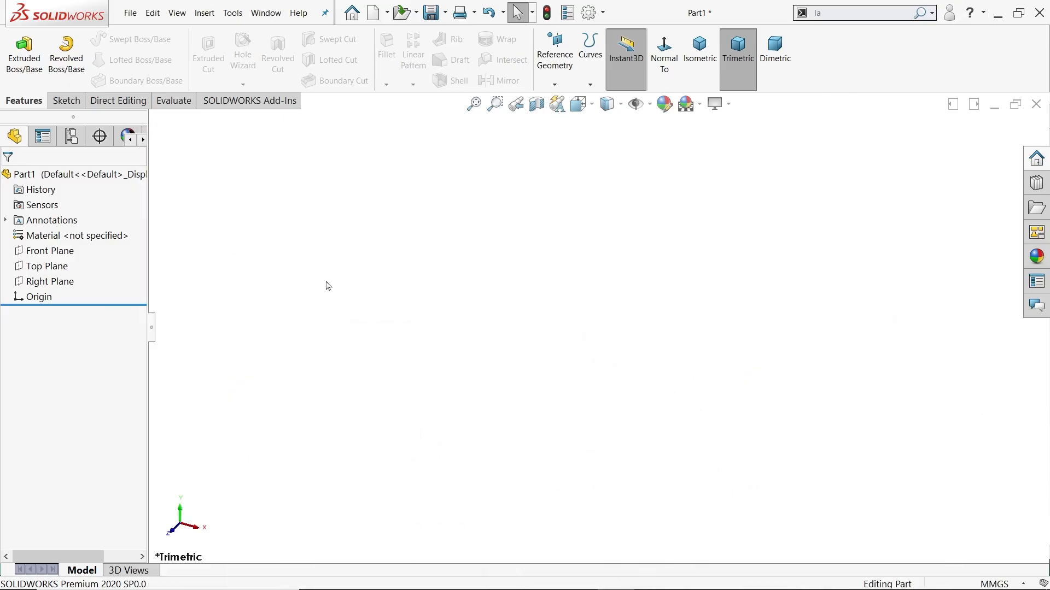
{"action": "left_click", "coordinate": [52, 253]}
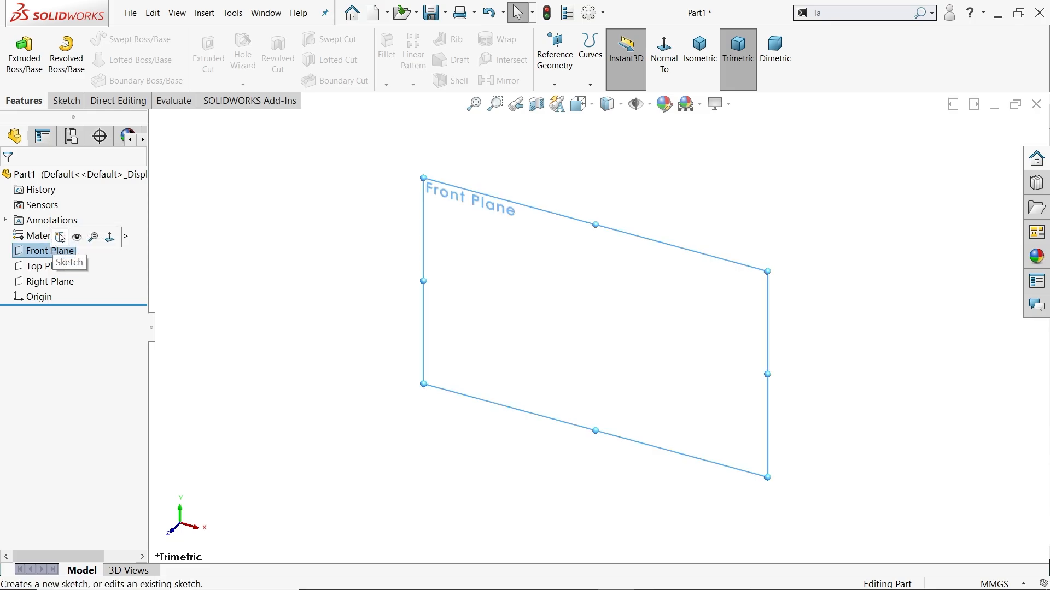
{"action": "left_click", "coordinate": [61, 235]}
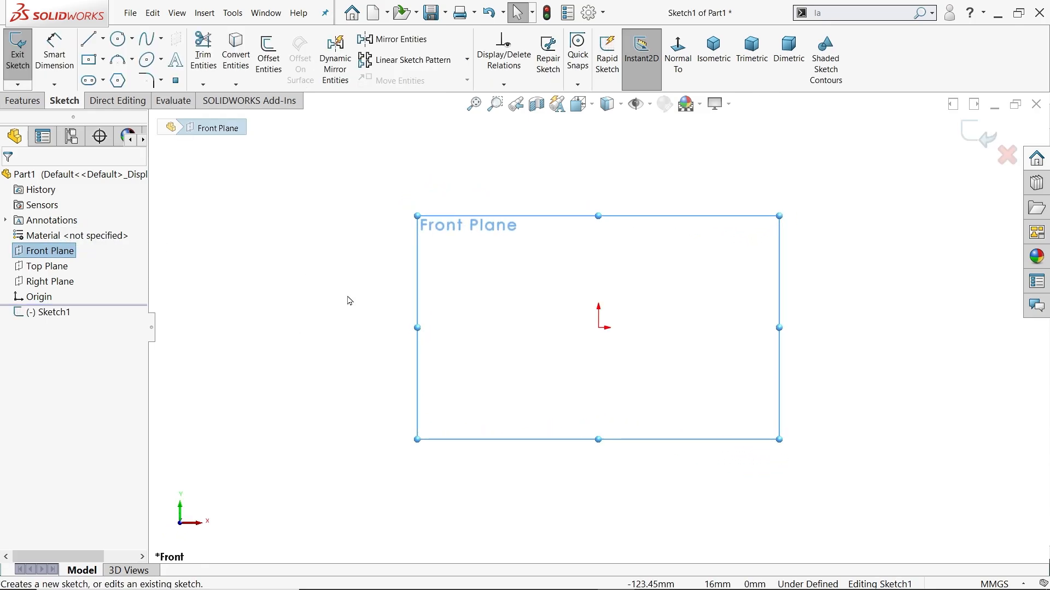
Sketch a circle centred on the origin with its diameter set to 120*2 mm
{"action": "left_click", "coordinate": [118, 40]}
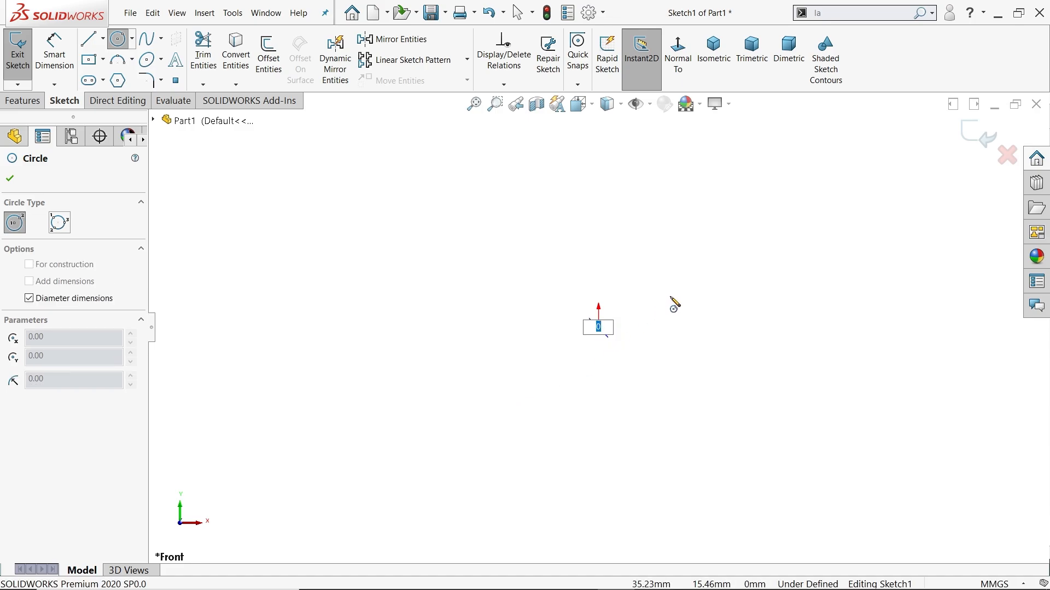
{"action": "key", "text": "Escape"}
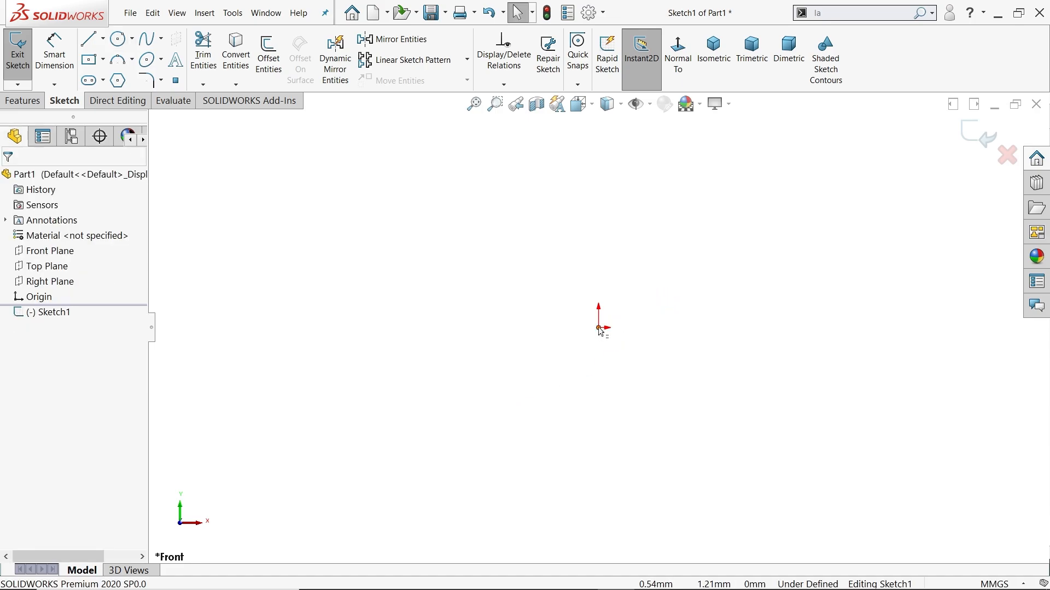
{"action": "left_click", "coordinate": [118, 39]}
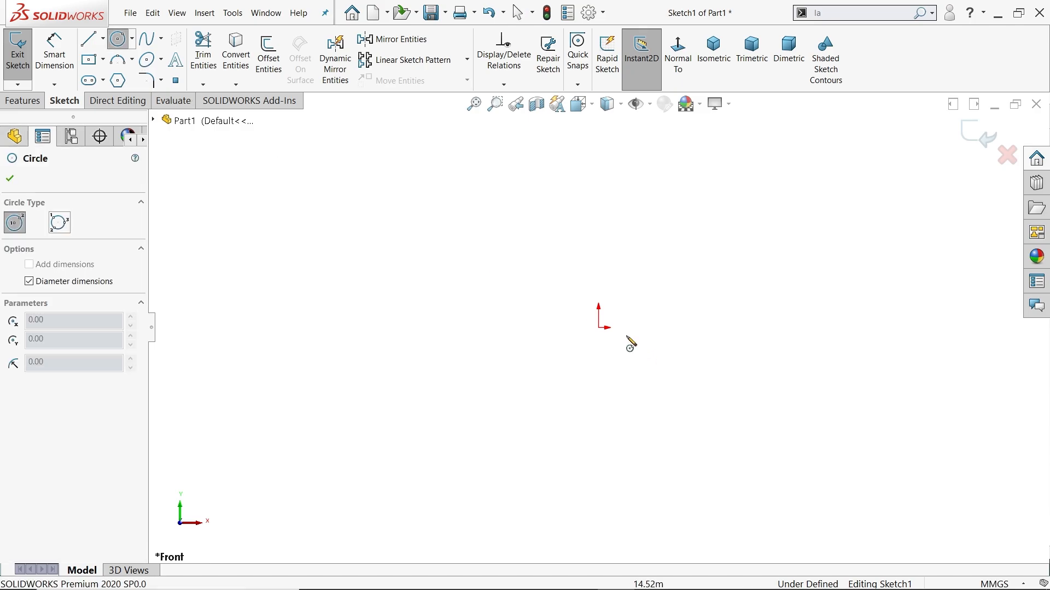
{"action": "left_click", "coordinate": [600, 328]}
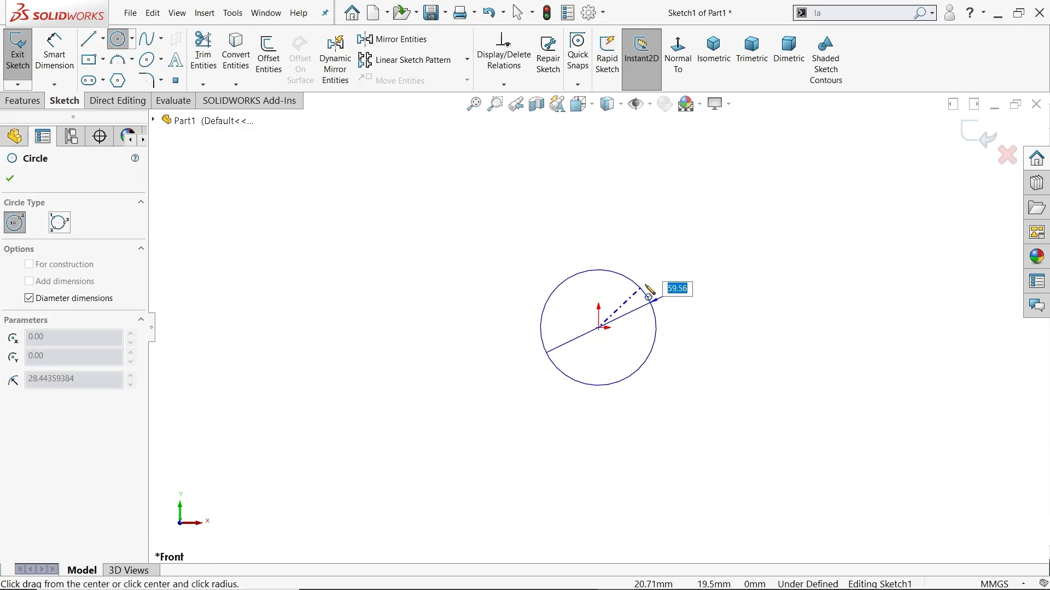
{"action": "type", "text": "12"}
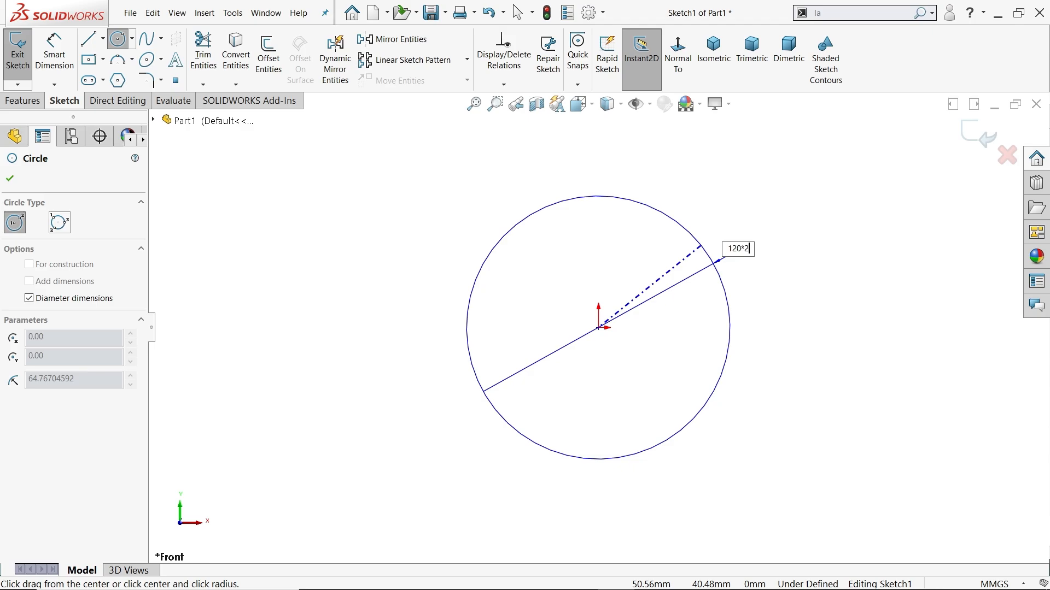
{"action": "type", "text": "0*2"}
{"action": "key", "text": "Return"}
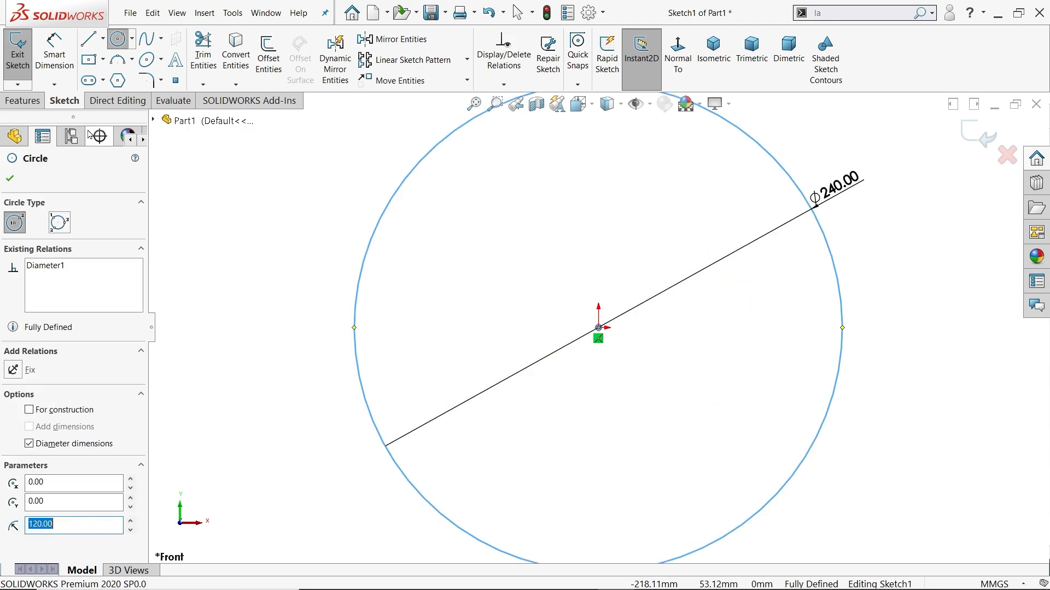
Draw a horizontal line through the origin across the full diameter of the 240 mm circle
{"action": "left_click", "coordinate": [89, 38]}
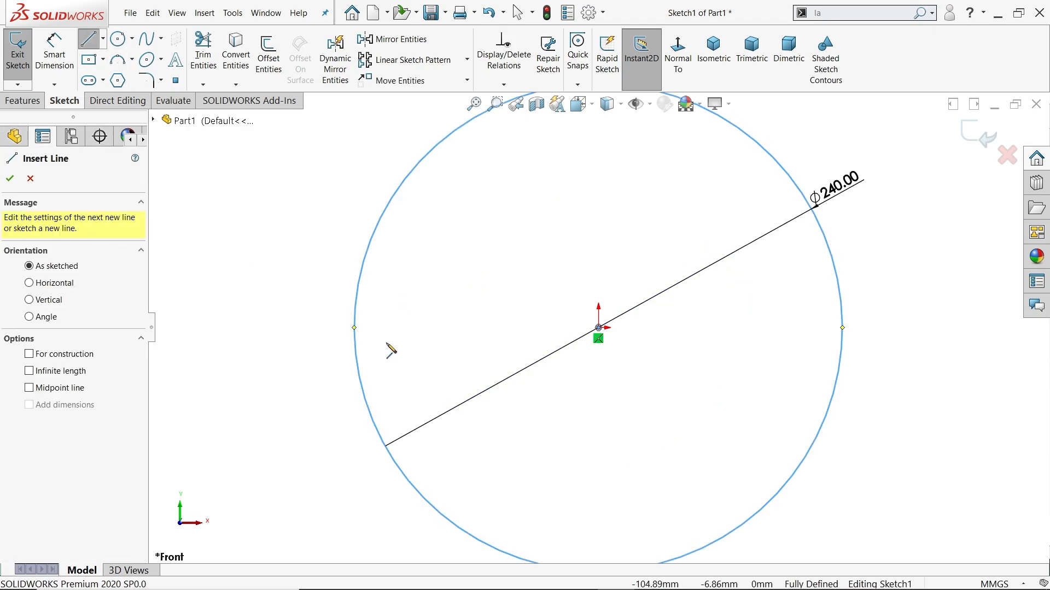
{"action": "left_click", "coordinate": [355, 328]}
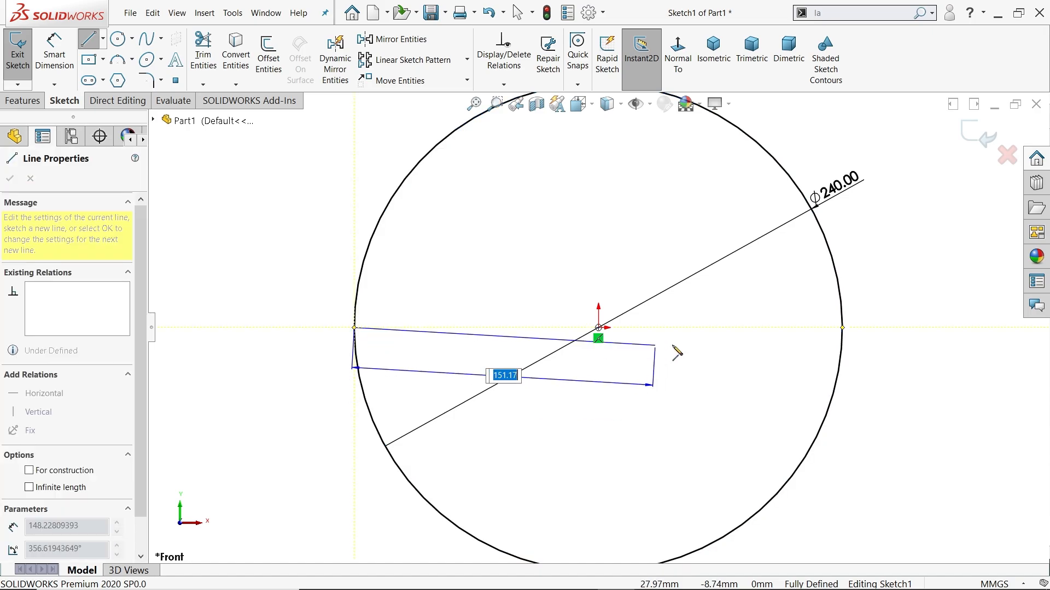
{"action": "left_click", "coordinate": [842, 328]}
{"action": "right_click", "coordinate": [889, 283]}
{"action": "left_click", "coordinate": [904, 290]}
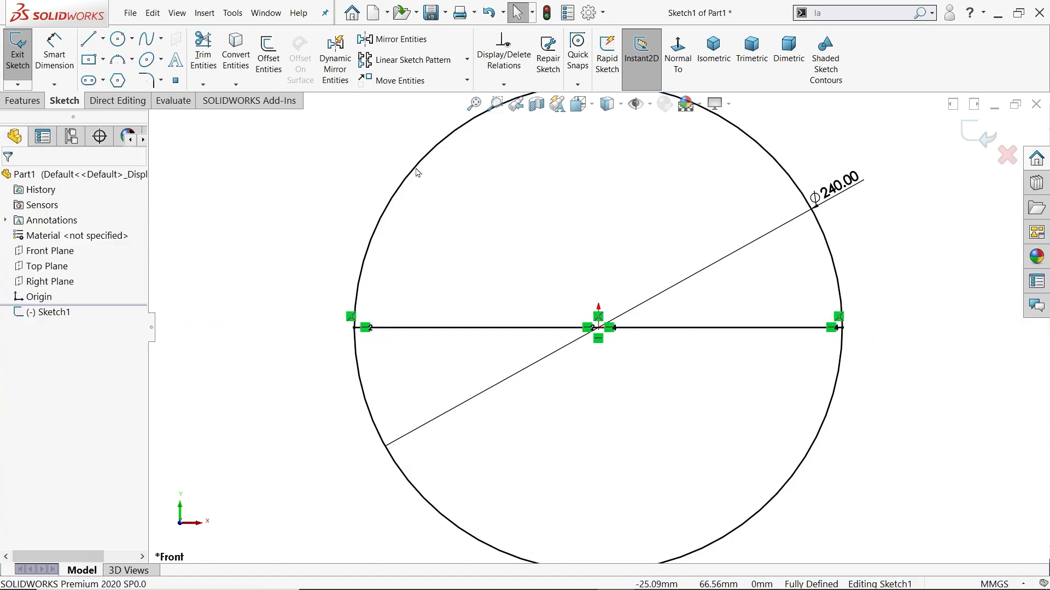
Trim away the upper half of the large circle above the horizontal line
{"action": "left_click", "coordinate": [203, 54]}
{"action": "mouse_move", "coordinate": [293, 169]}
{"action": "left_mouse_down"}
{"action": "mouse_move", "coordinate": [383, 215]}
{"action": "mouse_move", "coordinate": [412, 247]}
{"action": "left_mouse_up"}
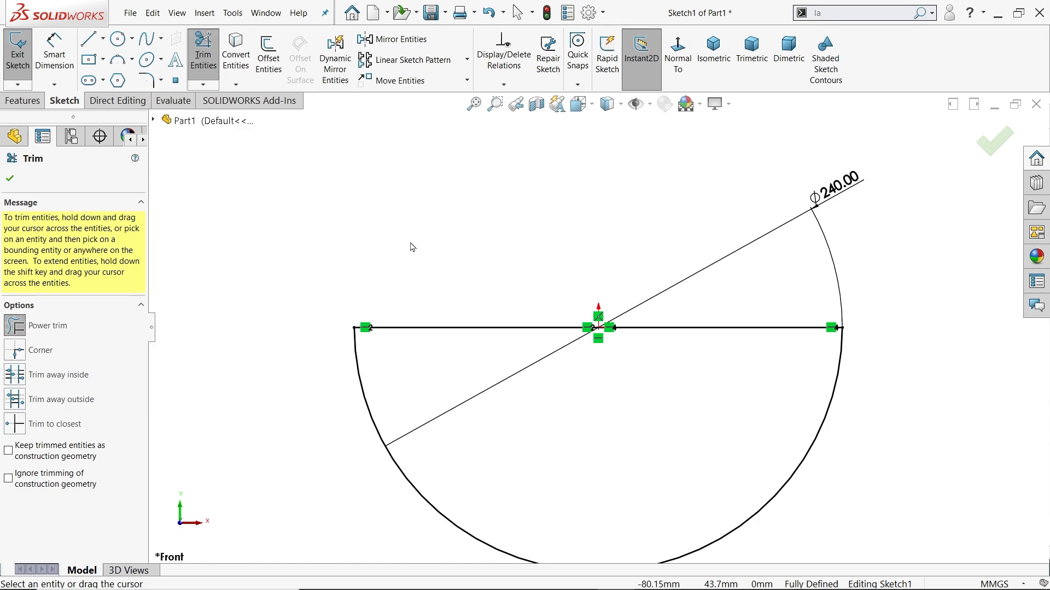
{"action": "left_click", "coordinate": [10, 178]}
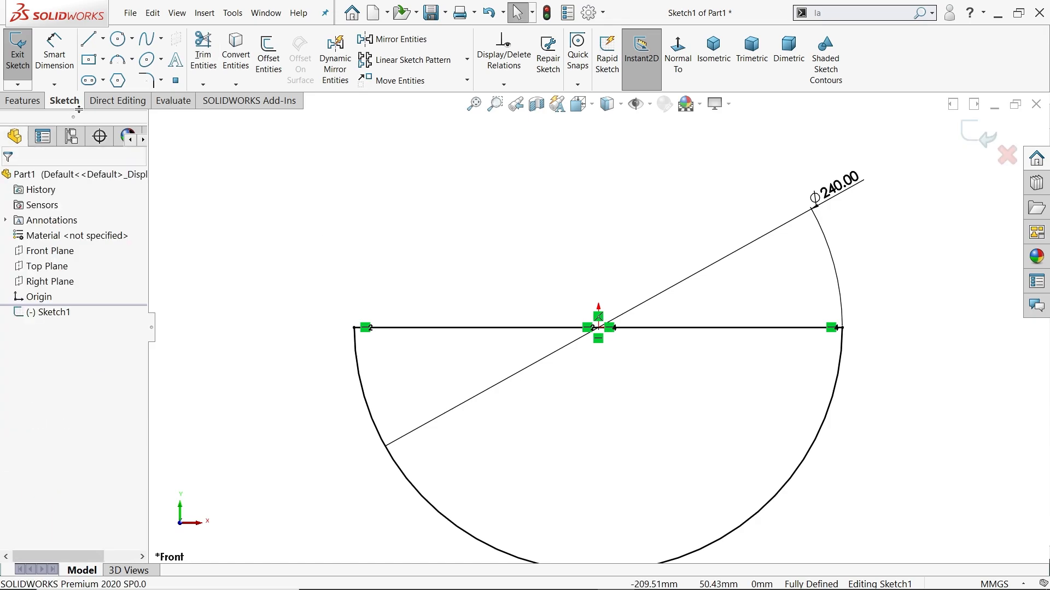
Sketch a 60 mm diameter circle centred vertically above the origin at a height of about 86 mm
{"action": "left_click", "coordinate": [117, 38]}
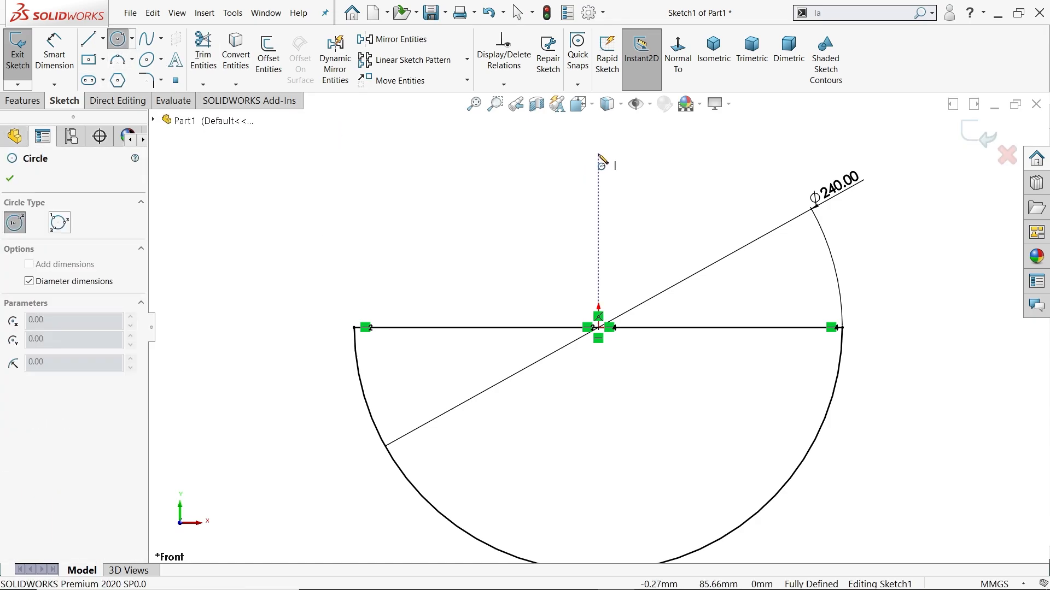
{"action": "left_click", "coordinate": [598, 154]}
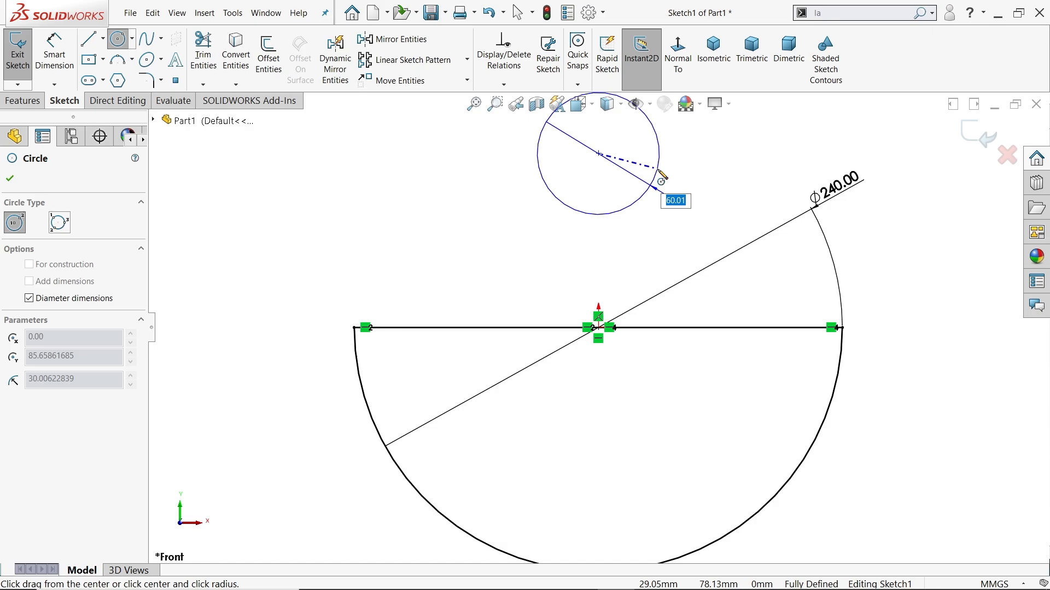
{"action": "type", "text": "60"}
{"action": "key", "text": "Return"}
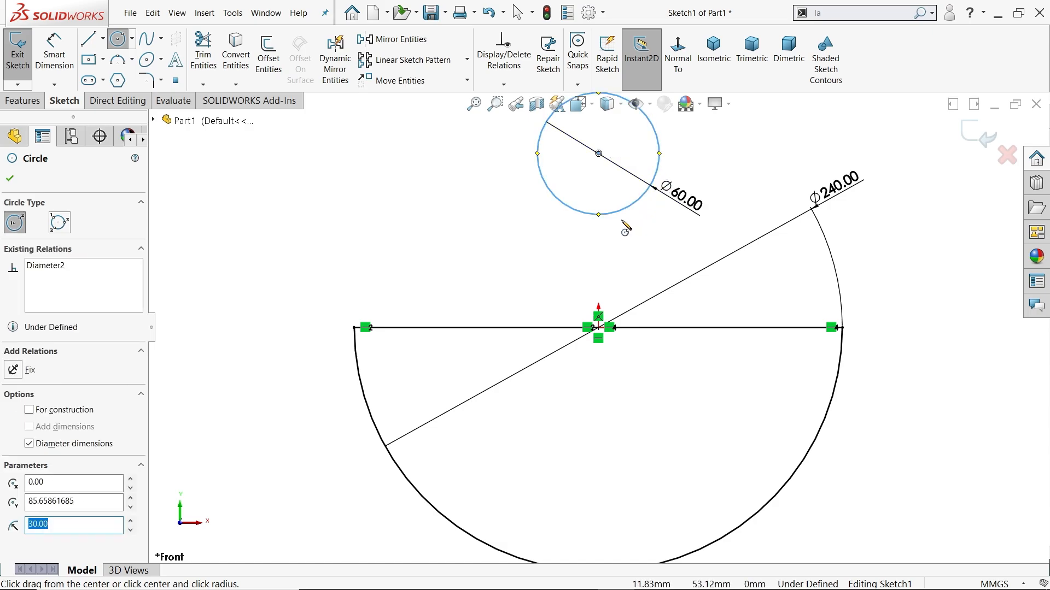
Sketch a 100 mm diameter circle centred on the origin
{"action": "scroll", "coordinate": [623, 221], "scroll_direction": "up", "scroll_amount": 1}
{"action": "scroll", "coordinate": [605, 255], "scroll_direction": "down", "scroll_amount": 1}
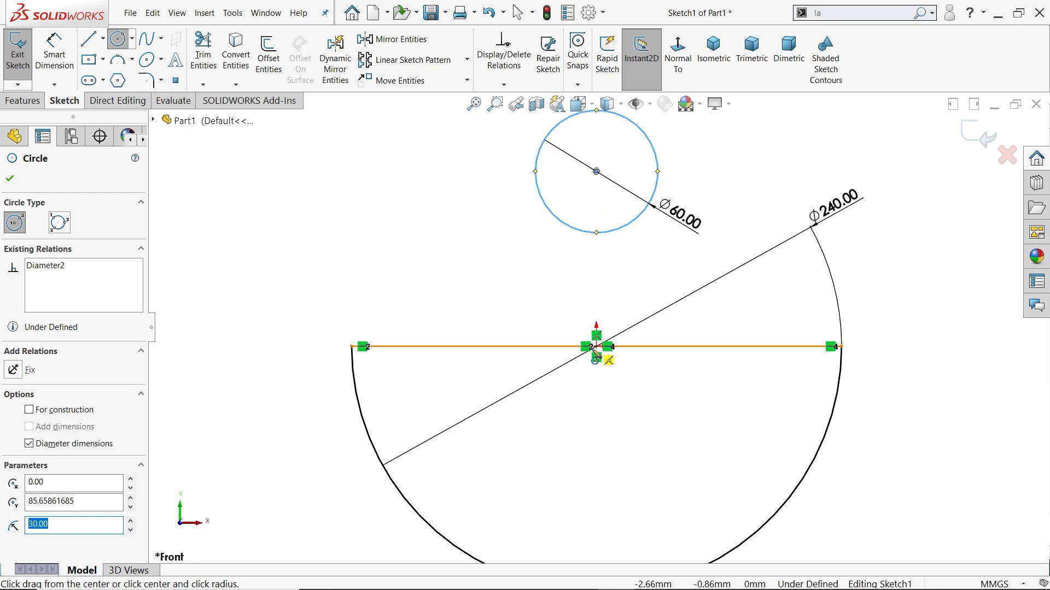
{"action": "left_click", "coordinate": [596, 348]}
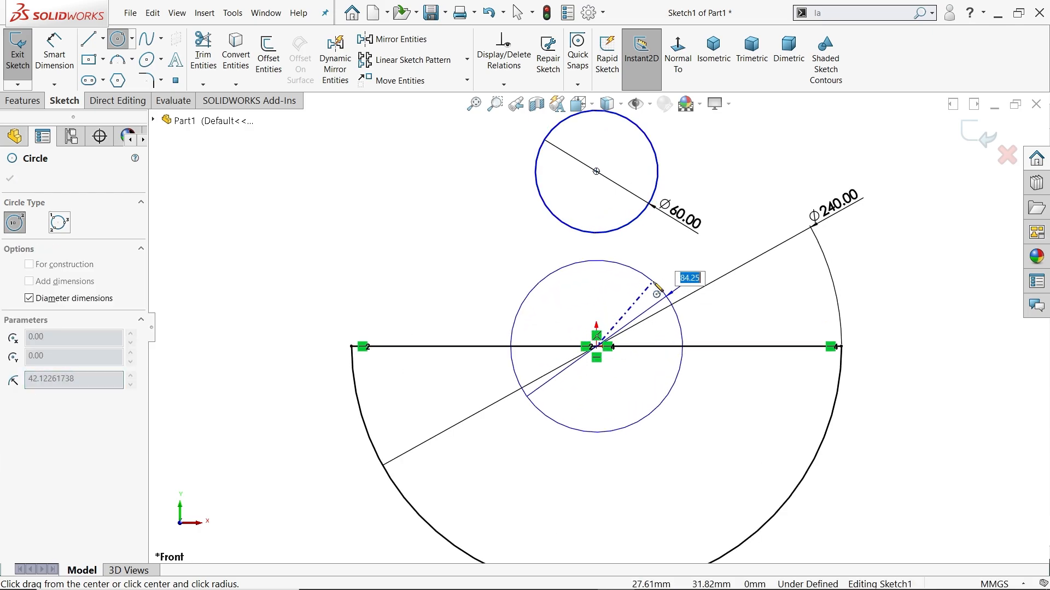
{"action": "type", "text": "100"}
{"action": "key", "text": "Return"}
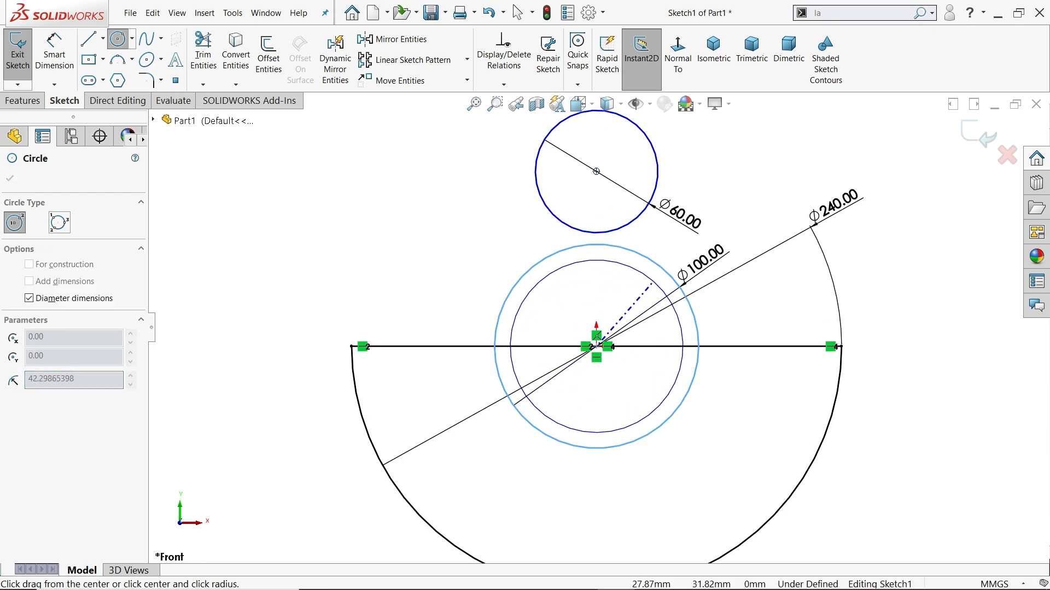
Draw a line about 56 mm long, tangent to the left side of the 60 mm circle, ending just outside the 100 mm circle
{"action": "left_click", "coordinate": [89, 39]}
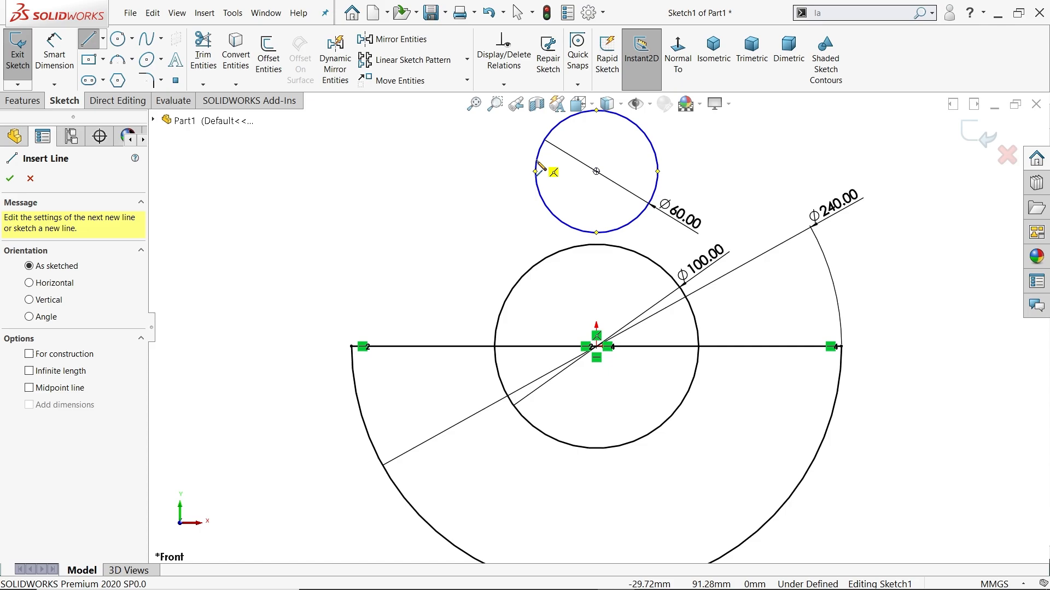
{"action": "left_click", "coordinate": [536, 171]}
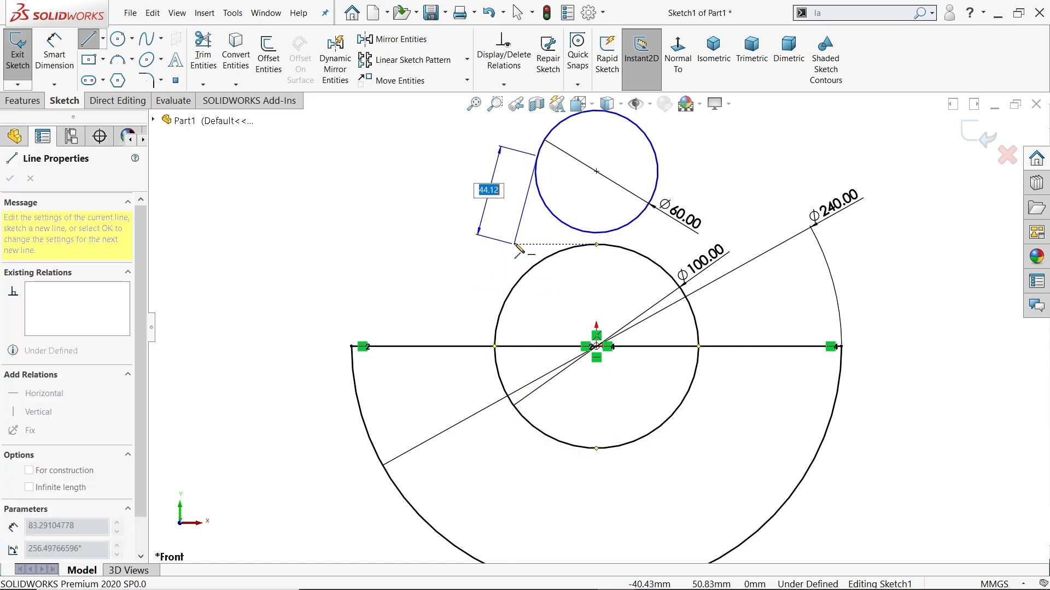
{"action": "left_click", "coordinate": [514, 272]}
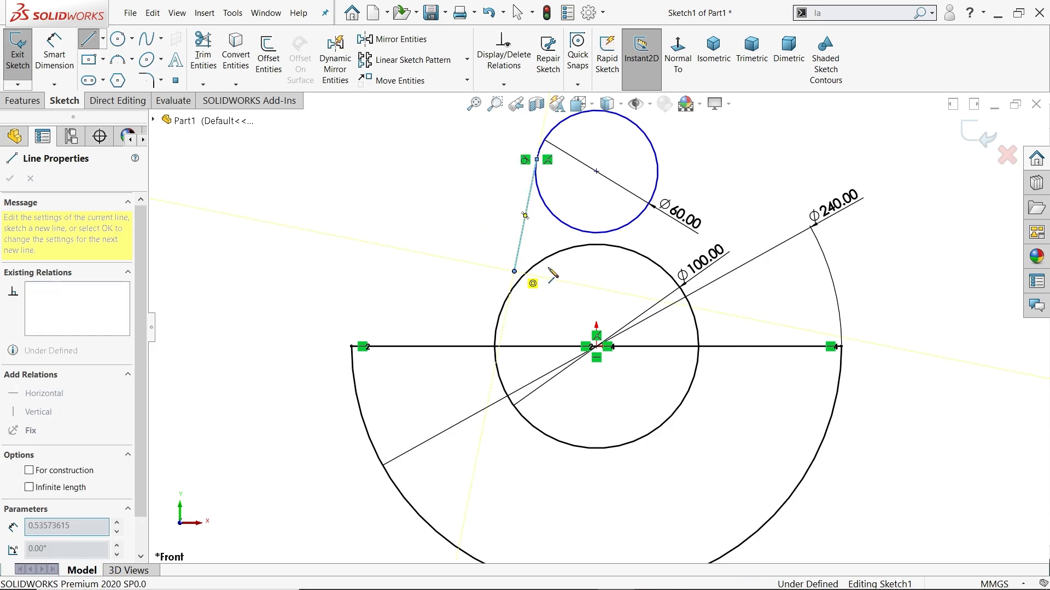
{"action": "right_click", "coordinate": [411, 193]}
{"action": "left_click", "coordinate": [467, 204]}
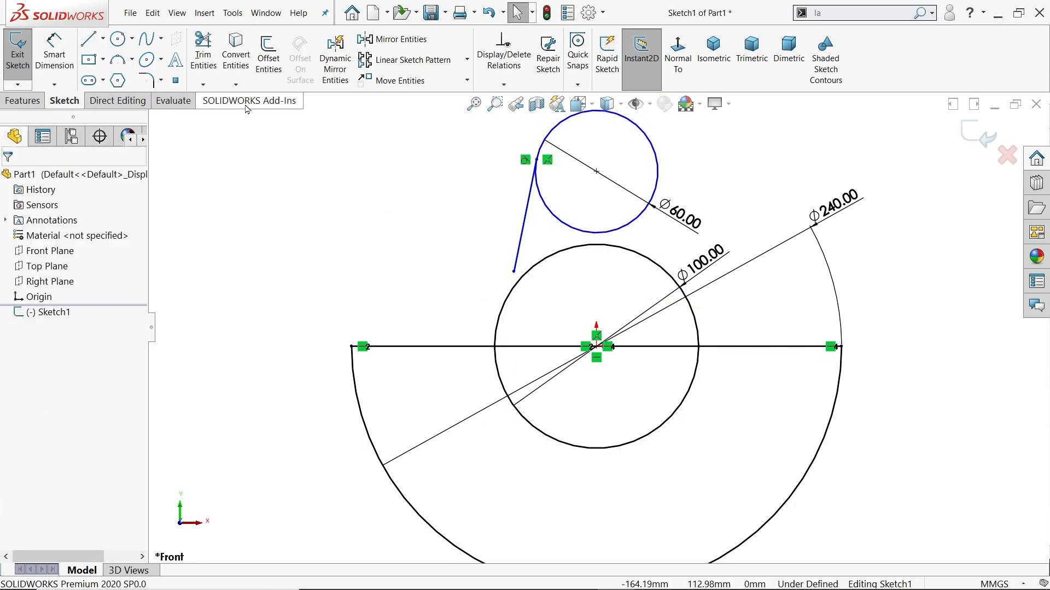
Draw a vertical centerline from the origin to the centre of the 60 mm circle
{"action": "scroll", "coordinate": [497, 256], "scroll_direction": "down", "scroll_amount": 3}
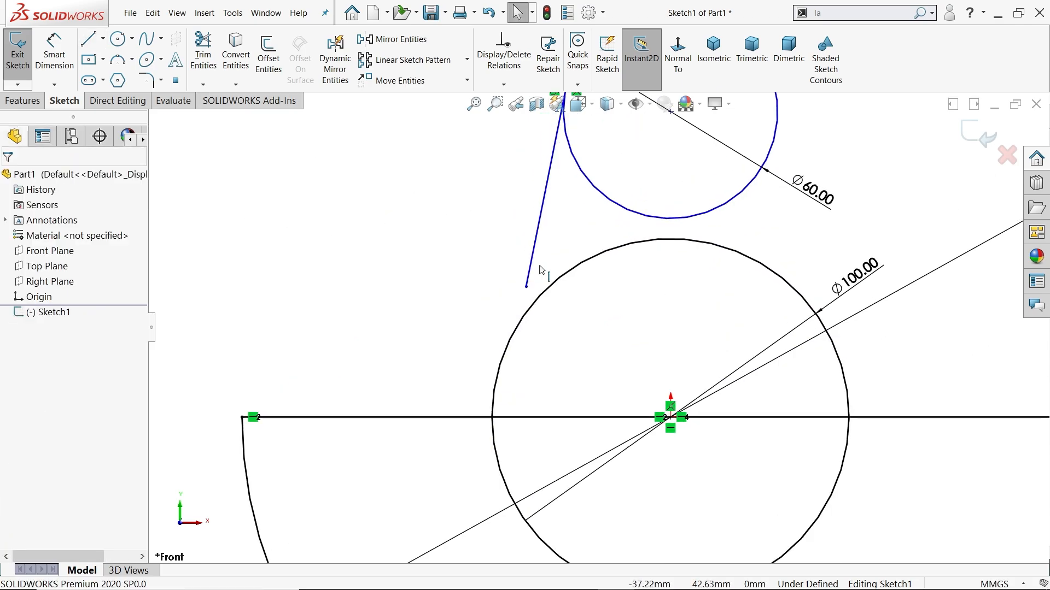
{"action": "left_click", "coordinate": [102, 39]}
{"action": "left_click", "coordinate": [117, 73]}
{"action": "scroll", "coordinate": [596, 328], "scroll_direction": "up", "scroll_amount": 2}
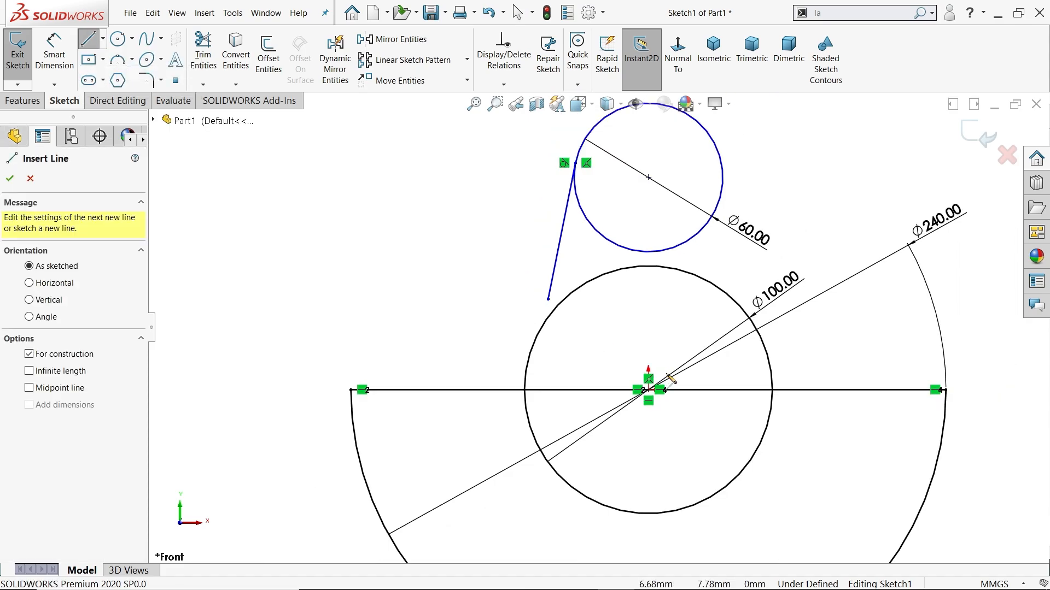
{"action": "left_click", "coordinate": [648, 389]}
{"action": "left_click", "coordinate": [648, 177]}
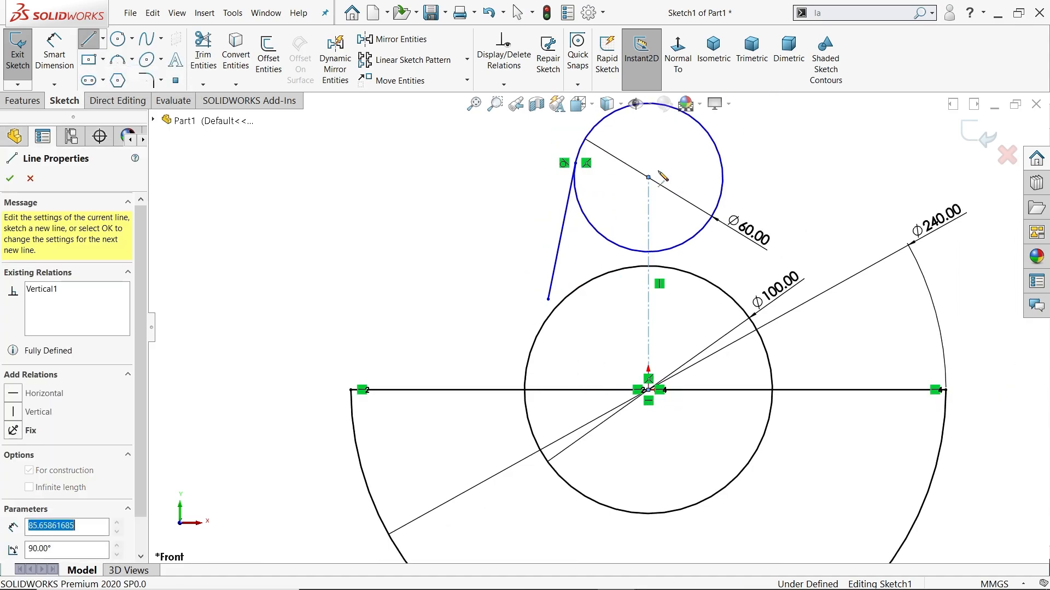
{"action": "right_click", "coordinate": [664, 153]}
{"action": "left_click", "coordinate": [700, 171]}
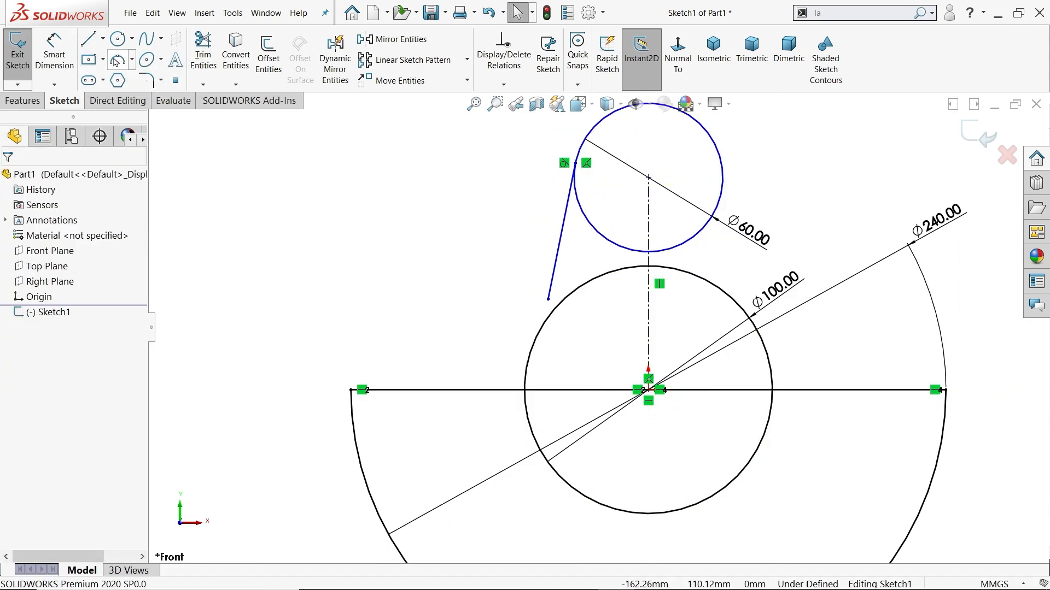
{"action": "scroll", "coordinate": [575, 302], "scroll_direction": "down", "scroll_amount": 1}
{"action": "scroll", "coordinate": [574, 302], "scroll_direction": "down", "scroll_amount": 1}
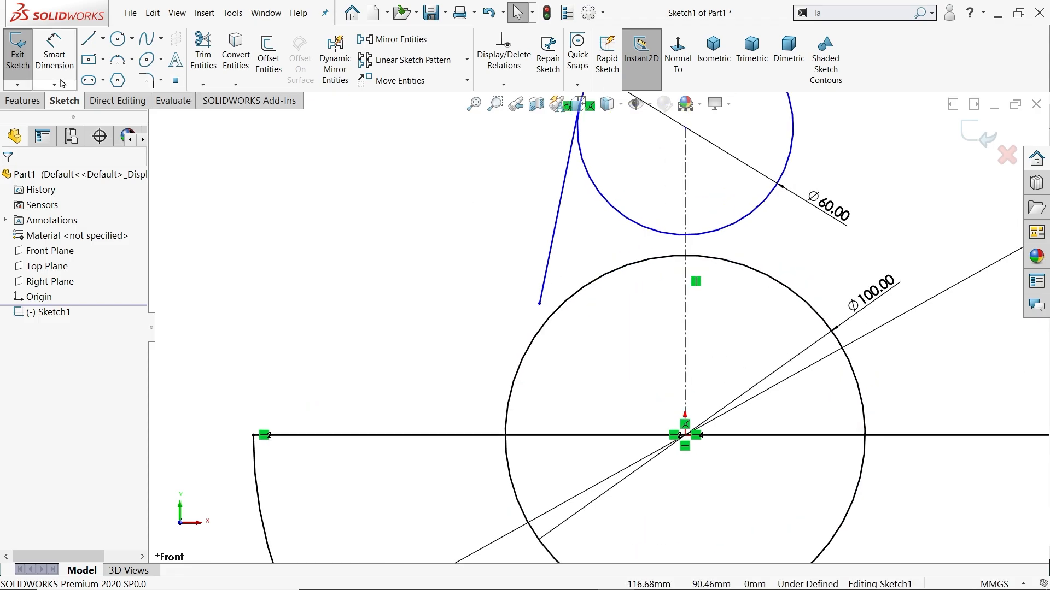
{"action": "left_click", "coordinate": [54, 55]}
{"action": "left_click", "coordinate": [557, 244]}
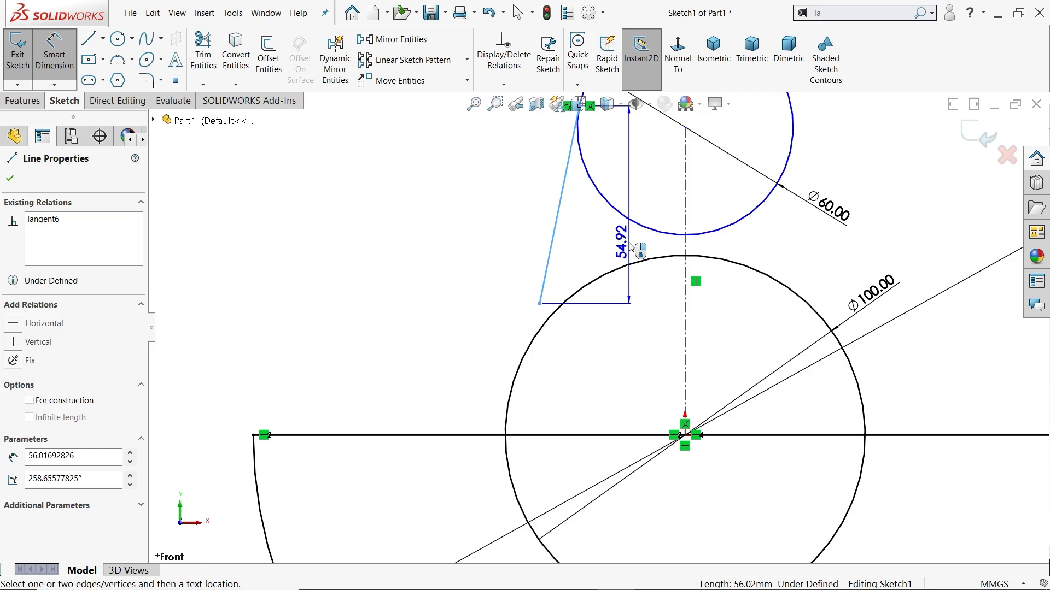
{"action": "key", "text": "Escape"}
Mirror the tangent line about the vertical centerline, keeping the original
{"action": "scroll", "coordinate": [599, 327], "scroll_direction": "up", "scroll_amount": 4}
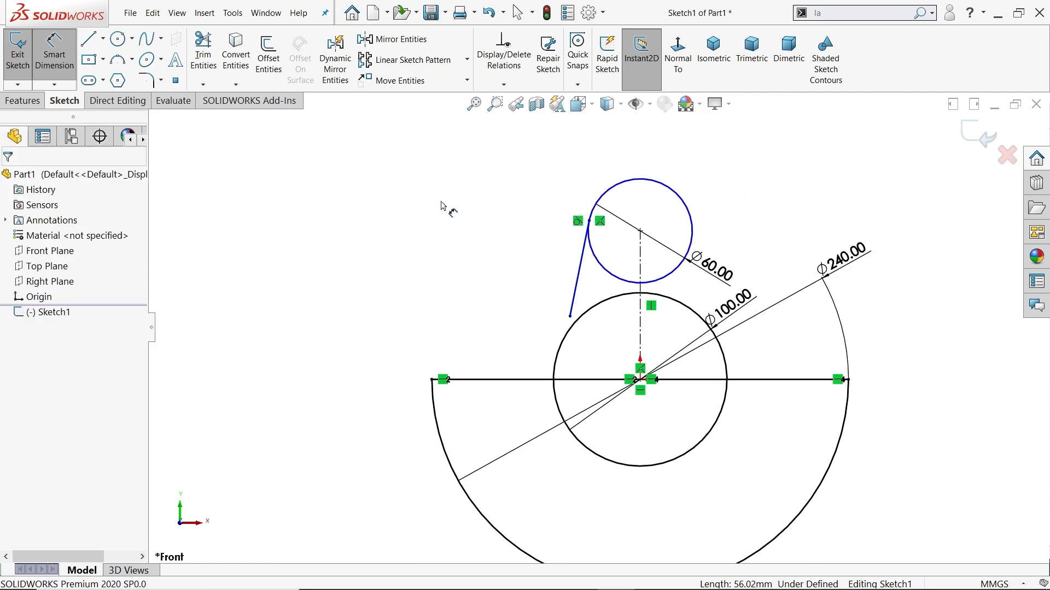
{"action": "left_click", "coordinate": [395, 39]}
{"action": "left_click", "coordinate": [575, 297]}
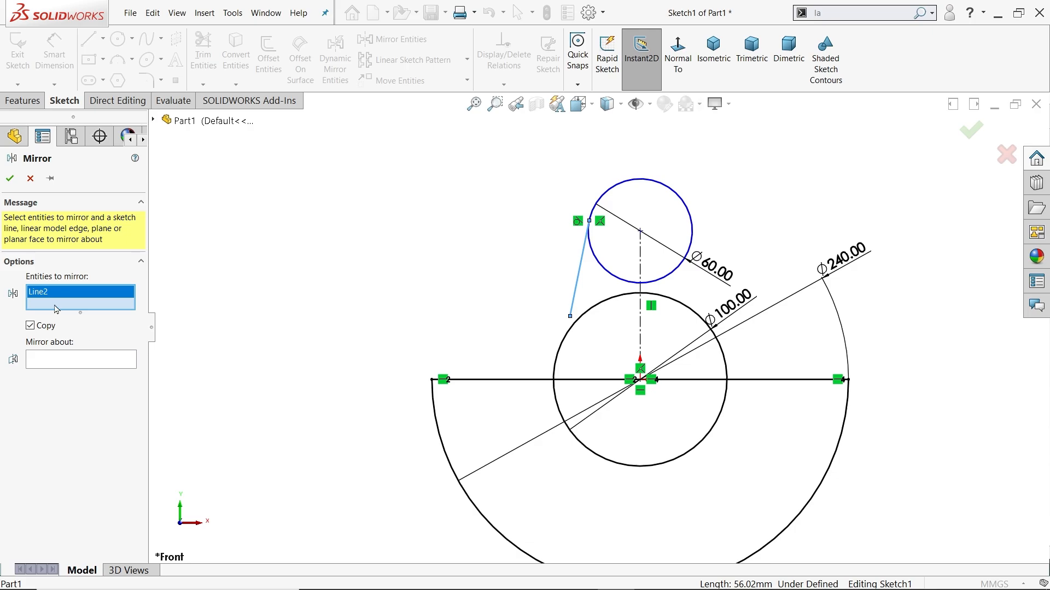
{"action": "left_click", "coordinate": [72, 362]}
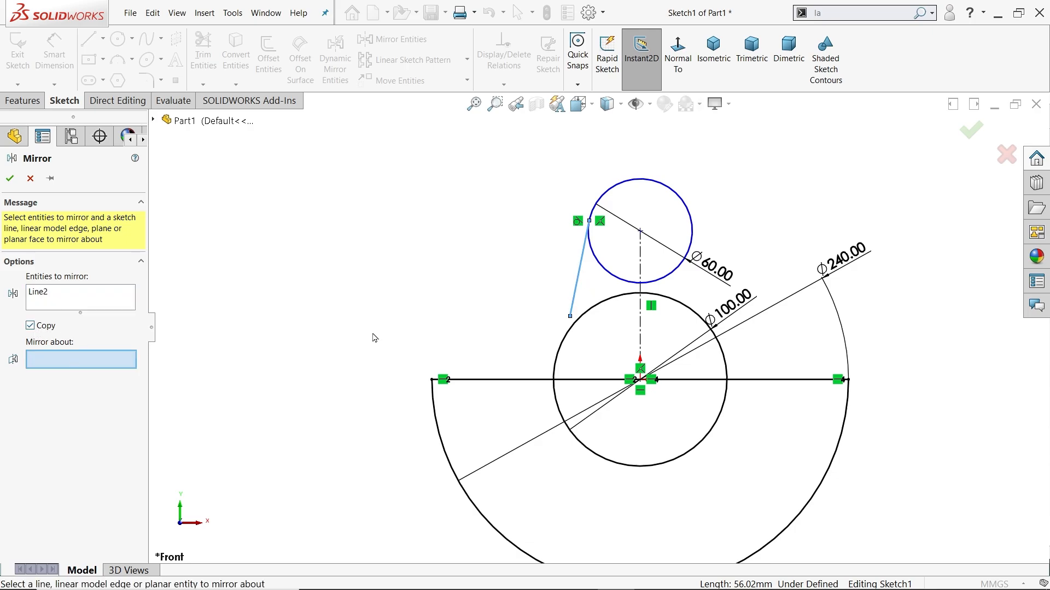
{"action": "left_click", "coordinate": [640, 306]}
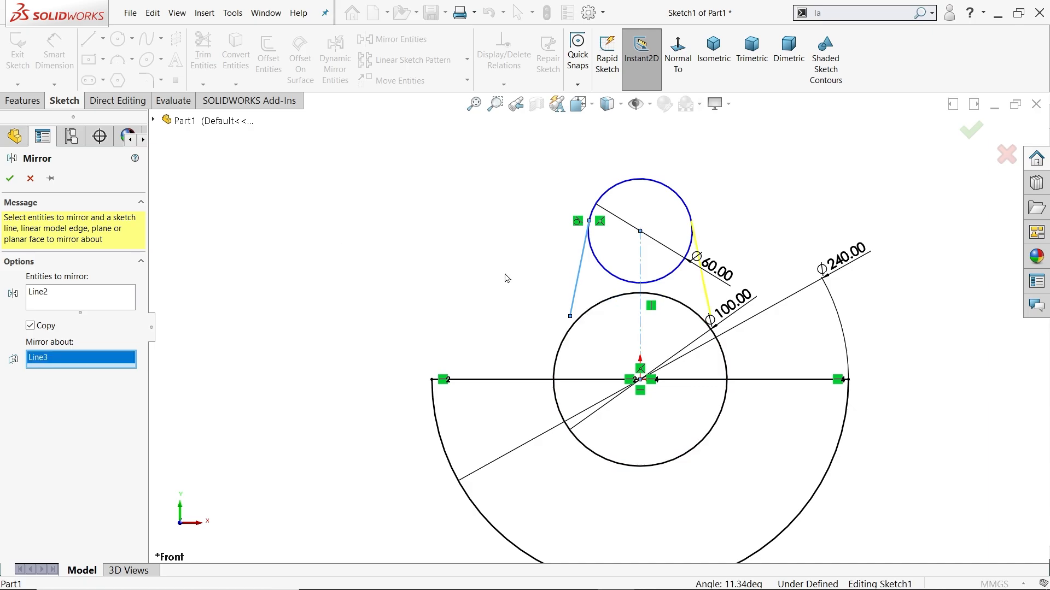
{"action": "left_click", "coordinate": [10, 178]}
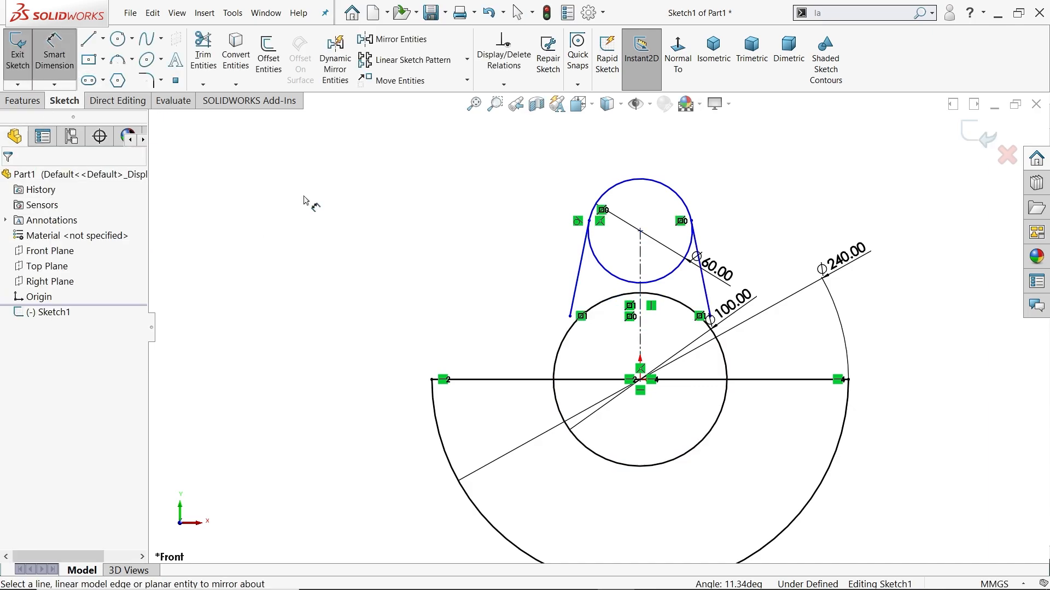
Dimension the angle between the two slanted side lines at 32.5°
{"action": "scroll", "coordinate": [651, 298], "scroll_direction": "down", "scroll_amount": 3}
{"action": "left_click", "coordinate": [525, 264]}
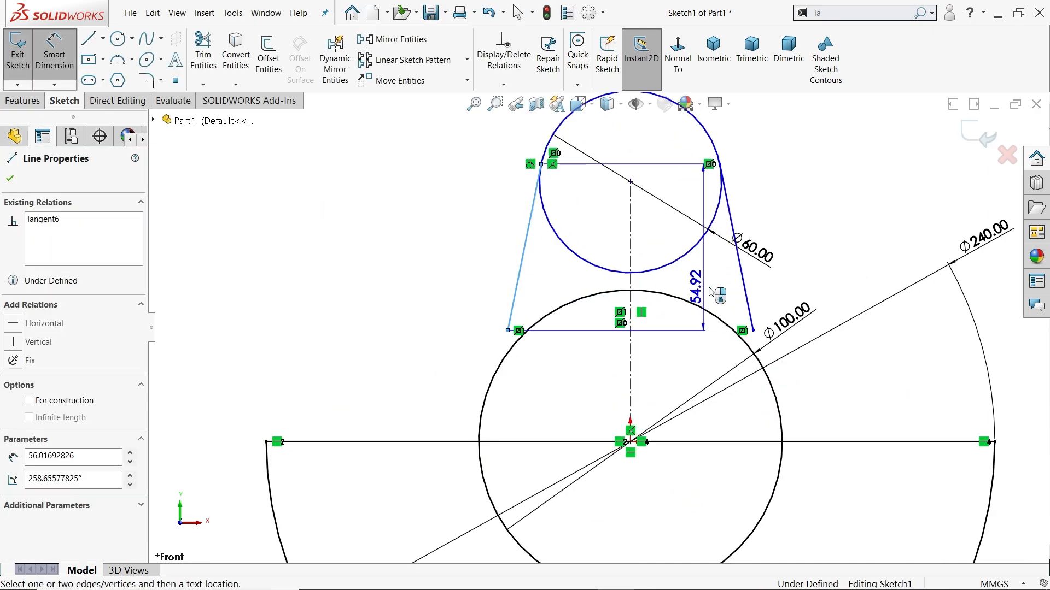
{"action": "left_click", "coordinate": [735, 240]}
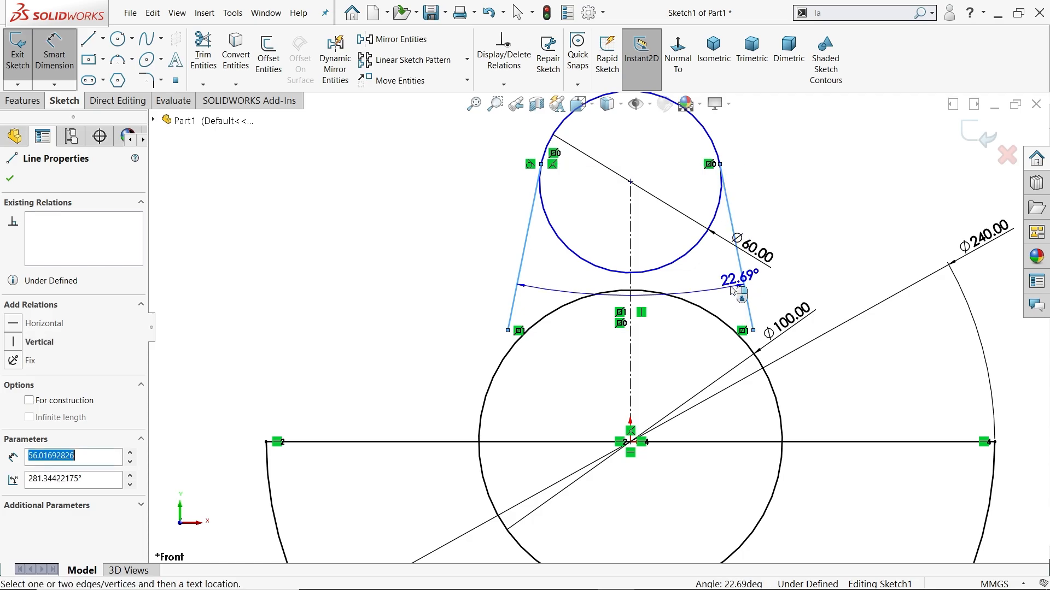
{"action": "left_click", "coordinate": [695, 284]}
{"action": "type", "text": "32.5"}
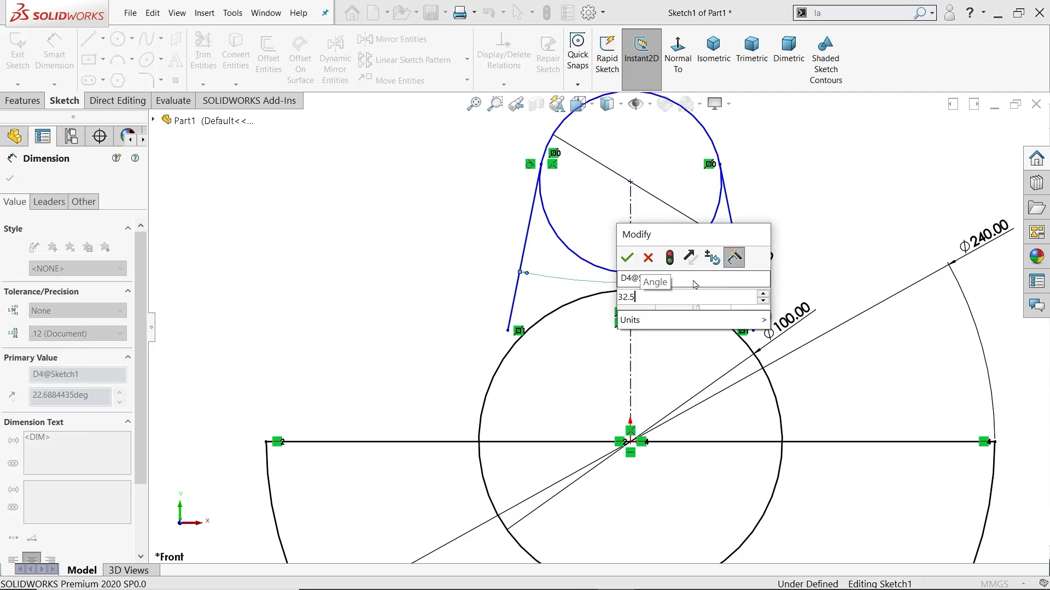
{"action": "key", "text": "Return"}
Dimension the vertical centerline between the origin and the 60 mm circle's centre at 70 mm
{"action": "scroll", "coordinate": [630, 317], "scroll_direction": "up", "scroll_amount": 2}
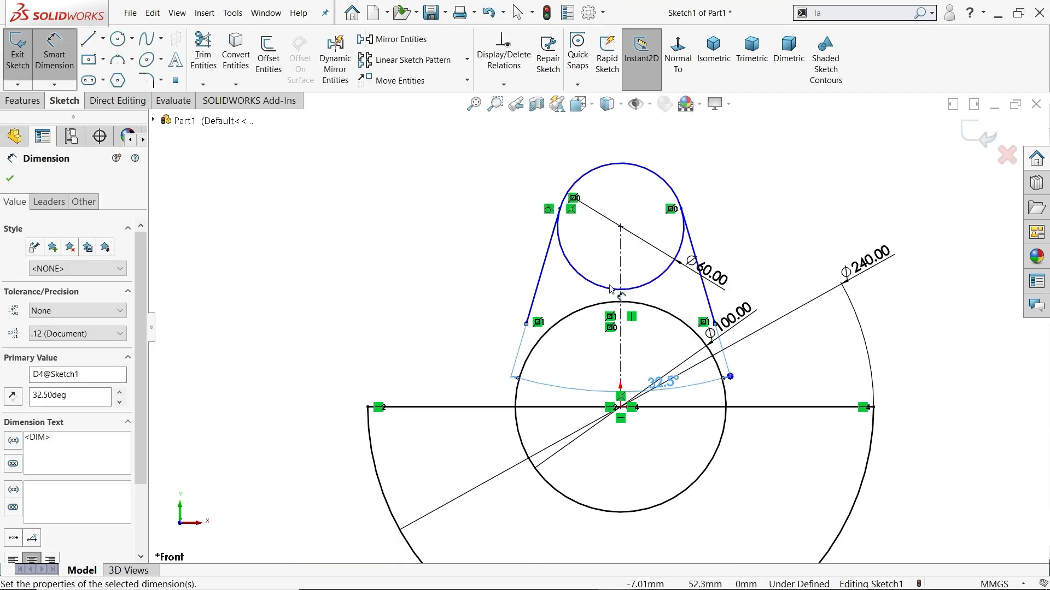
{"action": "left_click", "coordinate": [622, 320]}
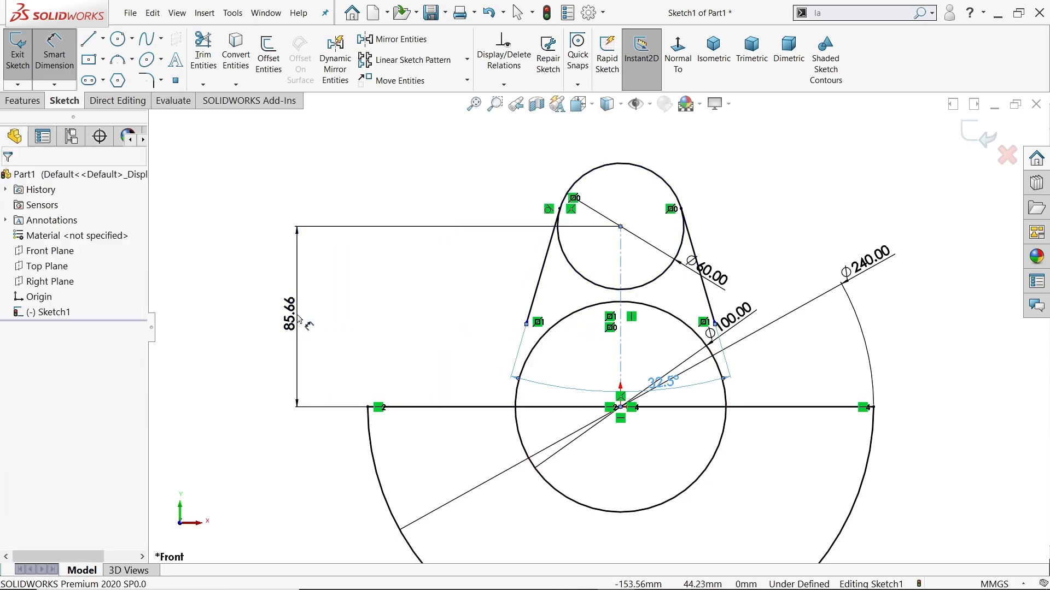
{"action": "left_click", "coordinate": [300, 320]}
{"action": "type", "text": "70"}
{"action": "key", "text": "Return"}
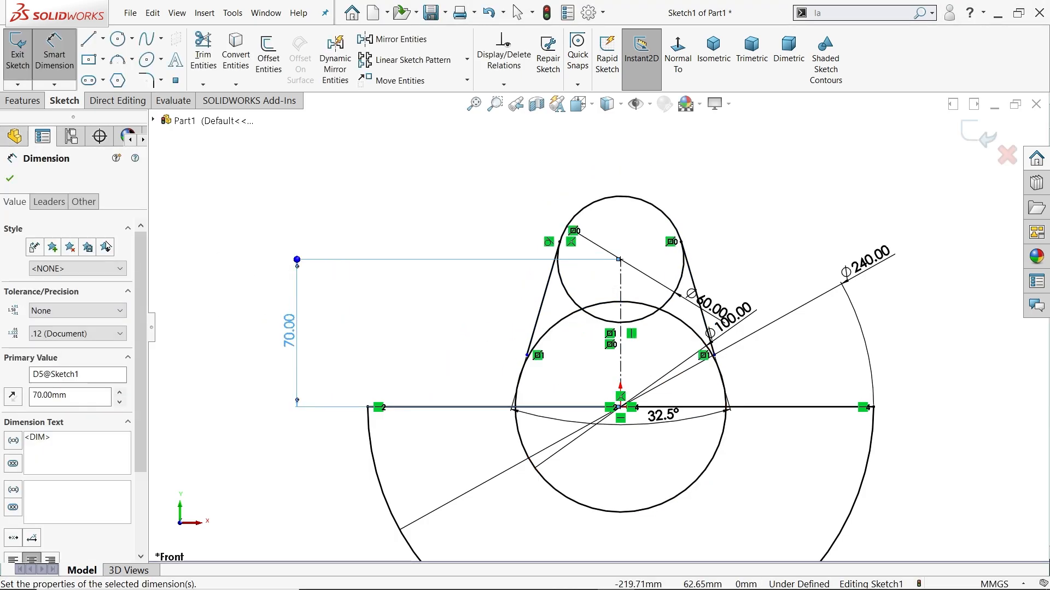
{"action": "left_click", "coordinate": [10, 178]}
Make the lower endpoint of the left slanted line coincident with the 100 mm circle
{"action": "scroll", "coordinate": [580, 405], "scroll_direction": "down", "scroll_amount": 3}
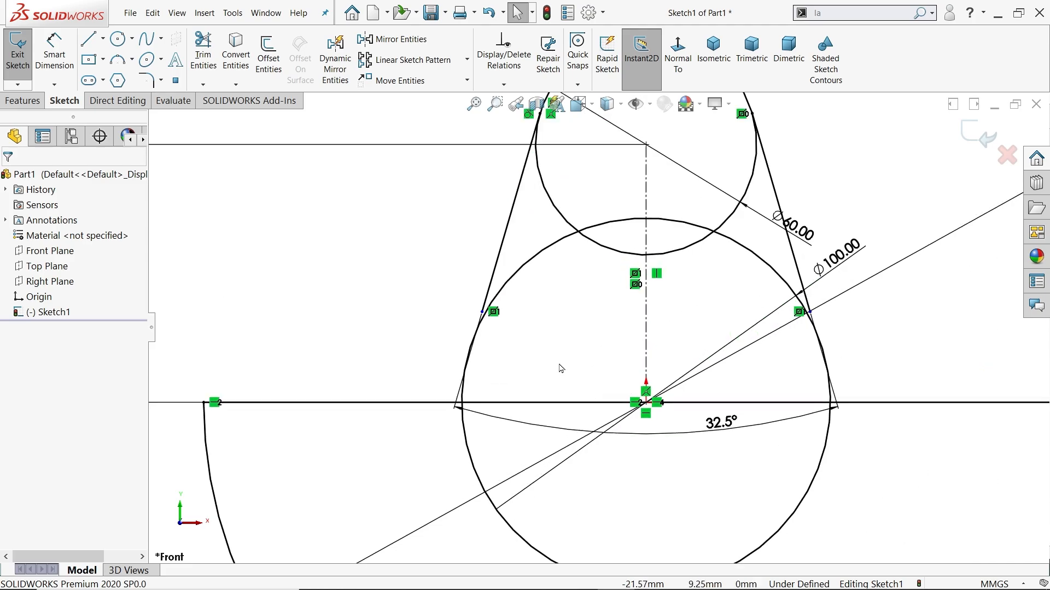
{"action": "scroll", "coordinate": [499, 323], "scroll_direction": "down", "scroll_amount": 5}
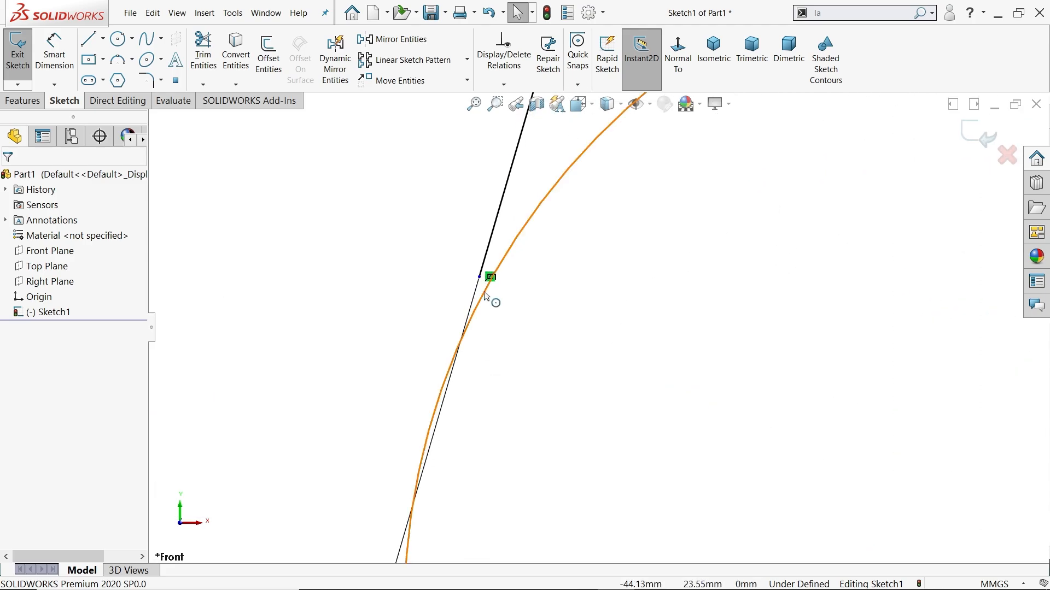
{"action": "left_click", "coordinate": [490, 277]}
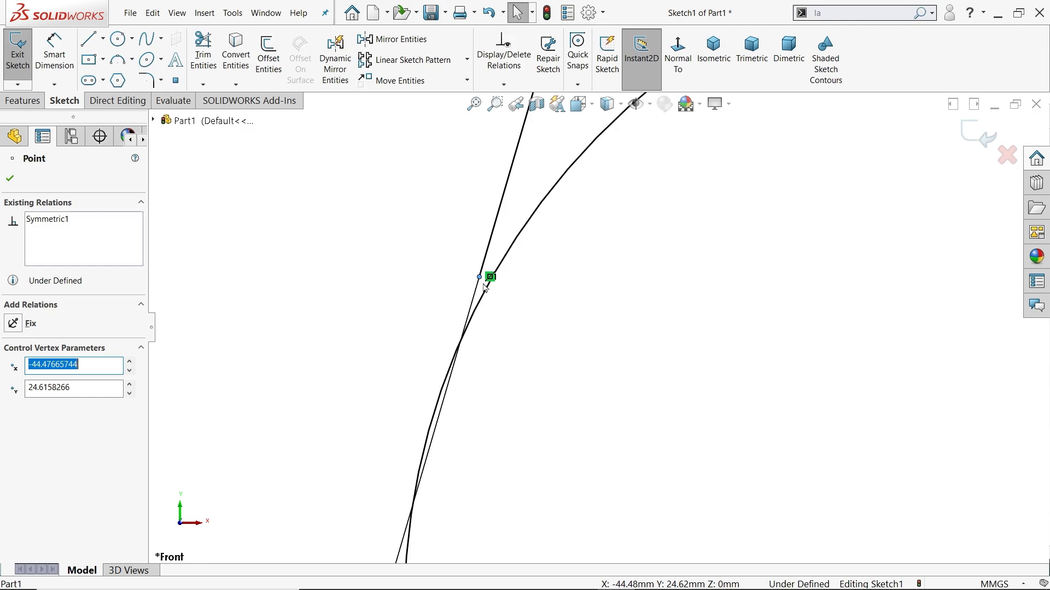
{"action": "left_click", "coordinate": [488, 298], "text": "ctrl"}
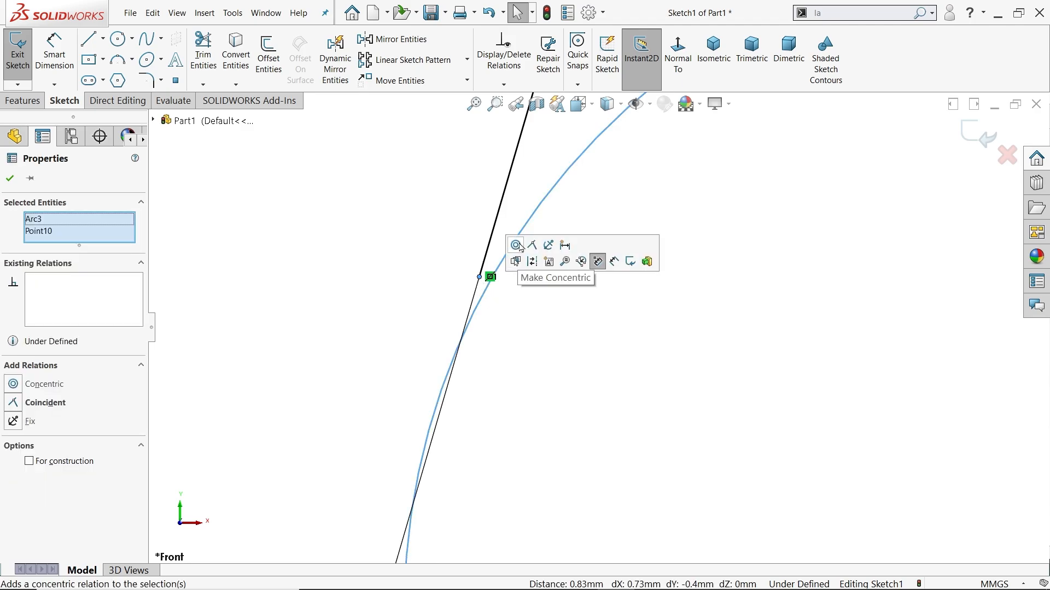
{"action": "left_click", "coordinate": [531, 245]}
{"action": "scroll", "coordinate": [407, 250], "scroll_direction": "up", "scroll_amount": 5}
{"action": "scroll", "coordinate": [416, 250], "scroll_direction": "up", "scroll_amount": 5}
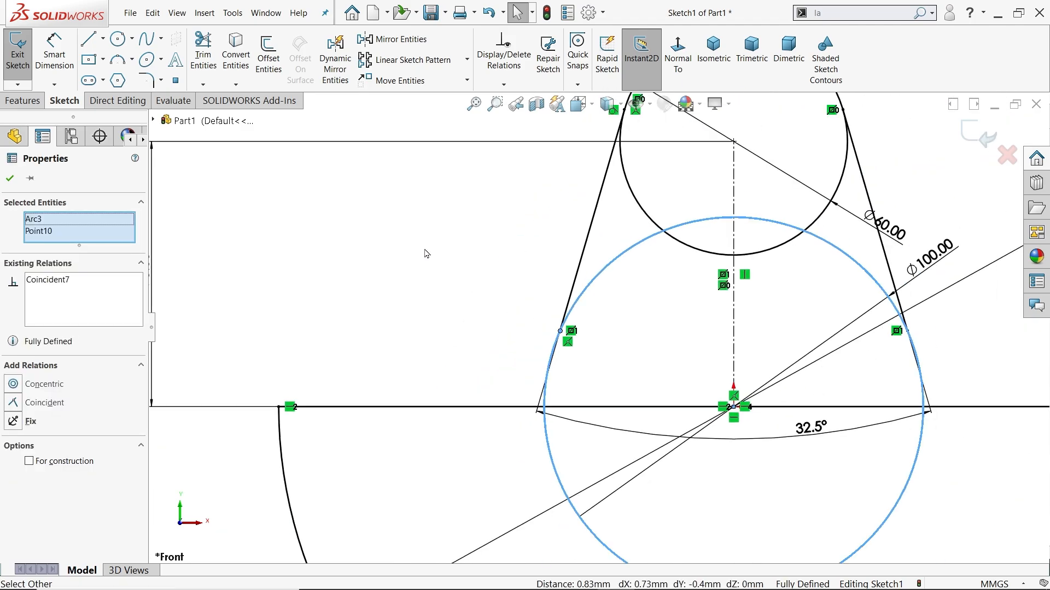
{"action": "left_click", "coordinate": [459, 210]}
Trim away the lower arc of the 60 mm circle and the upper arc of the 100 mm circle between the slanted lines
{"action": "scroll", "coordinate": [728, 332], "scroll_direction": "down", "scroll_amount": 3}
{"action": "scroll", "coordinate": [728, 332], "scroll_direction": "down", "scroll_amount": 5}
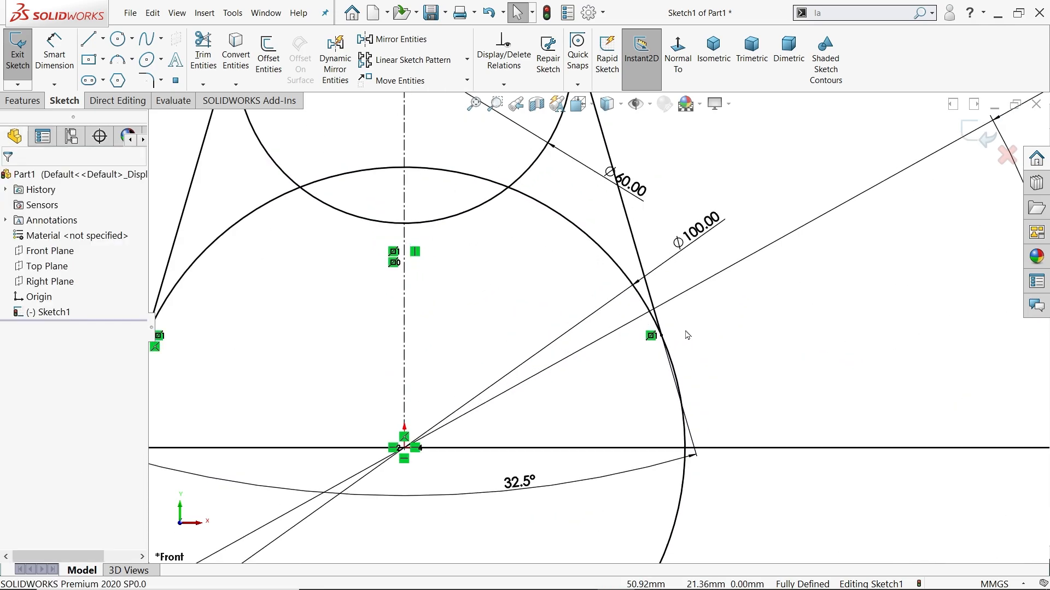
{"action": "scroll", "coordinate": [671, 414], "scroll_direction": "up", "scroll_amount": 5}
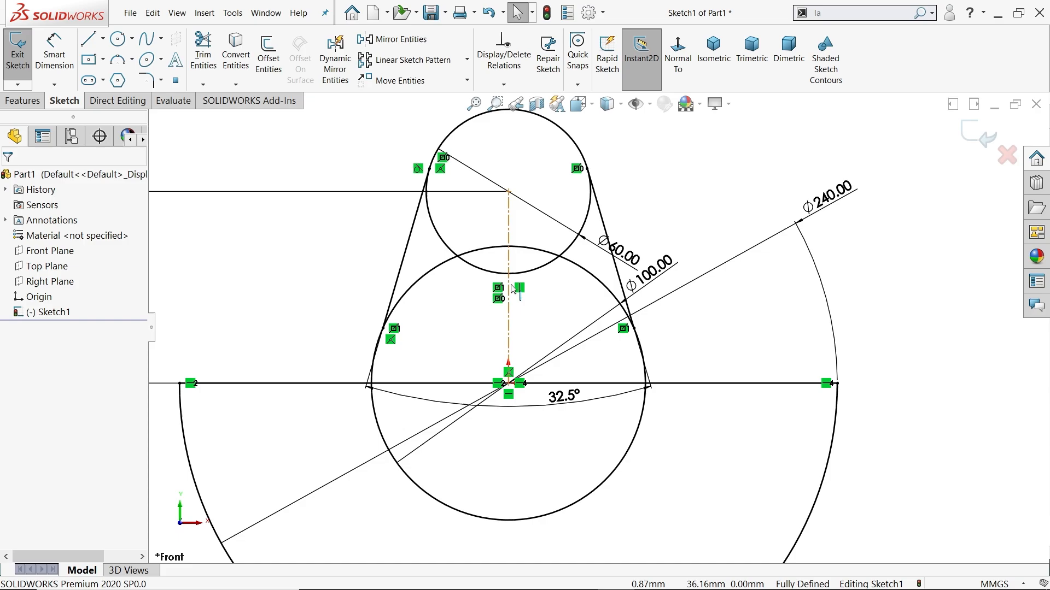
{"action": "left_click", "coordinate": [203, 51]}
{"action": "scroll", "coordinate": [465, 276], "scroll_direction": "down", "scroll_amount": 3}
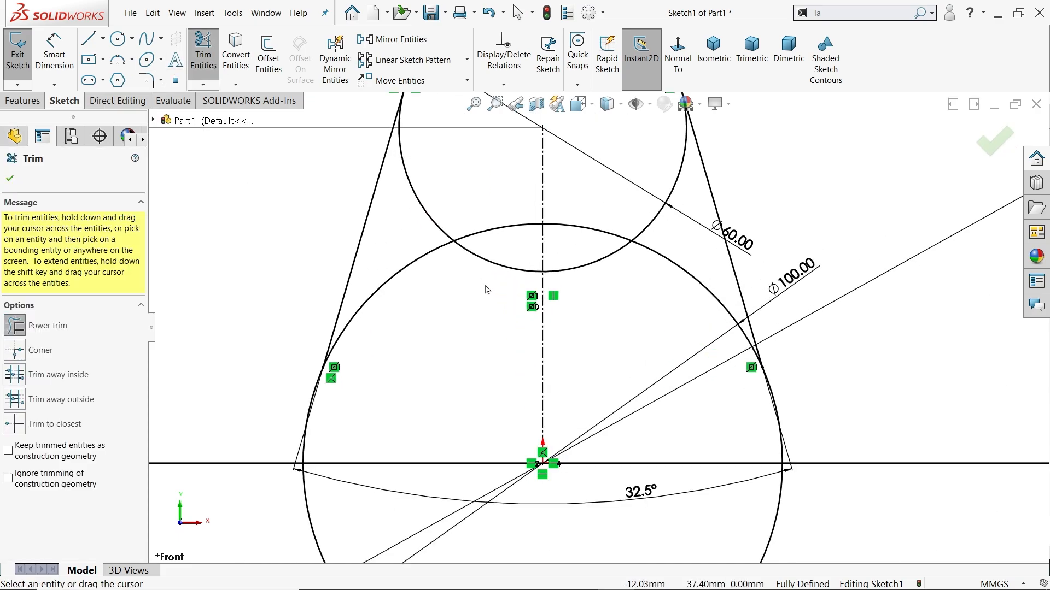
{"action": "mouse_move", "coordinate": [463, 287]}
{"action": "left_mouse_down"}
{"action": "mouse_move", "coordinate": [446, 205]}
{"action": "mouse_move", "coordinate": [407, 293]}
{"action": "left_mouse_up"}
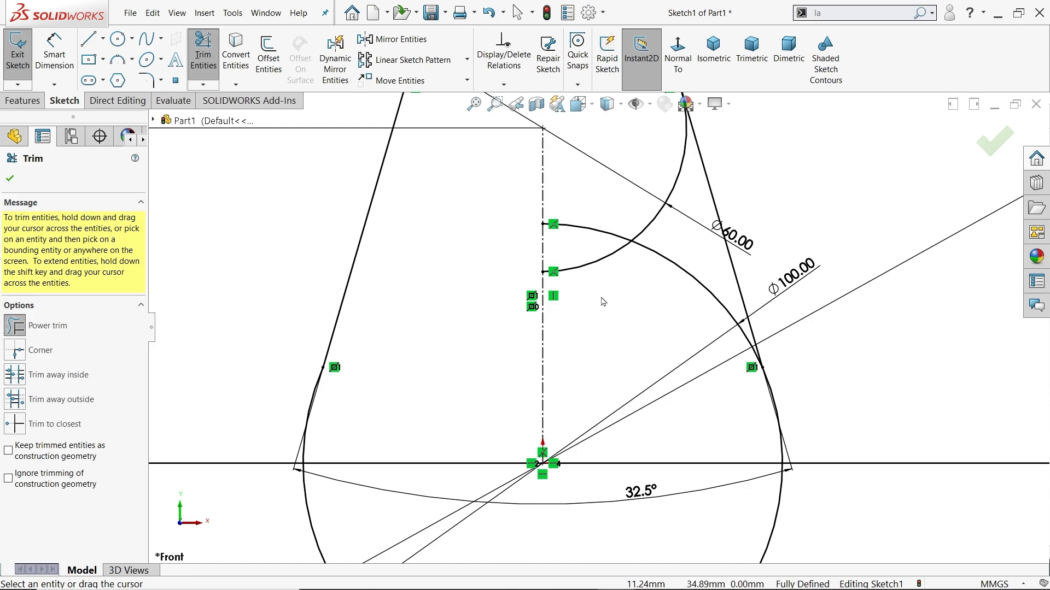
{"action": "left_click_drag", "start_coordinate": [594, 306], "coordinate": [598, 251]}
{"action": "left_click_drag", "start_coordinate": [642, 229], "coordinate": [673, 285]}
{"action": "scroll", "coordinate": [637, 320], "scroll_direction": "up", "scroll_amount": 4}
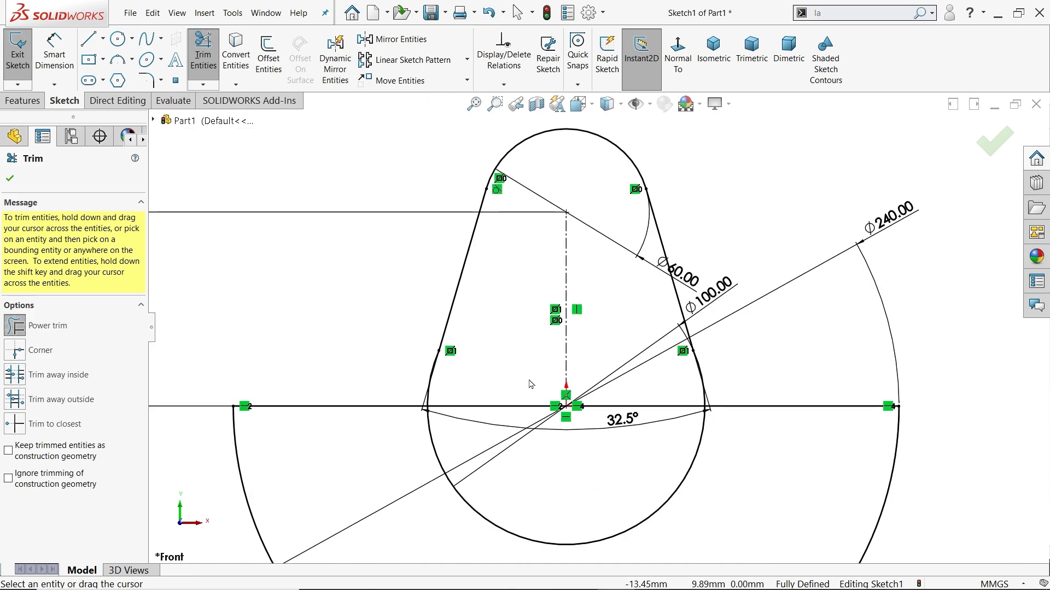
{"action": "scroll", "coordinate": [531, 385], "scroll_direction": "up", "scroll_amount": 3}
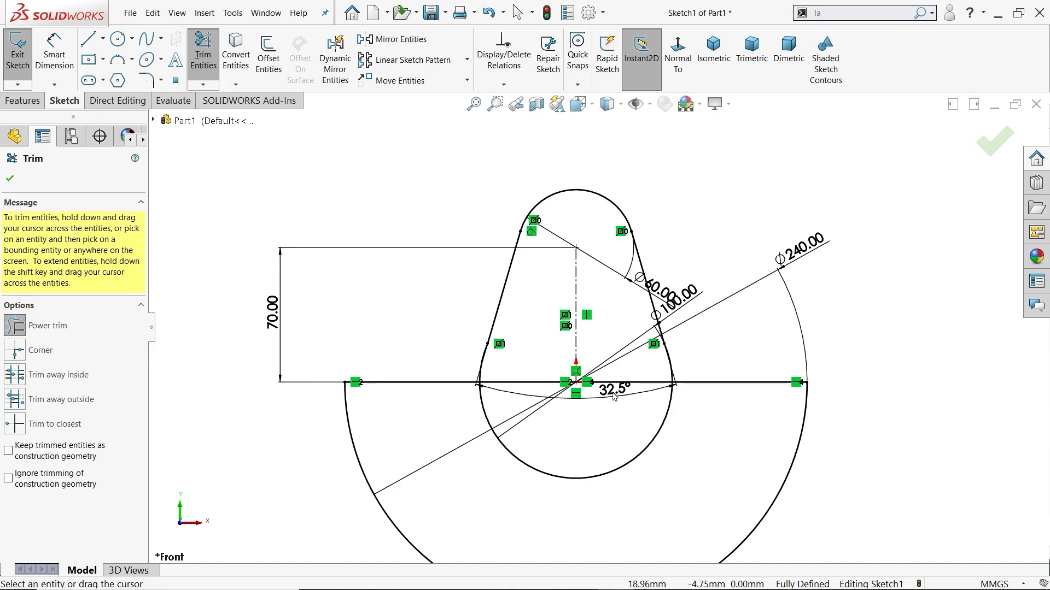
{"action": "left_click", "coordinate": [14, 184]}
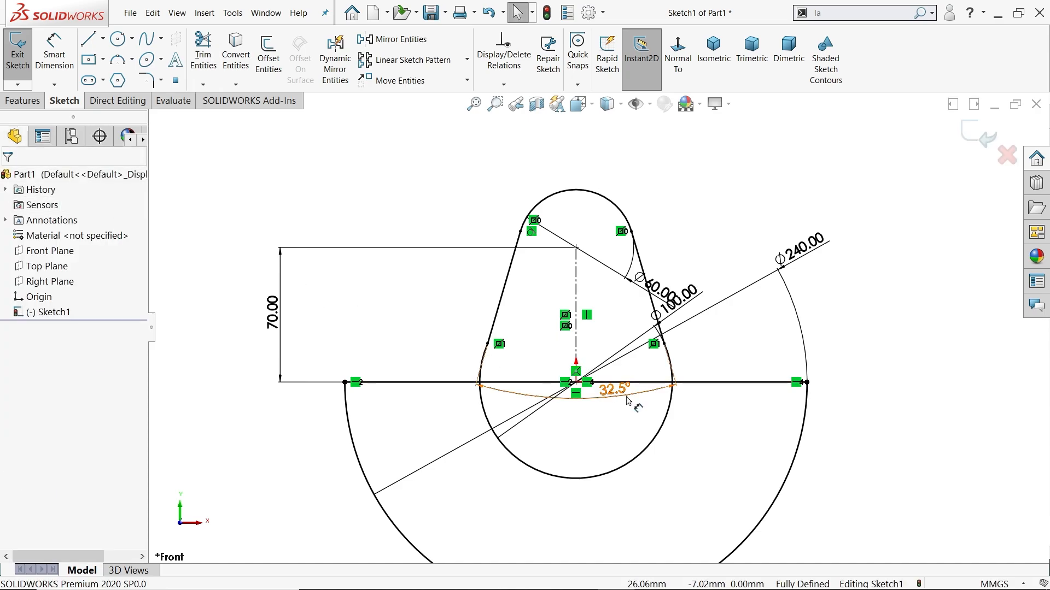
Reposition the 32.5° angle dimension above the horizontal line, between the slanted lines
{"action": "left_click_drag", "start_coordinate": [615, 390], "coordinate": [593, 331]}
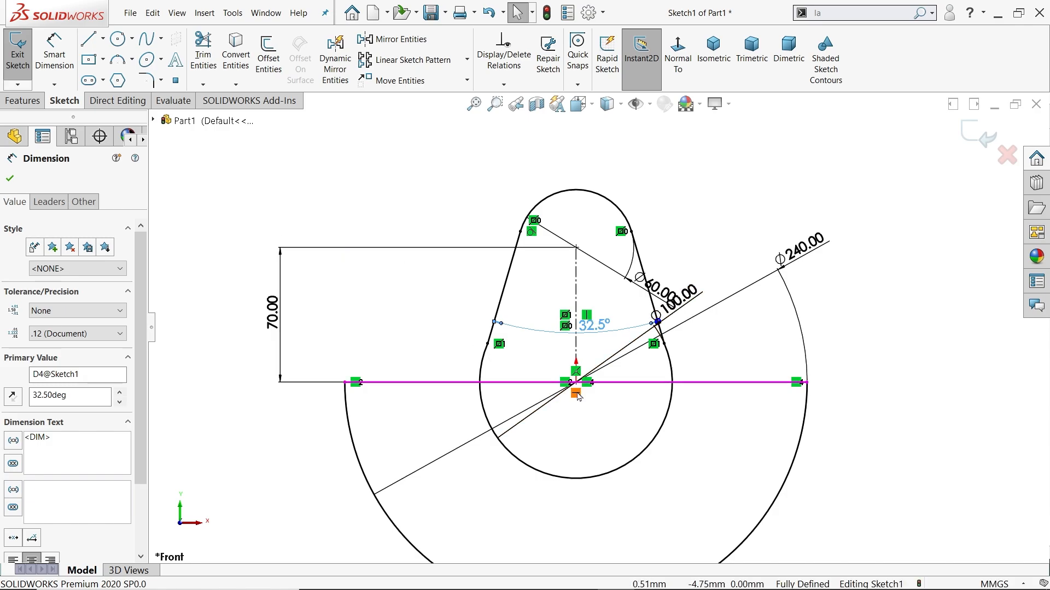
{"action": "scroll", "coordinate": [596, 403], "scroll_direction": "up", "scroll_amount": 2}
{"action": "scroll", "coordinate": [619, 415], "scroll_direction": "down", "scroll_amount": 3}
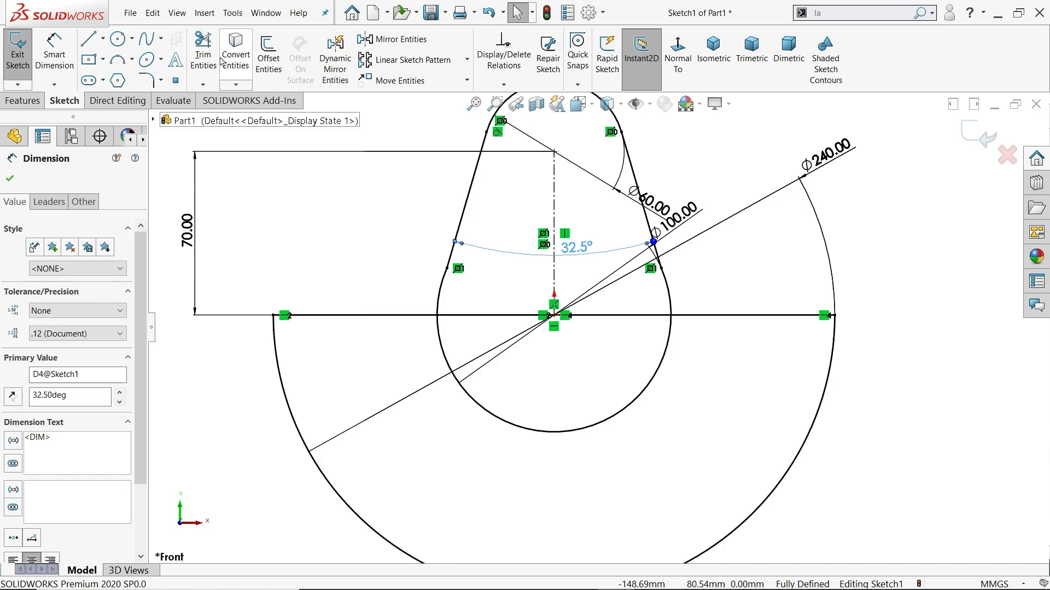
Trim away the 100 mm circle's lower arc and the horizontal line segments between its ends, on both sides of the origin
{"action": "left_click", "coordinate": [203, 55]}
{"action": "left_click_drag", "start_coordinate": [488, 457], "coordinate": [523, 409]}
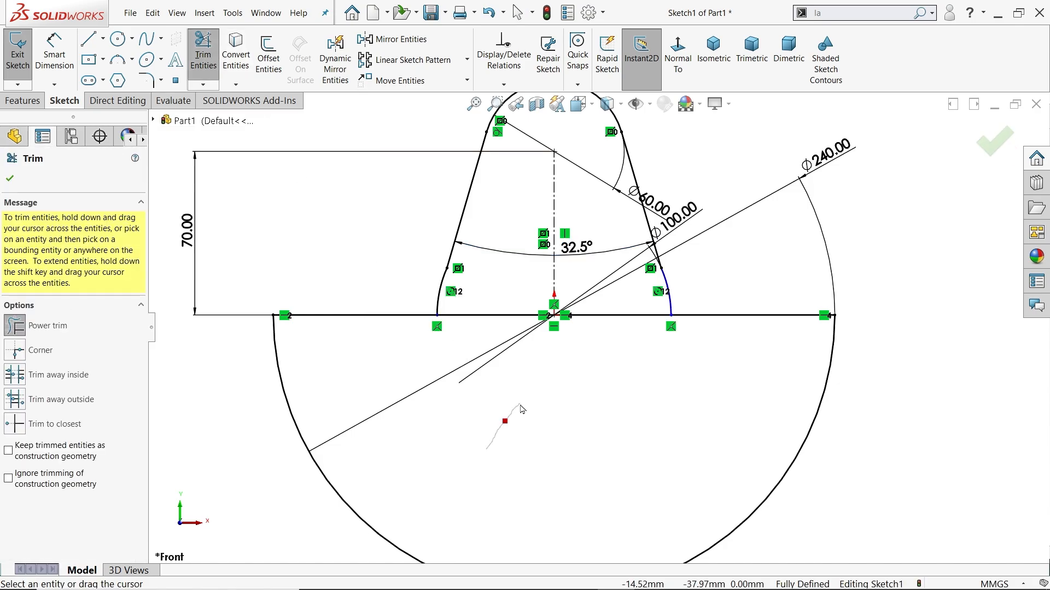
{"action": "scroll", "coordinate": [534, 281], "scroll_direction": "down", "scroll_amount": 3}
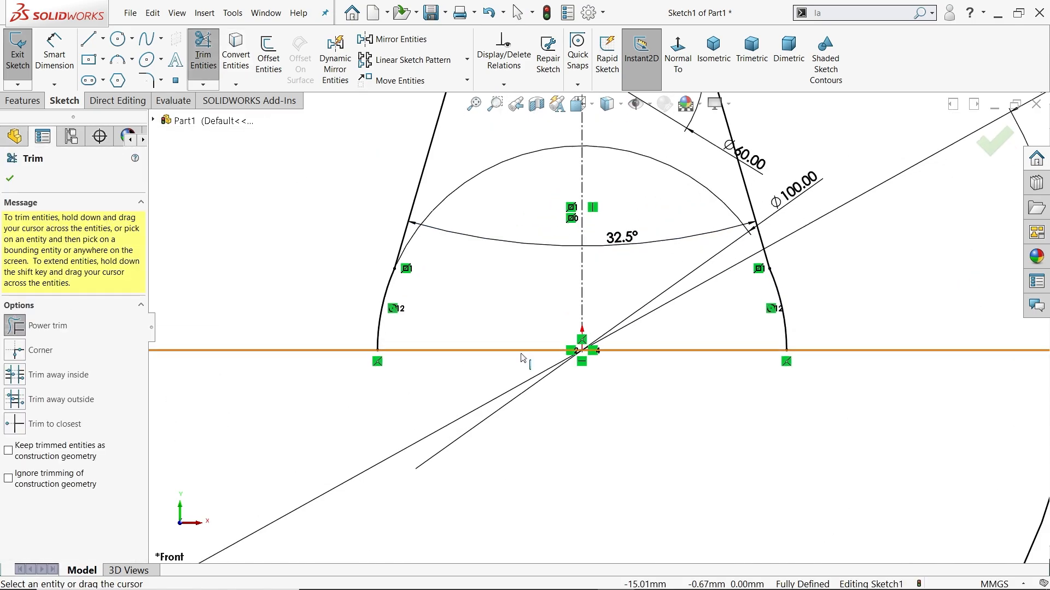
{"action": "scroll", "coordinate": [525, 358], "scroll_direction": "up", "scroll_amount": 3}
{"action": "scroll", "coordinate": [679, 369], "scroll_direction": "down", "scroll_amount": 2}
{"action": "left_click_drag", "start_coordinate": [649, 356], "coordinate": [649, 338]}
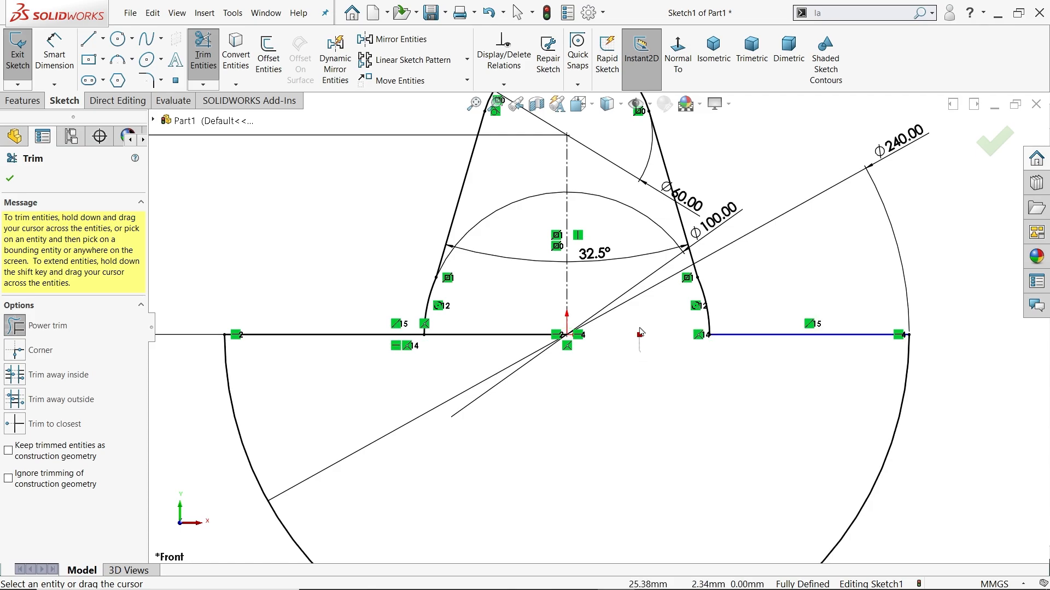
{"action": "left_click_drag", "start_coordinate": [497, 364], "coordinate": [501, 327]}
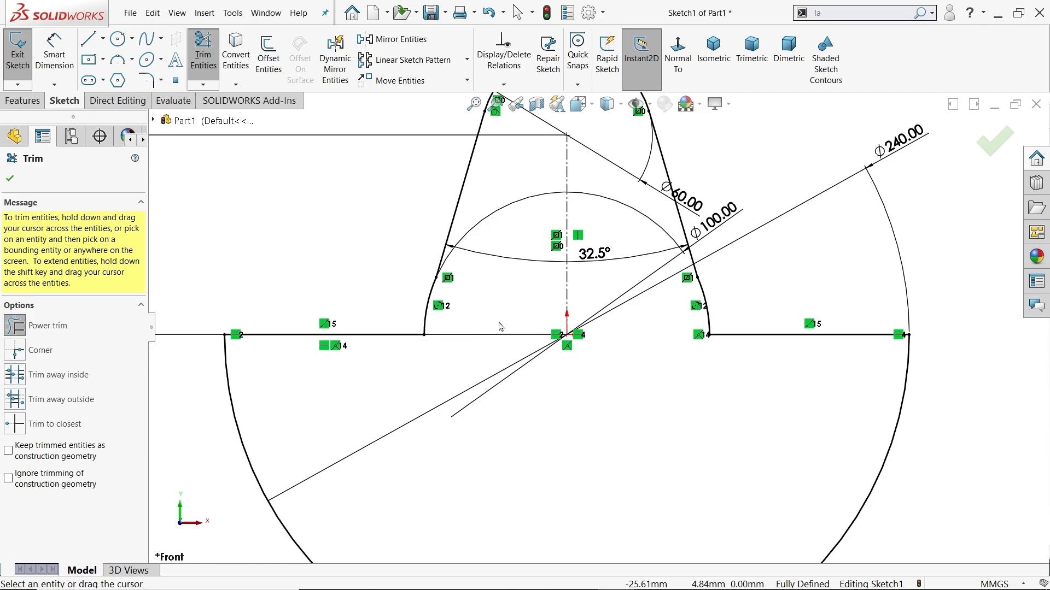
{"action": "scroll", "coordinate": [626, 275], "scroll_direction": "up", "scroll_amount": 3}
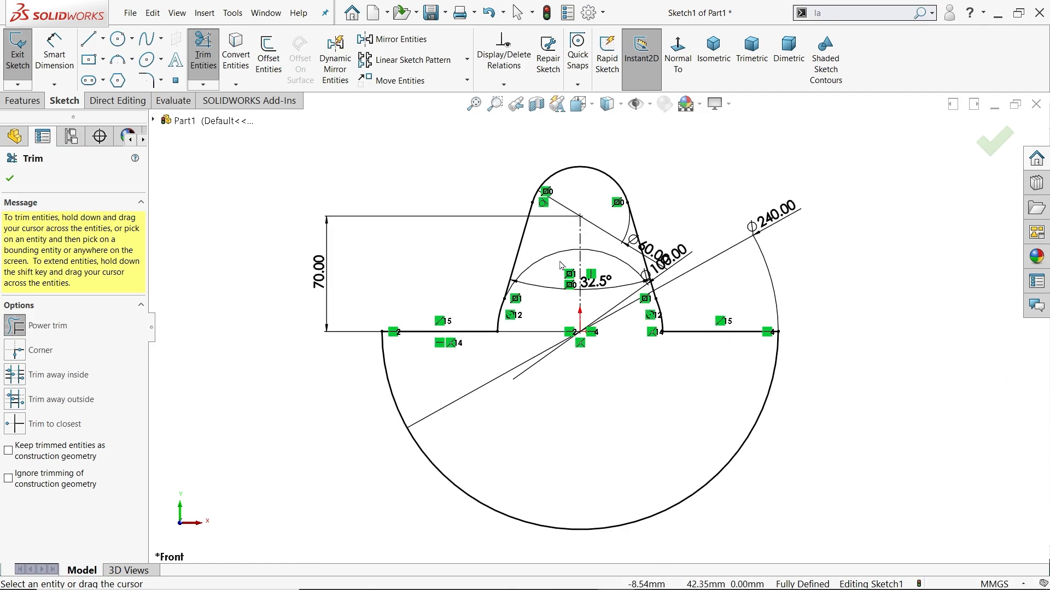
{"action": "left_click", "coordinate": [11, 178]}
Extrude the counterweight web profile 40 mm as a blind boss from the sketch plane
{"action": "left_click", "coordinate": [23, 100]}
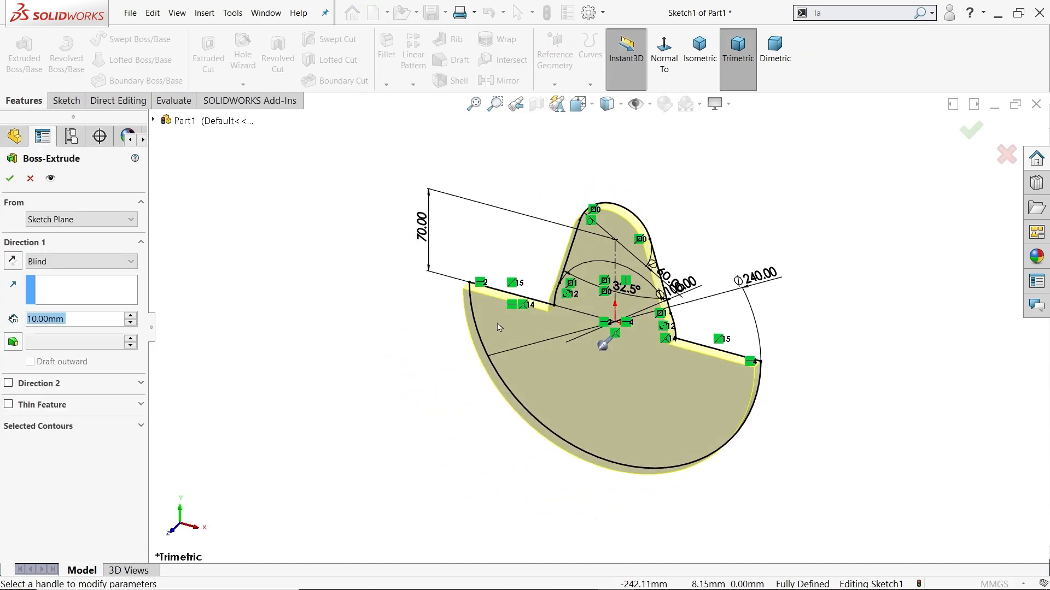
{"action": "left_click_drag", "start_coordinate": [606, 348], "coordinate": [562, 386]}
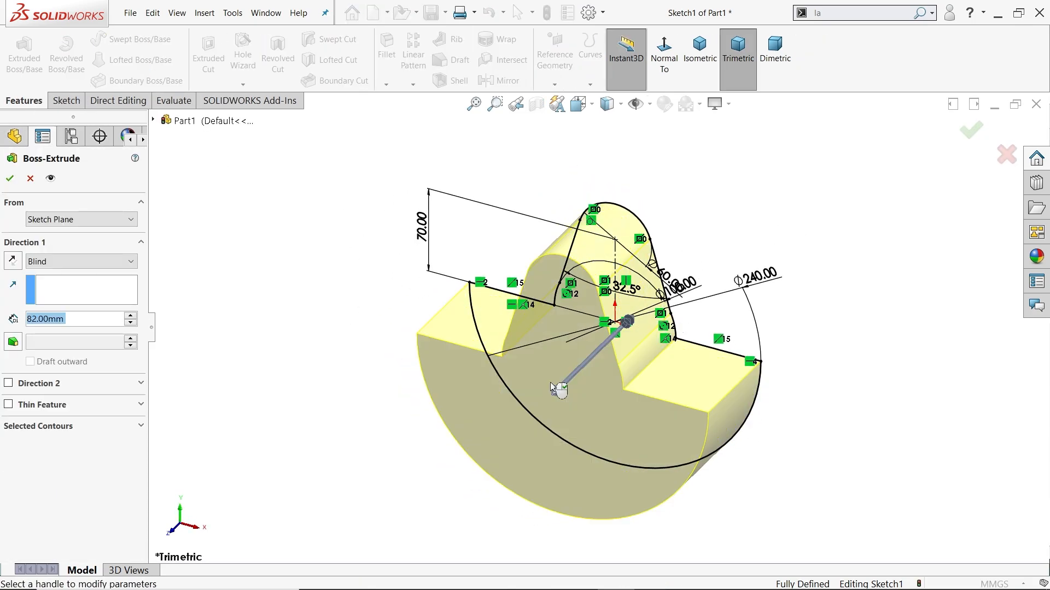
{"action": "scroll", "coordinate": [582, 406], "scroll_direction": "up", "scroll_amount": 3}
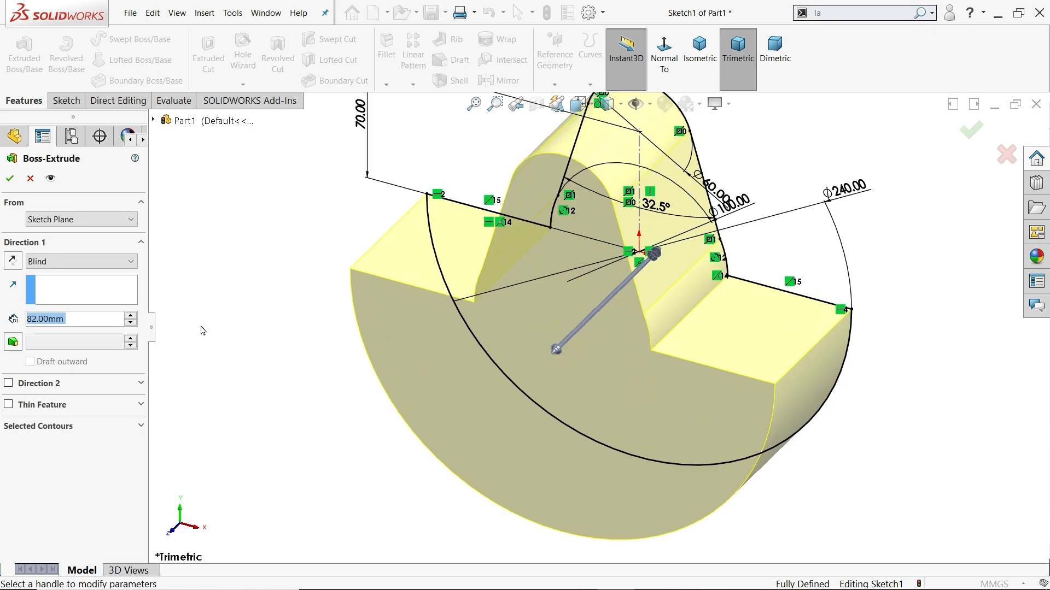
{"action": "left_click", "coordinate": [49, 262]}
{"action": "left_click", "coordinate": [51, 266]}
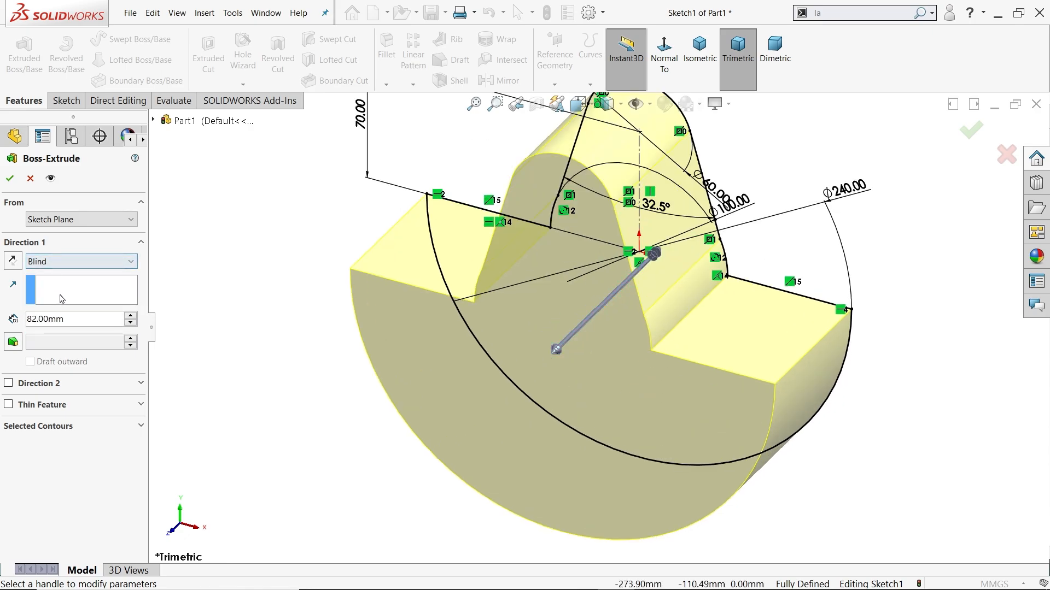
{"action": "left_click", "coordinate": [76, 225]}
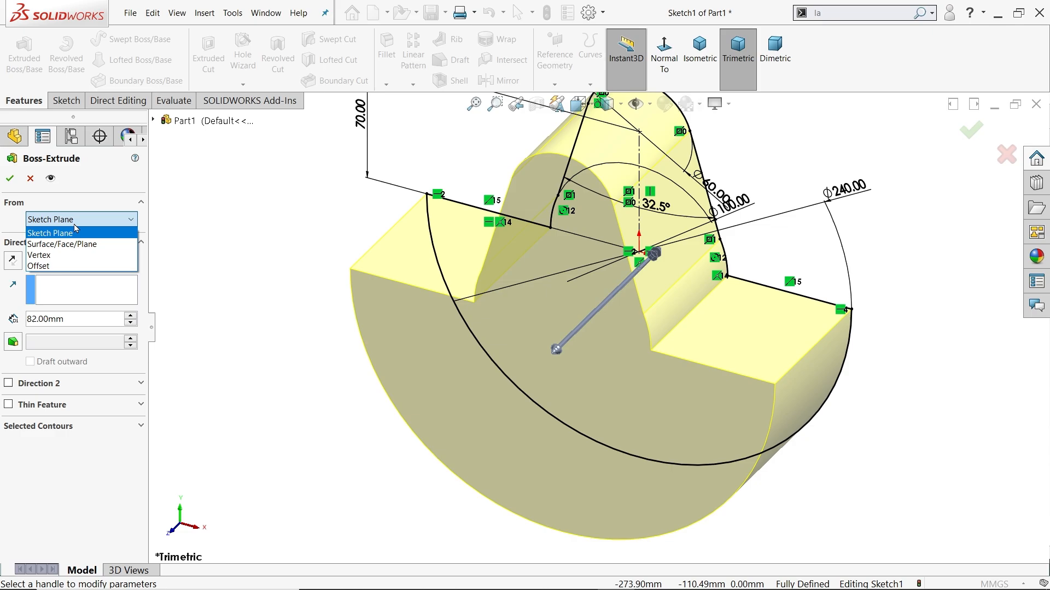
{"action": "left_click", "coordinate": [76, 229]}
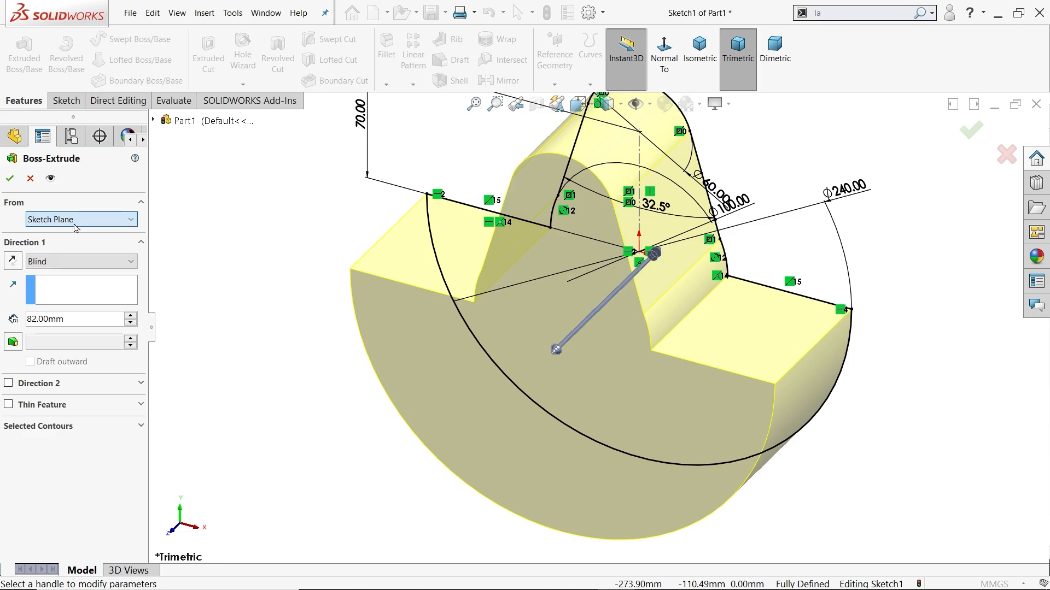
{"action": "left_click", "coordinate": [74, 263]}
{"action": "left_click", "coordinate": [71, 262]}
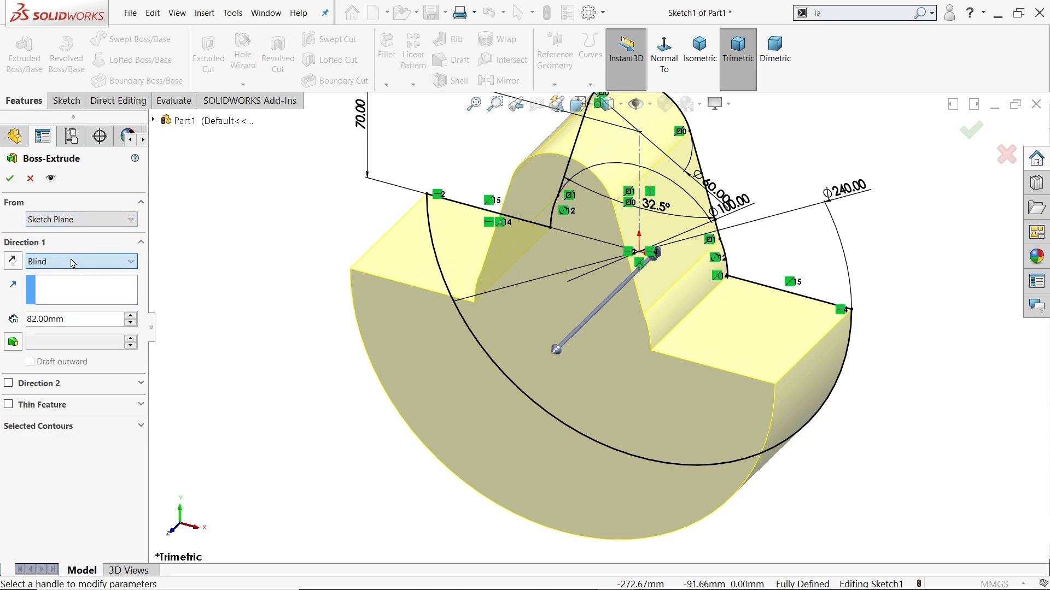
{"action": "double_click", "coordinate": [76, 316]}
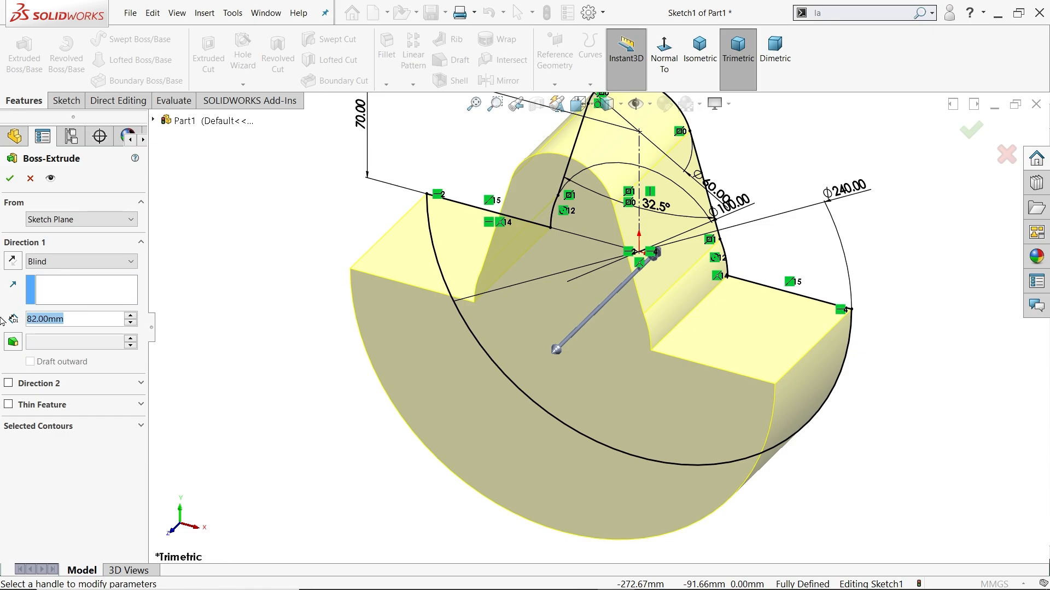
{"action": "type", "text": "40"}
{"action": "key", "text": "Return"}
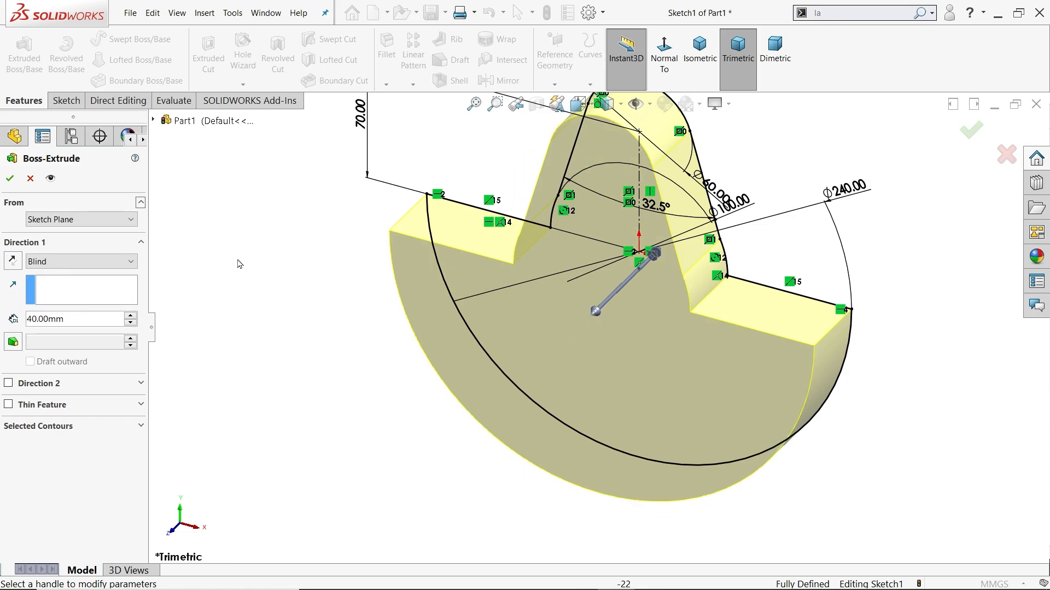
{"action": "left_click", "coordinate": [10, 179]}
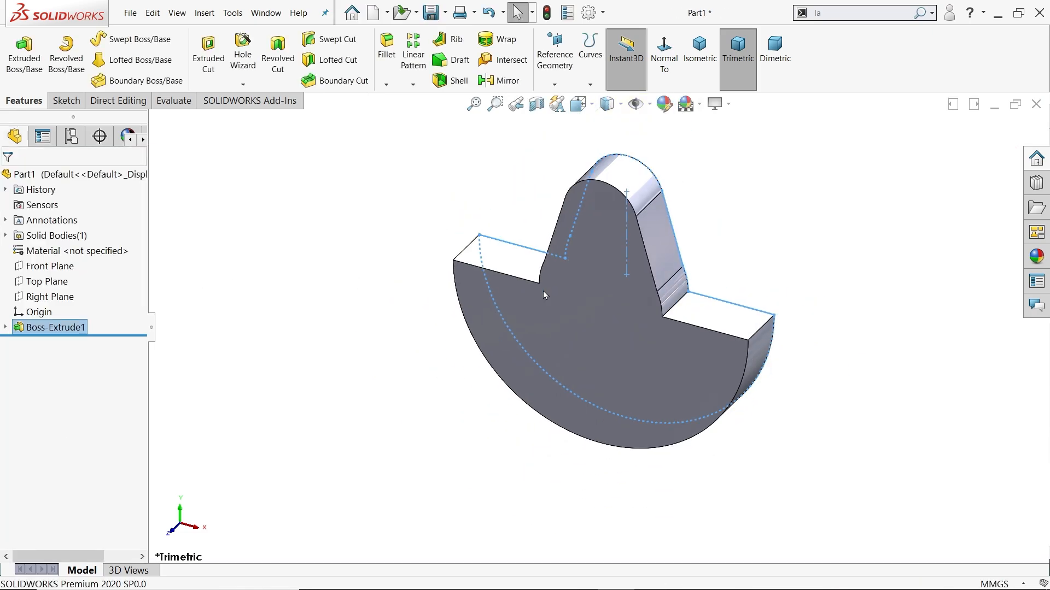
Start a sketch on the web's back face and draw a 50 mm diameter circle in the upper lobe, about 52 mm above the origin
{"action": "middle_click_drag", "start_coordinate": [756, 236], "coordinate": [588, 274]}
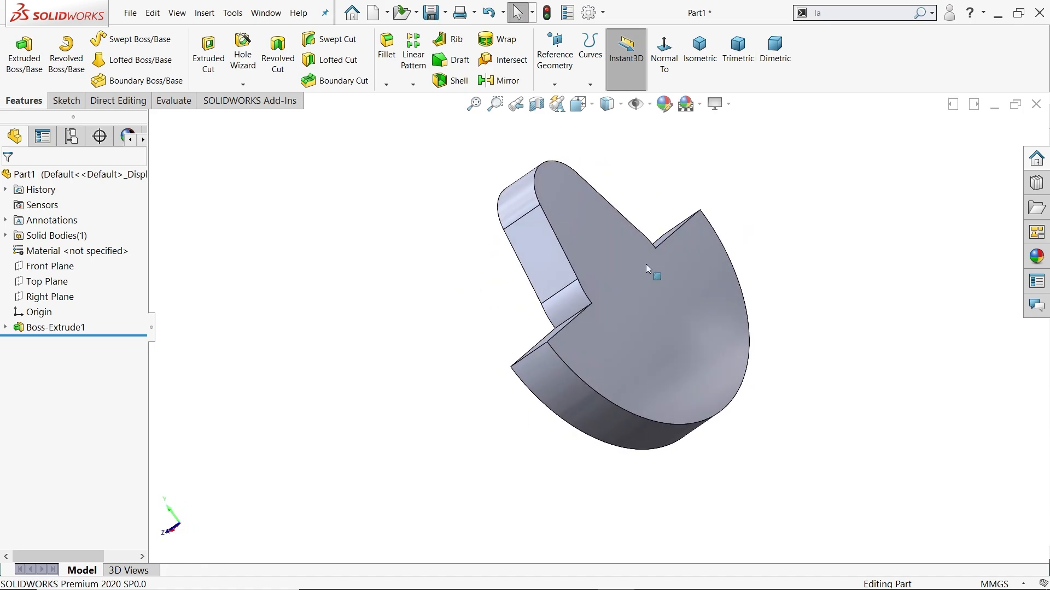
{"action": "left_click", "coordinate": [611, 200]}
{"action": "left_click", "coordinate": [622, 158]}
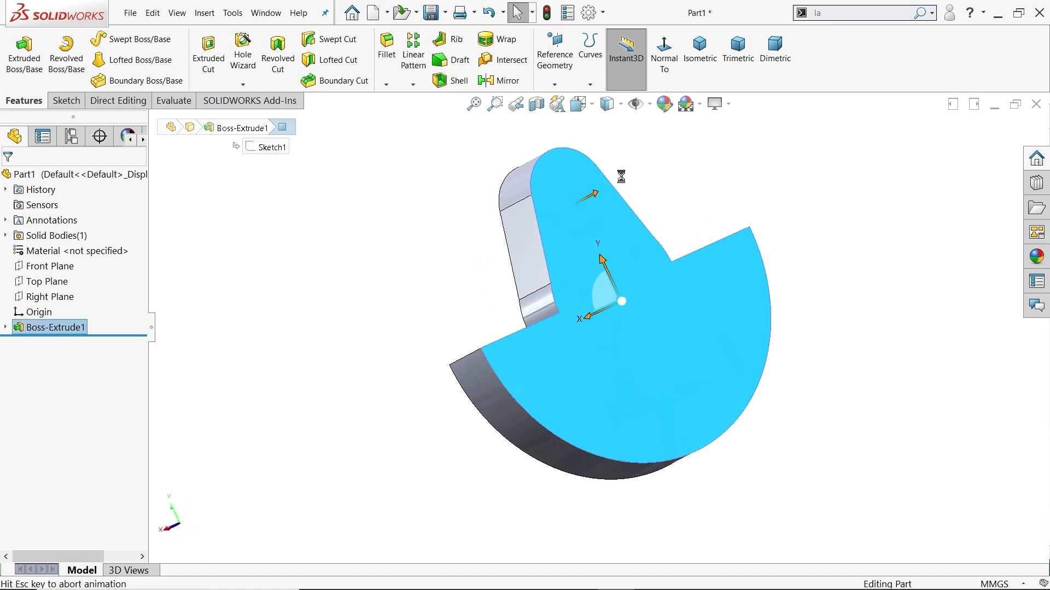
{"action": "left_click", "coordinate": [119, 39]}
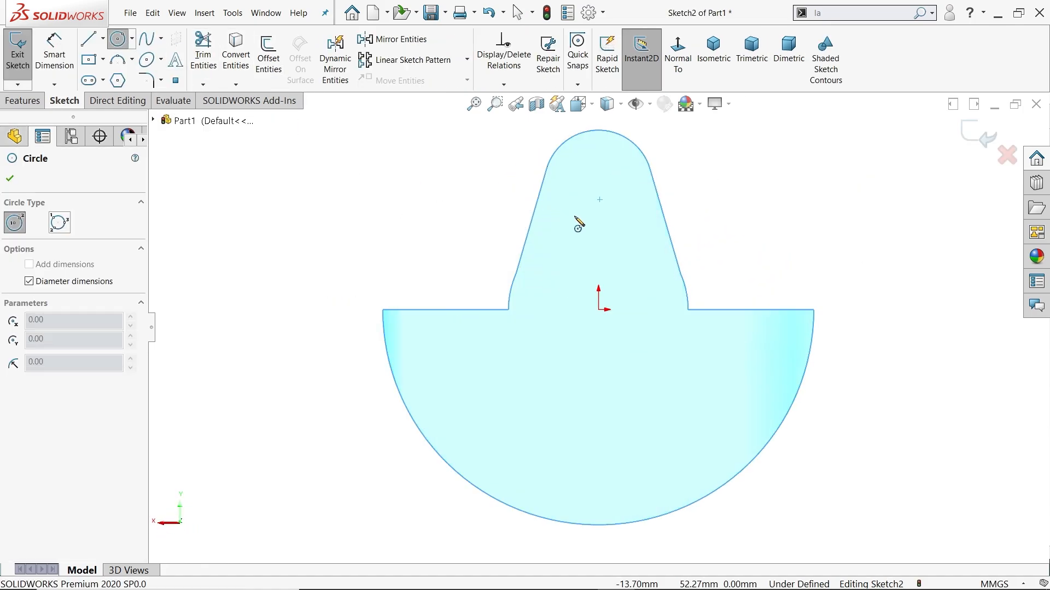
{"action": "left_click", "coordinate": [599, 217]}
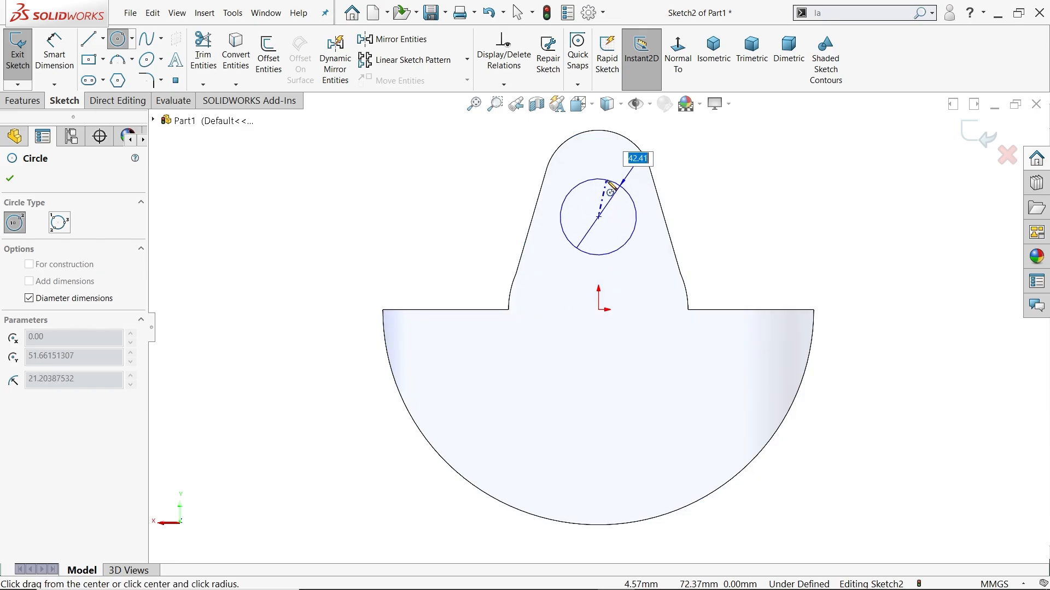
{"action": "left_click", "coordinate": [624, 181]}
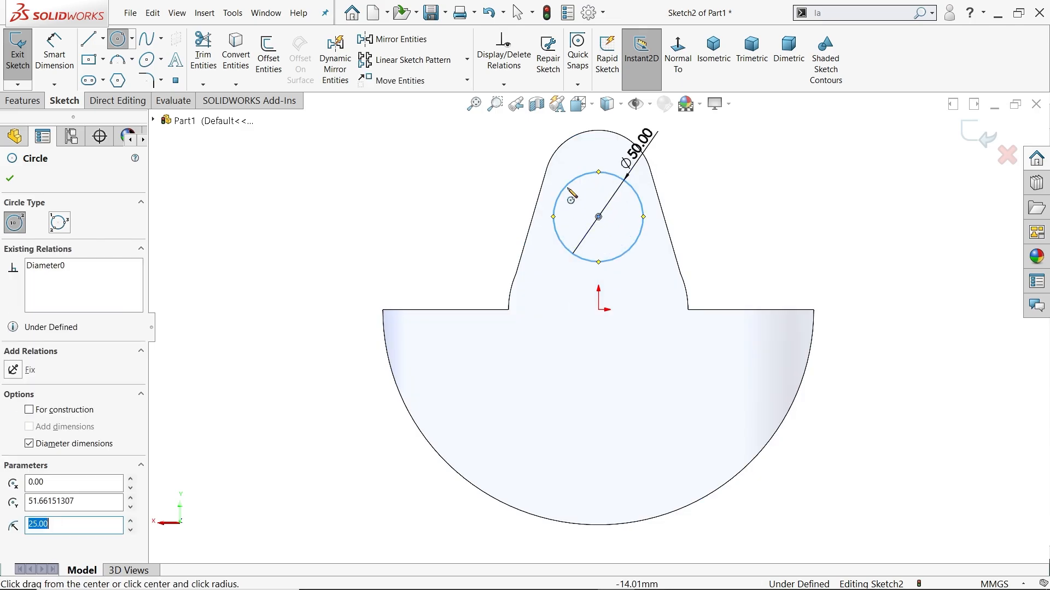
{"action": "key", "text": "Escape"}
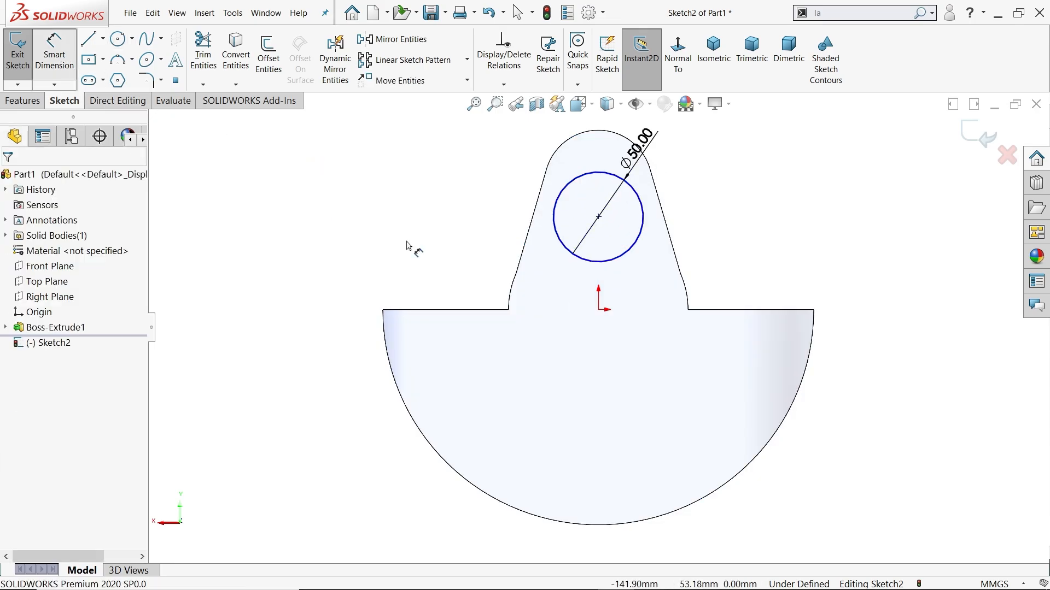
Dimension the vertical distance between the circle's centre and the origin at 60 mm
{"action": "left_click", "coordinate": [599, 218]}
{"action": "left_click", "coordinate": [599, 311]}
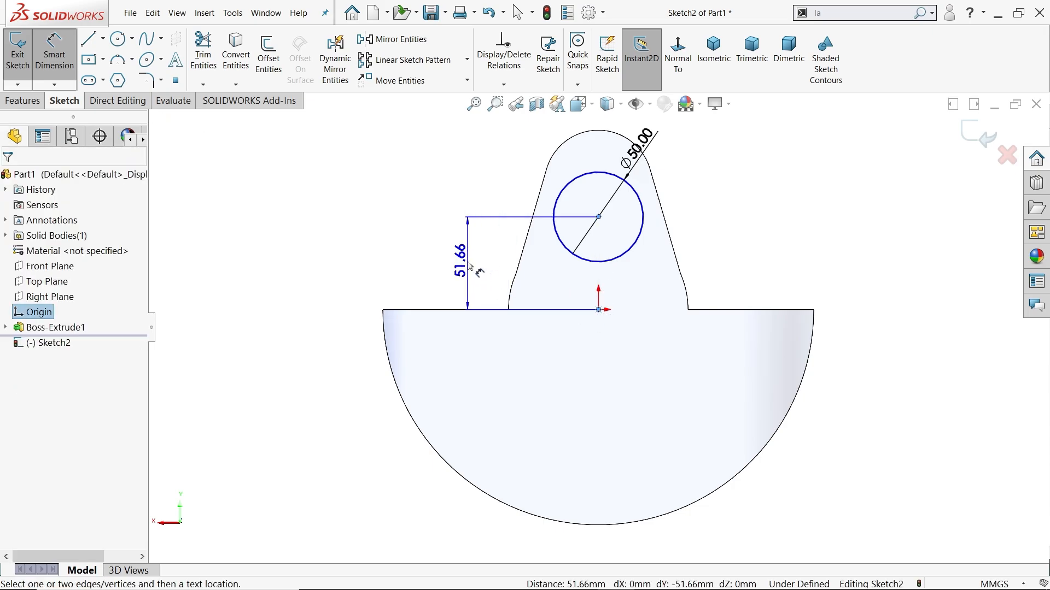
{"action": "left_click", "coordinate": [460, 263]}
{"action": "key", "text": "Return"}
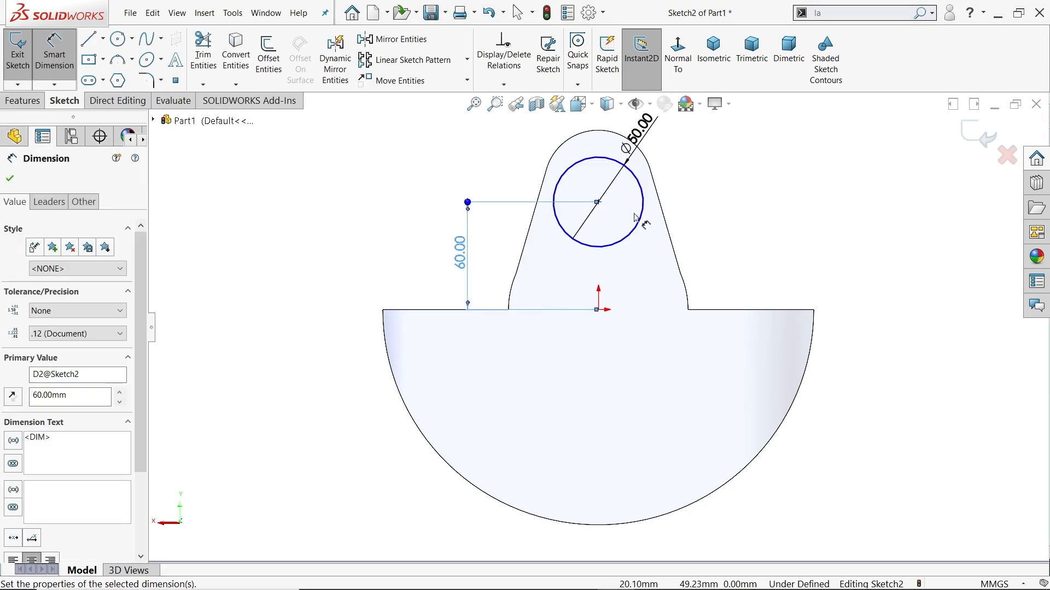
{"action": "scroll", "coordinate": [641, 186], "scroll_direction": "down", "scroll_amount": 3}
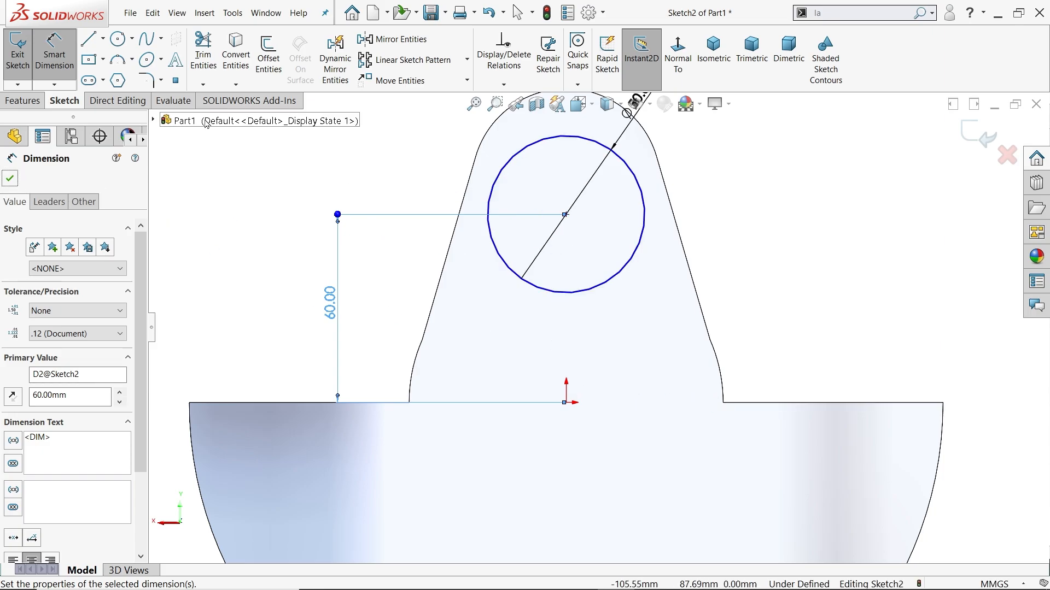
{"action": "key", "text": "Escape"}
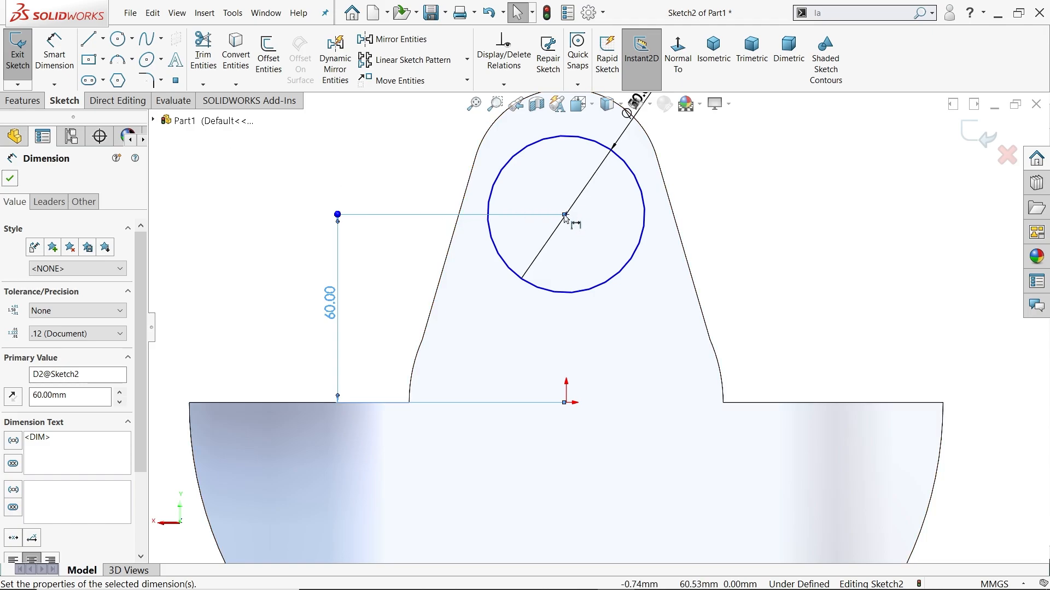
{"action": "key", "text": "Escape"}
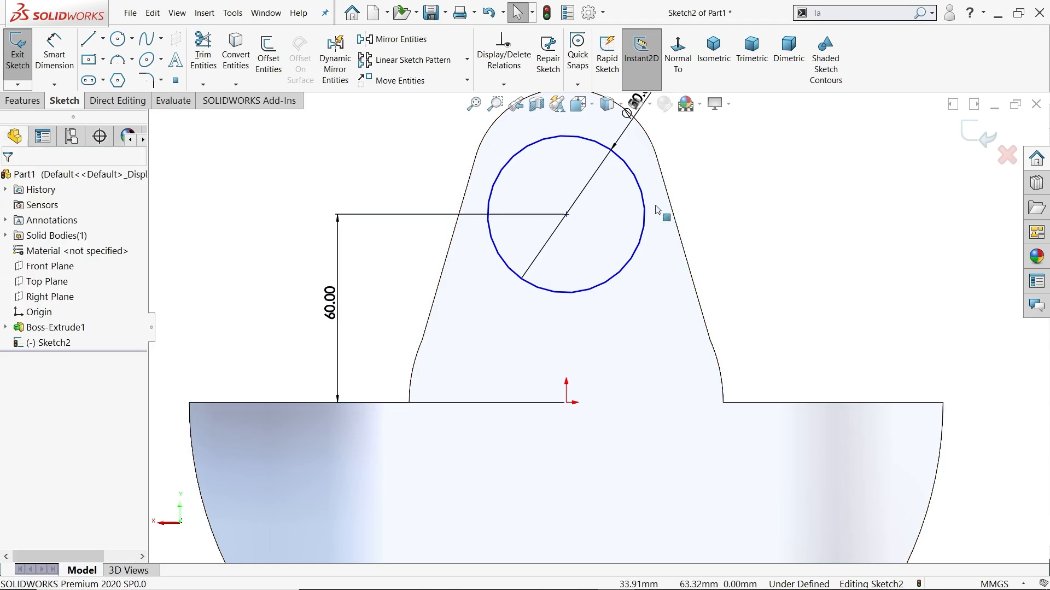
Add a vertical relation between the 50 mm circle's centre and the origin
{"action": "left_click", "coordinate": [567, 216]}
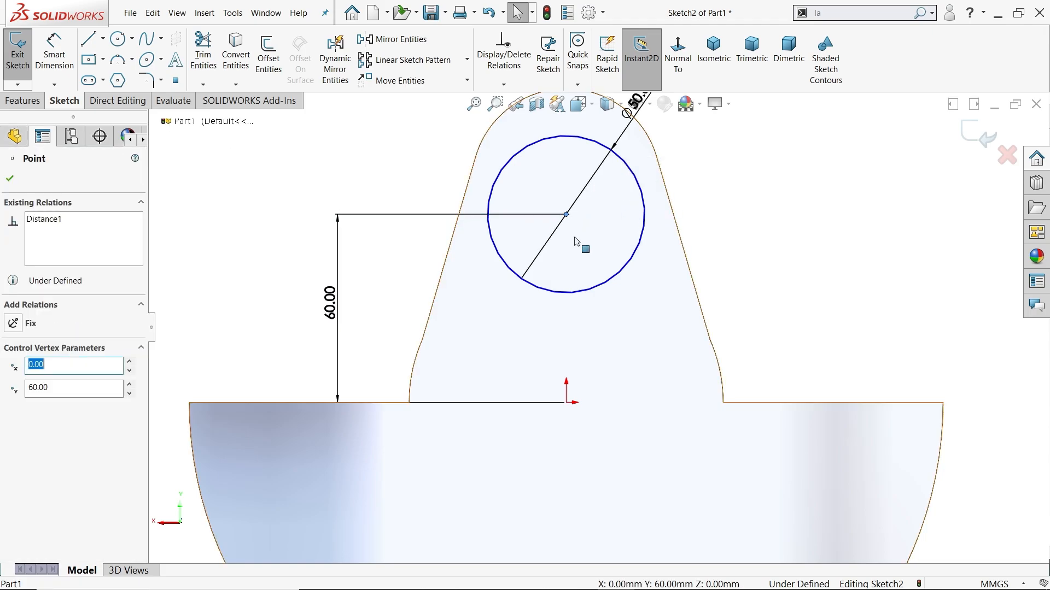
{"action": "left_click", "coordinate": [566, 403], "text": "ctrl"}
{"action": "left_click", "coordinate": [618, 356]}
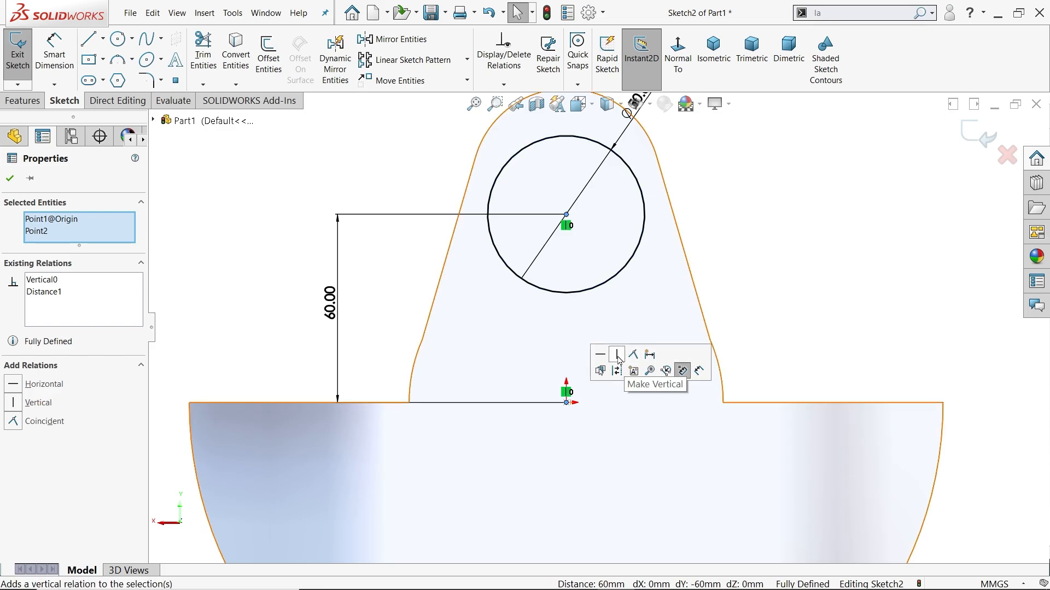
{"action": "key", "text": "Escape"}
Extrude the 50 mm circle 60 mm outward from the web's back face as a blind boss merged with the body
{"action": "left_click", "coordinate": [25, 101]}
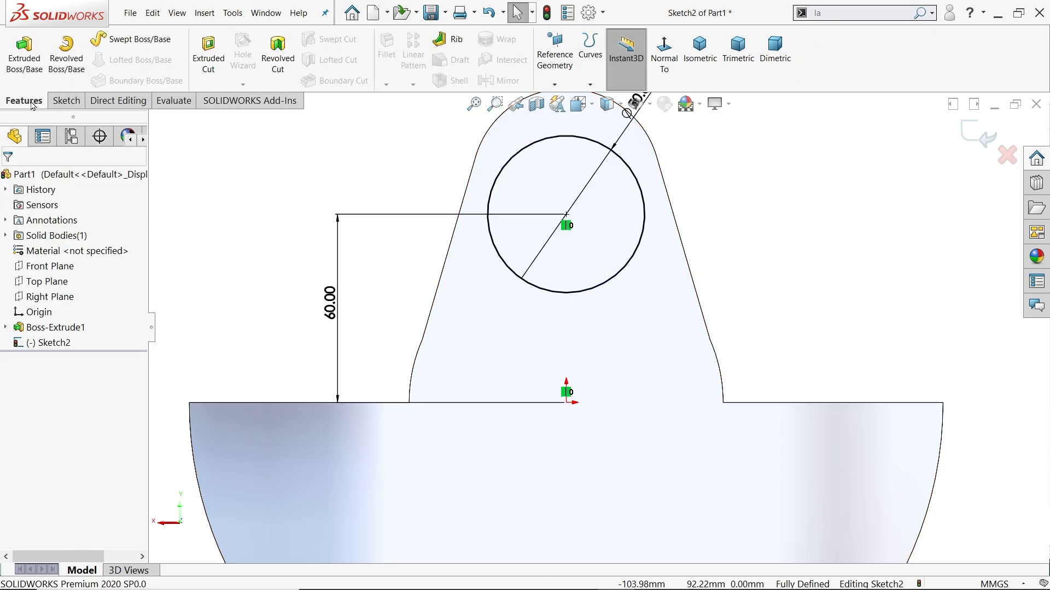
{"action": "left_click", "coordinate": [24, 54]}
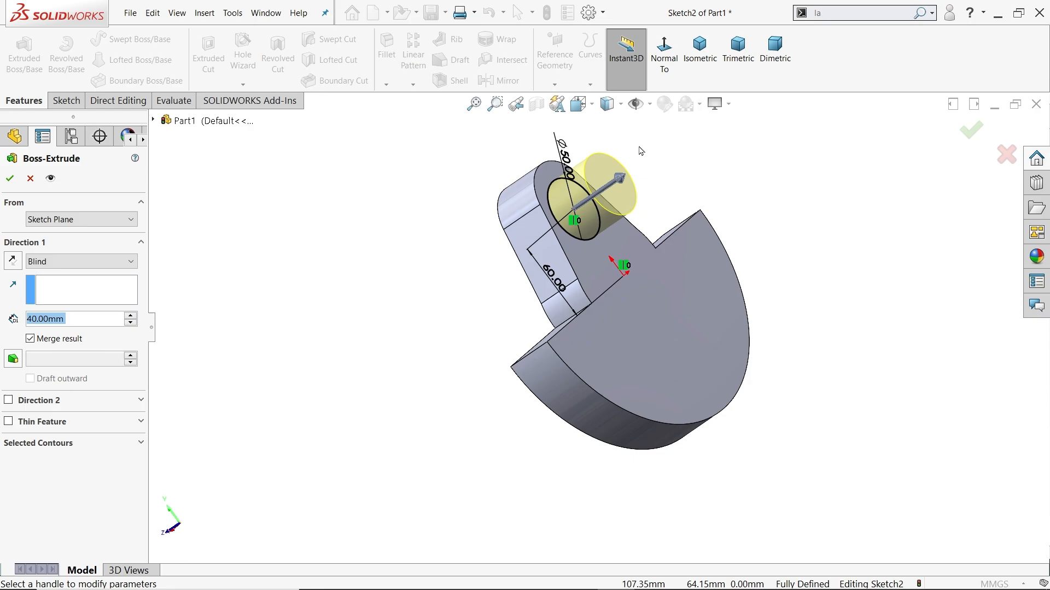
{"action": "double_click", "coordinate": [130, 317]}
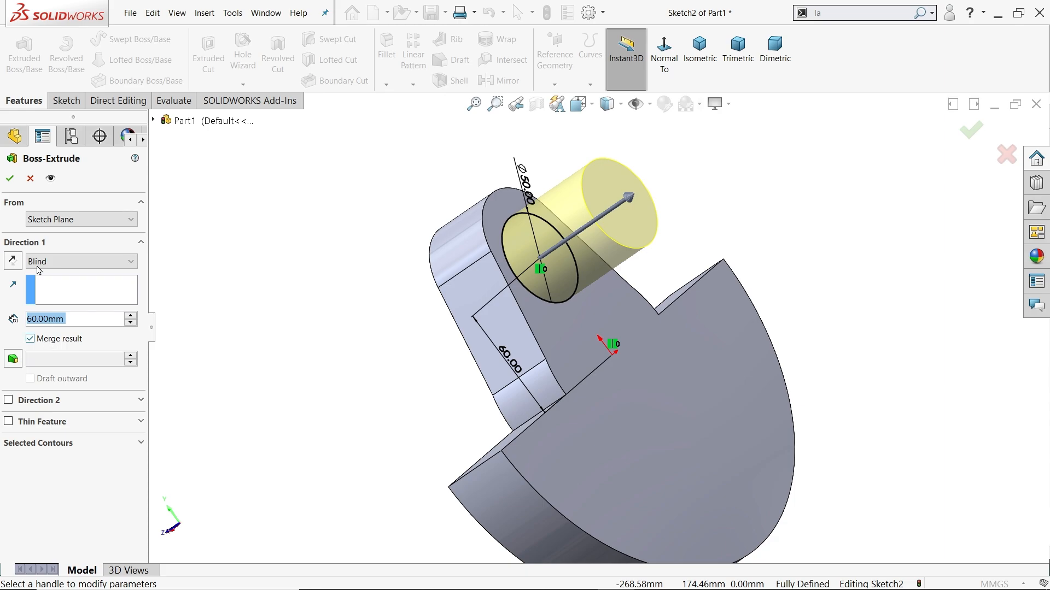
{"action": "left_click", "coordinate": [10, 179]}
{"action": "scroll", "coordinate": [312, 271], "scroll_direction": "up", "scroll_amount": 3}
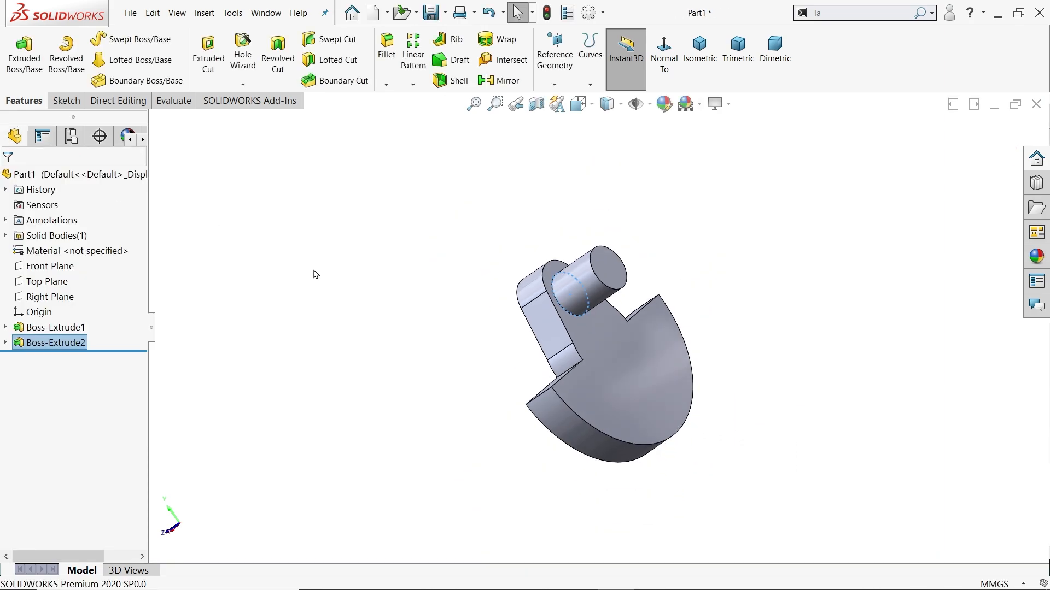
{"action": "middle_click_drag", "start_coordinate": [389, 343], "coordinate": [638, 352]}
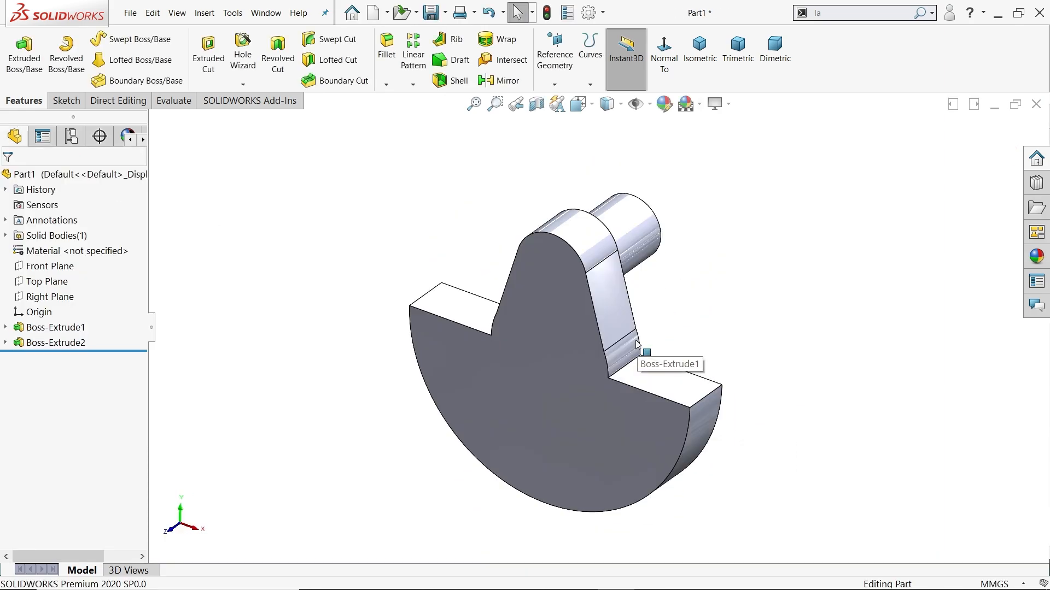
Switch to the crankshaft reference drawing in Photos and examine the stepped shaft's dimensions in Section H-H
{"action": "key", "text": "alt+Tab"}
{"action": "scroll", "coordinate": [569, 257], "scroll_direction": "up", "scroll_amount": 4}
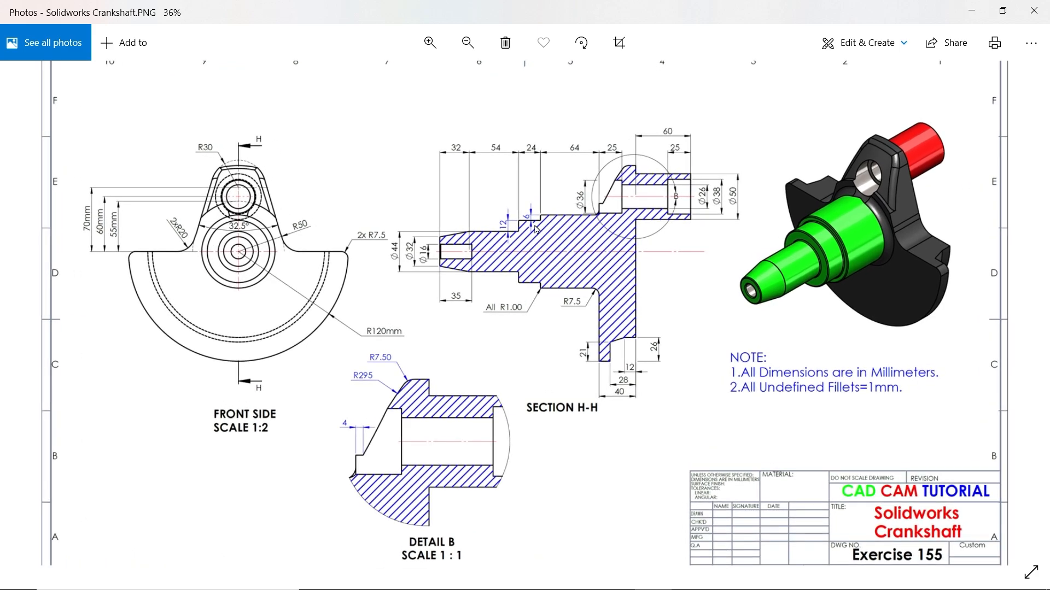
{"action": "scroll", "coordinate": [553, 242], "scroll_direction": "up", "scroll_amount": 3}
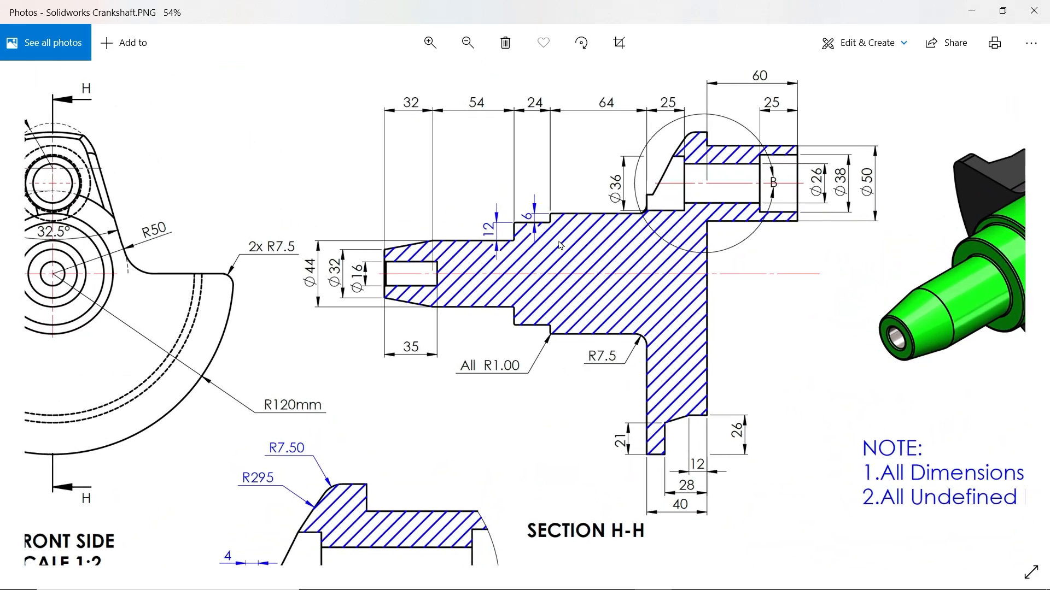
Study the shaft's step lengths, step heights and end diameters in Section H-H, and switch back to the SOLIDWORKS part
{"action": "left_click_drag", "start_coordinate": [531, 287], "coordinate": [557, 295]}
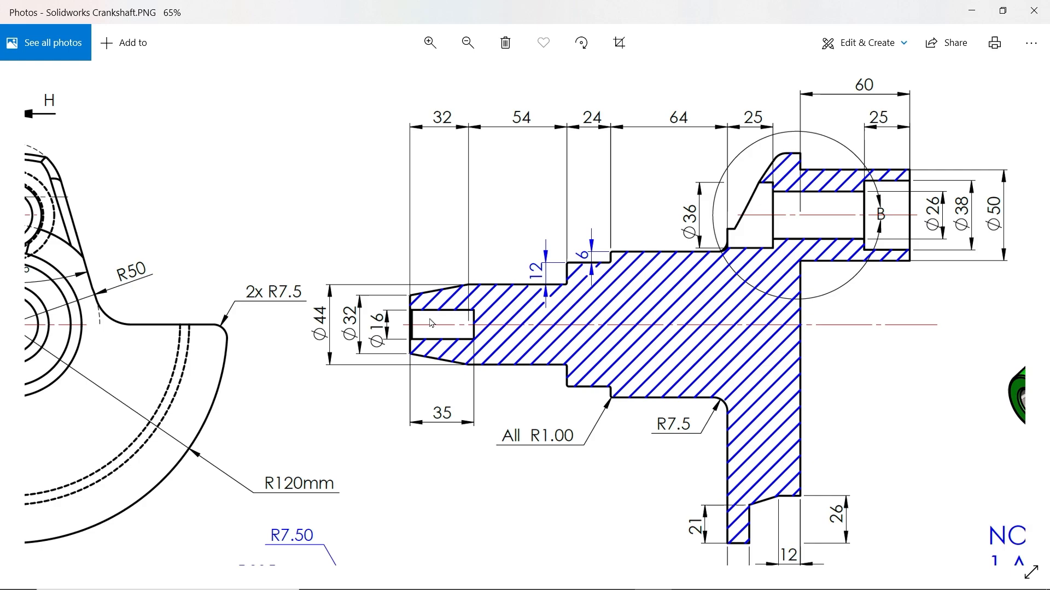
{"action": "left_click_drag", "start_coordinate": [662, 224], "coordinate": [655, 254]}
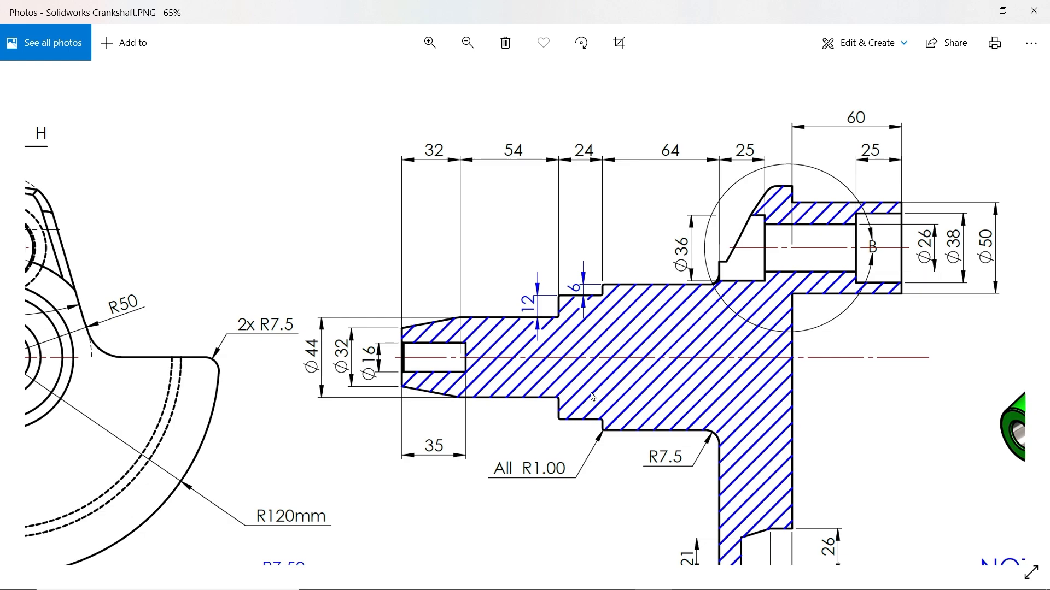
{"action": "mouse_move", "coordinate": [647, 409]}
{"action": "left_mouse_down"}
{"action": "mouse_move", "coordinate": [648, 318]}
{"action": "mouse_move", "coordinate": [622, 318]}
{"action": "left_mouse_up"}
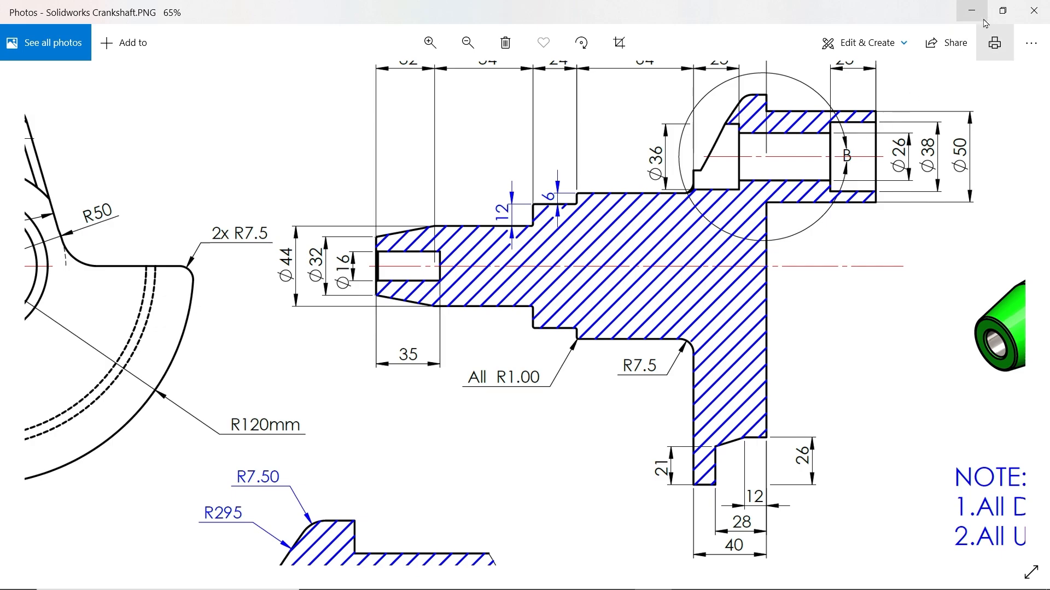
{"action": "left_click_drag", "start_coordinate": [844, 119], "coordinate": [843, 180]}
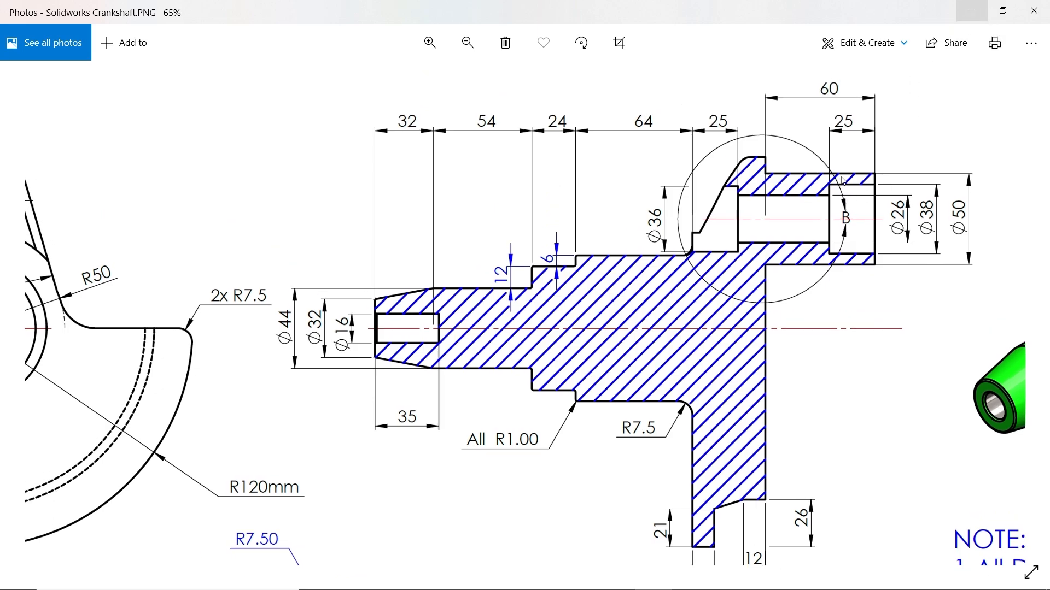
{"action": "left_click", "coordinate": [972, 10]}
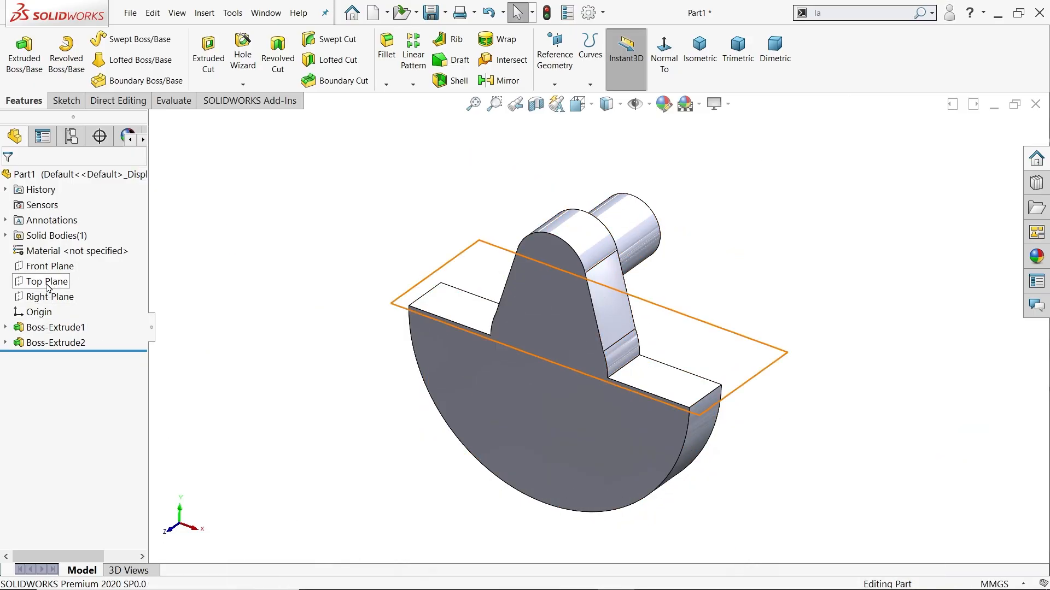
Start a sketch on the Right Plane and draw a horizontal centerline about 286 mm long from the origin out through the web's front face
{"action": "left_click", "coordinate": [45, 302]}
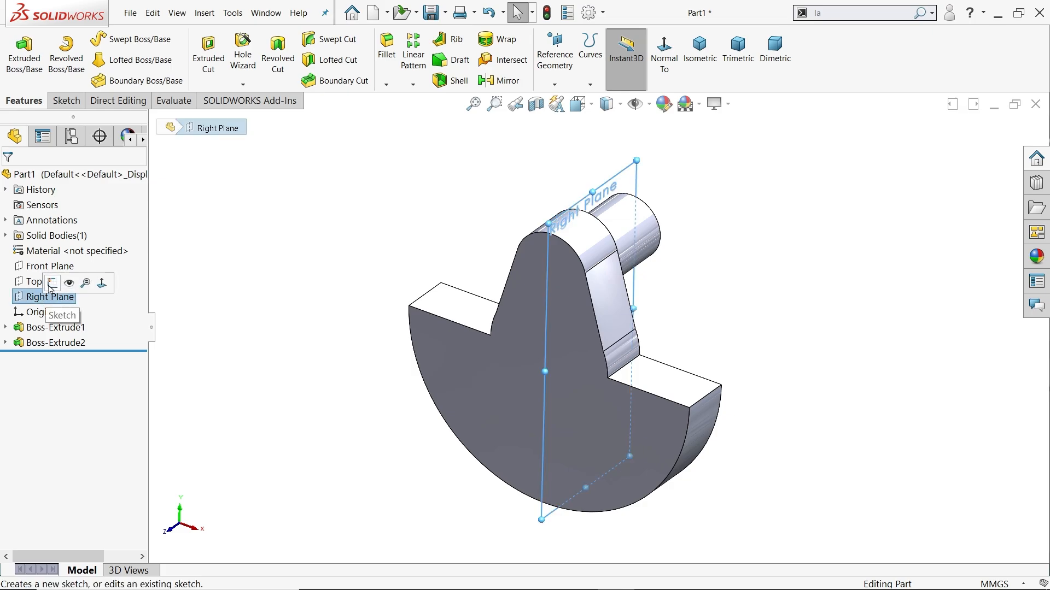
{"action": "left_click", "coordinate": [53, 283]}
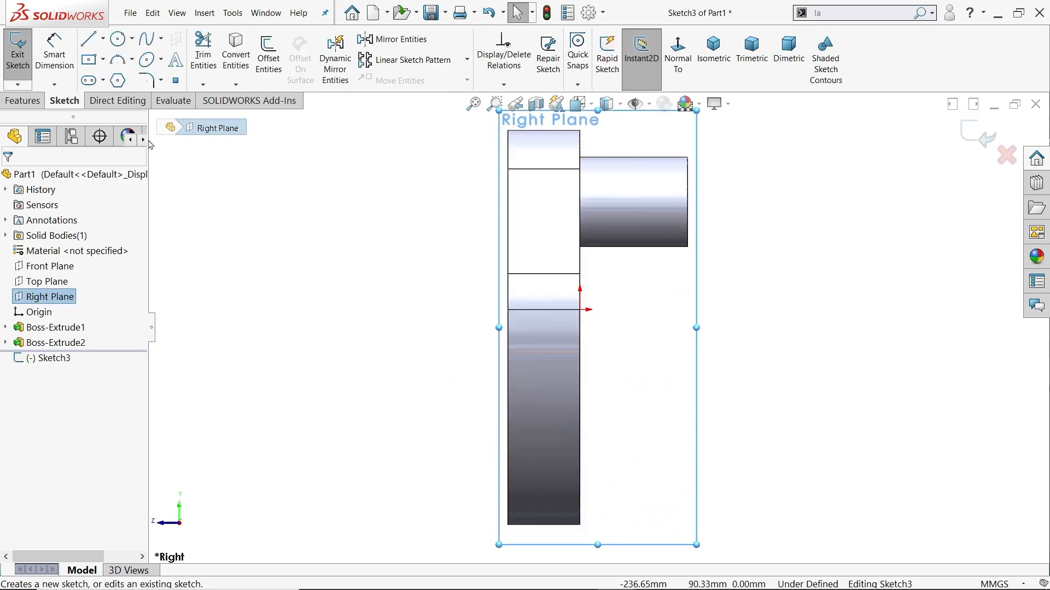
{"action": "left_click", "coordinate": [102, 39]}
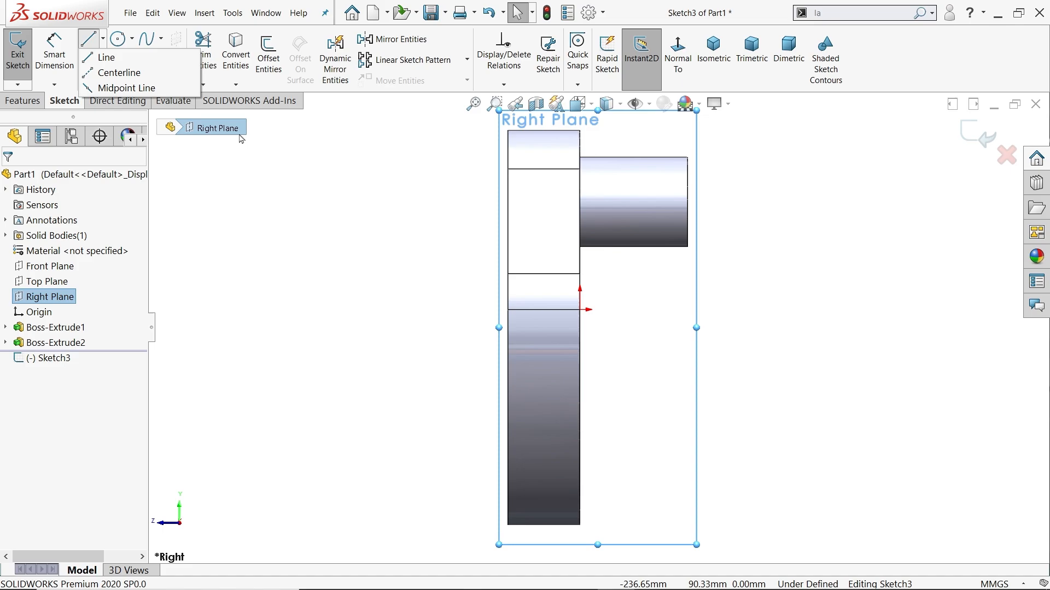
{"action": "left_click", "coordinate": [119, 72]}
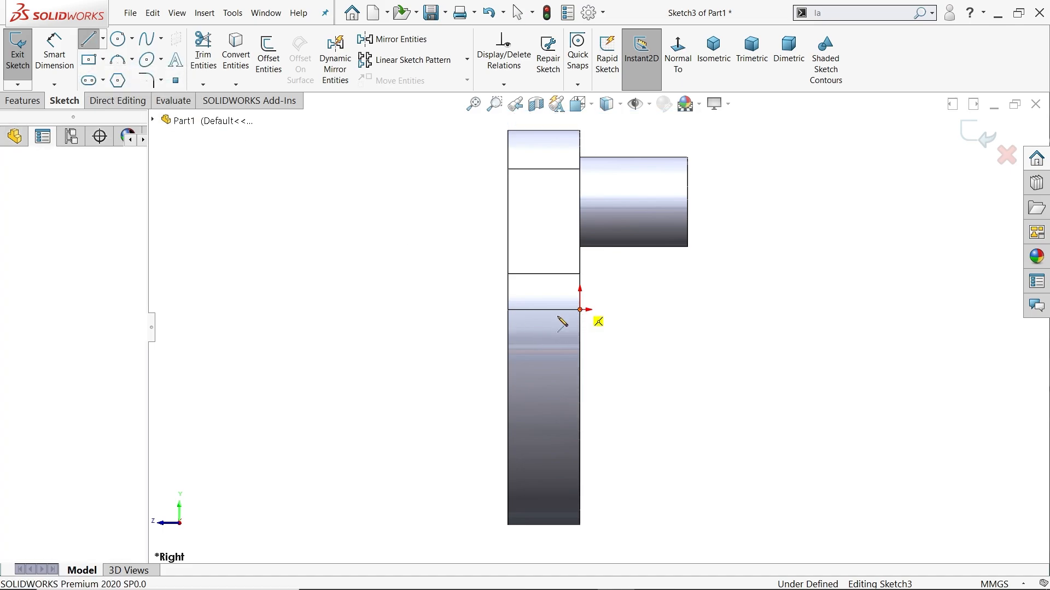
{"action": "left_click", "coordinate": [579, 309]}
{"action": "scroll", "coordinate": [470, 317], "scroll_direction": "up", "scroll_amount": 4}
{"action": "left_click", "coordinate": [341, 318]}
{"action": "right_click", "coordinate": [345, 256]}
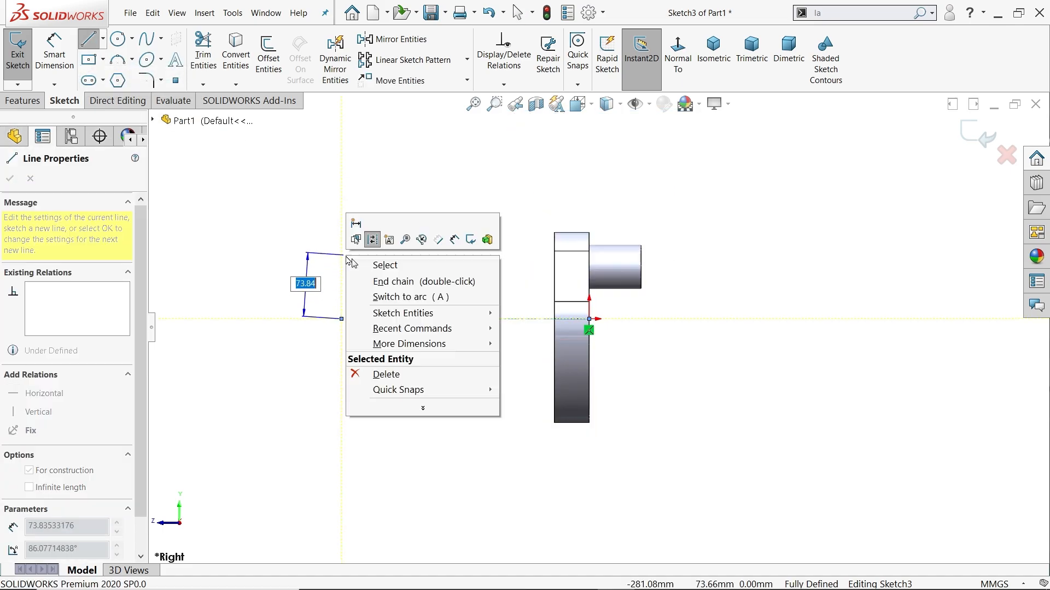
{"action": "left_click", "coordinate": [385, 265]}
Sketch the shaft's upper half profile from the web's front face: three descending horizontal steps, a tapered end, and a vertical line down to the centerline's end
{"action": "left_click", "coordinate": [89, 39]}
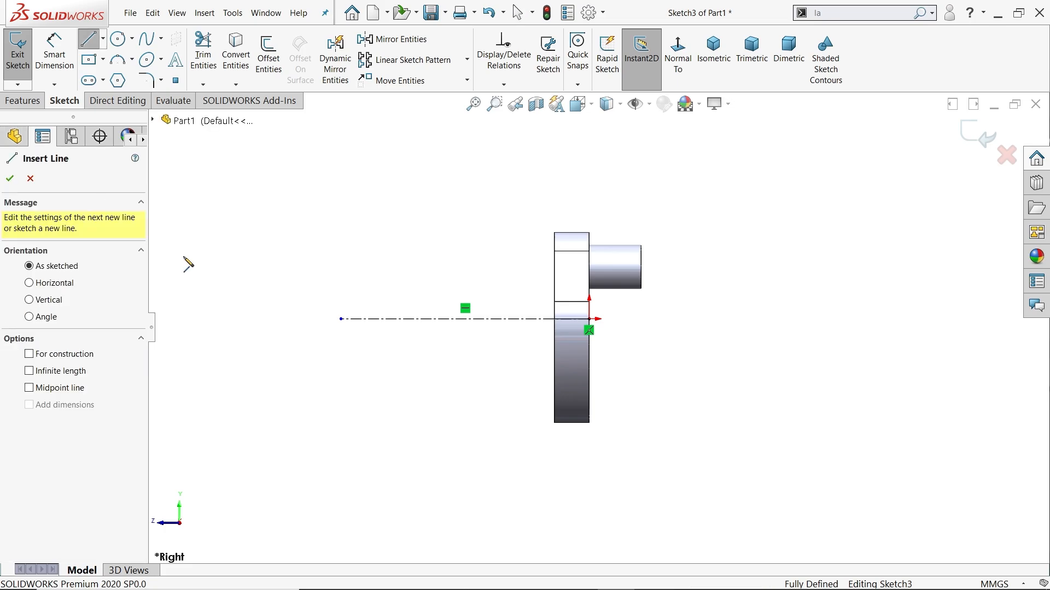
{"action": "scroll", "coordinate": [188, 265], "scroll_direction": "down", "scroll_amount": 2}
{"action": "scroll", "coordinate": [421, 288], "scroll_direction": "down", "scroll_amount": 1}
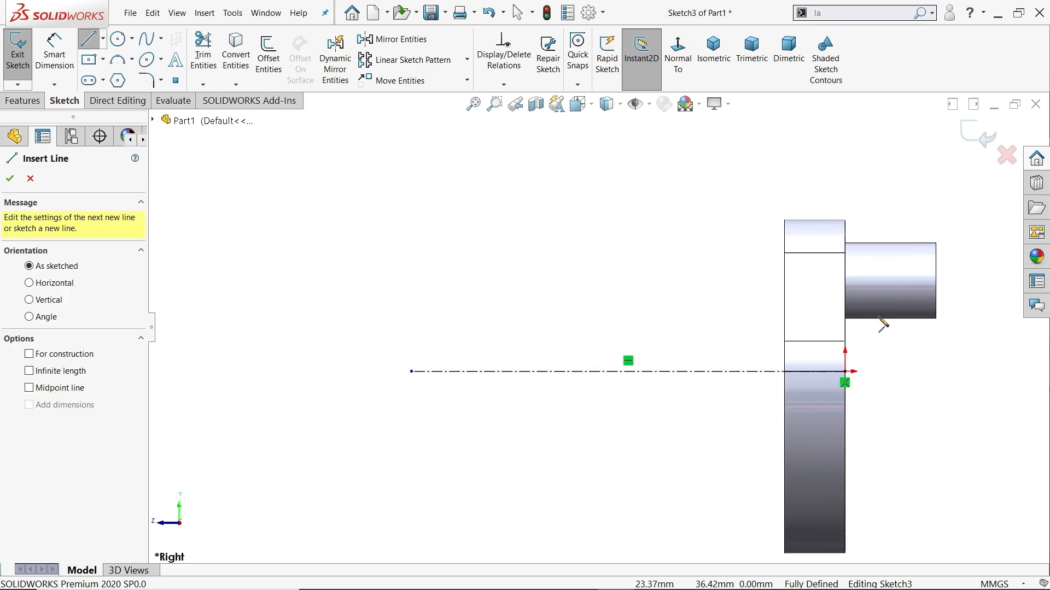
{"action": "left_click", "coordinate": [785, 371]}
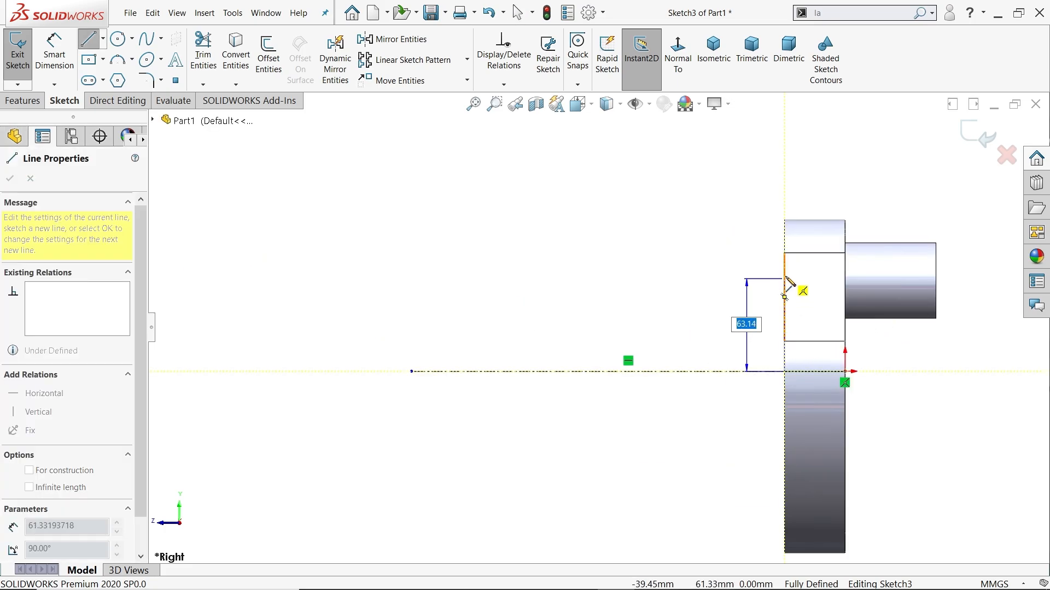
{"action": "left_click", "coordinate": [785, 273]}
{"action": "left_click", "coordinate": [687, 273]}
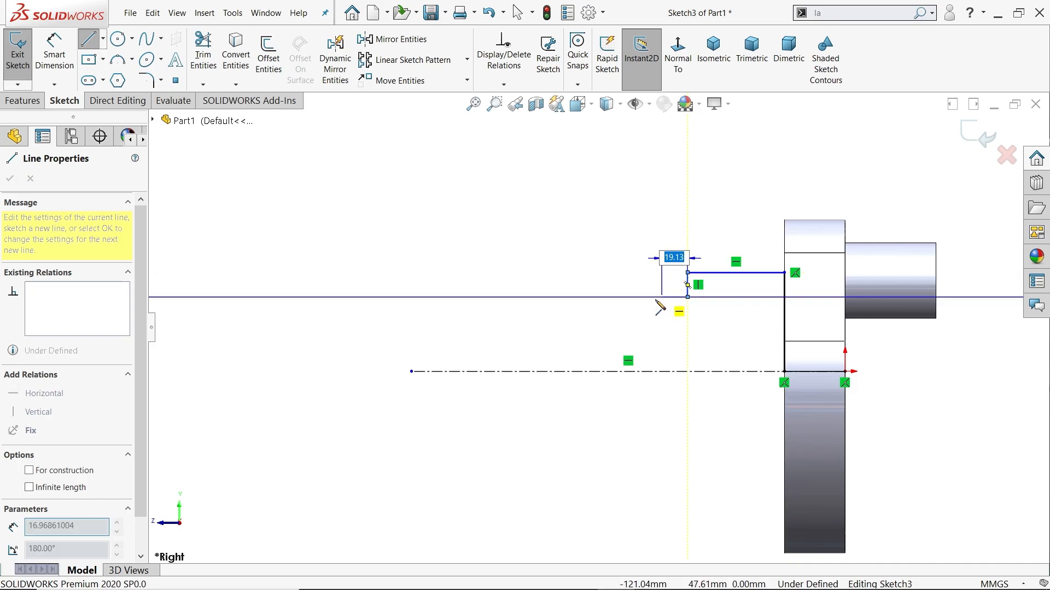
{"action": "left_click", "coordinate": [687, 298]}
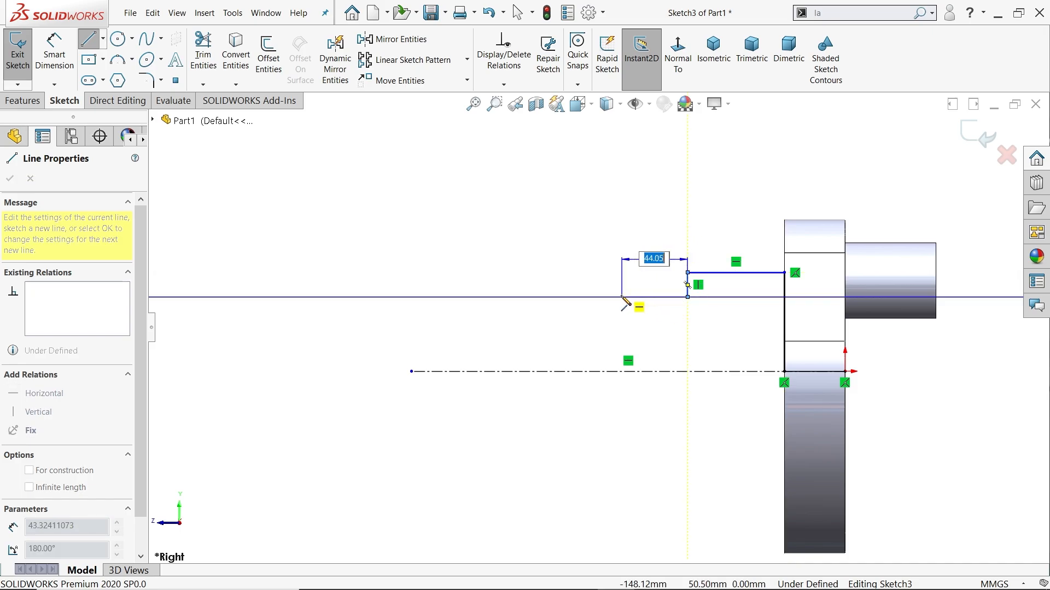
{"action": "left_click", "coordinate": [588, 296]}
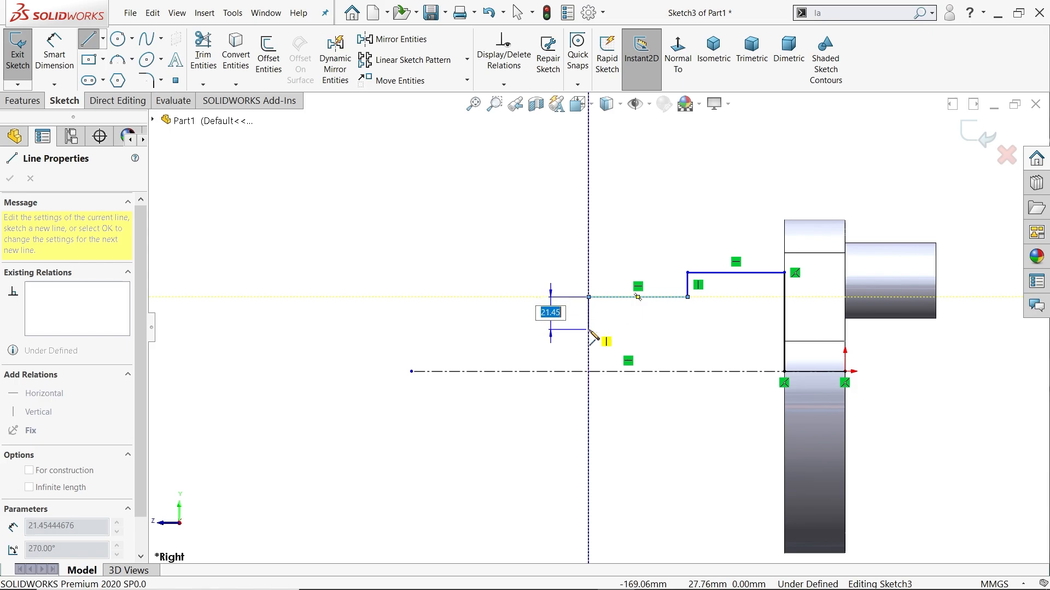
{"action": "left_click", "coordinate": [588, 329]}
{"action": "left_click", "coordinate": [468, 329]}
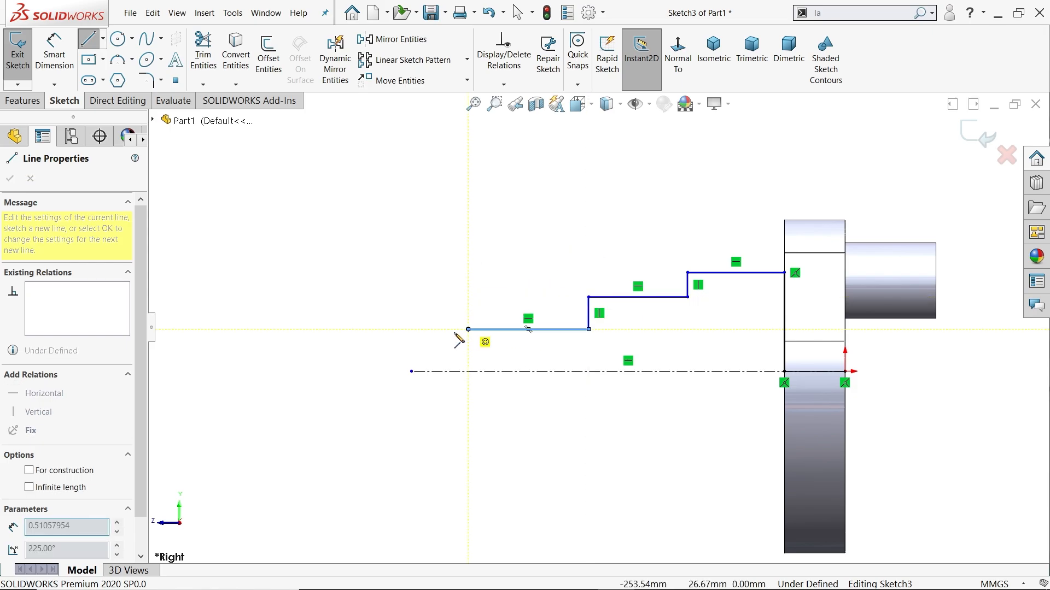
{"action": "left_click", "coordinate": [411, 341]}
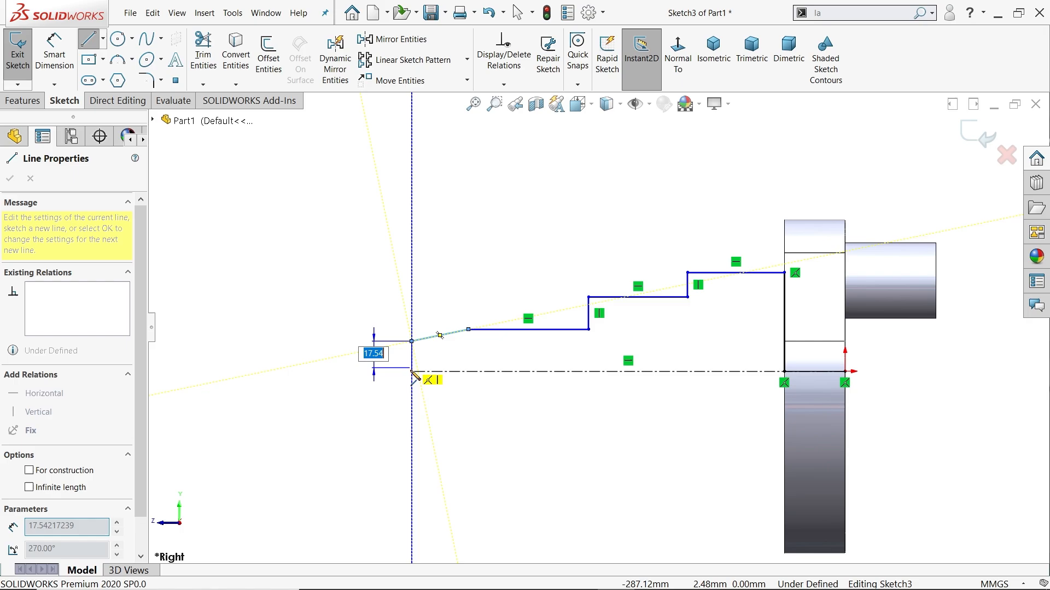
{"action": "left_click", "coordinate": [411, 371]}
{"action": "right_click", "coordinate": [320, 324]}
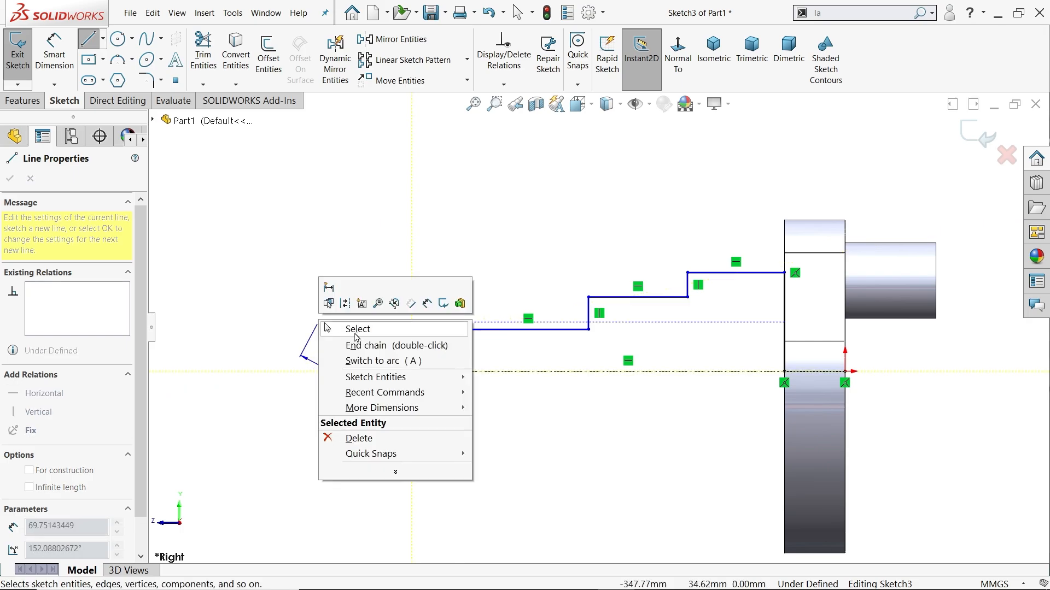
{"action": "left_click", "coordinate": [350, 329]}
Dimension the shaft's tapered free end as a 32 mm diameter about the centerline
{"action": "scroll", "coordinate": [464, 361], "scroll_direction": "down", "scroll_amount": 2}
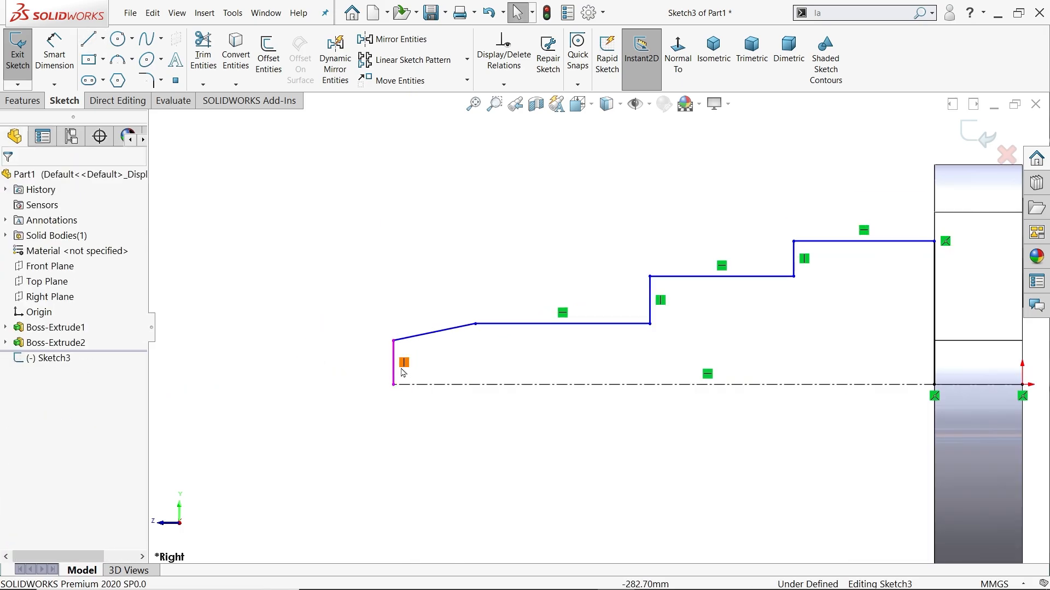
{"action": "left_click", "coordinate": [54, 54]}
{"action": "scroll", "coordinate": [368, 326], "scroll_direction": "down", "scroll_amount": 2}
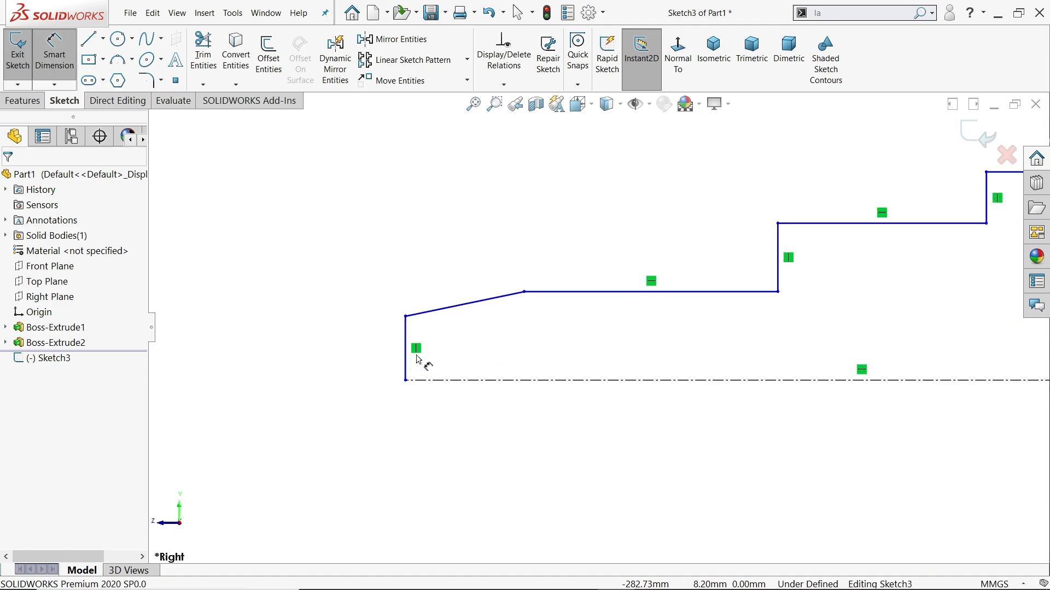
{"action": "left_click", "coordinate": [405, 318]}
{"action": "left_click", "coordinate": [454, 383]}
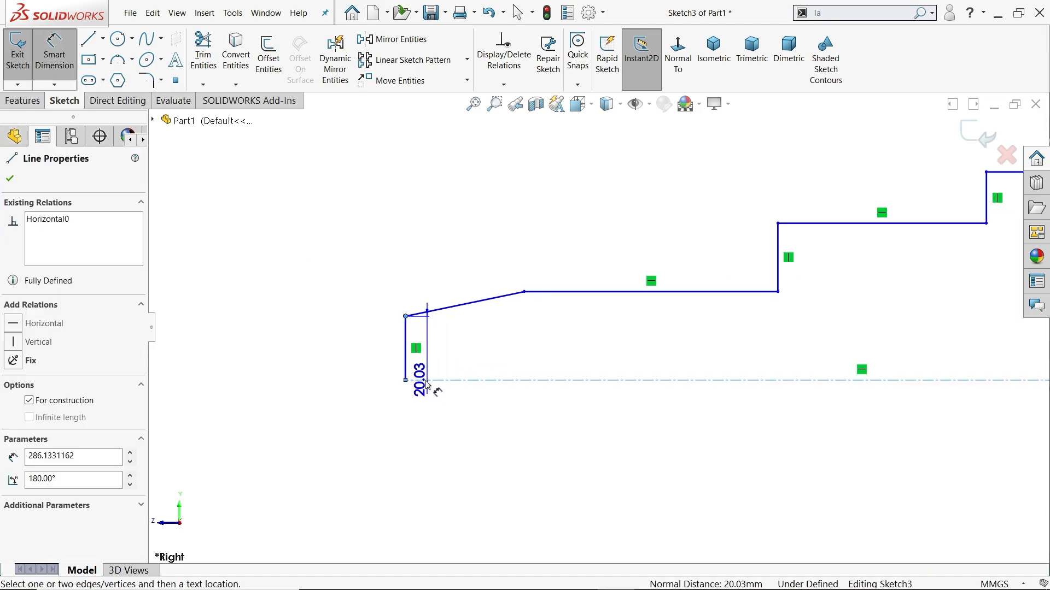
{"action": "left_click", "coordinate": [347, 387]}
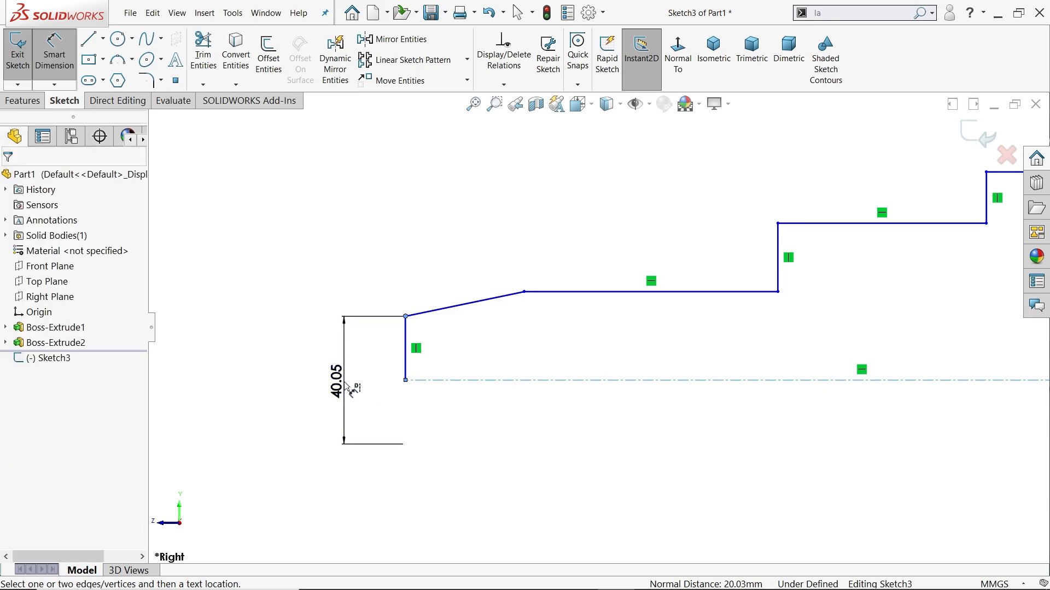
{"action": "type", "text": "32"}
{"action": "key", "text": "Return"}
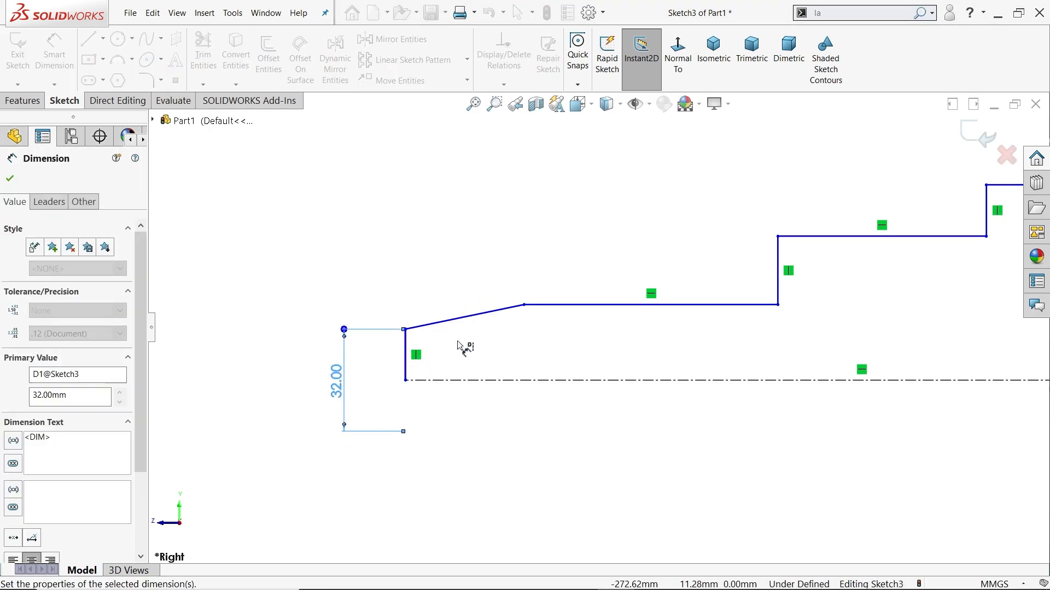
Dimension the point where the taper meets the first horizontal step as a 44 mm diameter about the centerline
{"action": "left_click", "coordinate": [525, 307]}
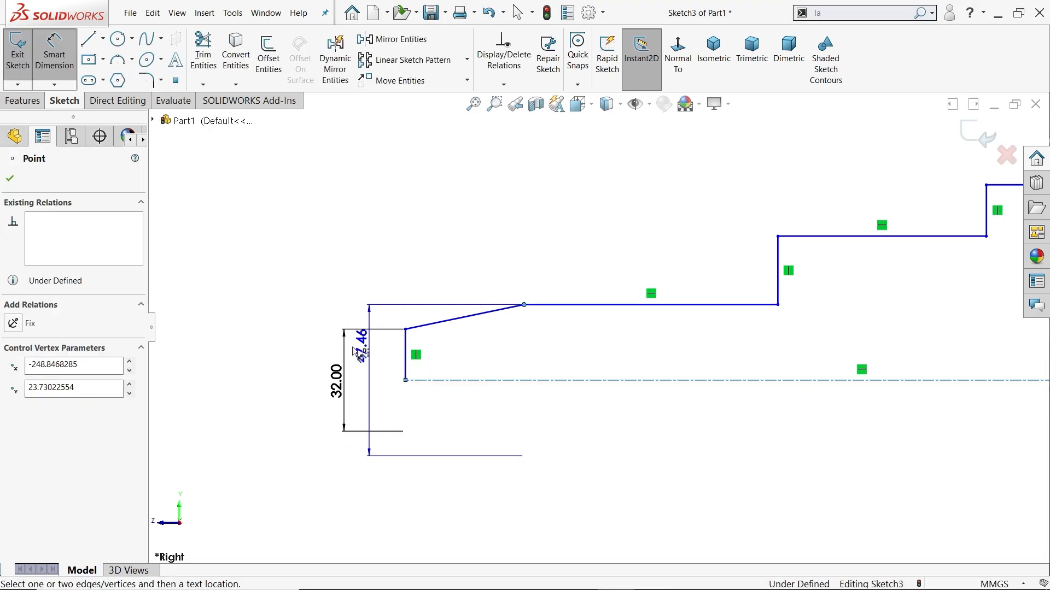
{"action": "left_click", "coordinate": [288, 378]}
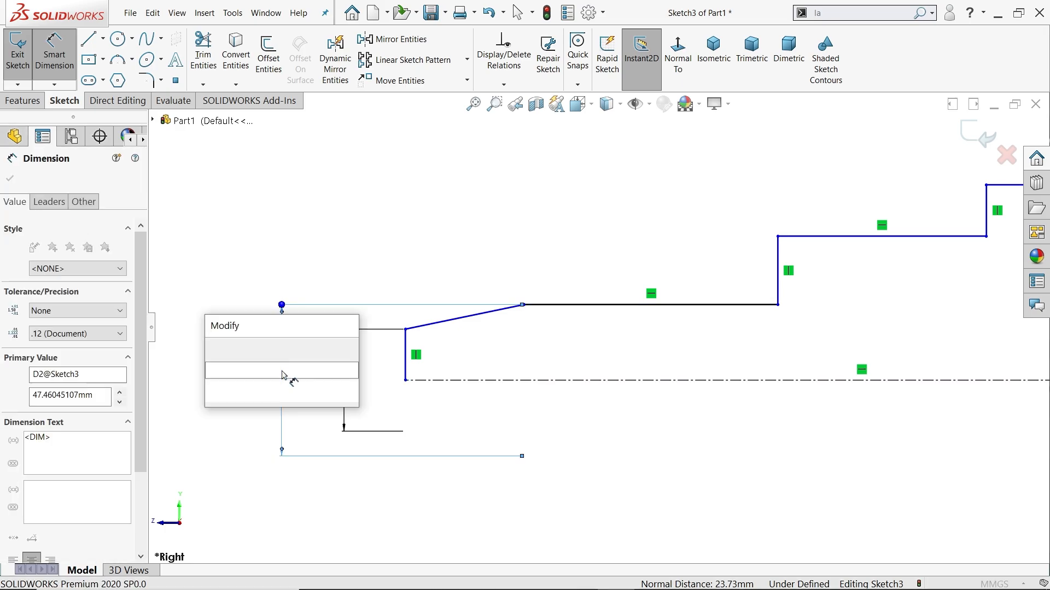
{"action": "type", "text": "44"}
{"action": "left_click", "coordinate": [213, 352]}
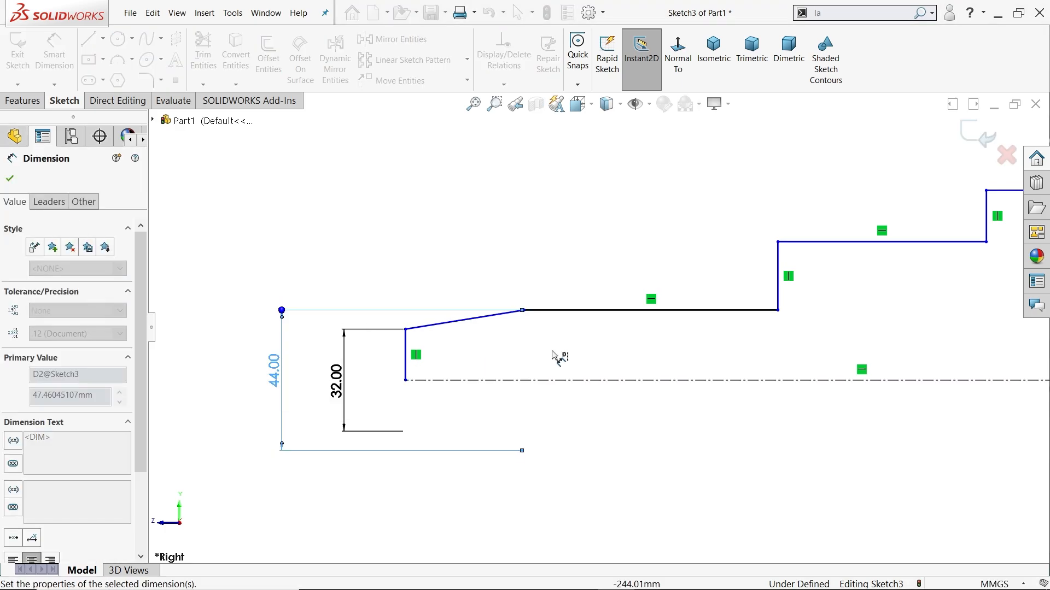
Try a 65 mm diameter dimension for the middle shaft step about the centerline, and delete that dimension
{"action": "left_click", "coordinate": [778, 243]}
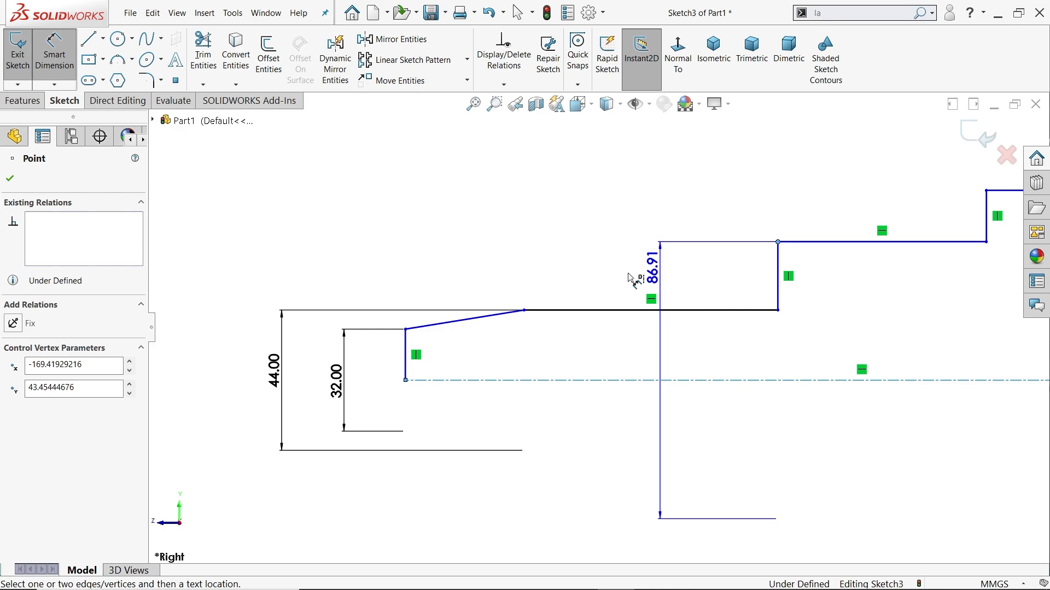
{"action": "left_click", "coordinate": [221, 328]}
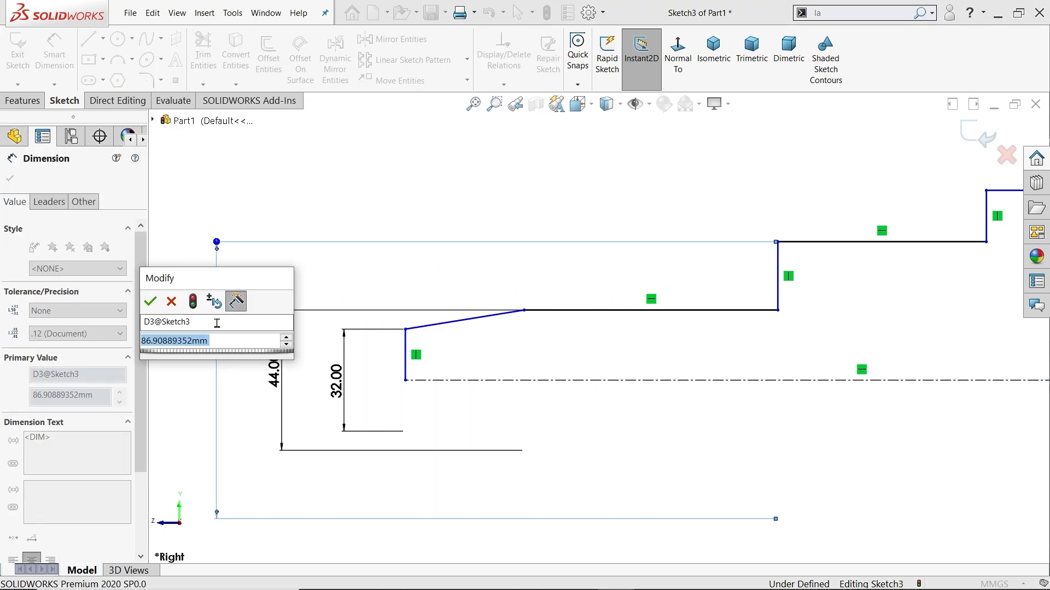
{"action": "type", "text": "65"}
{"action": "key", "text": "Return"}
{"action": "scroll", "coordinate": [607, 337], "scroll_direction": "up", "scroll_amount": 3}
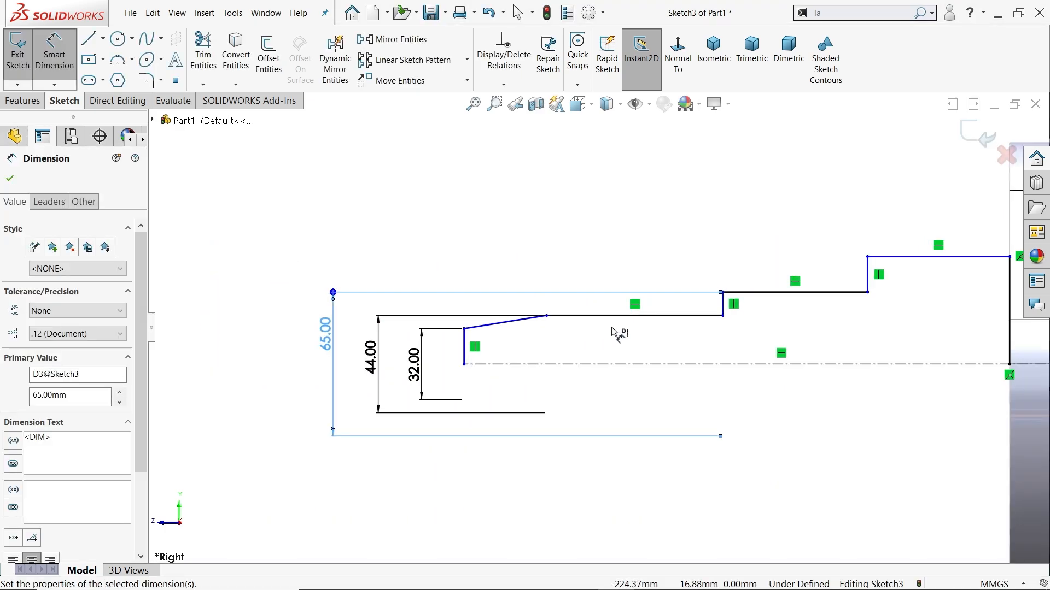
{"action": "scroll", "coordinate": [762, 331], "scroll_direction": "down", "scroll_amount": 2}
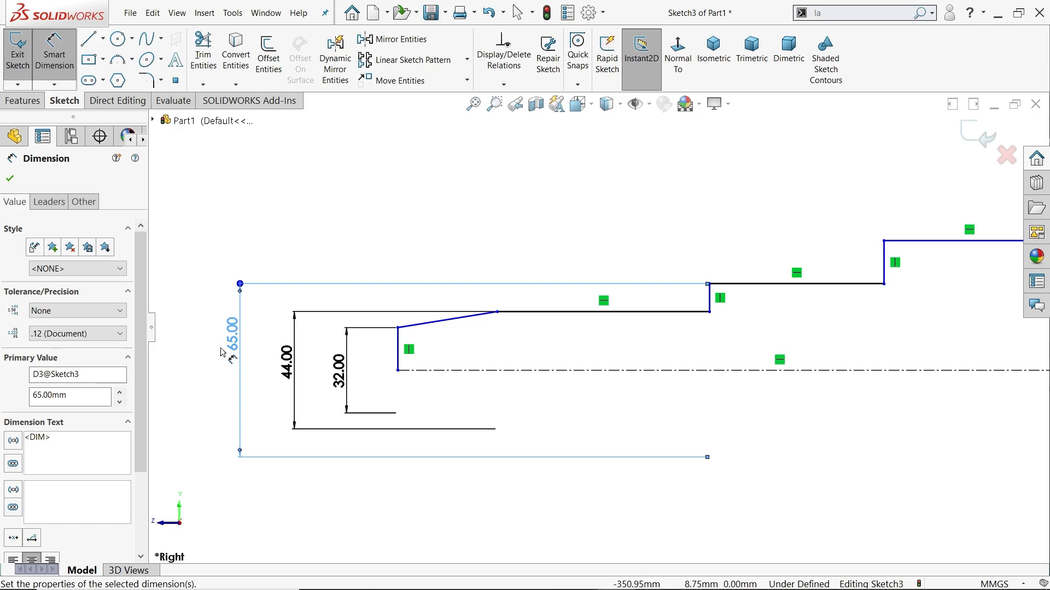
{"action": "key", "text": "Delete"}
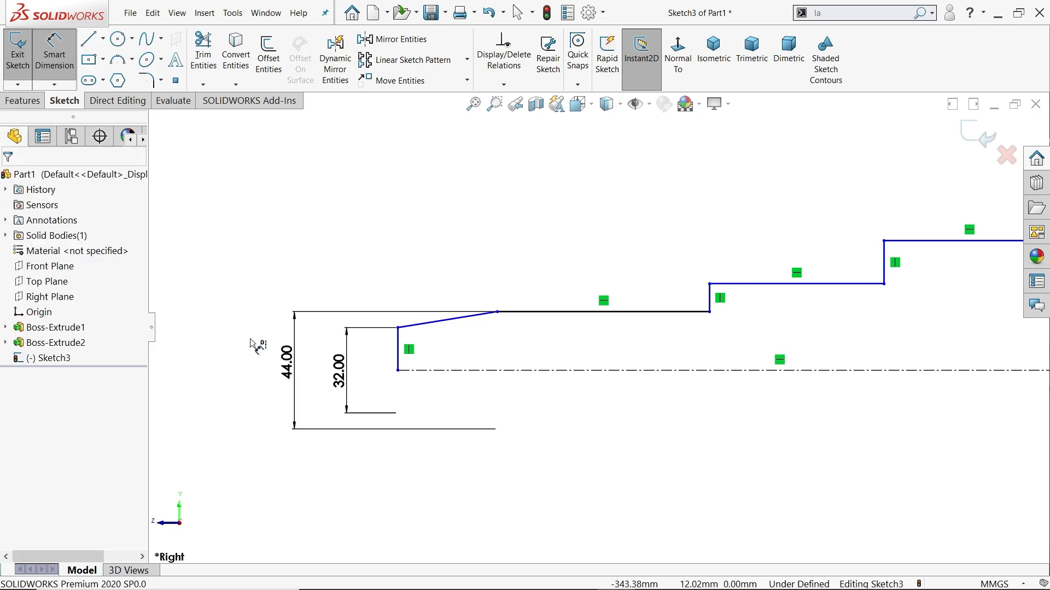
Dimension the vertical shoulder between the 44 mm diameter section and the middle step at 12 mm
{"action": "left_click", "coordinate": [710, 300]}
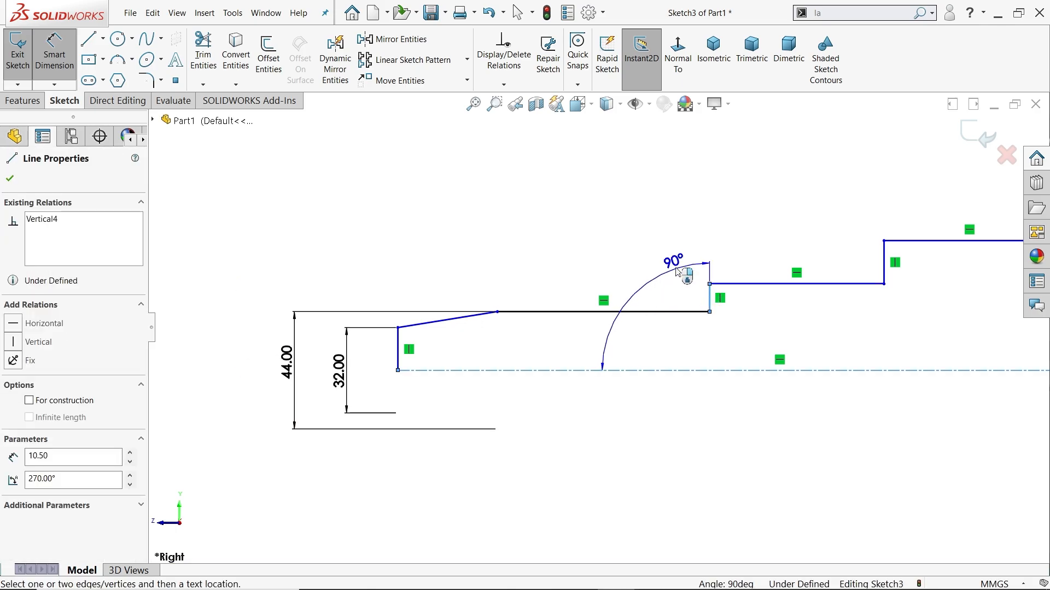
{"action": "left_click", "coordinate": [677, 272]}
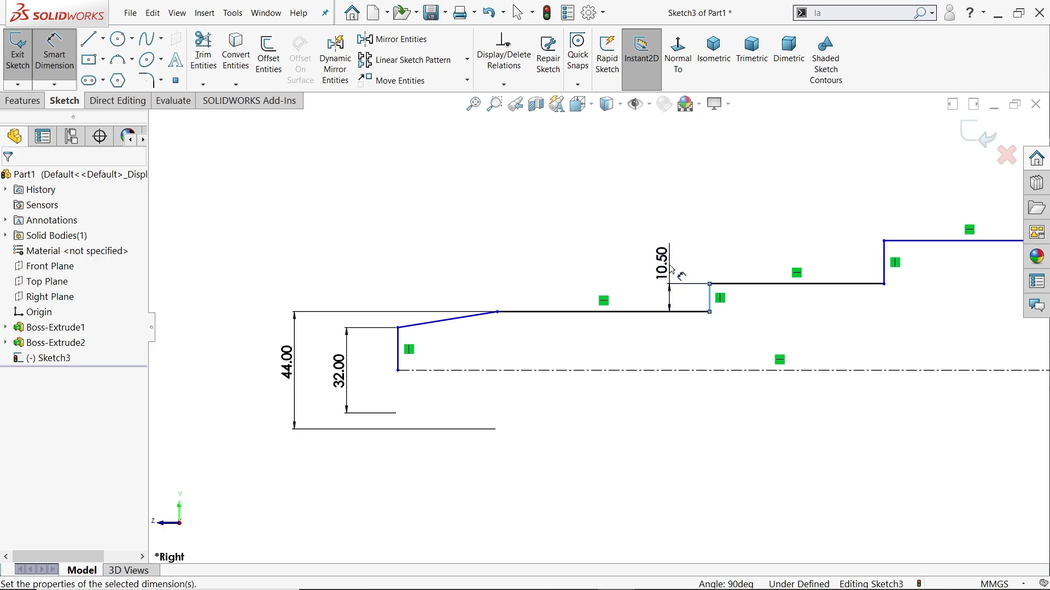
{"action": "type", "text": "12"}
{"action": "key", "text": "Return"}
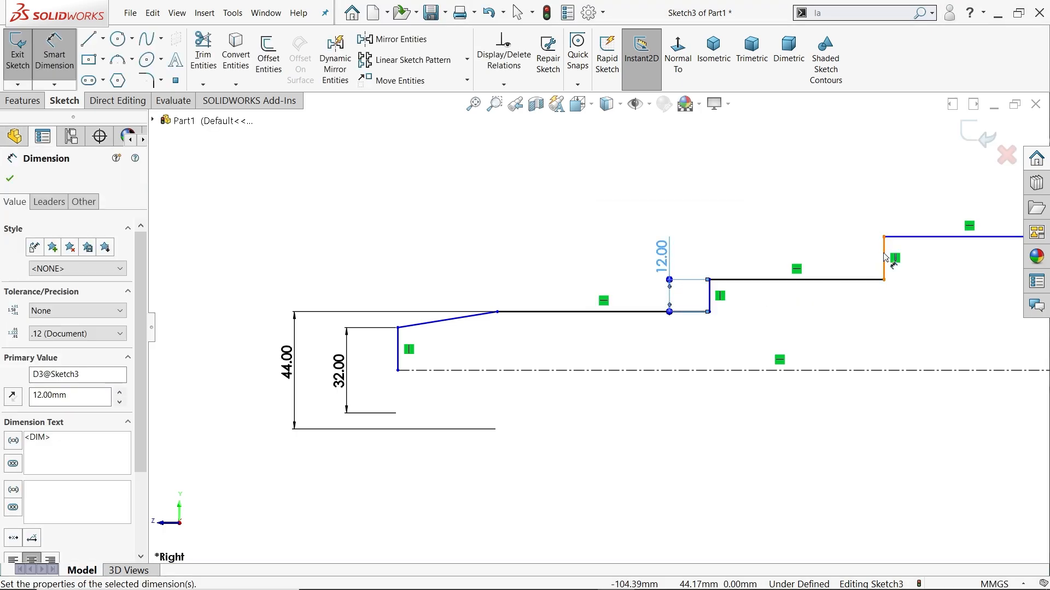
Dimension the vertical shoulder between the middle step and the step beside the web at 6 mm
{"action": "left_click", "coordinate": [882, 257]}
{"action": "left_click", "coordinate": [861, 255]}
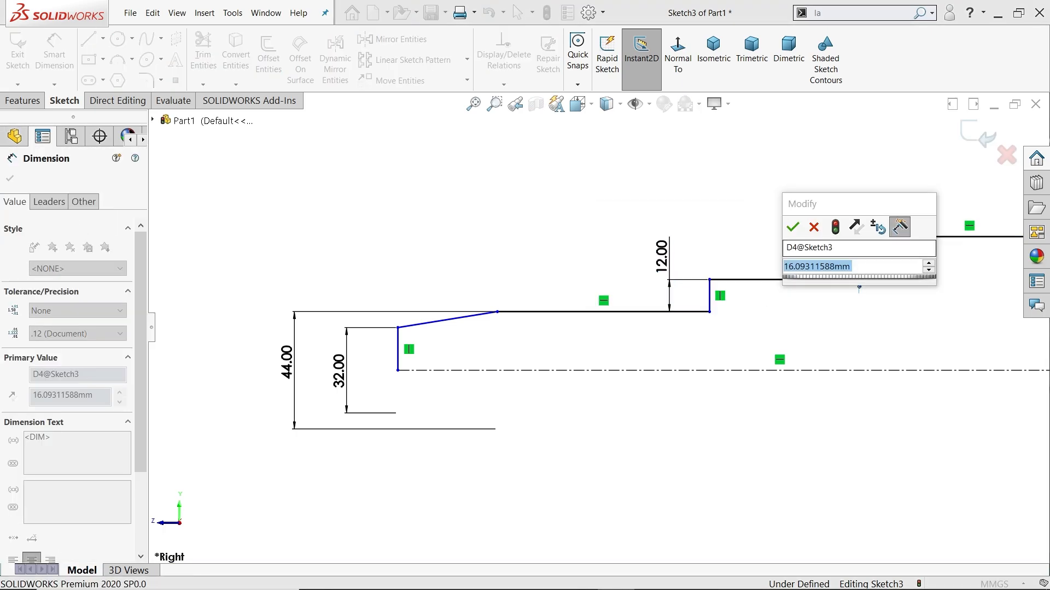
{"action": "type", "text": "6"}
{"action": "key", "text": "Return"}
Dimension the horizontal length of the shaft step adjoining the web at 64 mm
{"action": "key", "text": "f"}
{"action": "scroll", "coordinate": [811, 273], "scroll_direction": "down", "scroll_amount": 3}
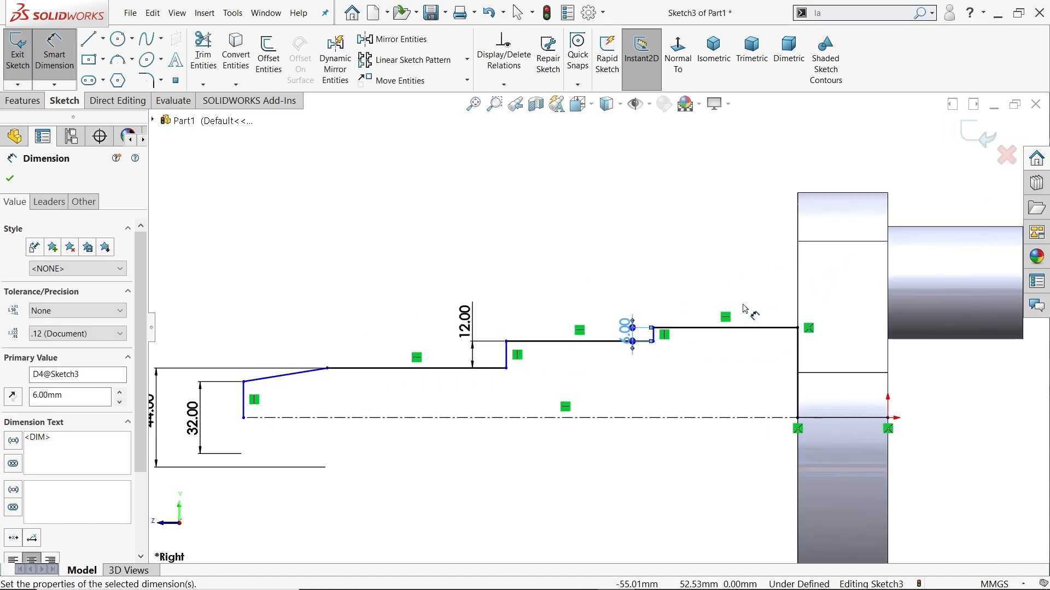
{"action": "left_click", "coordinate": [729, 328]}
{"action": "left_click", "coordinate": [725, 236]}
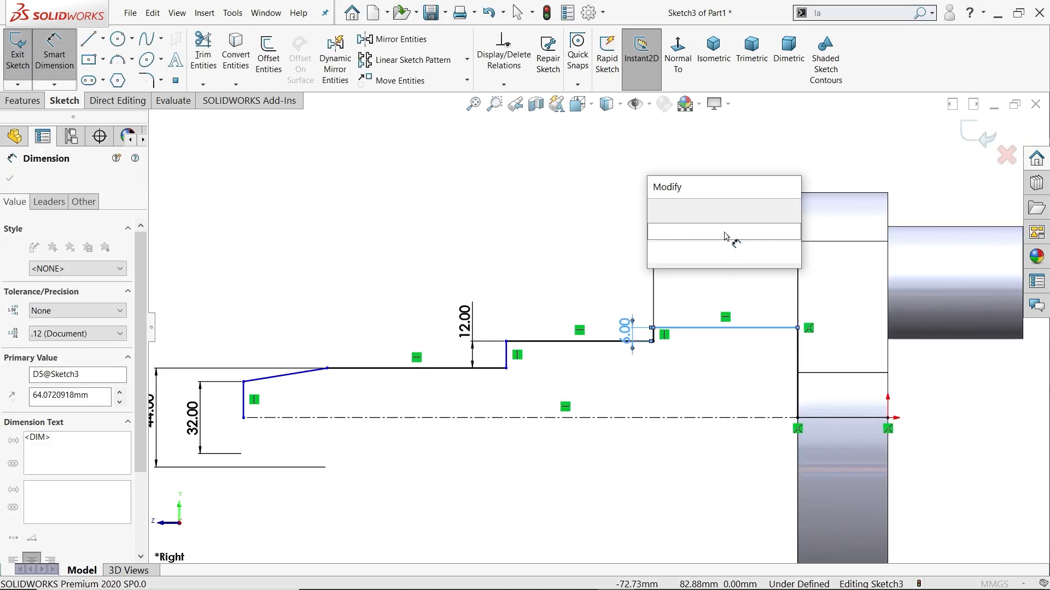
{"action": "type", "text": "64"}
{"action": "key", "text": "Return"}
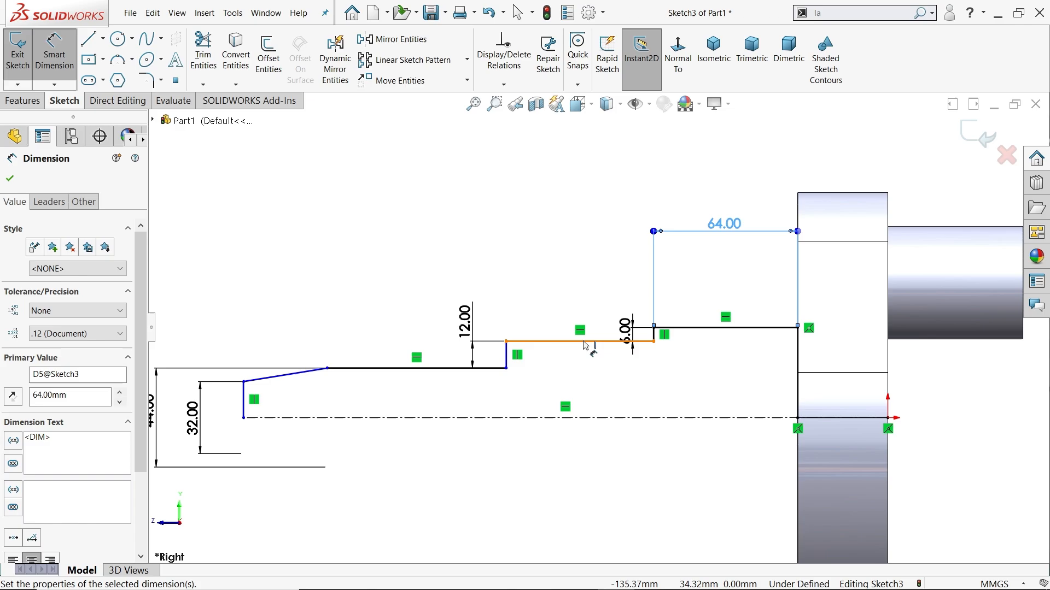
Dimension the horizontal length of the middle shaft step at 24 mm
{"action": "left_click", "coordinate": [585, 344]}
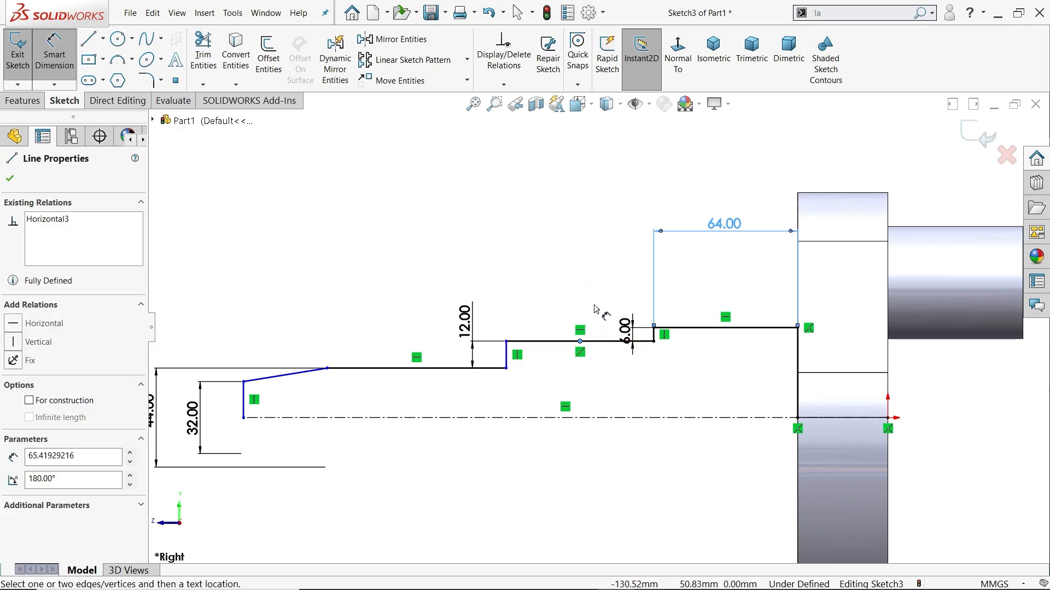
{"action": "left_click", "coordinate": [593, 320]}
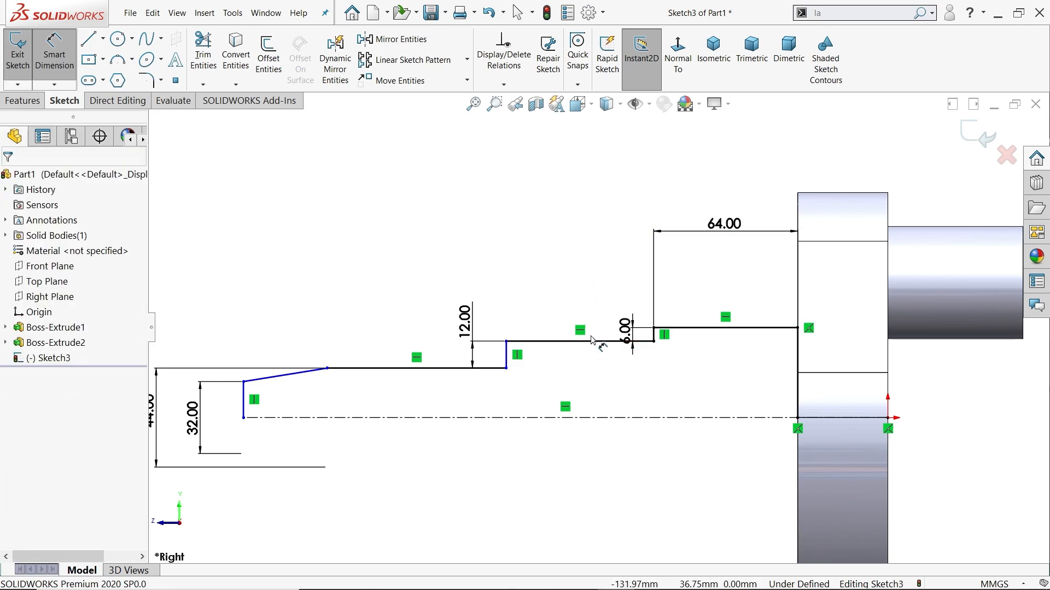
{"action": "left_click", "coordinate": [590, 344]}
{"action": "left_click", "coordinate": [588, 266]}
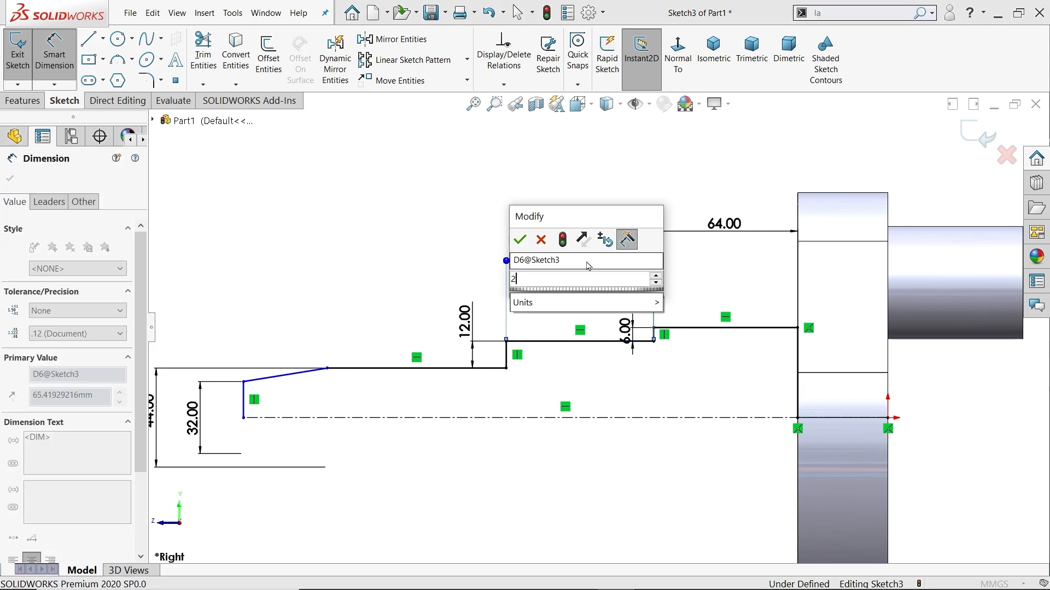
{"action": "type", "text": "24"}
{"action": "key", "text": "Return"}
Dimension the horizontal length of the 44 mm diameter section between the taper and the middle step at 54 mm
{"action": "scroll", "coordinate": [594, 329], "scroll_direction": "down", "scroll_amount": 2}
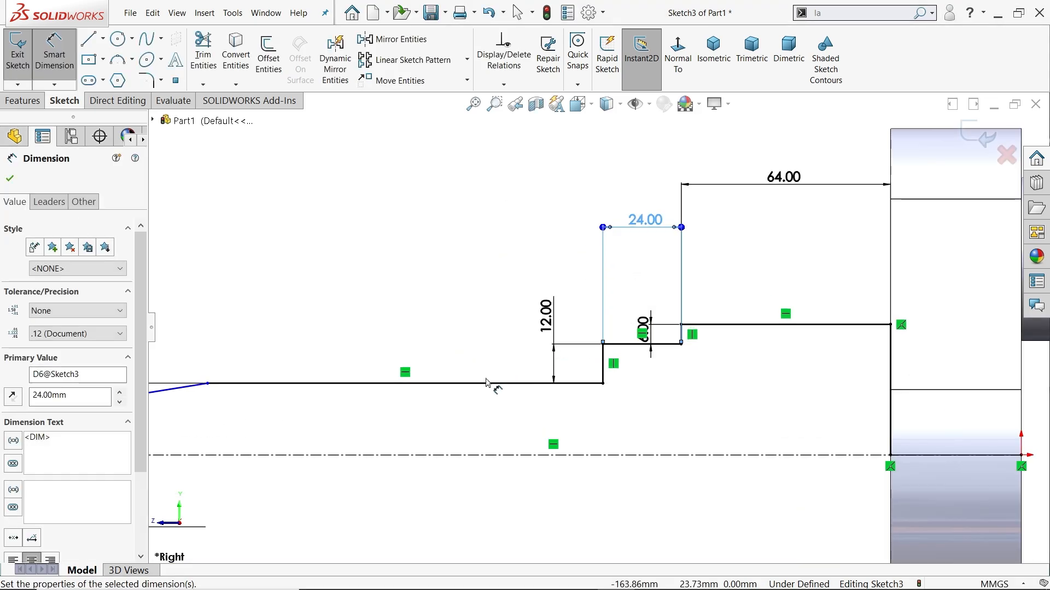
{"action": "left_click", "coordinate": [473, 389]}
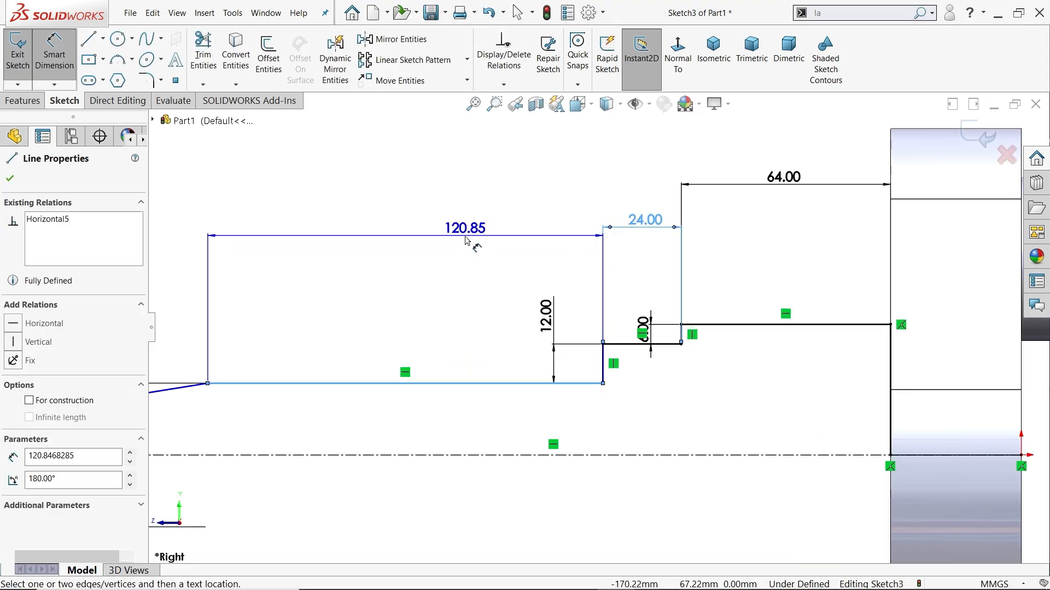
{"action": "left_click", "coordinate": [465, 239]}
{"action": "type", "text": "54"}
{"action": "key", "text": "Return"}
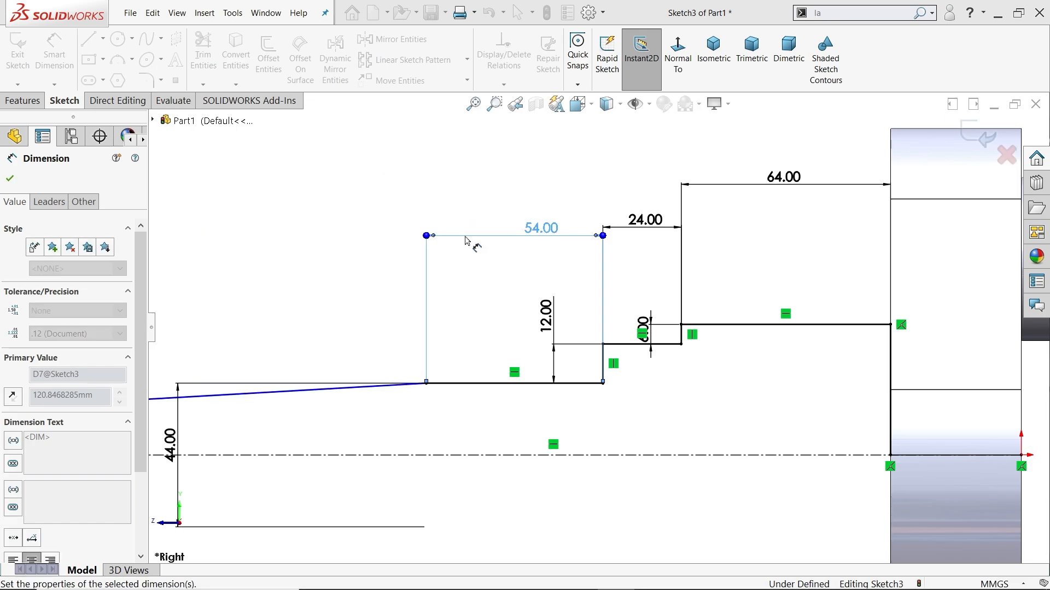
Dimension the horizontal length of the shaft's tapered end at 32 mm and finish dimensioning
{"action": "scroll", "coordinate": [449, 306], "scroll_direction": "up", "scroll_amount": 3}
{"action": "scroll", "coordinate": [424, 372], "scroll_direction": "down", "scroll_amount": 1}
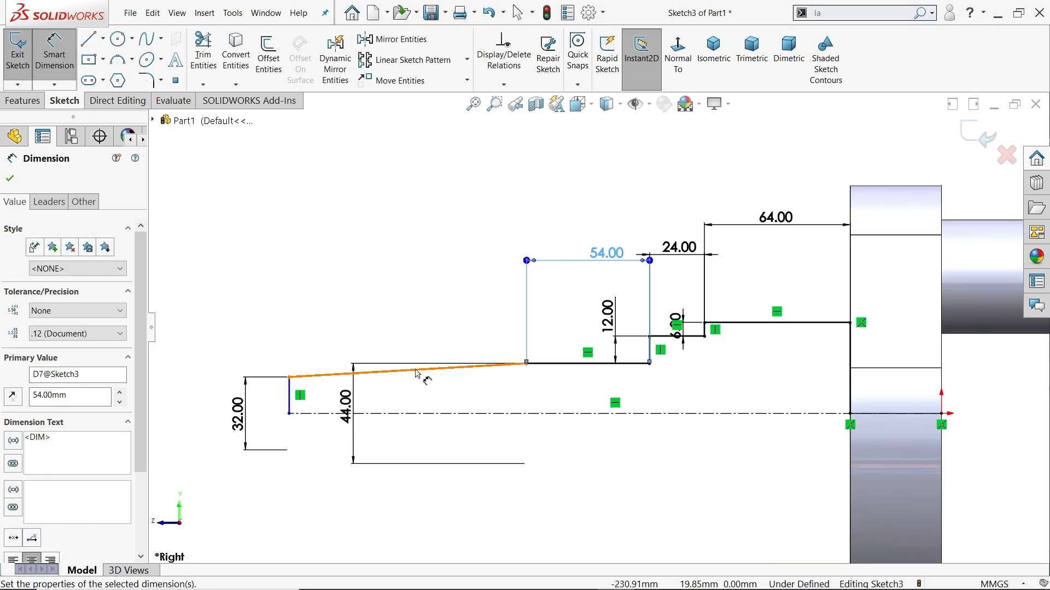
{"action": "left_click", "coordinate": [422, 370]}
{"action": "left_click", "coordinate": [421, 276]}
{"action": "type", "text": "32"}
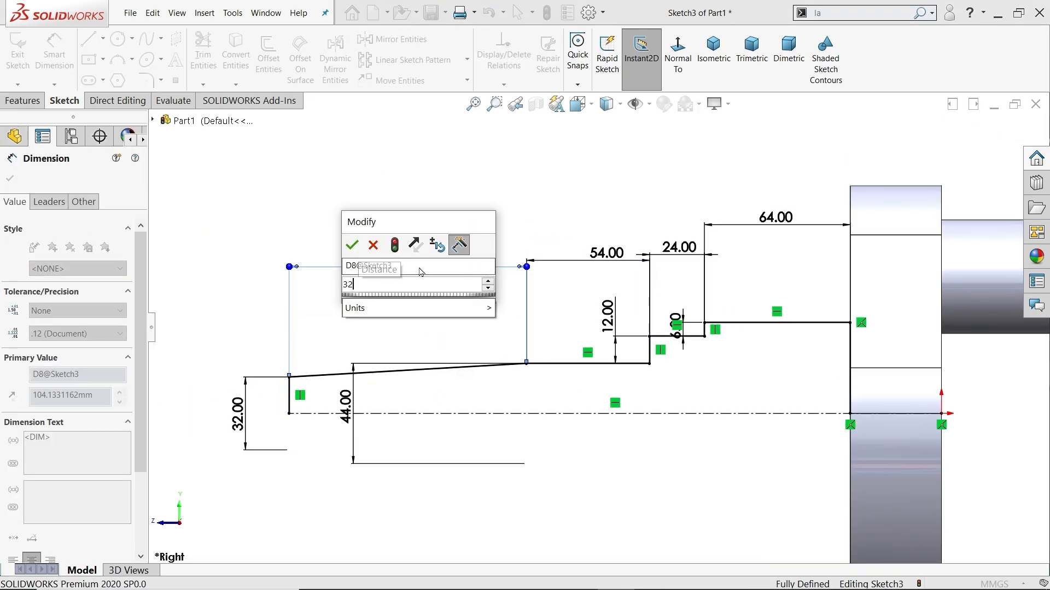
{"action": "key", "text": "Return"}
{"action": "scroll", "coordinate": [795, 385], "scroll_direction": "down", "scroll_amount": 1}
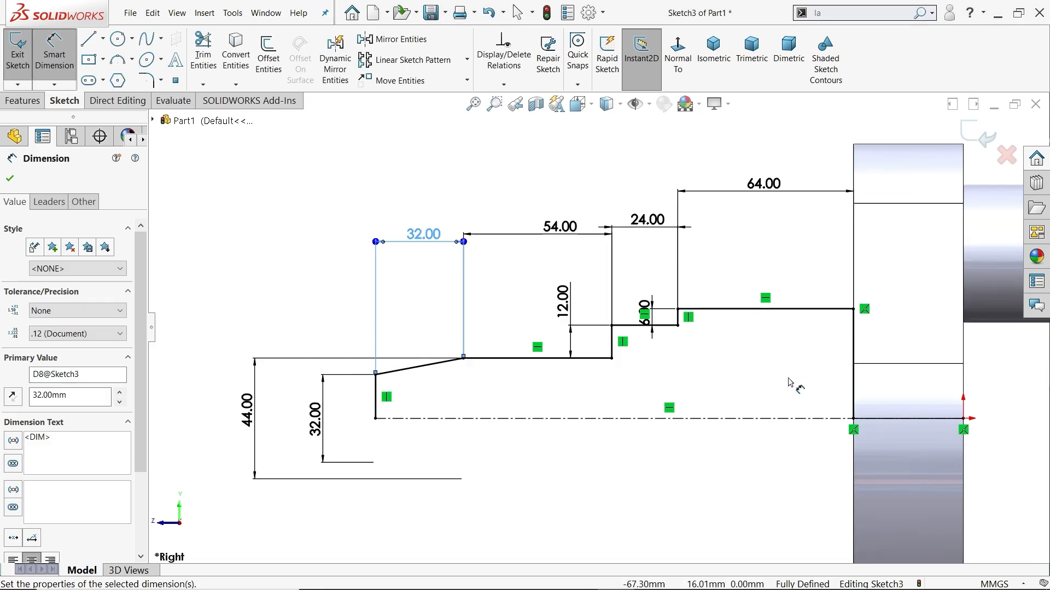
{"action": "key", "text": "Escape"}
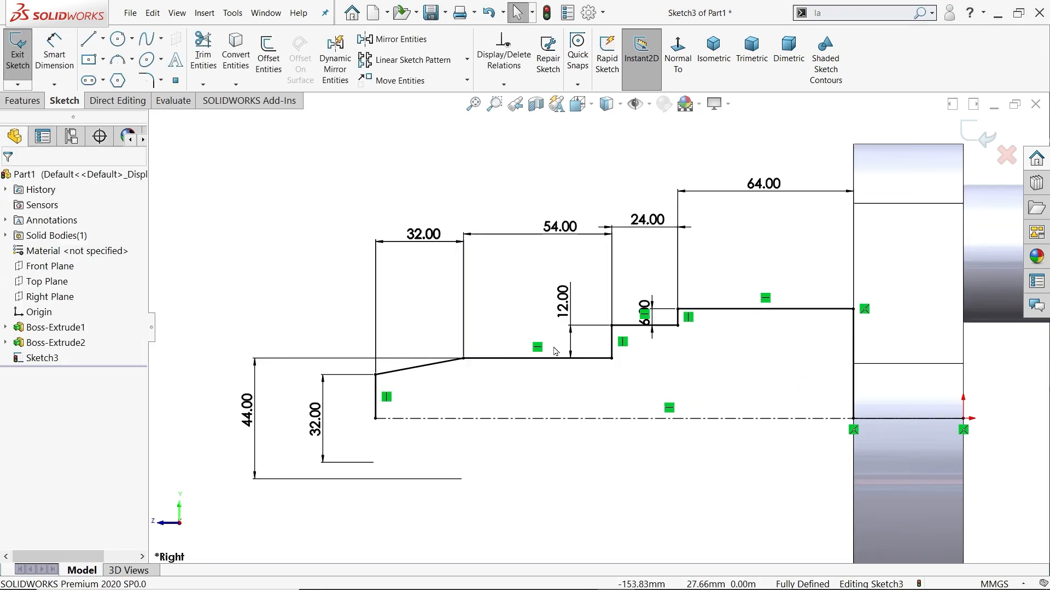
Revolve the shaft profile 360 degrees about the centerline, closing the sketch automatically and merging the result with the crank web
{"action": "left_click", "coordinate": [22, 101]}
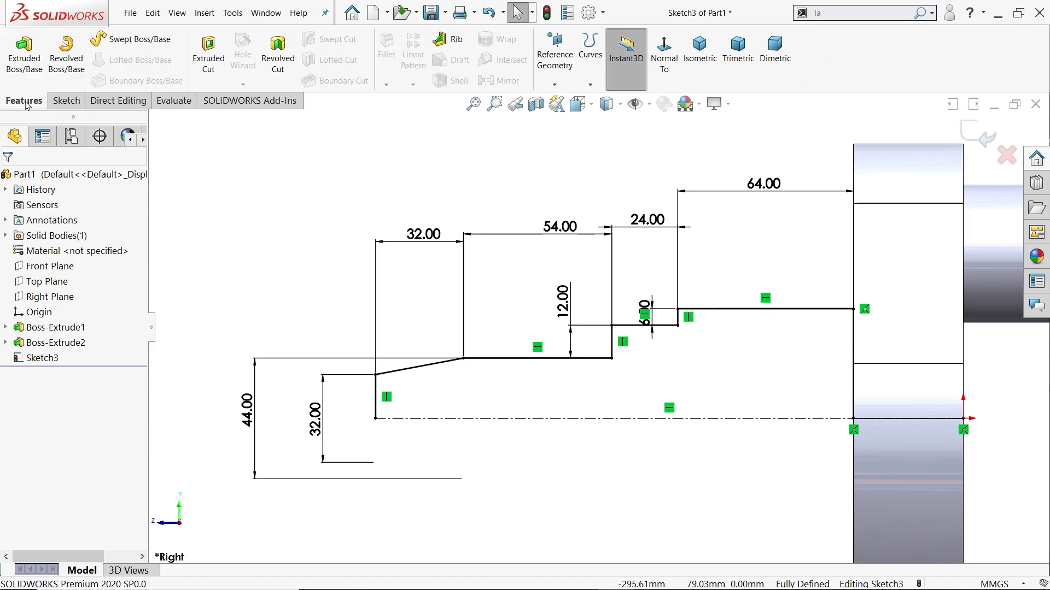
{"action": "left_click", "coordinate": [67, 67]}
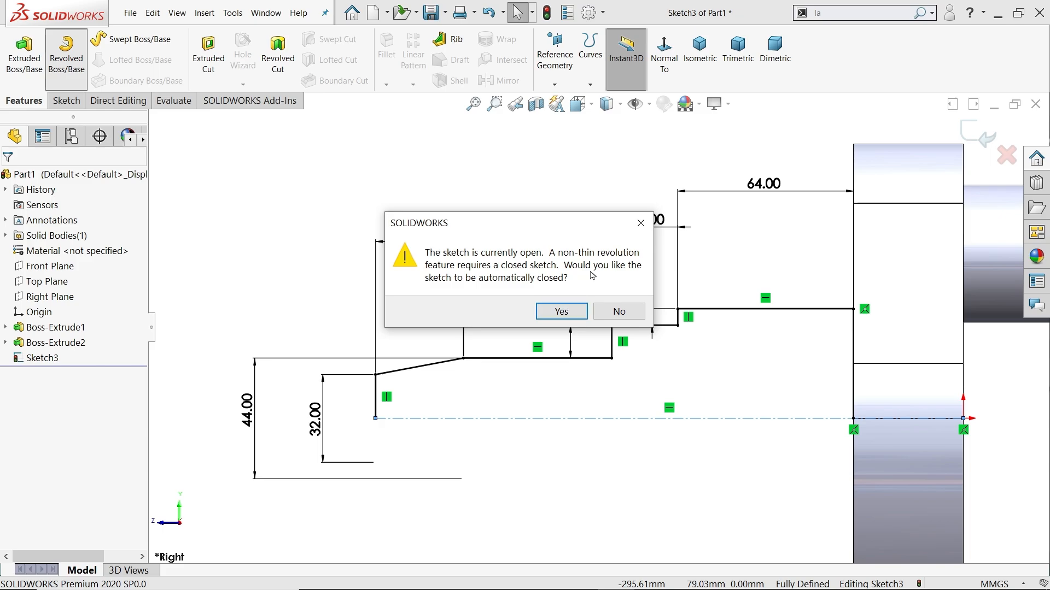
{"action": "left_click", "coordinate": [562, 312]}
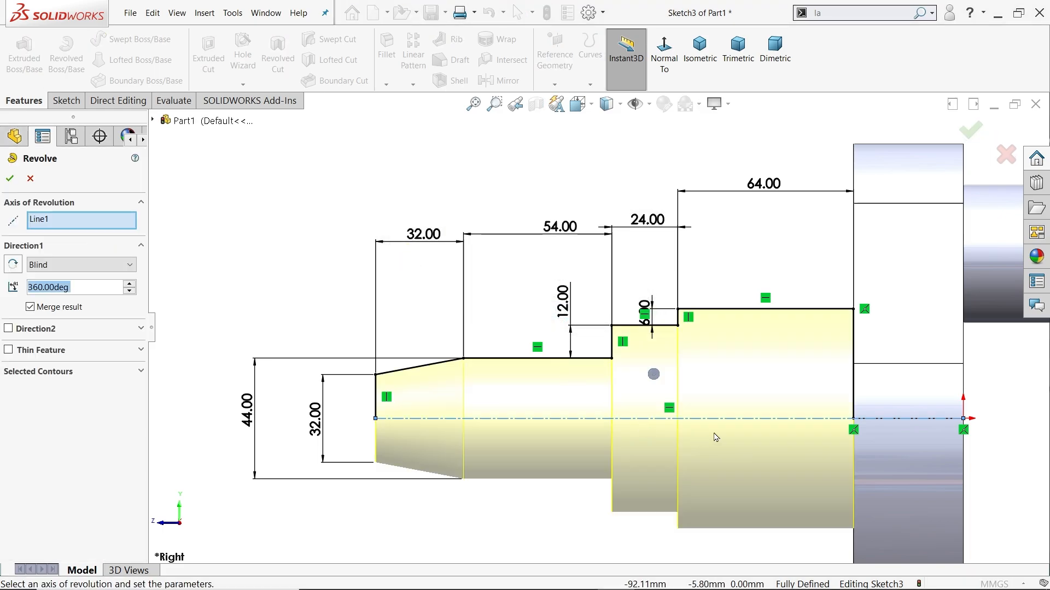
{"action": "left_click", "coordinate": [44, 225]}
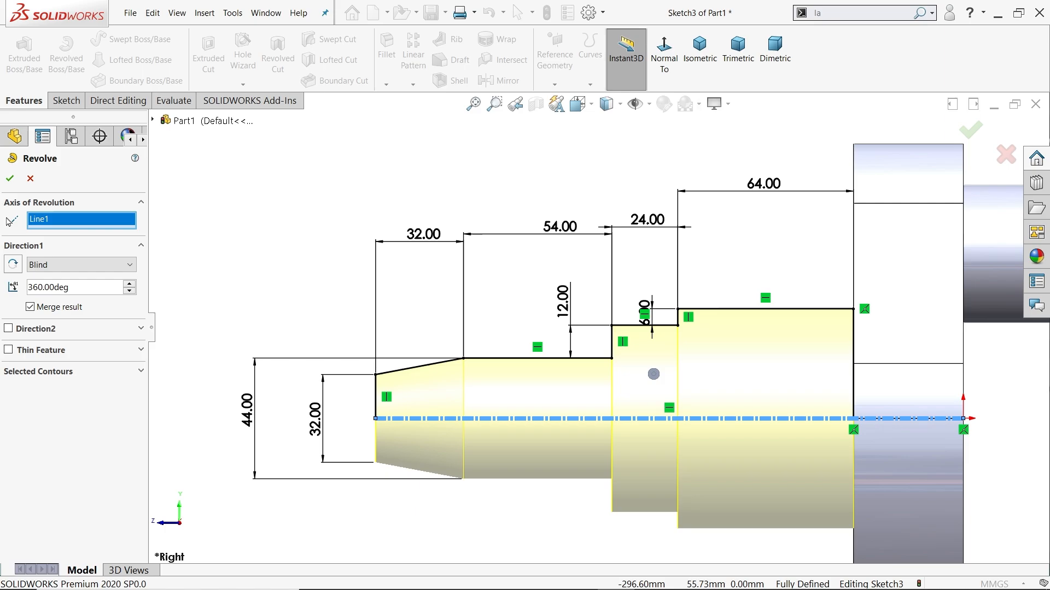
{"action": "left_click", "coordinate": [80, 264]}
{"action": "left_click", "coordinate": [45, 273]}
{"action": "left_click", "coordinate": [82, 290]}
{"action": "middle_click_drag", "start_coordinate": [303, 227], "coordinate": [277, 283]}
{"action": "scroll", "coordinate": [280, 283], "scroll_direction": "up", "scroll_amount": 3}
{"action": "scroll", "coordinate": [706, 358], "scroll_direction": "down", "scroll_amount": 4}
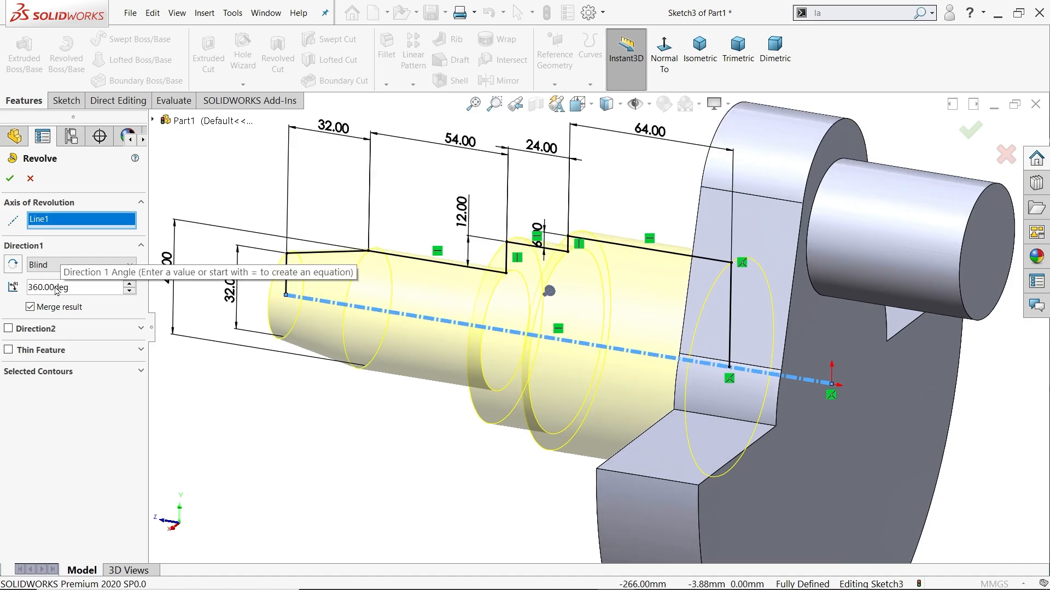
{"action": "middle_click_drag", "start_coordinate": [282, 328], "coordinate": [284, 372]}
{"action": "left_click", "coordinate": [10, 178]}
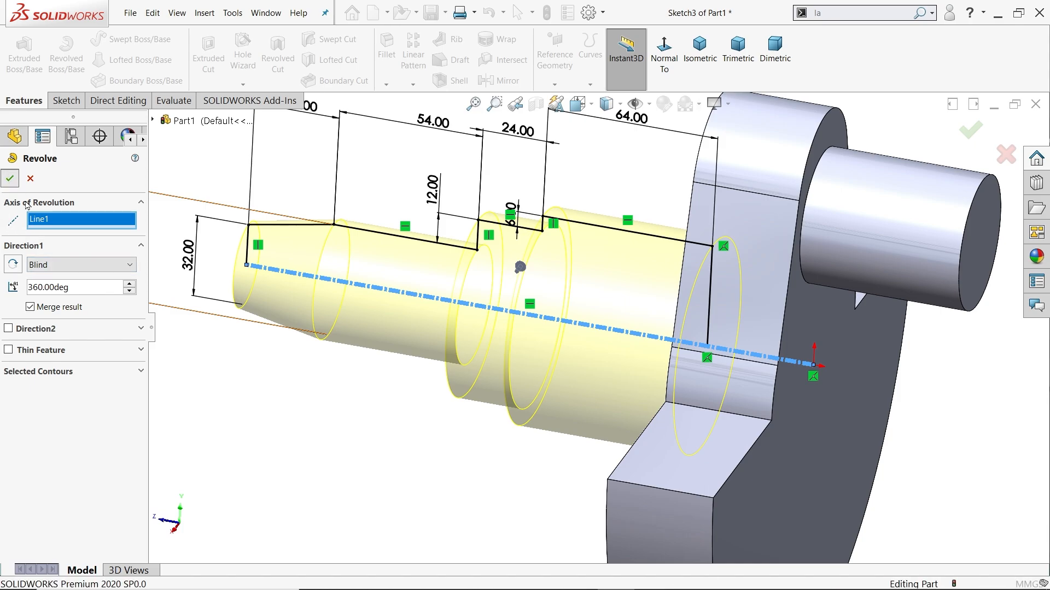
{"action": "scroll", "coordinate": [437, 435], "scroll_direction": "up", "scroll_amount": 3}
{"action": "middle_click_drag", "start_coordinate": [455, 426], "coordinate": [485, 430]}
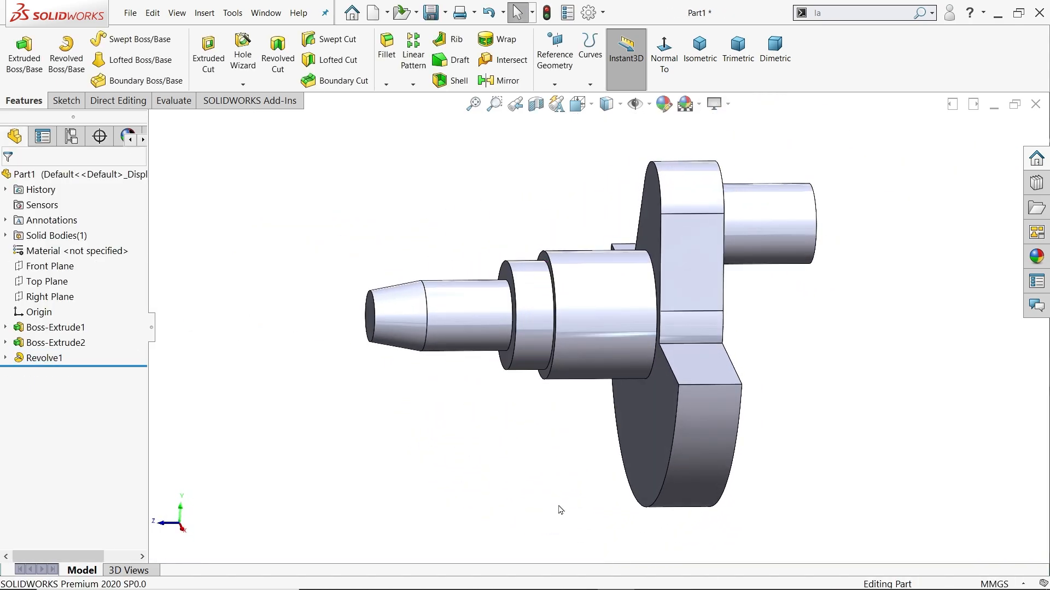
Switch to the crankshaft drawing in Photos and examine Section H-H for the crank pin bore diameters and depths and the web dimensions
{"action": "key", "text": "alt+Tab"}
{"action": "left_click_drag", "start_coordinate": [646, 465], "coordinate": [637, 398]}
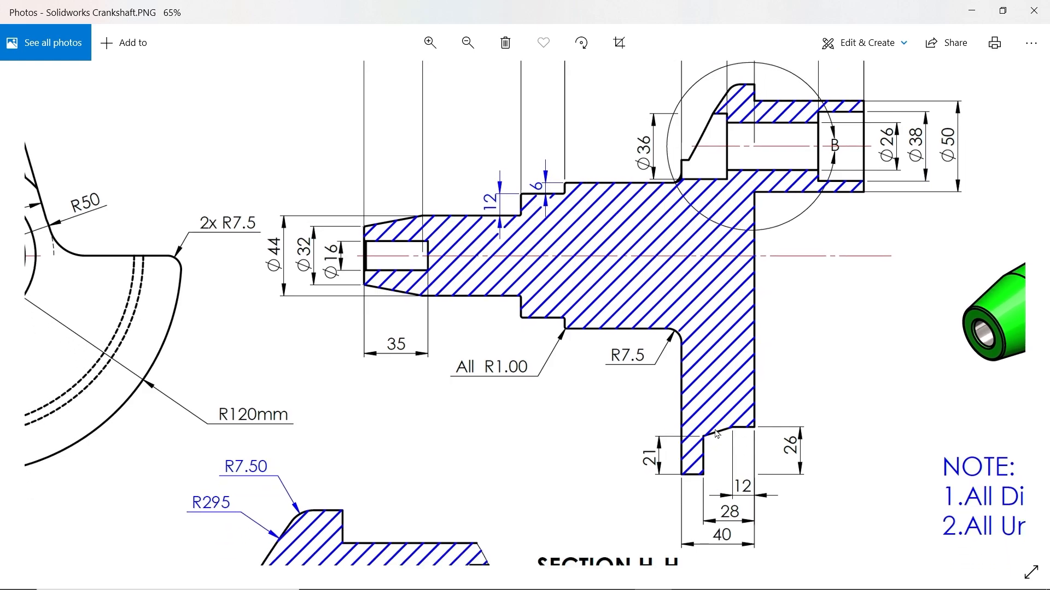
{"action": "scroll", "coordinate": [697, 392], "scroll_direction": "up", "scroll_amount": 4}
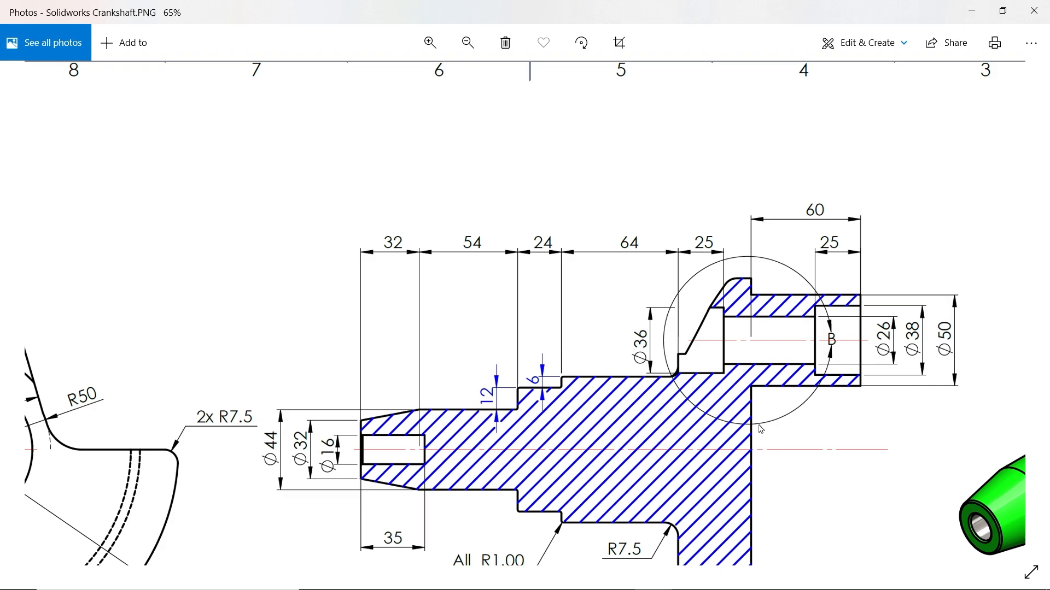
{"action": "left_click_drag", "start_coordinate": [760, 430], "coordinate": [755, 247]}
{"action": "scroll", "coordinate": [759, 215], "scroll_direction": "up", "scroll_amount": 3}
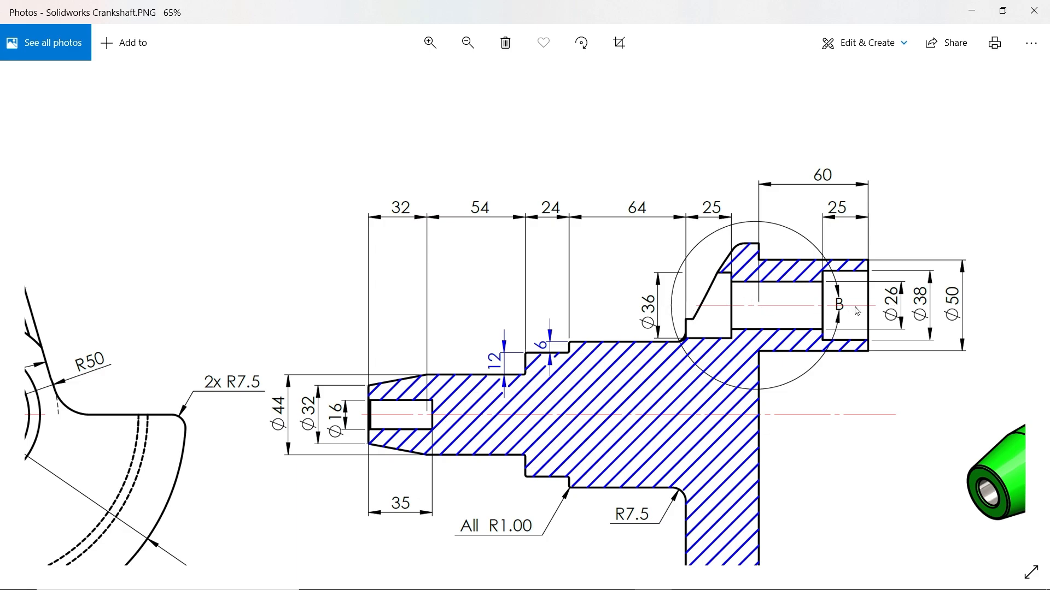
{"action": "scroll", "coordinate": [755, 377], "scroll_direction": "down", "scroll_amount": 4}
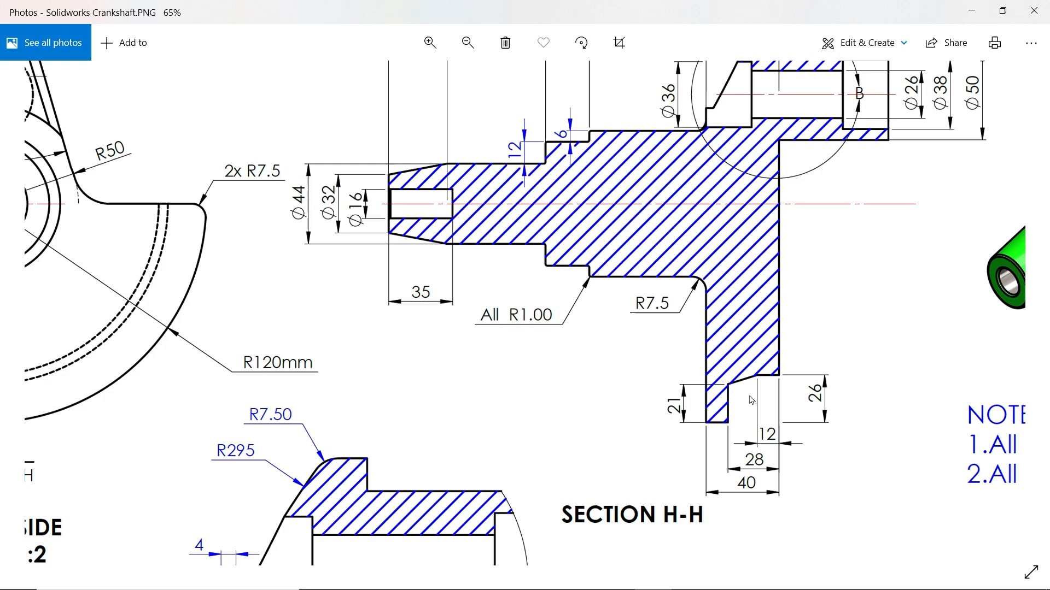
{"action": "scroll", "coordinate": [773, 364], "scroll_direction": "up", "scroll_amount": 2}
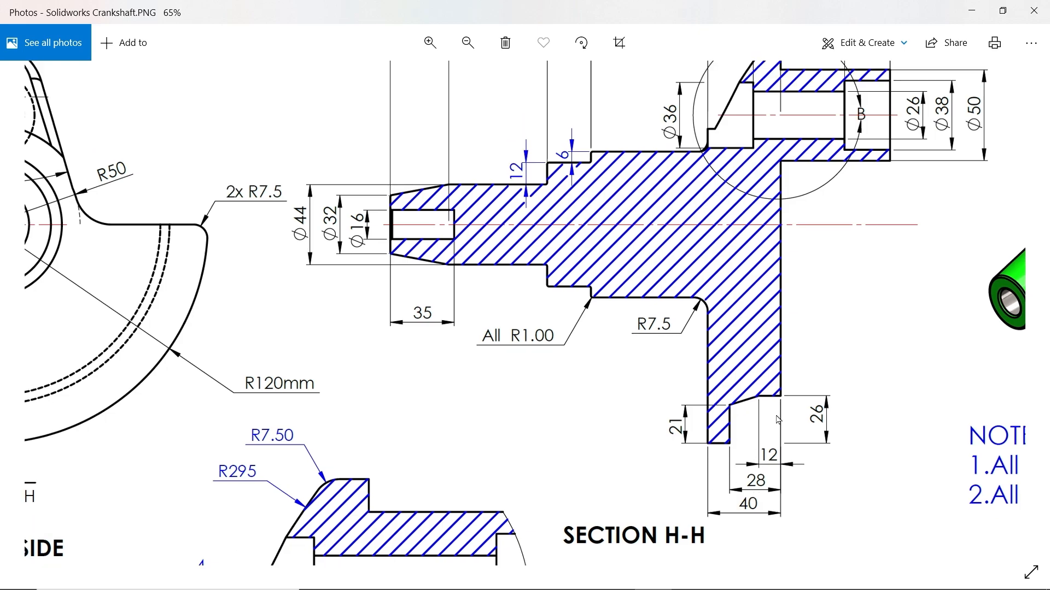
{"action": "left_click", "coordinate": [972, 11]}
Start an extruded cut sketch on the crank pin's end face and draw two circles concentric with the pin, 38 mm and 26 mm in diameter
{"action": "middle_click_drag", "start_coordinate": [789, 258], "coordinate": [745, 237]}
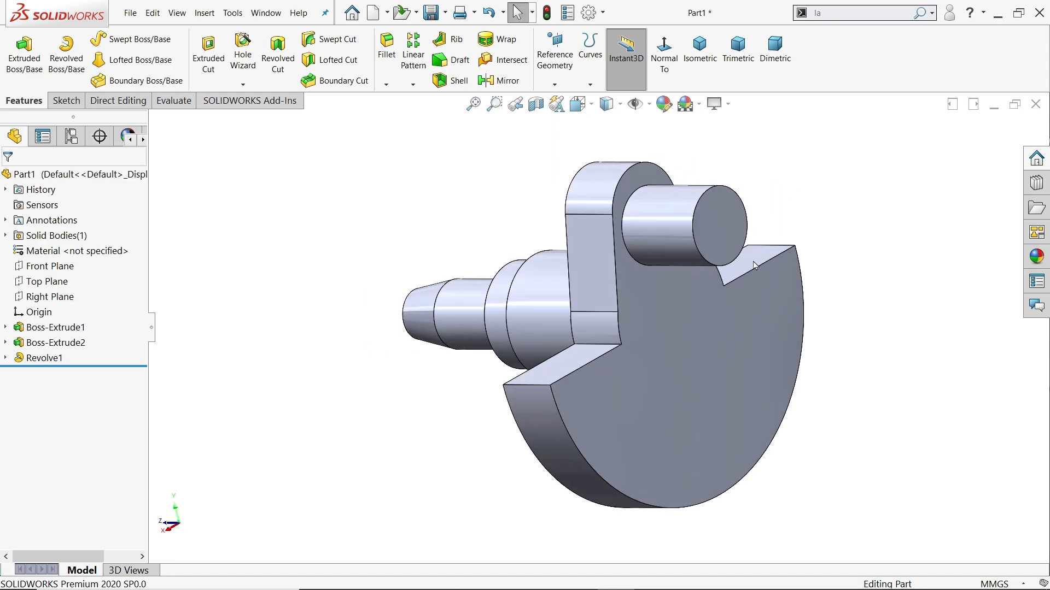
{"action": "scroll", "coordinate": [742, 234], "scroll_direction": "down", "scroll_amount": 3}
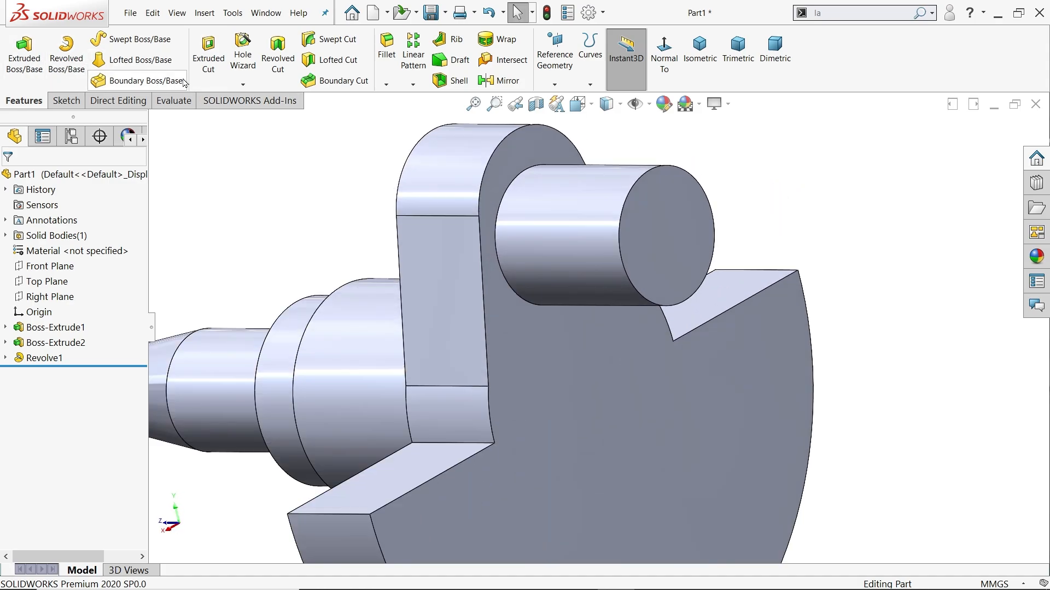
{"action": "left_click", "coordinate": [208, 62]}
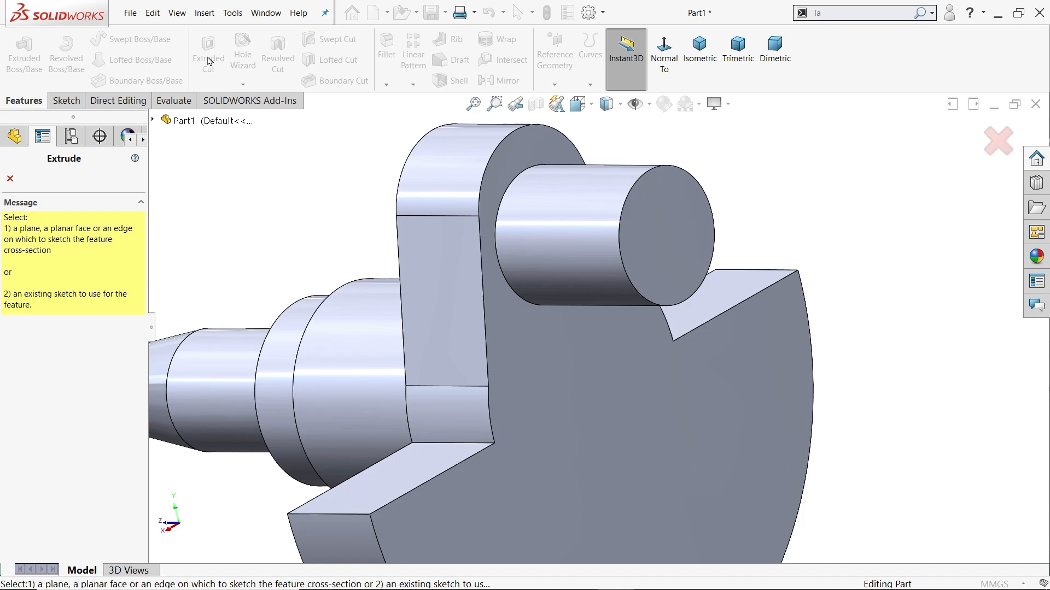
{"action": "left_click", "coordinate": [637, 246]}
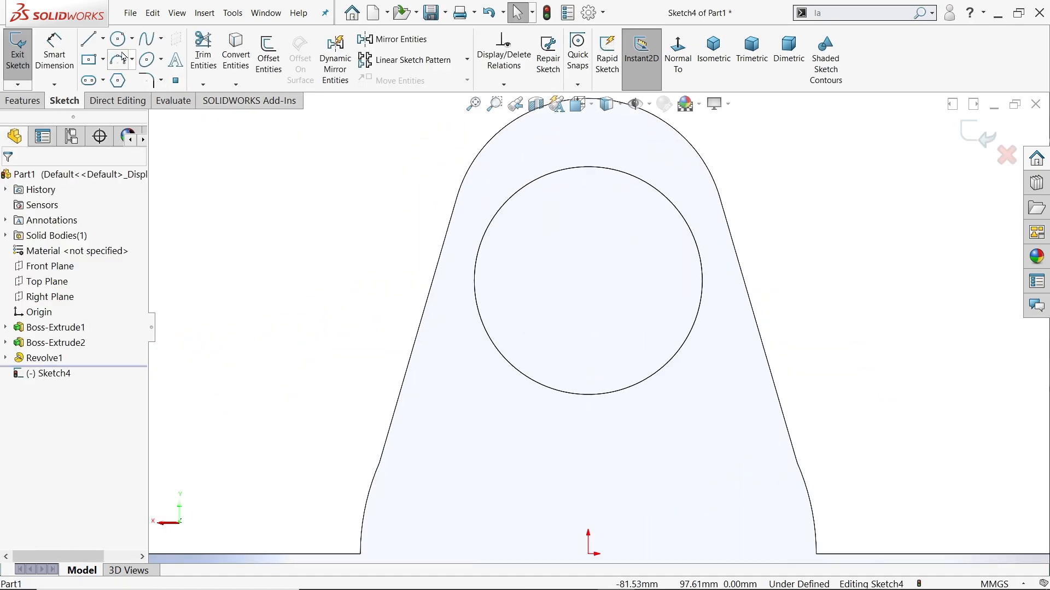
{"action": "left_click", "coordinate": [118, 39]}
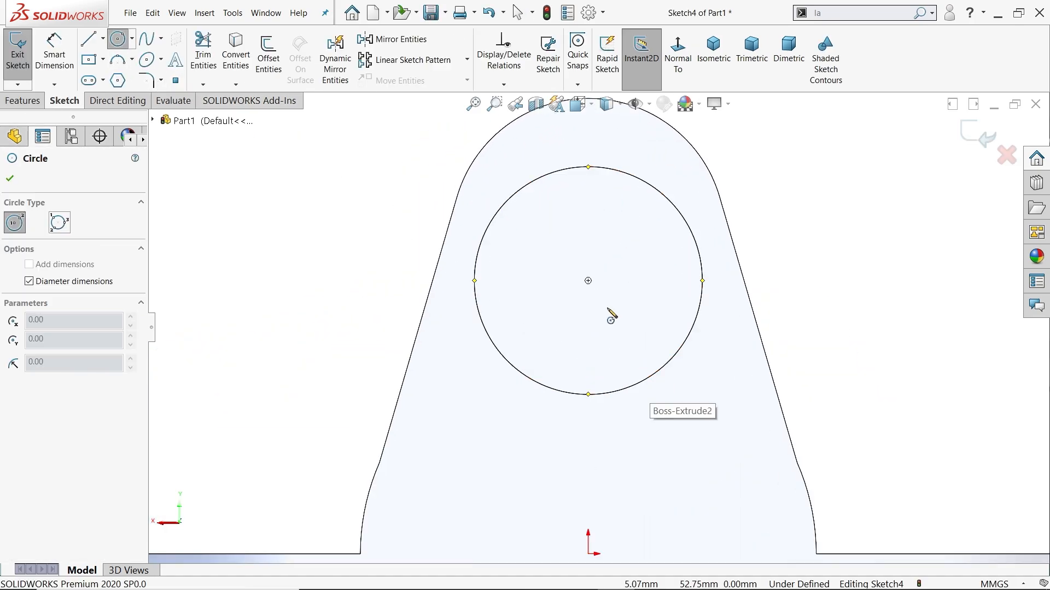
{"action": "left_click", "coordinate": [588, 281]}
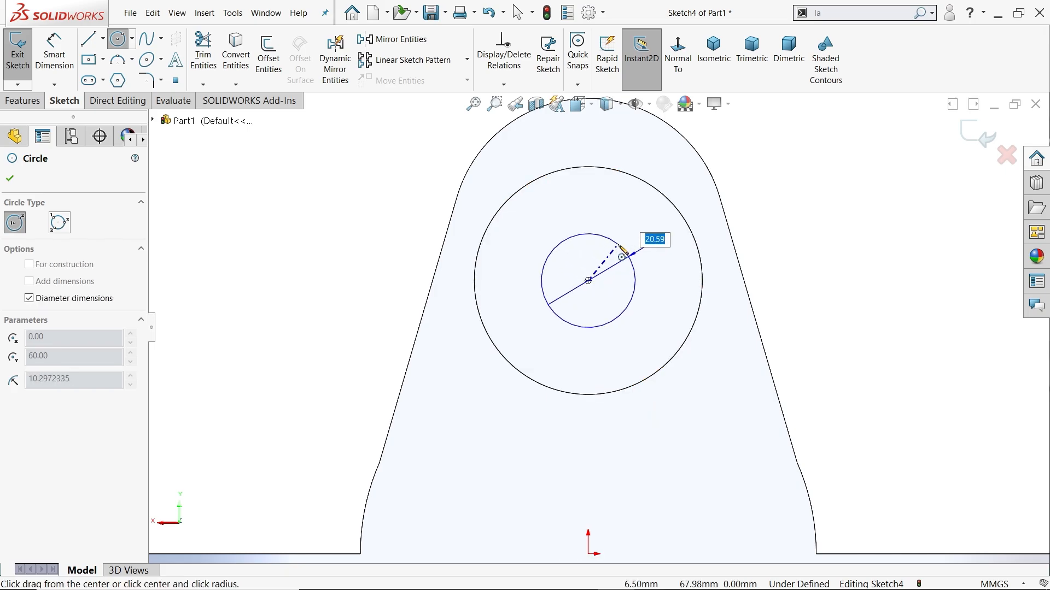
{"action": "type", "text": "38"}
{"action": "key", "text": "Return"}
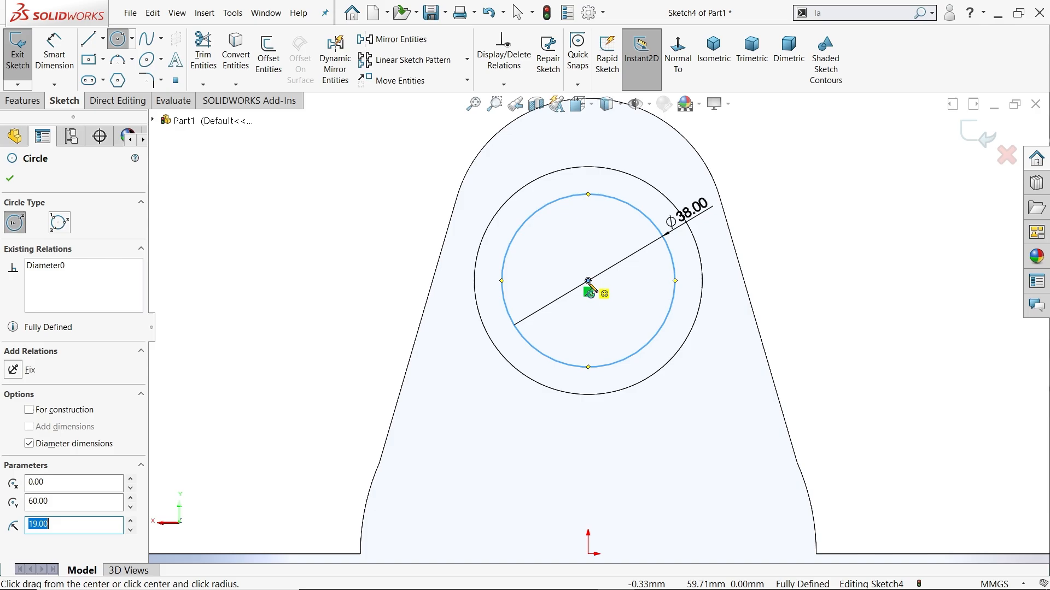
{"action": "left_click", "coordinate": [588, 281]}
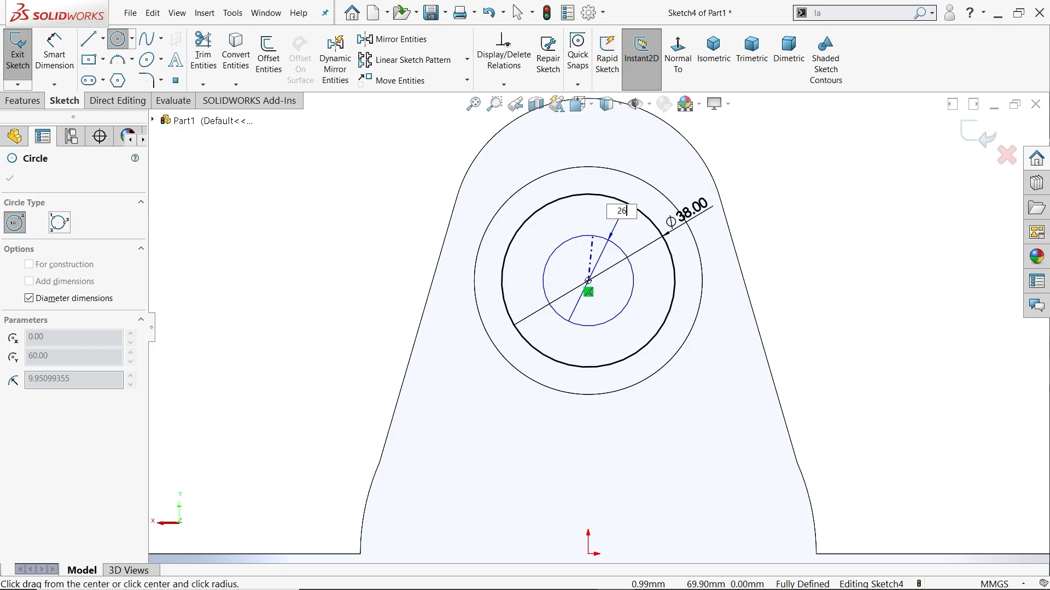
{"action": "key", "text": "Return"}
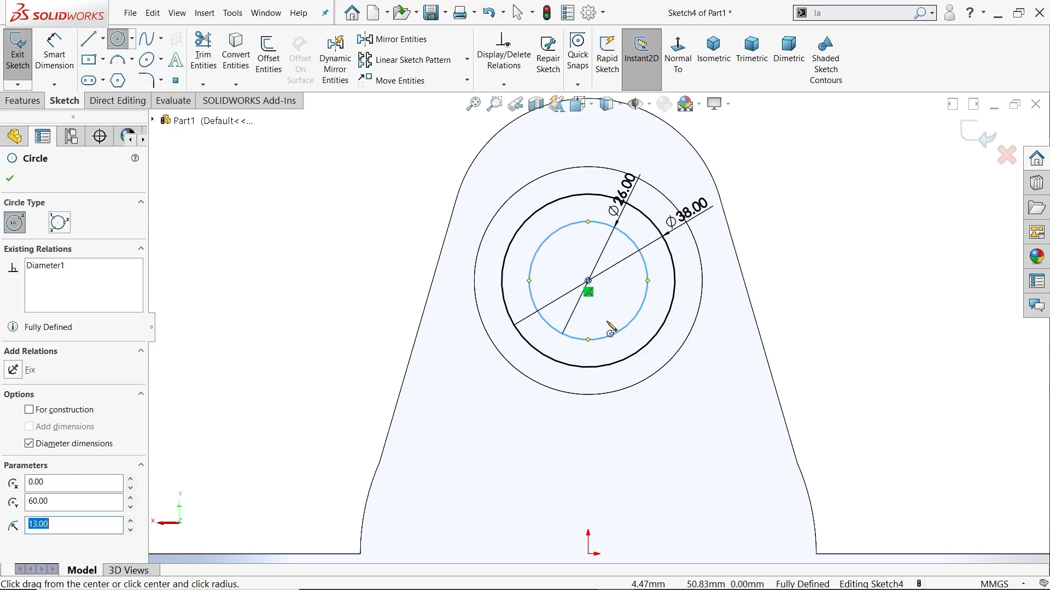
Finish the crank pin sketch and cut the full 38 mm circle region 25 mm deep into the pin
{"action": "left_click", "coordinate": [23, 101]}
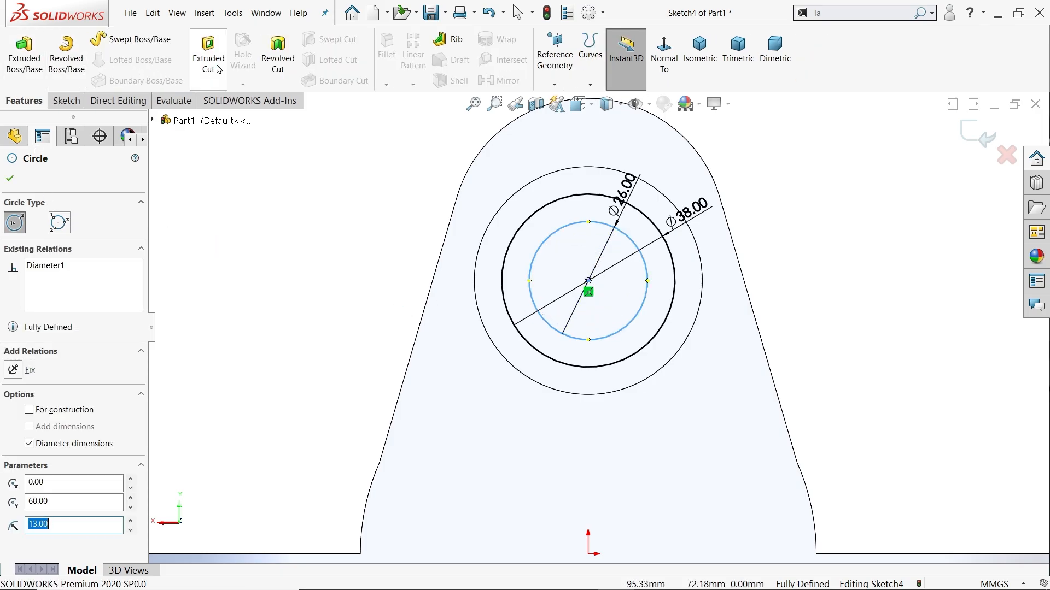
{"action": "left_click", "coordinate": [972, 138]}
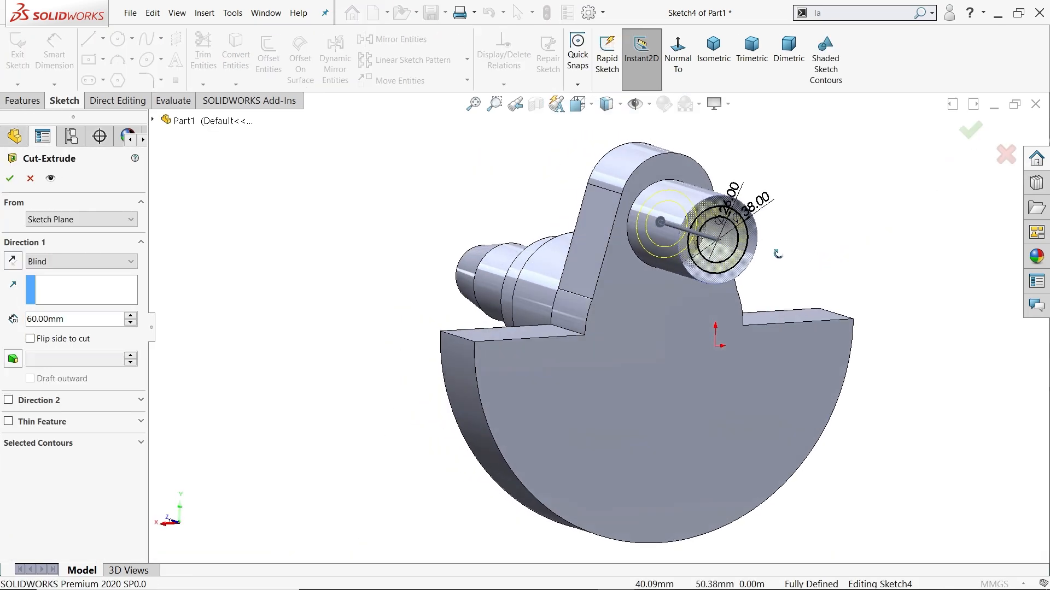
{"action": "middle_click_drag", "start_coordinate": [778, 254], "coordinate": [787, 290]}
{"action": "scroll", "coordinate": [793, 298], "scroll_direction": "down", "scroll_amount": 3}
{"action": "left_click", "coordinate": [44, 444]}
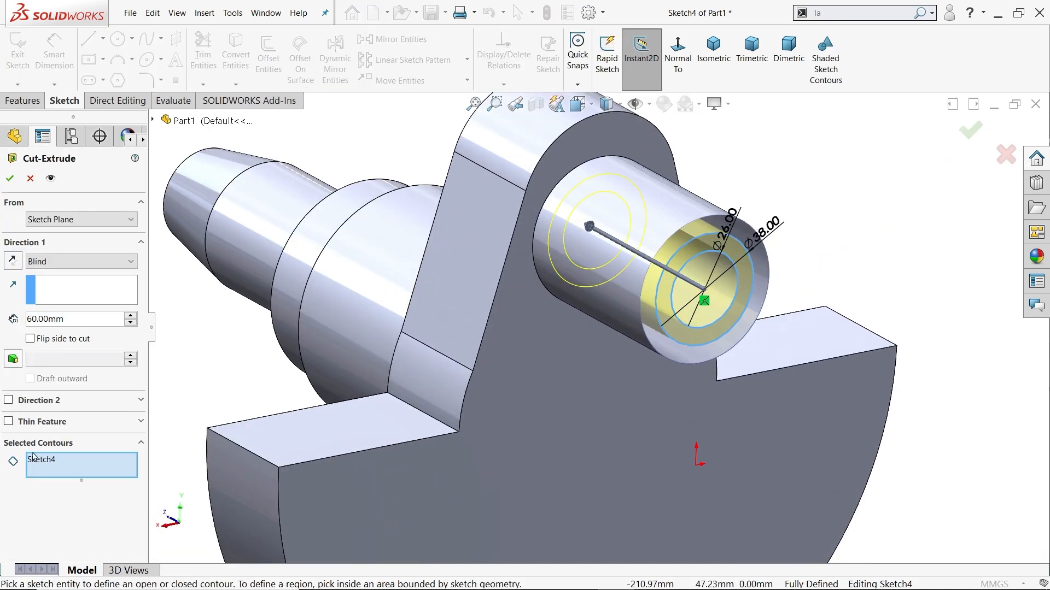
{"action": "left_click", "coordinate": [729, 340]}
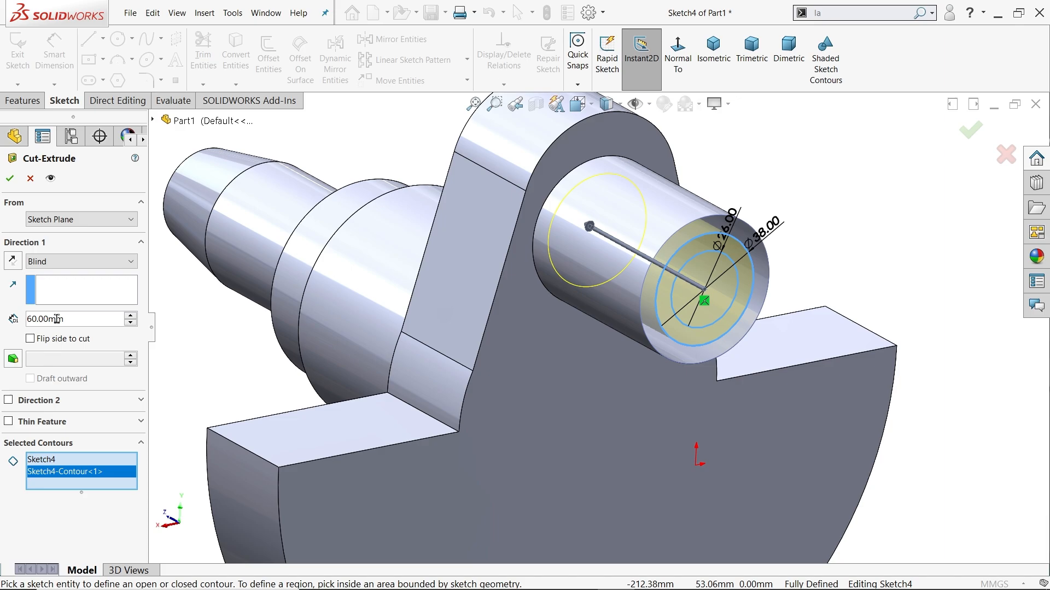
{"action": "left_click_drag", "start_coordinate": [66, 318], "coordinate": [10, 318]}
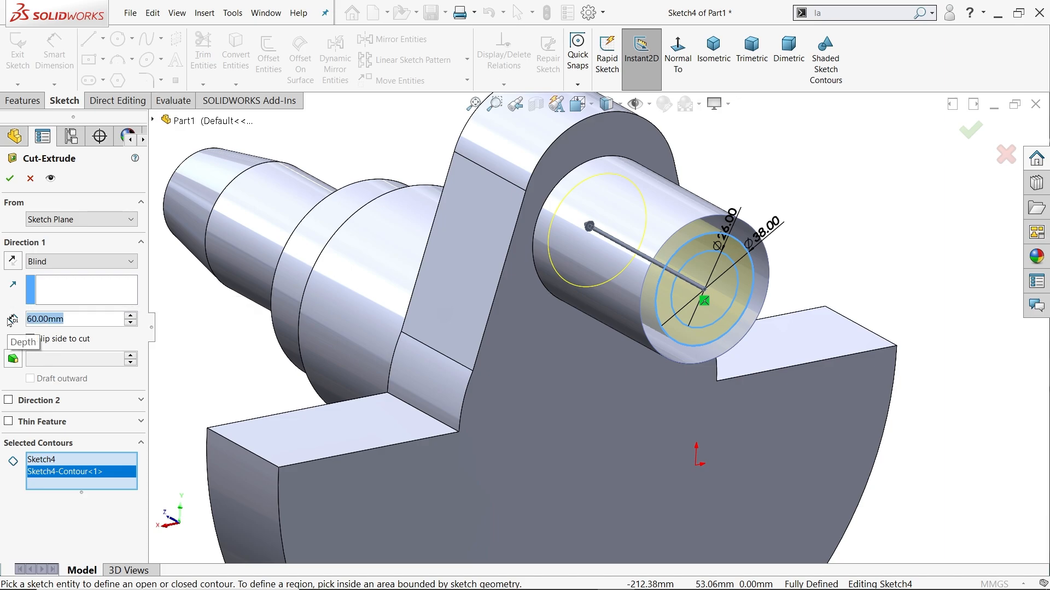
{"action": "type", "text": "25"}
{"action": "key", "text": "Return"}
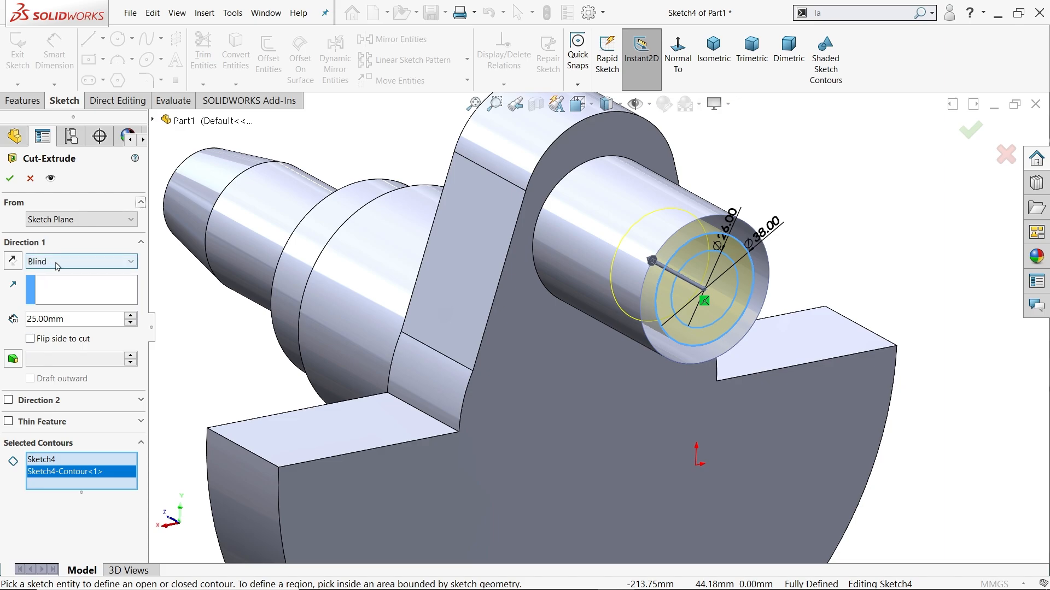
{"action": "left_click", "coordinate": [11, 180]}
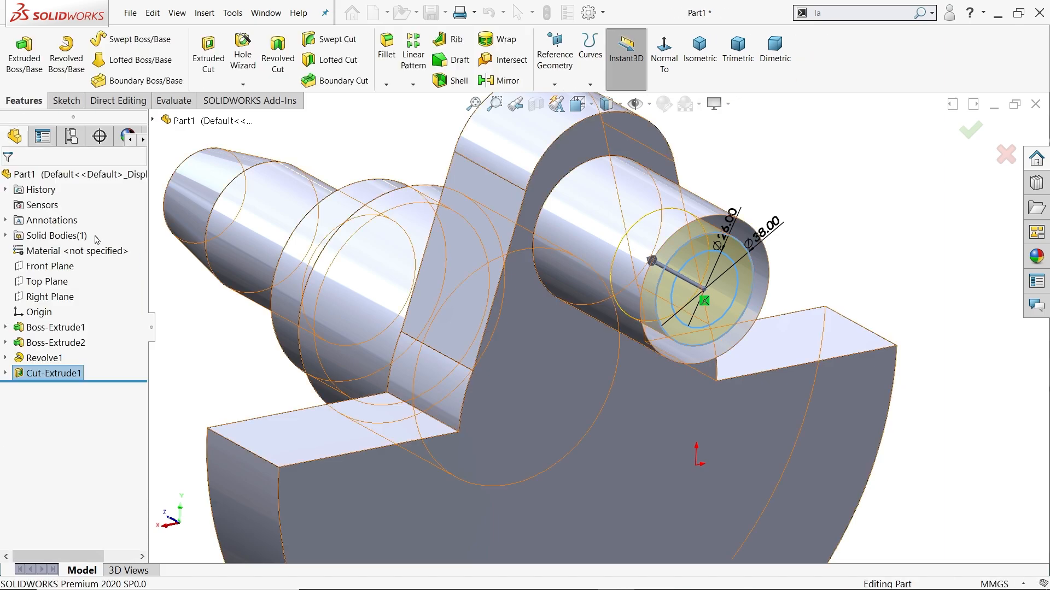
Reuse the bore sketch for another extruded cut of only the 26 mm circle region, using Through All
{"action": "mouse_move", "coordinate": [804, 201]}
{"action": "middle_mouse_down"}
{"action": "mouse_move", "coordinate": [847, 191]}
{"action": "mouse_move", "coordinate": [809, 218]}
{"action": "middle_mouse_up"}
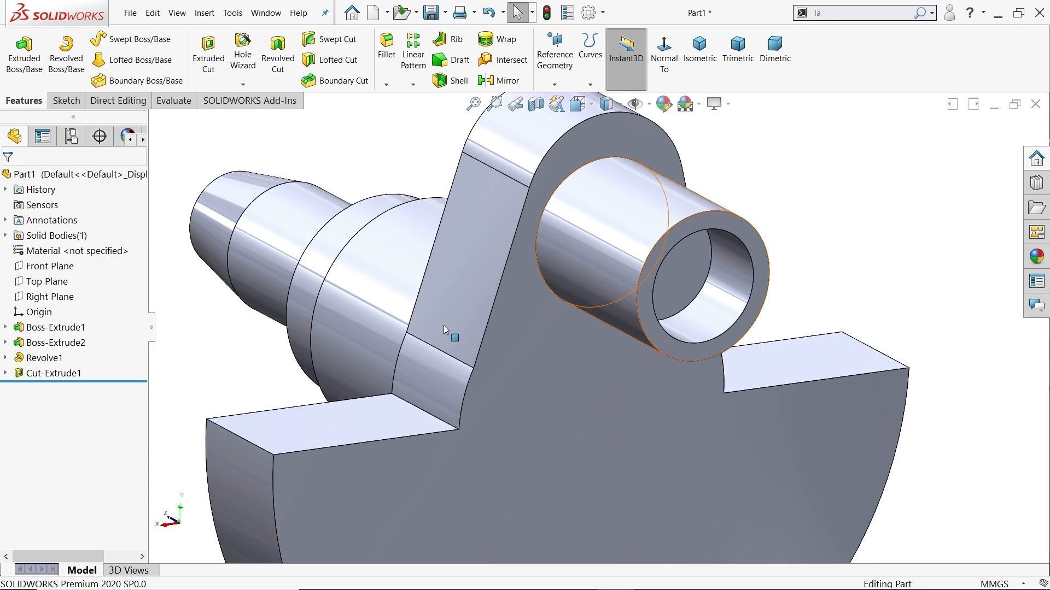
{"action": "left_click", "coordinate": [5, 372]}
{"action": "left_click", "coordinate": [52, 389]}
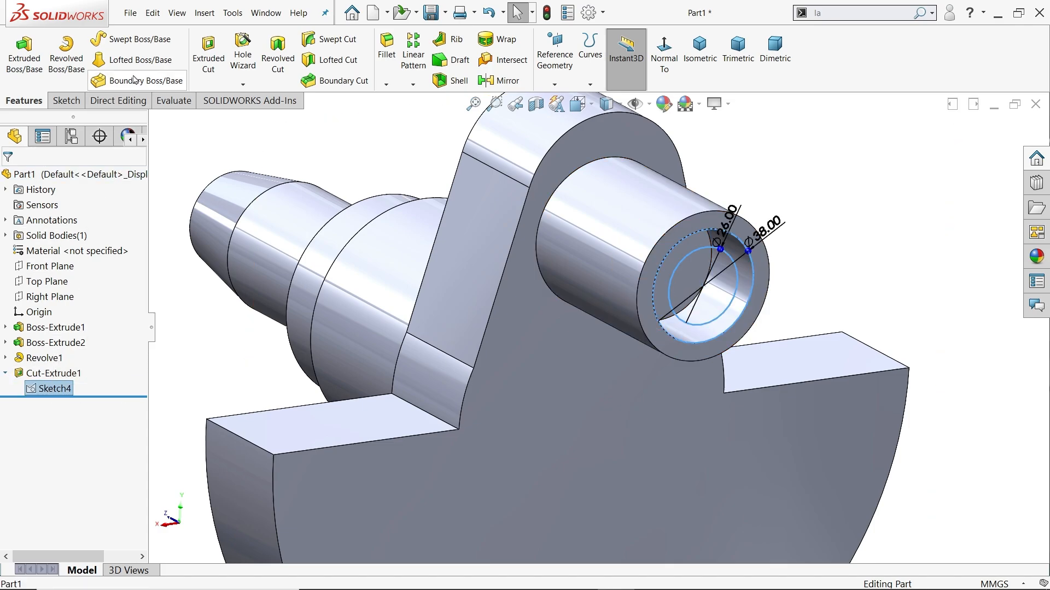
{"action": "left_click", "coordinate": [212, 61]}
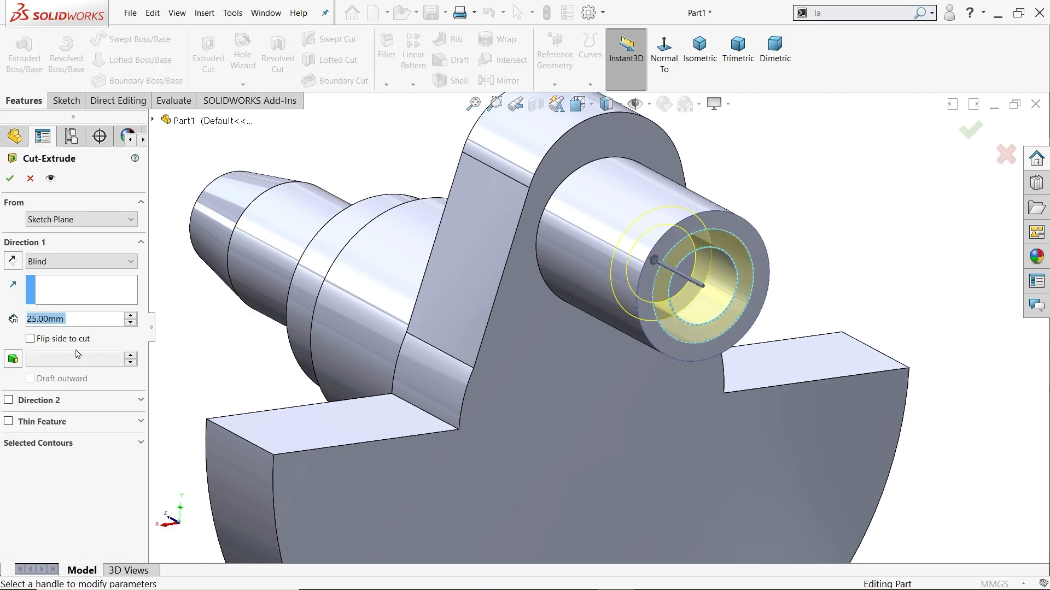
{"action": "left_click", "coordinate": [33, 443]}
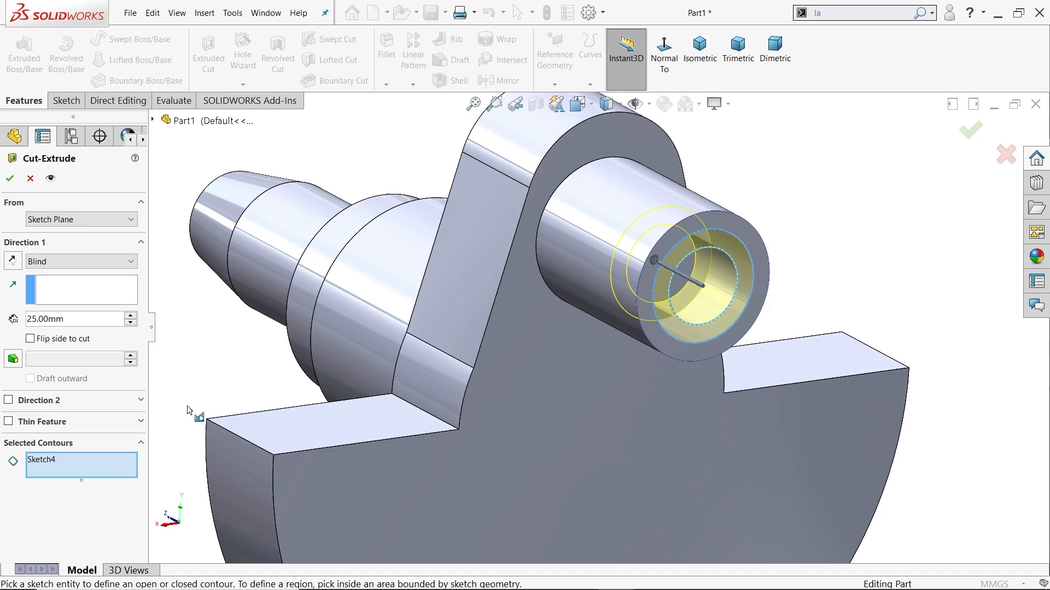
{"action": "left_click", "coordinate": [718, 316]}
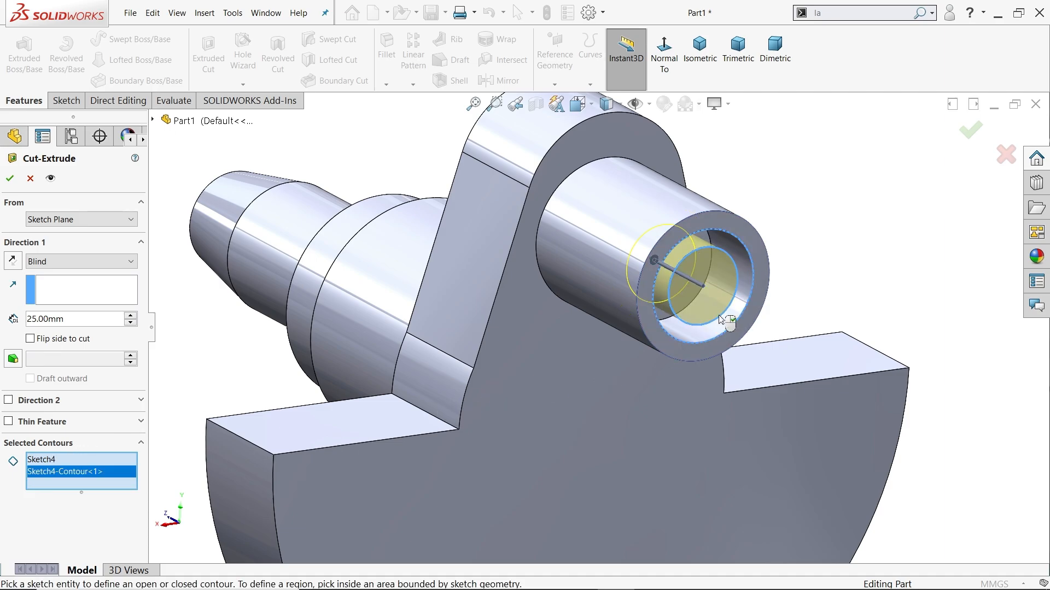
{"action": "left_click", "coordinate": [58, 262]}
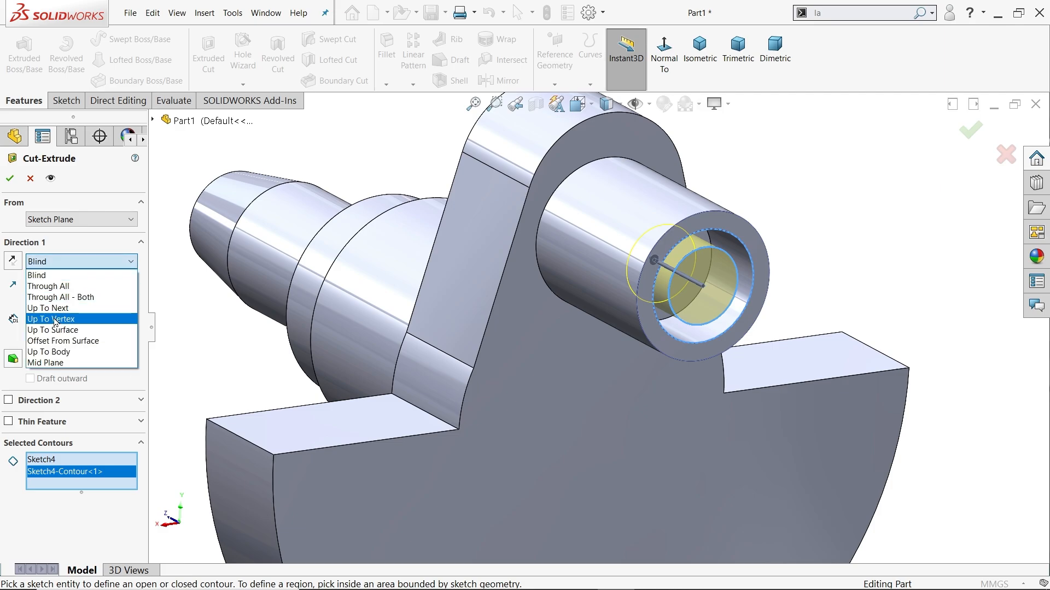
{"action": "left_click", "coordinate": [61, 287]}
{"action": "scroll", "coordinate": [430, 292], "scroll_direction": "up", "scroll_amount": 5}
{"action": "middle_click_drag", "start_coordinate": [503, 320], "coordinate": [589, 340]}
{"action": "left_click", "coordinate": [12, 180]}
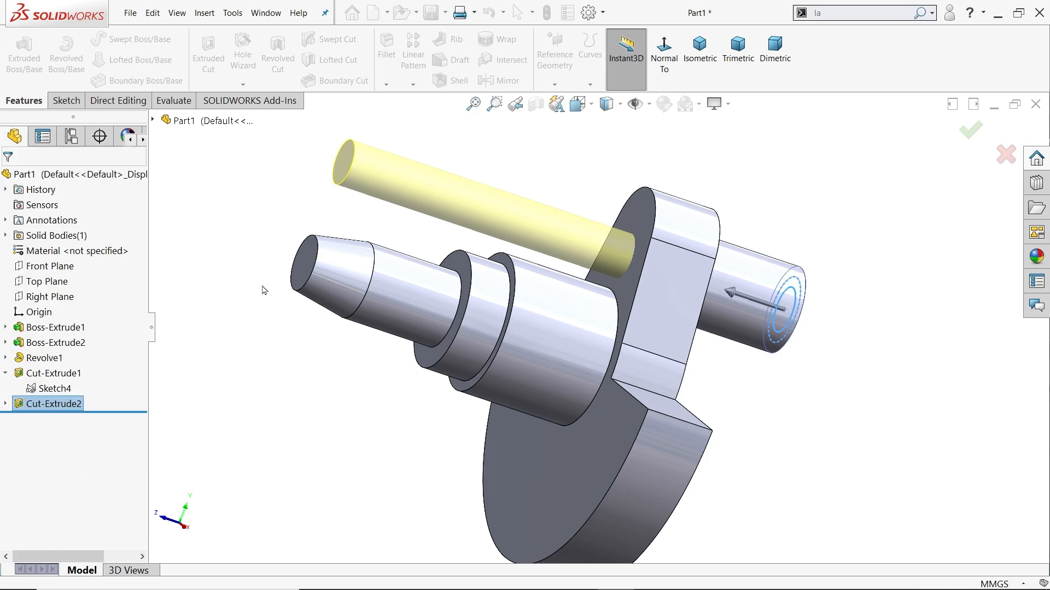
Start a sketch on the crank web's shaft-side face and draw a 36 mm diameter circle concentric with the through bore
{"action": "middle_click_drag", "start_coordinate": [465, 284], "coordinate": [617, 298]}
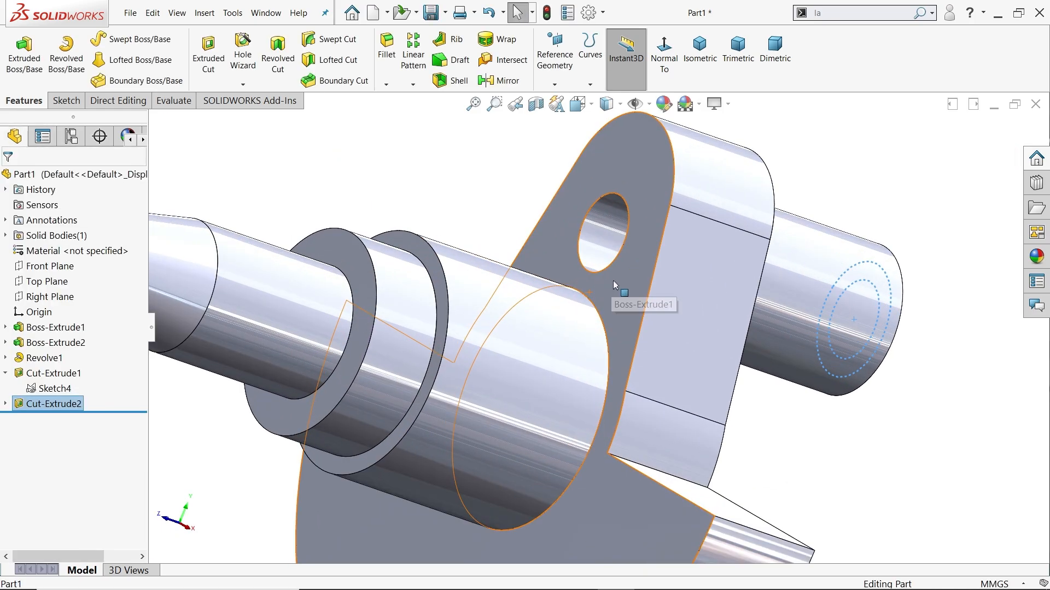
{"action": "left_click", "coordinate": [618, 298]}
{"action": "key", "text": "ctrl+8"}
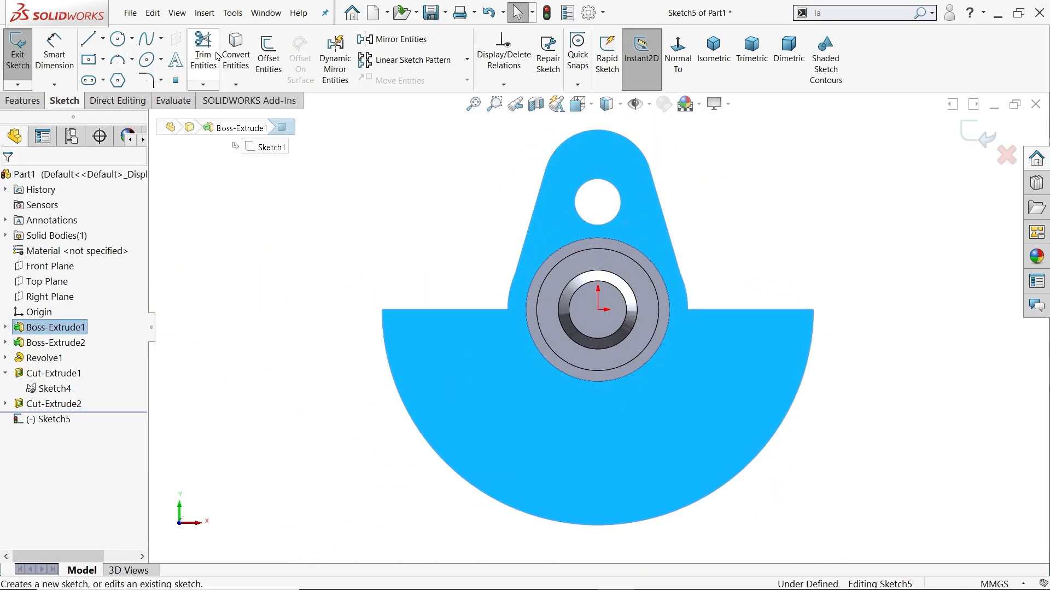
{"action": "left_click", "coordinate": [117, 38]}
{"action": "scroll", "coordinate": [621, 217], "scroll_direction": "down", "scroll_amount": 4}
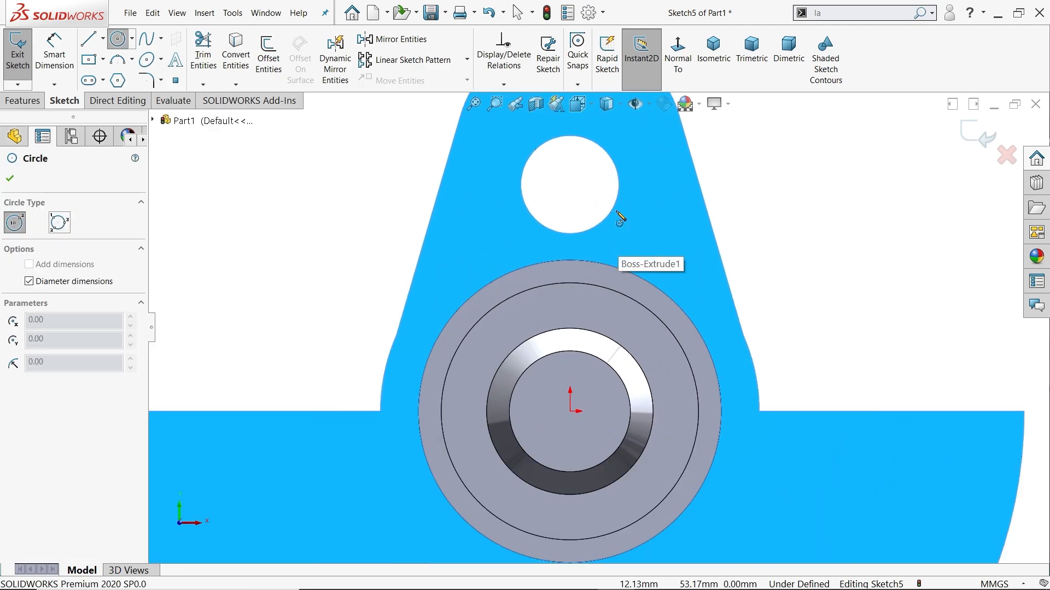
{"action": "left_click", "coordinate": [569, 184]}
{"action": "type", "text": "3"}
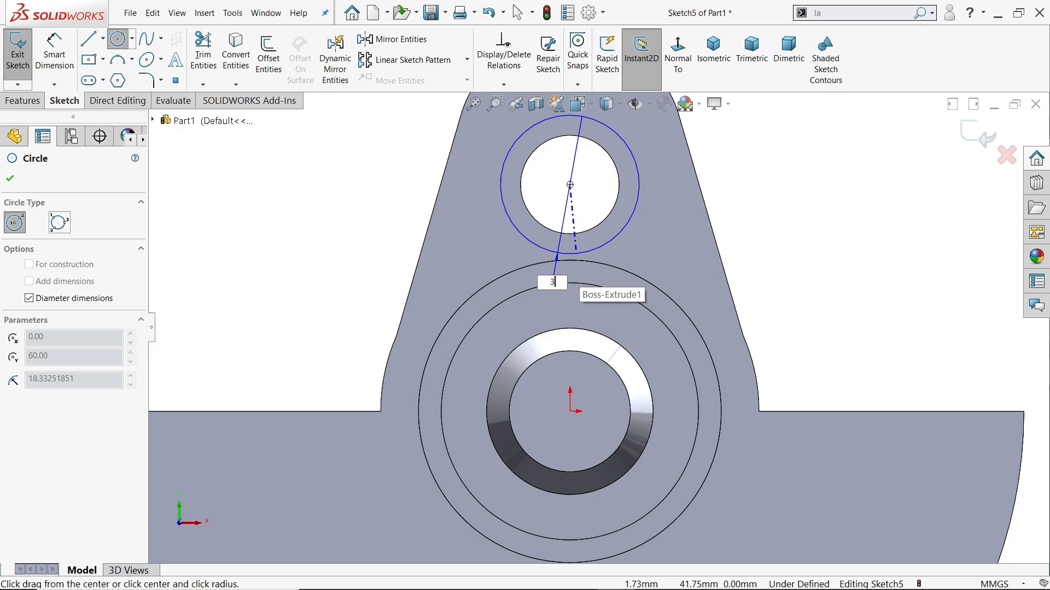
{"action": "type", "text": "6"}
{"action": "key", "text": "Return"}
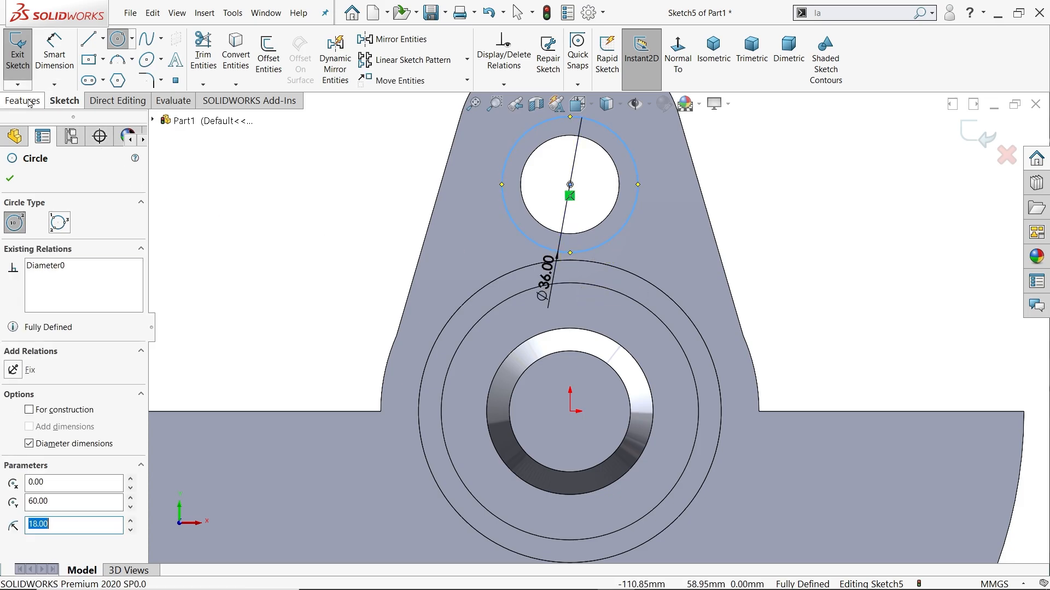
{"action": "right_click", "coordinate": [296, 179]}
{"action": "left_click", "coordinate": [335, 189]}
{"action": "middle_click_drag", "start_coordinate": [345, 204], "coordinate": [302, 241]}
{"action": "scroll", "coordinate": [576, 182], "scroll_direction": "down", "scroll_amount": 3}
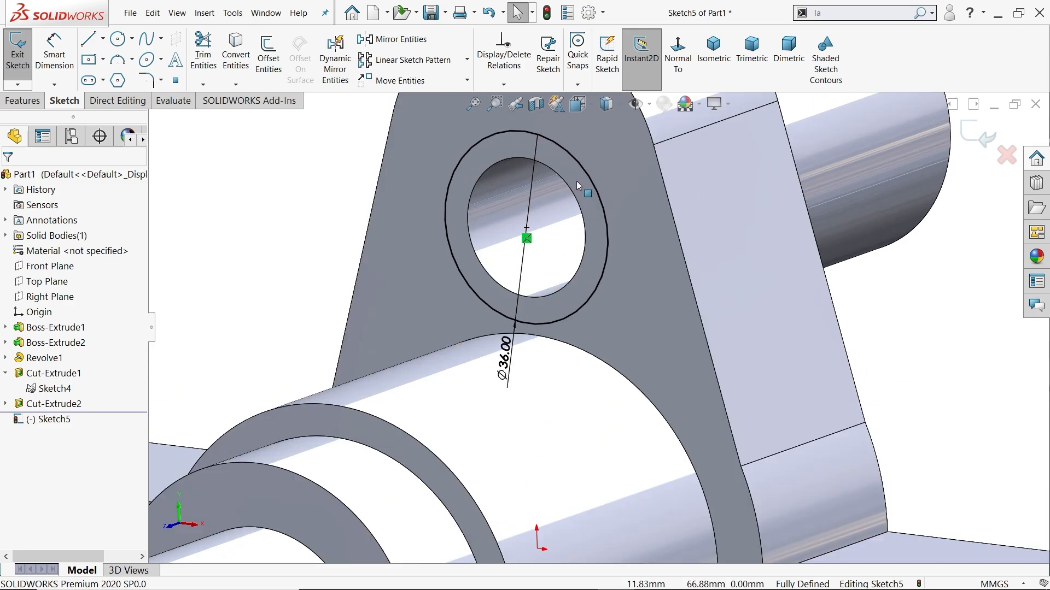
Extrude-cut the 36 mm circle 25 mm blind into the crank web
{"action": "left_click", "coordinate": [22, 100]}
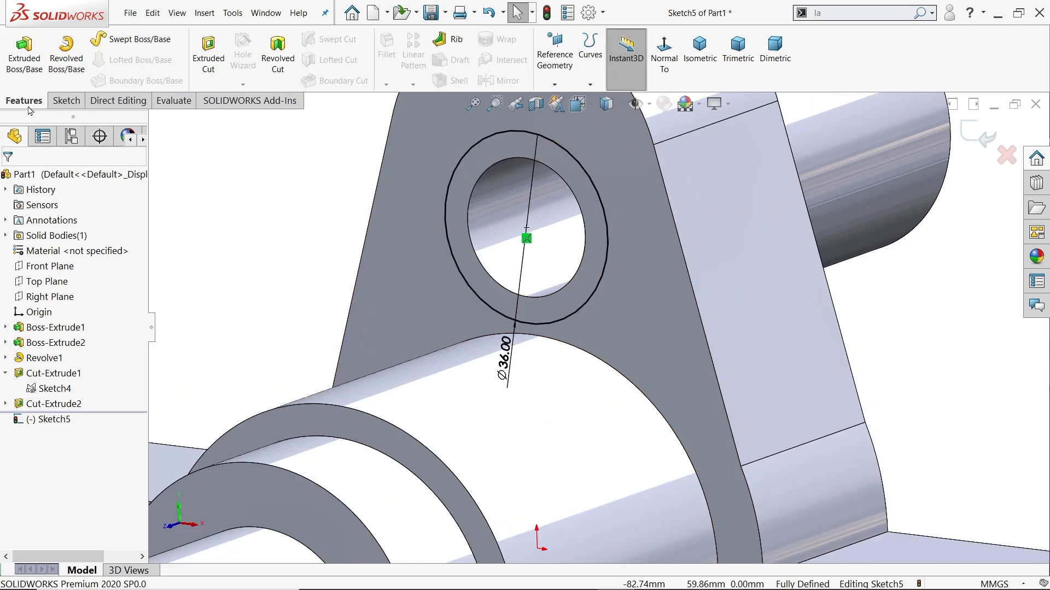
{"action": "left_click", "coordinate": [209, 50]}
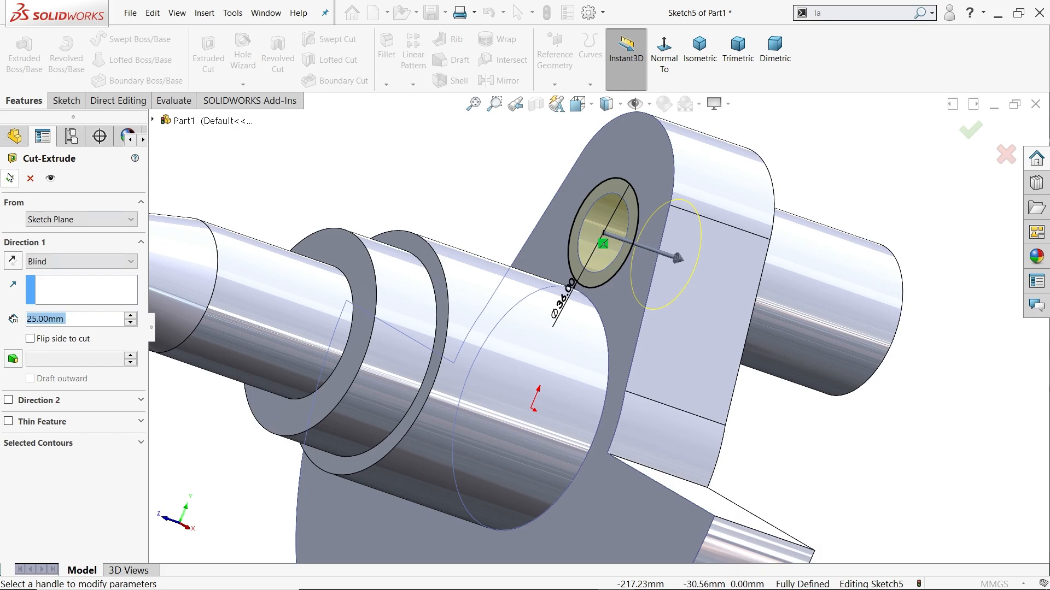
{"action": "left_click", "coordinate": [10, 178]}
Sketch on the Right Plane a closed five-sided profile with an angled corner, about 26 by 33 mm, at the counterweight's lower pin-side corner
{"action": "mouse_move", "coordinate": [489, 206]}
{"action": "middle_mouse_down"}
{"action": "mouse_move", "coordinate": [552, 239]}
{"action": "mouse_move", "coordinate": [500, 248]}
{"action": "mouse_move", "coordinate": [403, 215]}
{"action": "mouse_move", "coordinate": [480, 218]}
{"action": "middle_mouse_up"}
{"action": "scroll", "coordinate": [520, 281], "scroll_direction": "up", "scroll_amount": 5}
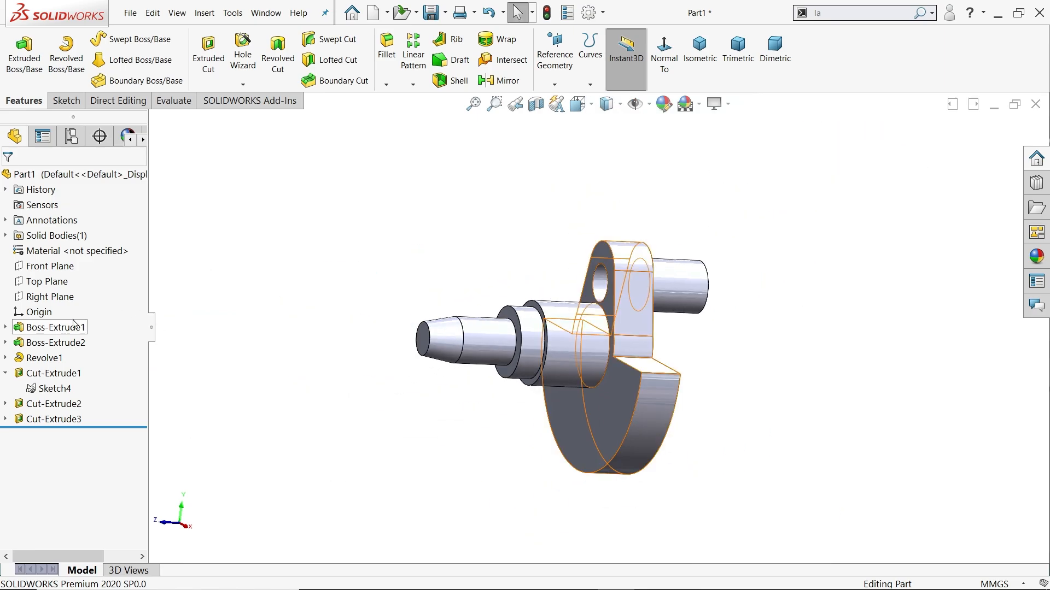
{"action": "left_click", "coordinate": [61, 297]}
{"action": "left_click", "coordinate": [68, 274]}
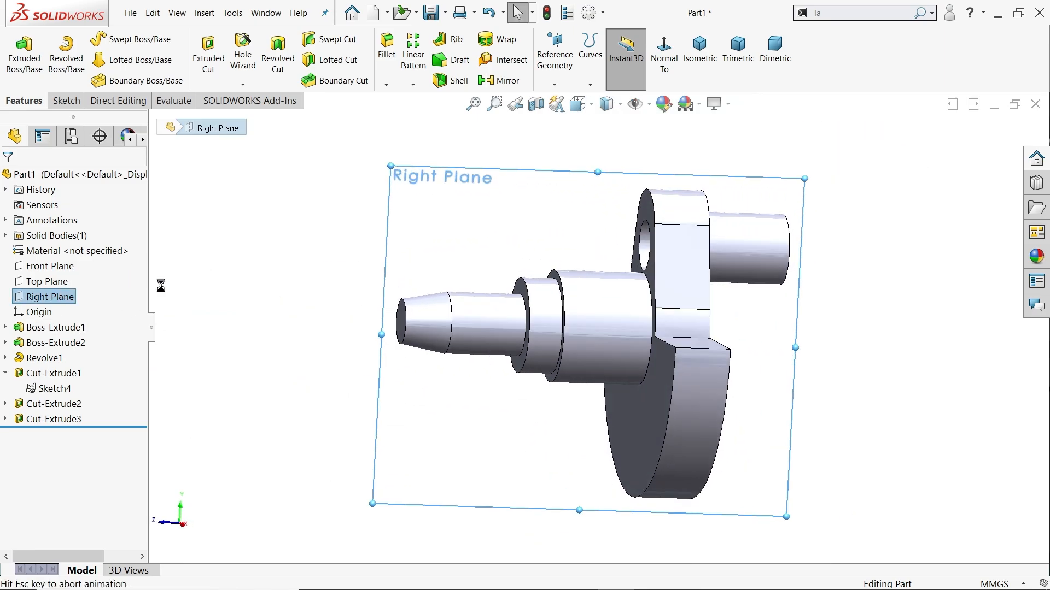
{"action": "scroll", "coordinate": [679, 375], "scroll_direction": "down", "scroll_amount": 5}
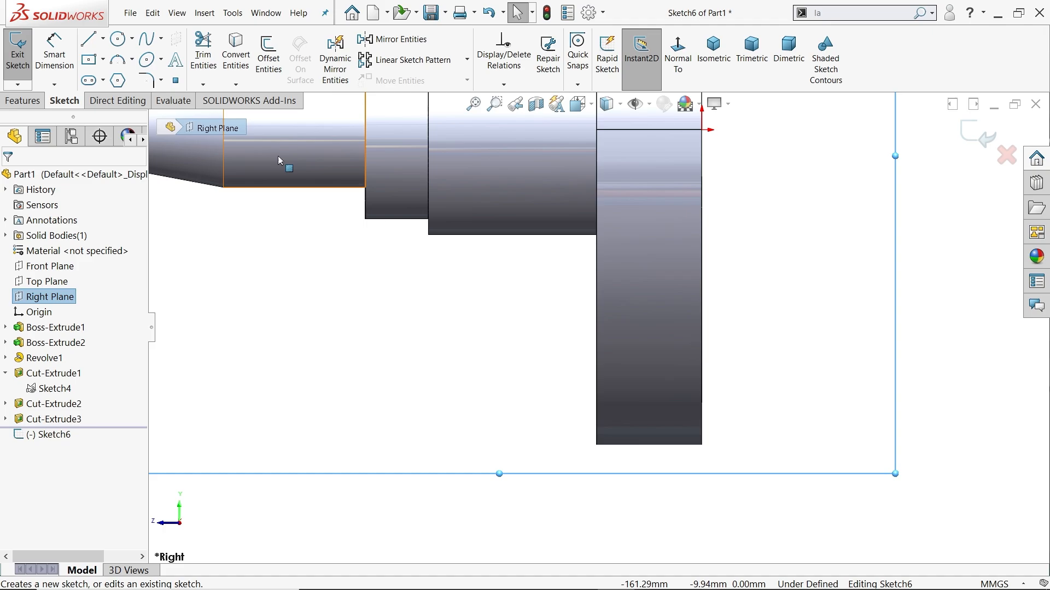
{"action": "left_click", "coordinate": [89, 40]}
{"action": "scroll", "coordinate": [594, 418], "scroll_direction": "down", "scroll_amount": 3}
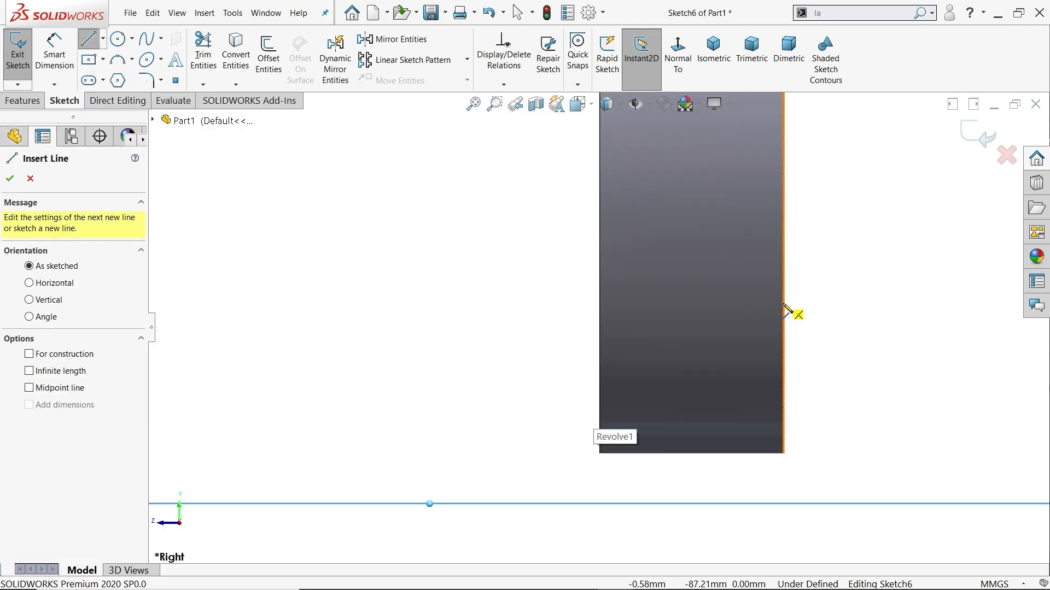
{"action": "left_click", "coordinate": [783, 304]}
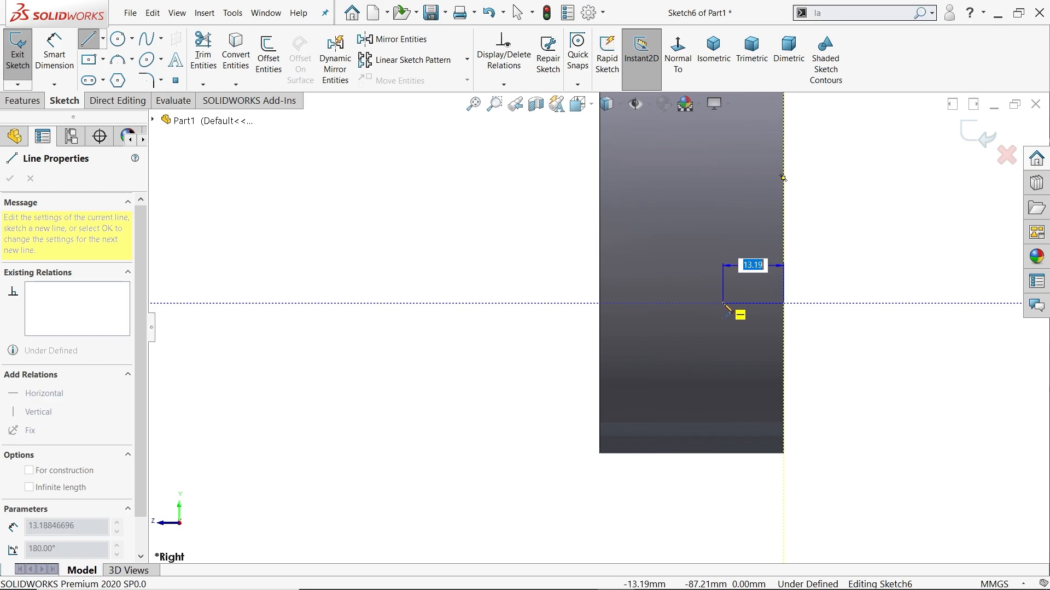
{"action": "left_click", "coordinate": [722, 303]}
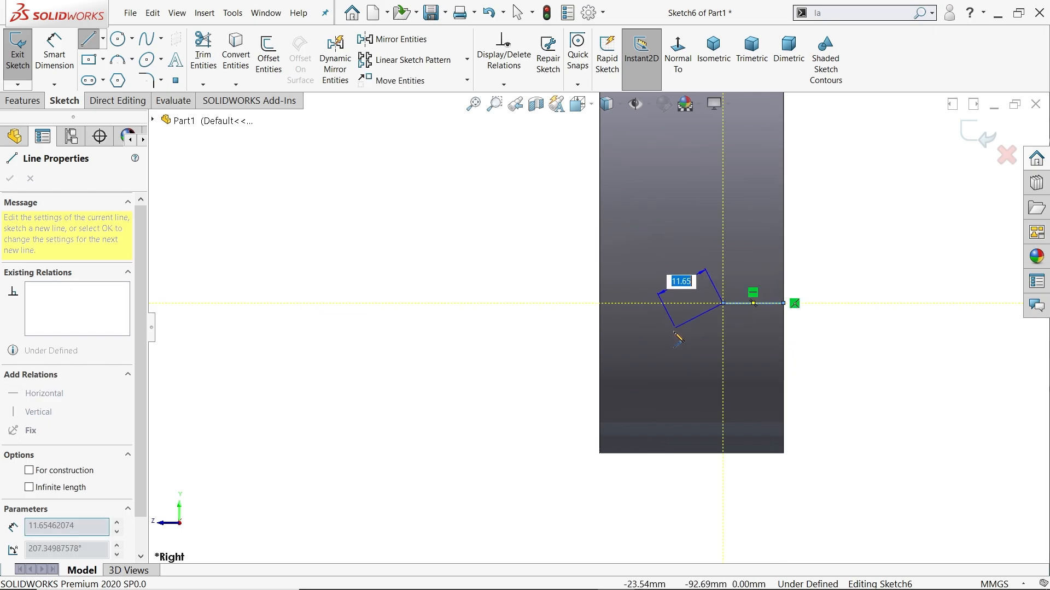
{"action": "left_click", "coordinate": [664, 354]}
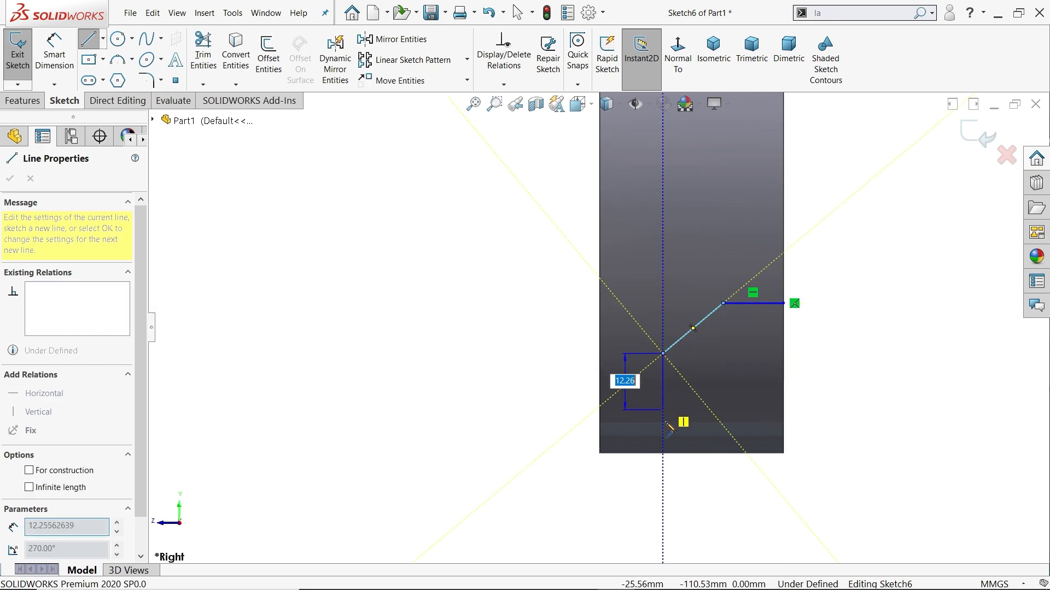
{"action": "left_click", "coordinate": [663, 453]}
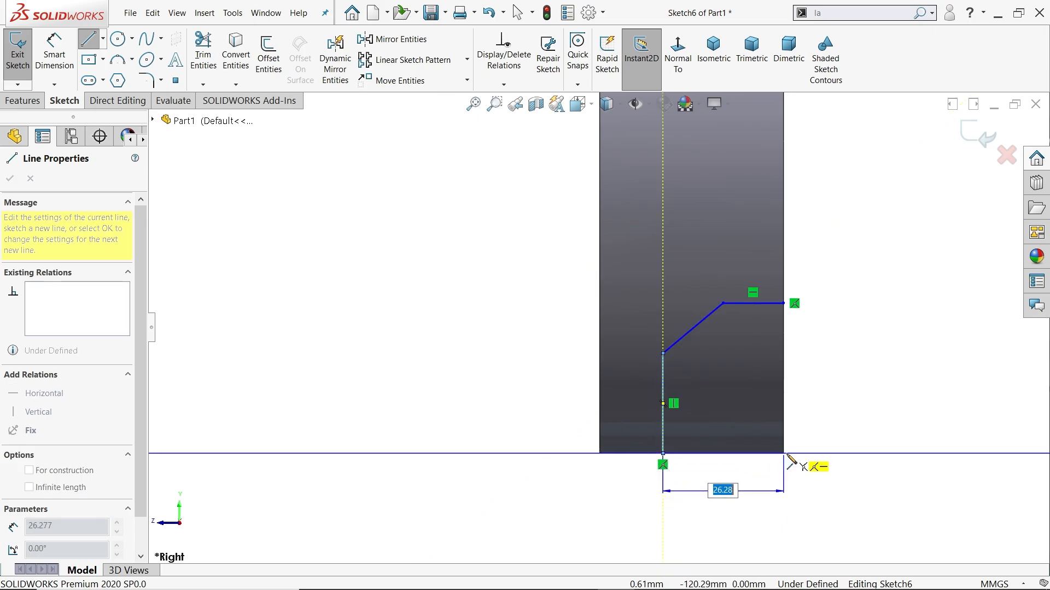
{"action": "left_click", "coordinate": [783, 453]}
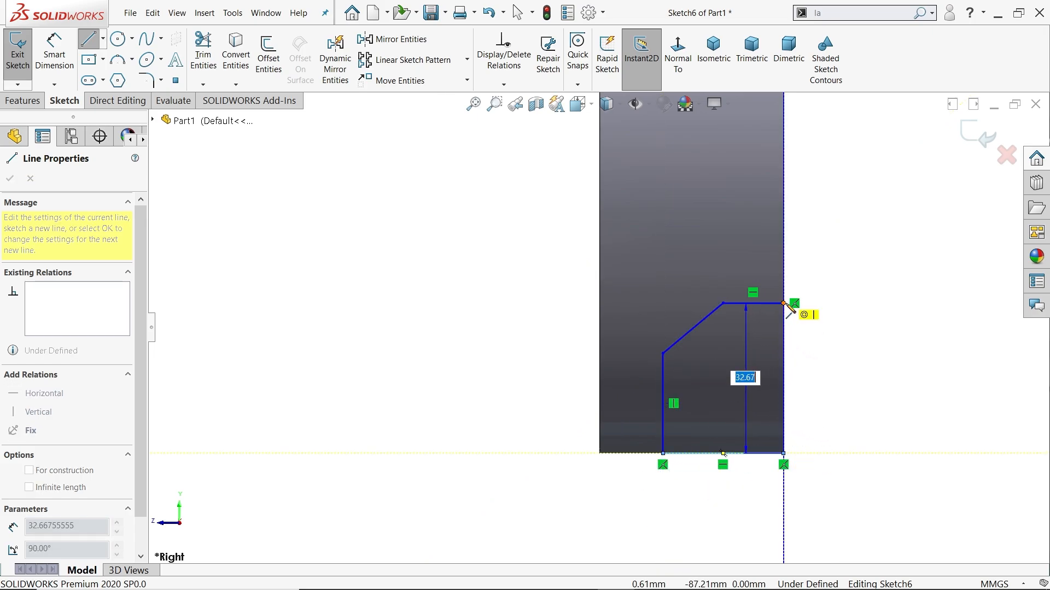
{"action": "left_click", "coordinate": [785, 305]}
Draw a horizontal line about 35 mm long from the origin toward the crank pin side and convert it to construction geometry
{"action": "scroll", "coordinate": [721, 297], "scroll_direction": "up", "scroll_amount": 3}
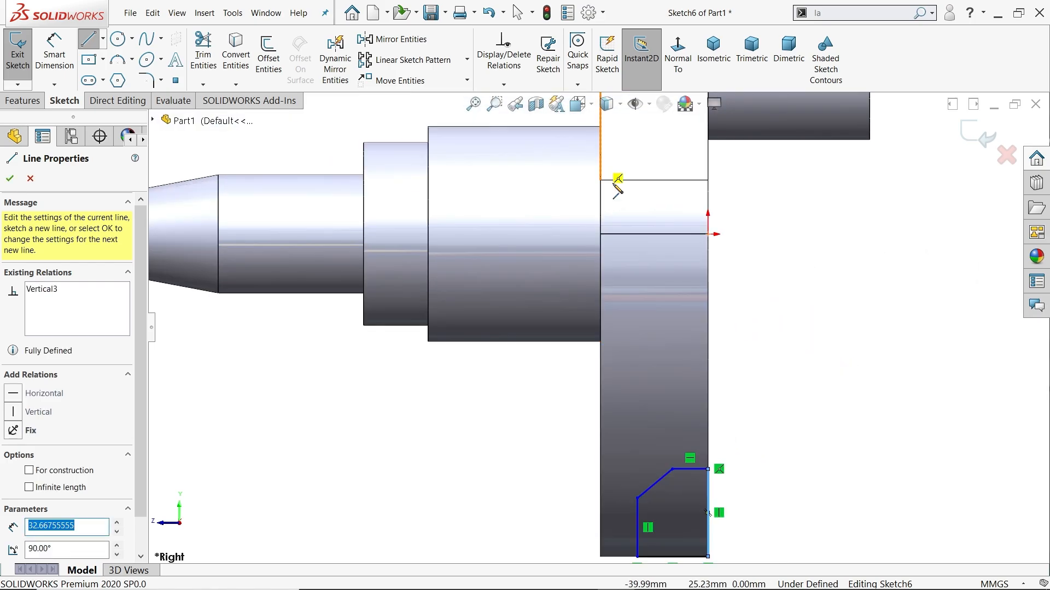
{"action": "left_click", "coordinate": [707, 234]}
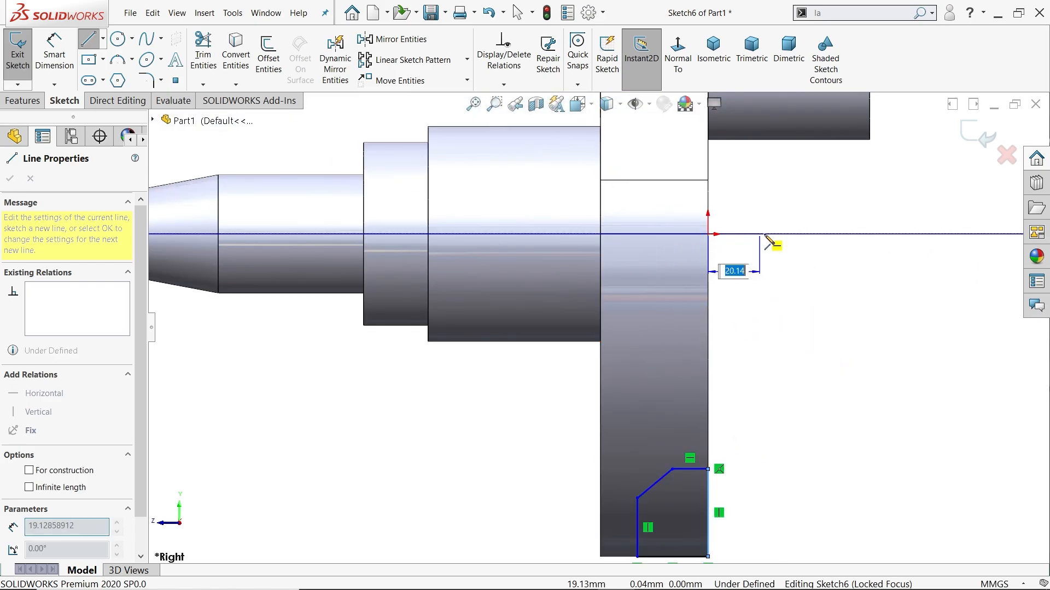
{"action": "left_click", "coordinate": [801, 234]}
{"action": "right_click", "coordinate": [824, 211]}
{"action": "left_click", "coordinate": [850, 213]}
{"action": "left_click", "coordinate": [793, 234]}
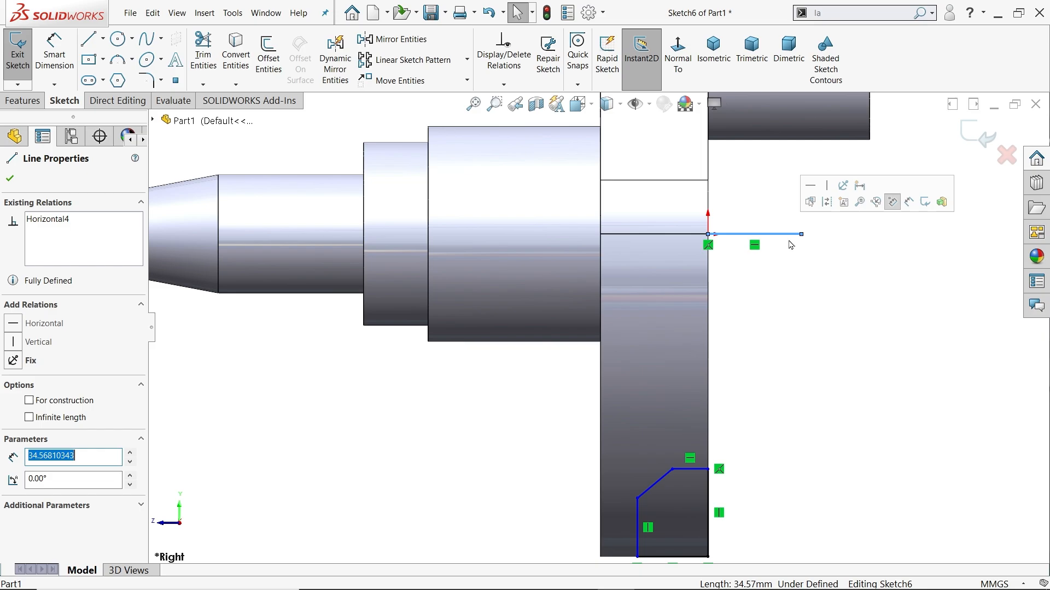
{"action": "left_click", "coordinate": [826, 203]}
{"action": "left_click", "coordinate": [788, 255]}
{"action": "scroll", "coordinate": [760, 272], "scroll_direction": "up", "scroll_amount": 6}
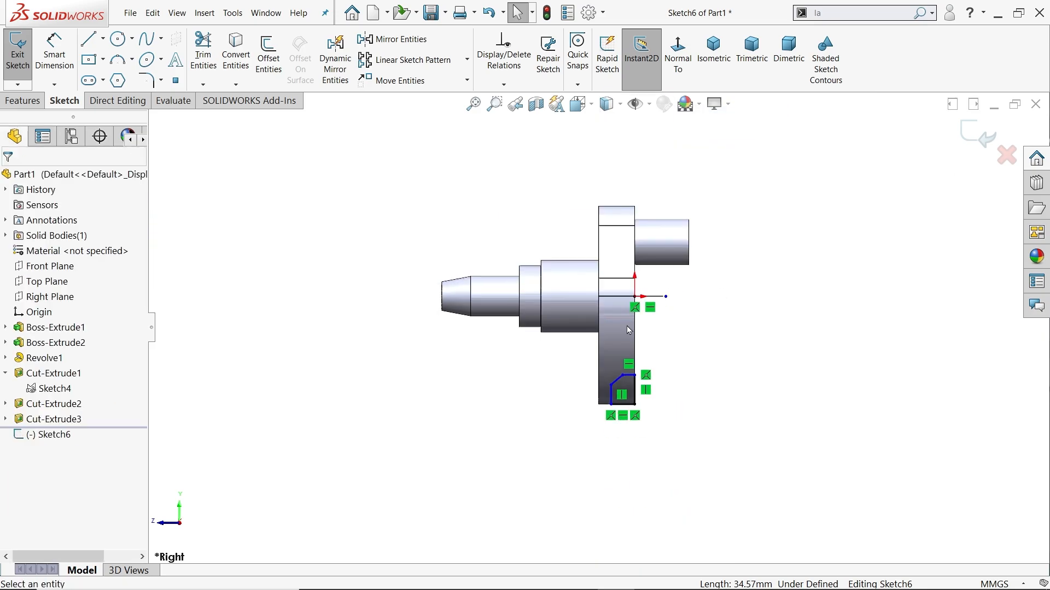
Dimension the counterweight profile's pin-side vertical edge to 26 mm and its opposite vertical edge to 21 mm
{"action": "scroll", "coordinate": [665, 295], "scroll_direction": "down", "scroll_amount": 3}
{"action": "scroll", "coordinate": [645, 328], "scroll_direction": "up", "scroll_amount": 3}
{"action": "scroll", "coordinate": [585, 396], "scroll_direction": "down", "scroll_amount": 10}
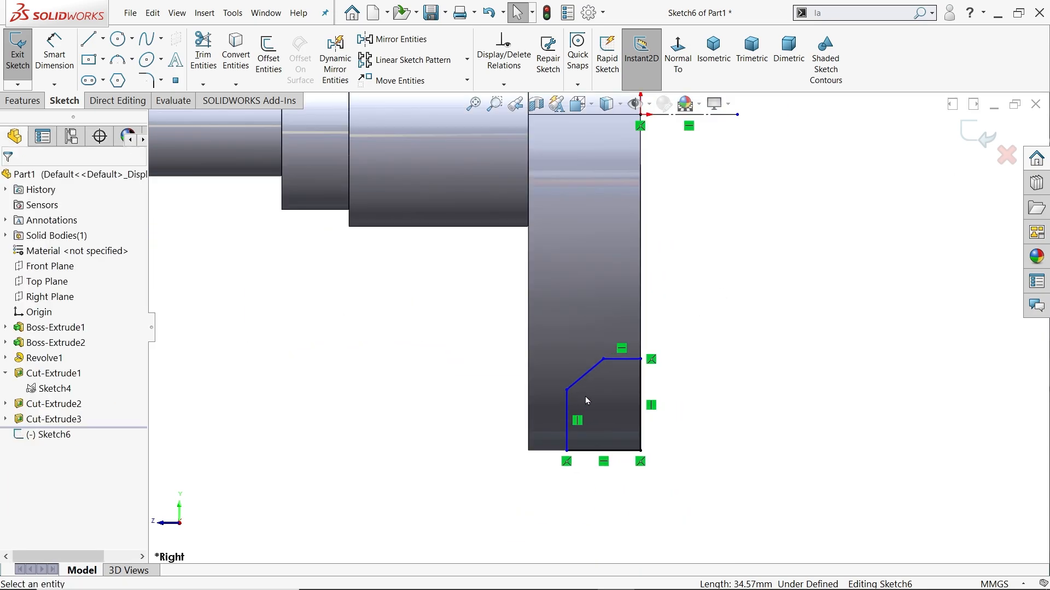
{"action": "left_click", "coordinate": [58, 59]}
{"action": "scroll", "coordinate": [579, 326], "scroll_direction": "up", "scroll_amount": 2}
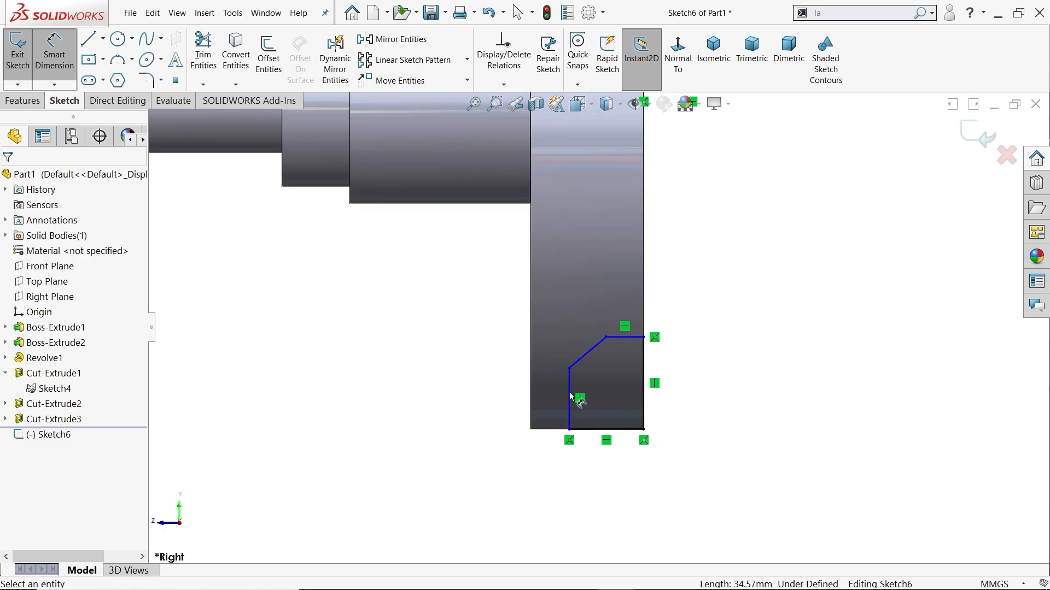
{"action": "scroll", "coordinate": [571, 394], "scroll_direction": "down", "scroll_amount": 4}
{"action": "left_click", "coordinate": [735, 385]}
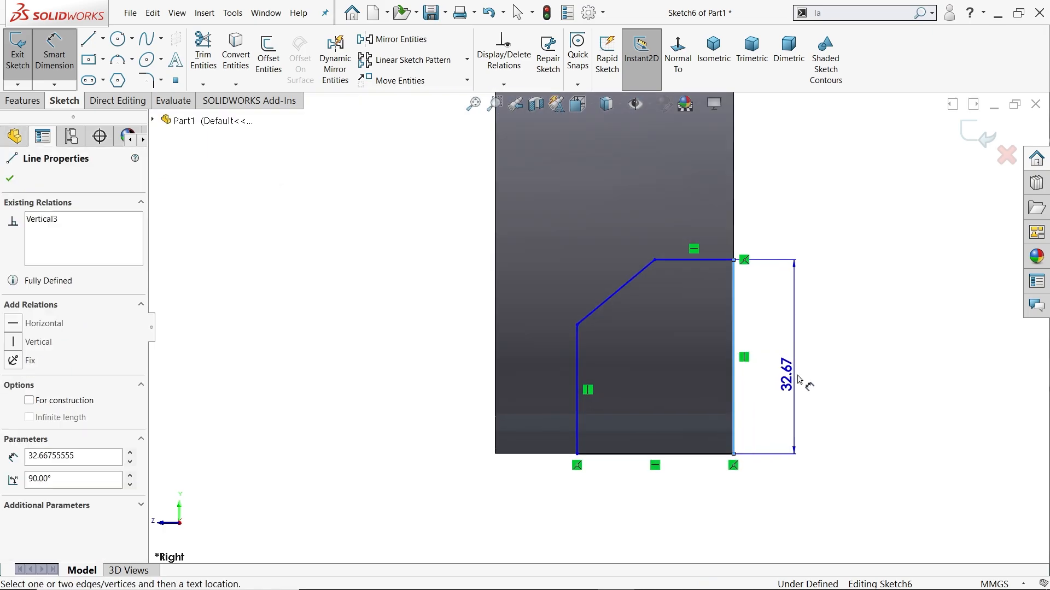
{"action": "left_click", "coordinate": [809, 377]}
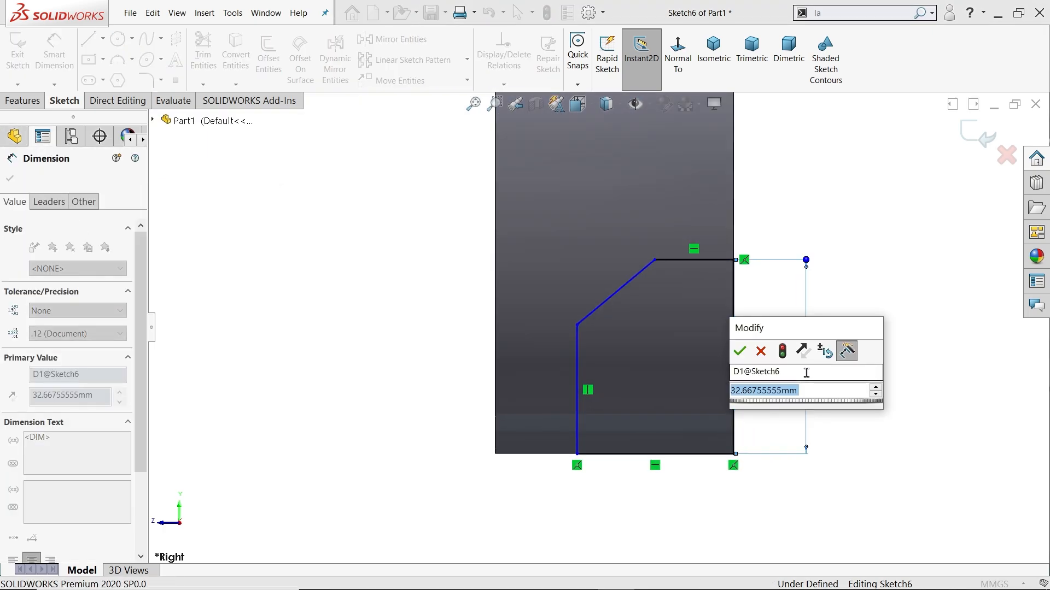
{"action": "type", "text": "3"}
{"action": "key", "text": "Return"}
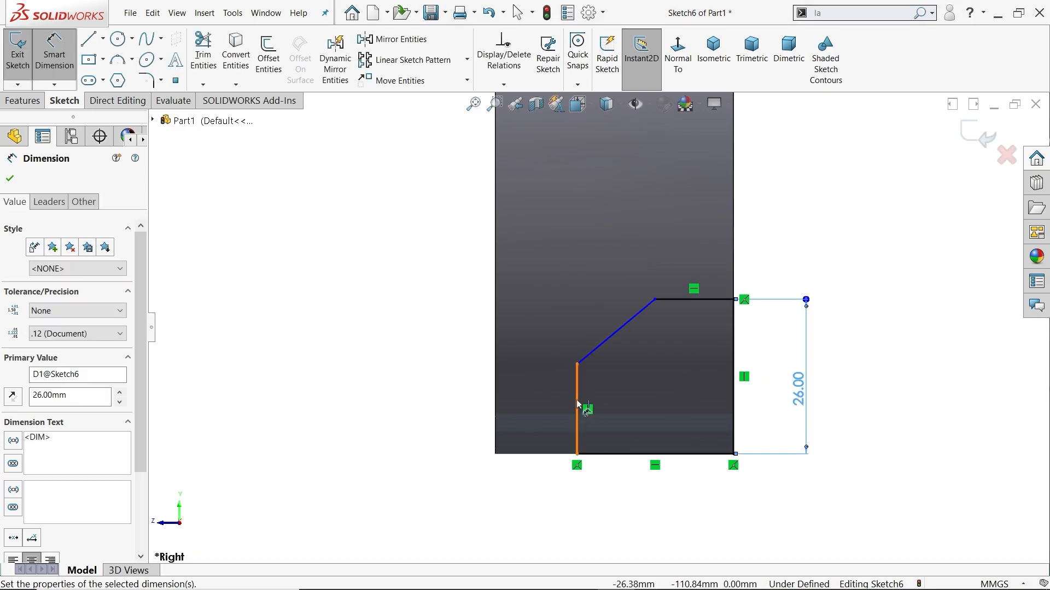
{"action": "left_click", "coordinate": [577, 410]}
{"action": "left_click", "coordinate": [461, 408]}
{"action": "type", "text": "21"}
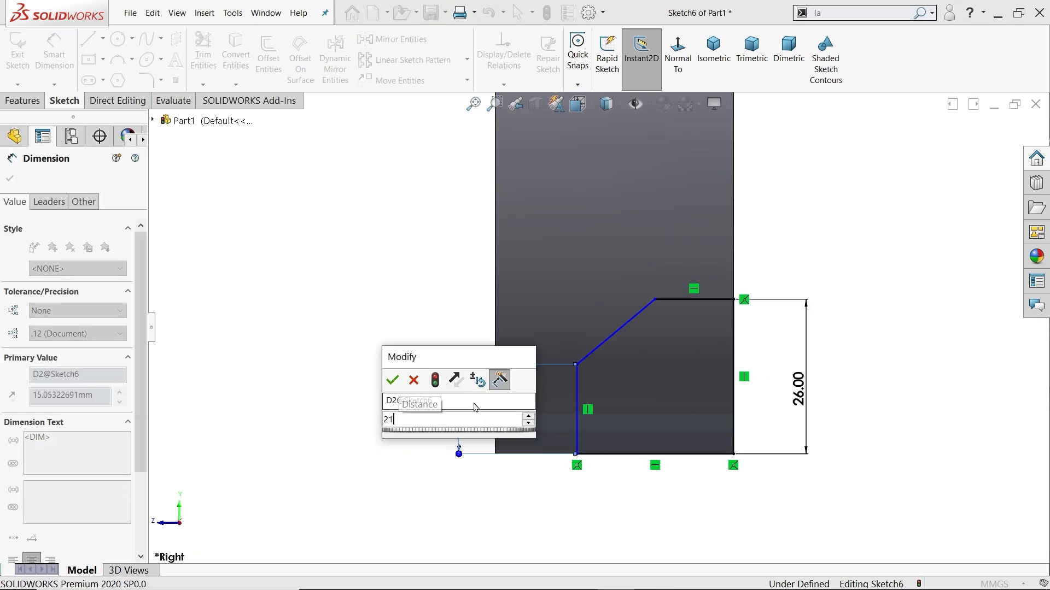
{"action": "key", "text": "Return"}
Dimension the profile's upper horizontal edge to 12 mm and its bottom edge to 28 mm
{"action": "left_click", "coordinate": [700, 299]}
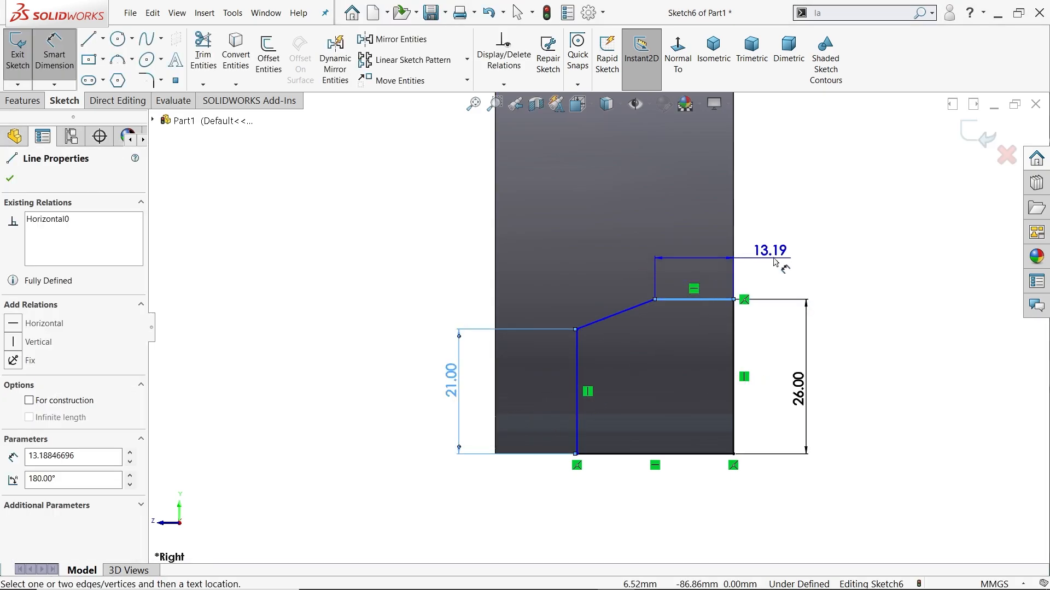
{"action": "left_click", "coordinate": [776, 261]}
{"action": "type", "text": "12"}
{"action": "key", "text": "Return"}
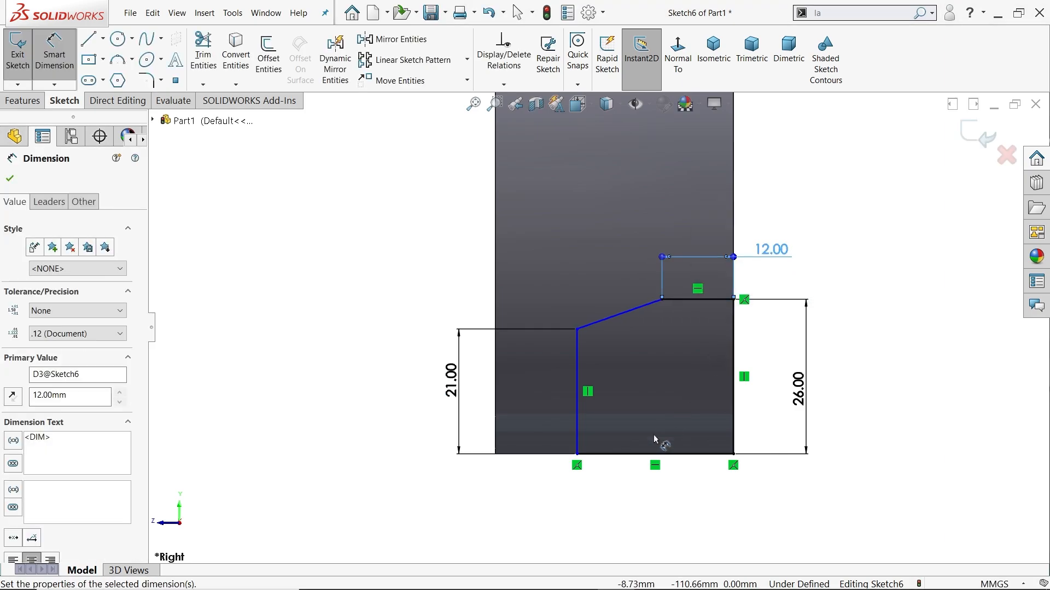
{"action": "left_click", "coordinate": [647, 454]}
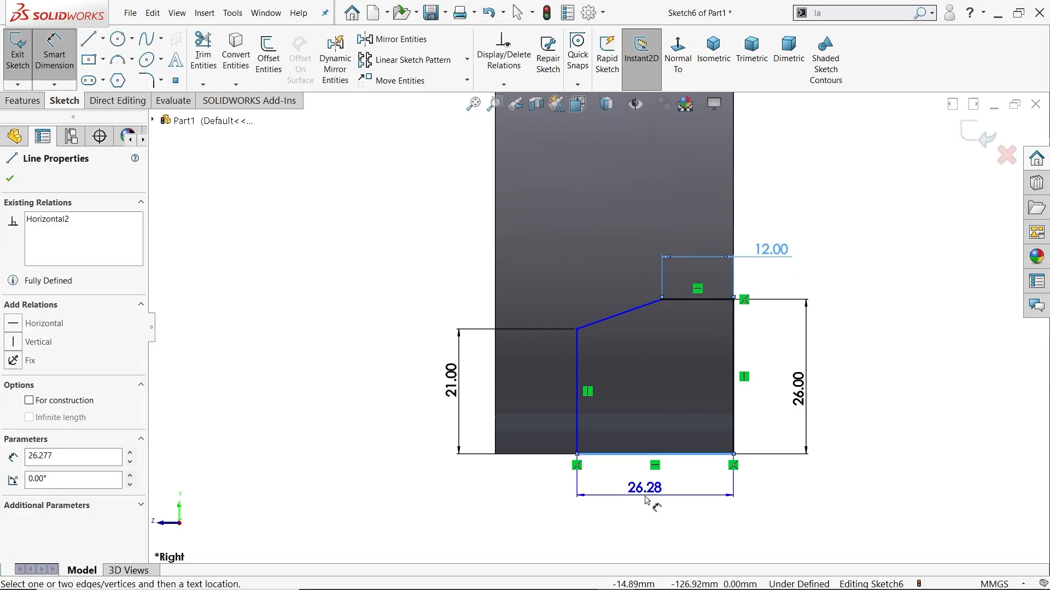
{"action": "left_click", "coordinate": [647, 499]}
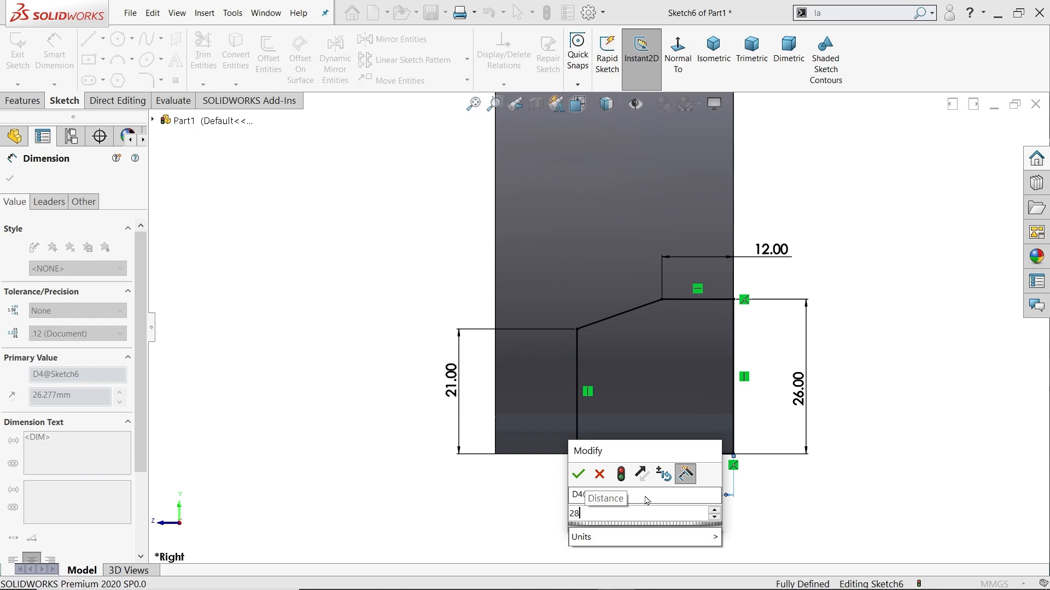
{"action": "type", "text": "28"}
{"action": "key", "text": "Return"}
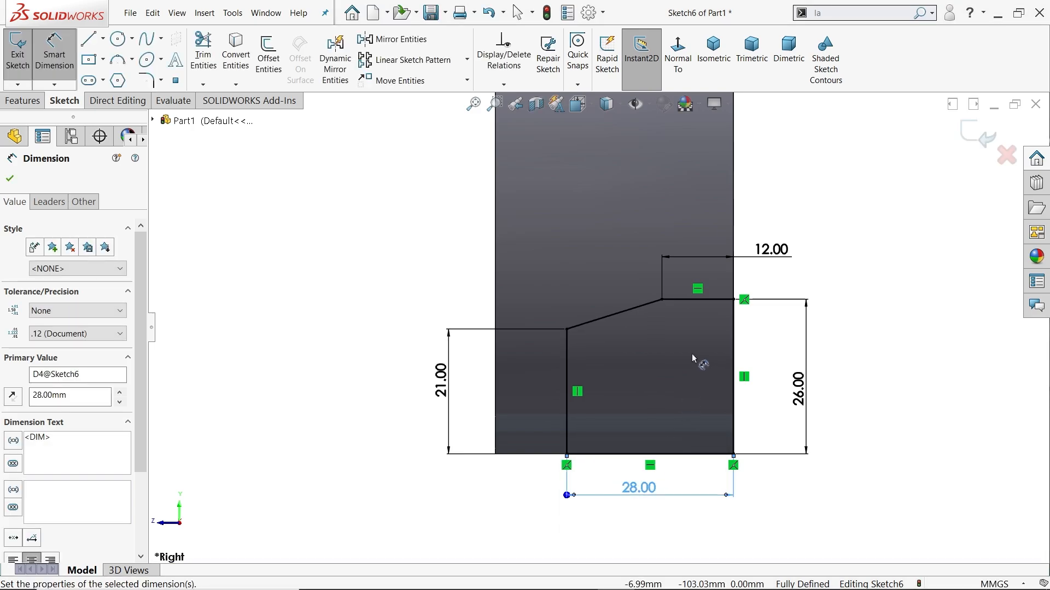
{"action": "left_click", "coordinate": [10, 179]}
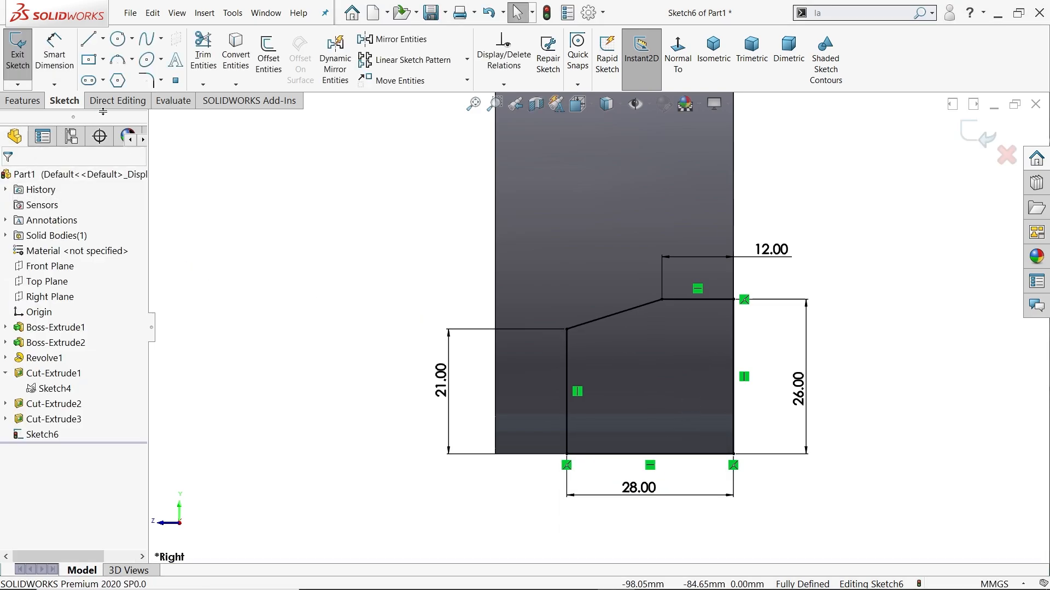
Revolve-cut the counterweight profile 360 degrees about the horizontal construction line
{"action": "left_click", "coordinate": [22, 101]}
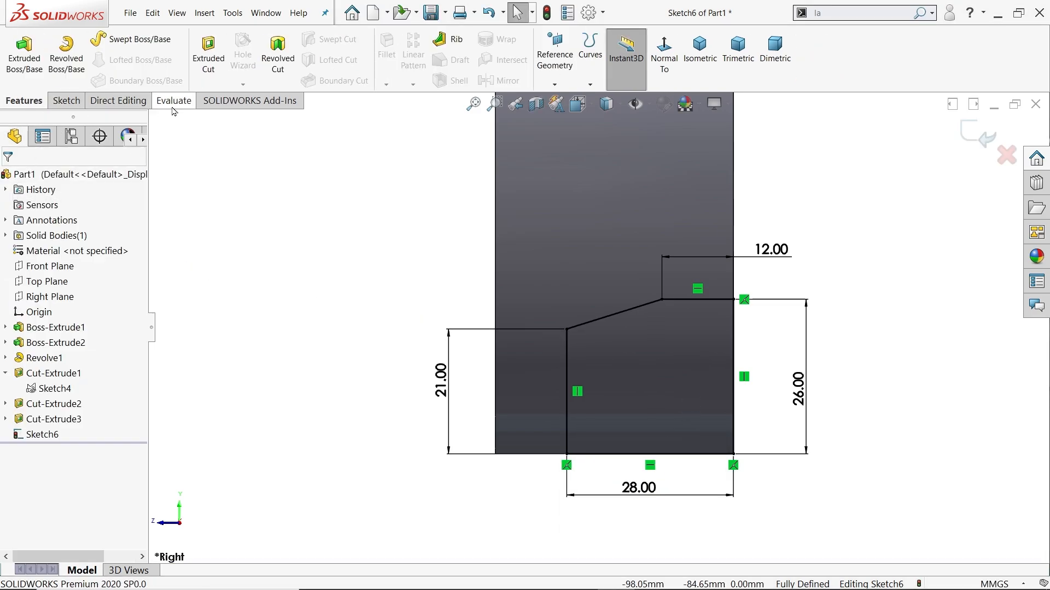
{"action": "left_click", "coordinate": [278, 70]}
{"action": "left_click", "coordinate": [701, 65]}
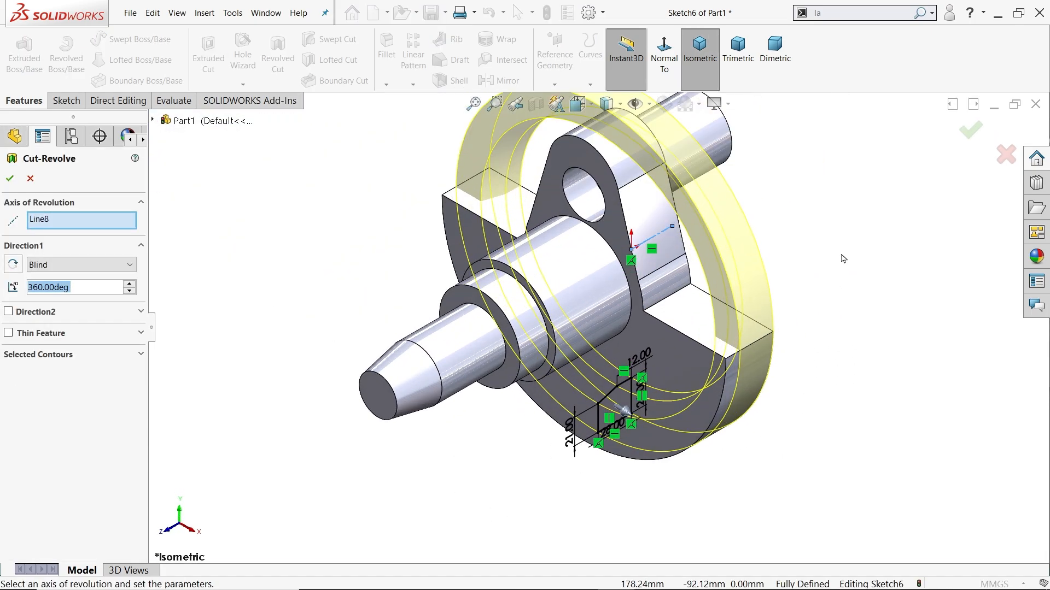
{"action": "middle_click_drag", "start_coordinate": [843, 259], "coordinate": [725, 368]}
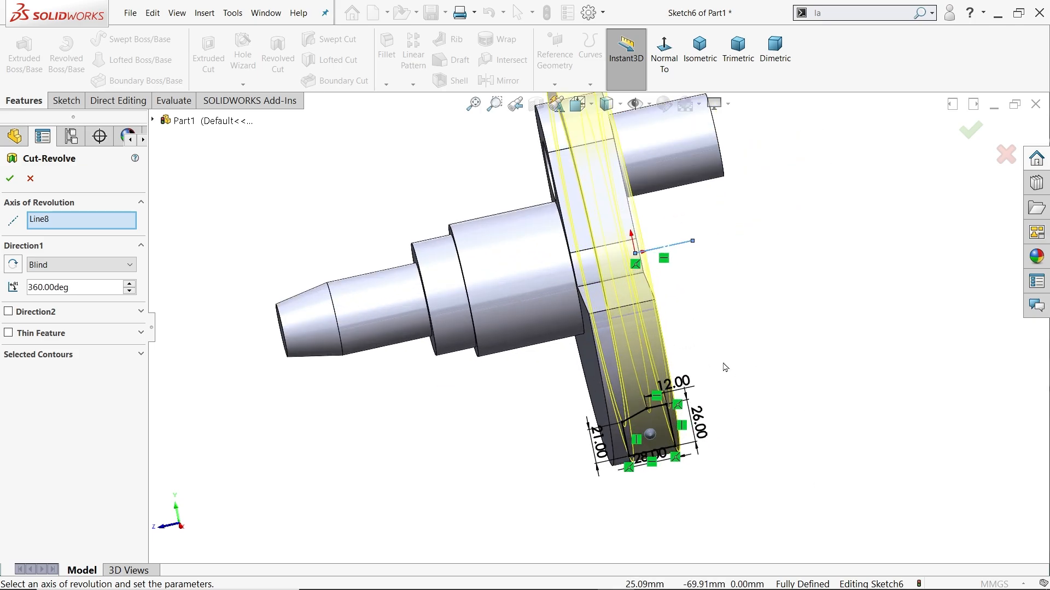
{"action": "scroll", "coordinate": [724, 367], "scroll_direction": "down", "scroll_amount": 1}
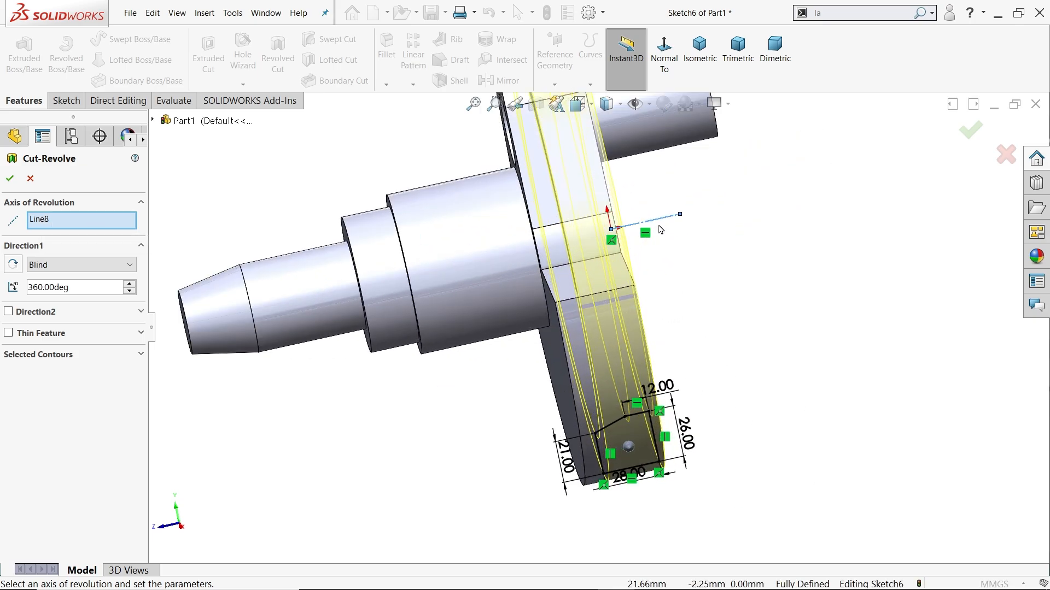
{"action": "middle_click_drag", "start_coordinate": [727, 300], "coordinate": [667, 351]}
{"action": "scroll", "coordinate": [671, 353], "scroll_direction": "up", "scroll_amount": 3}
{"action": "scroll", "coordinate": [678, 282], "scroll_direction": "down", "scroll_amount": 2}
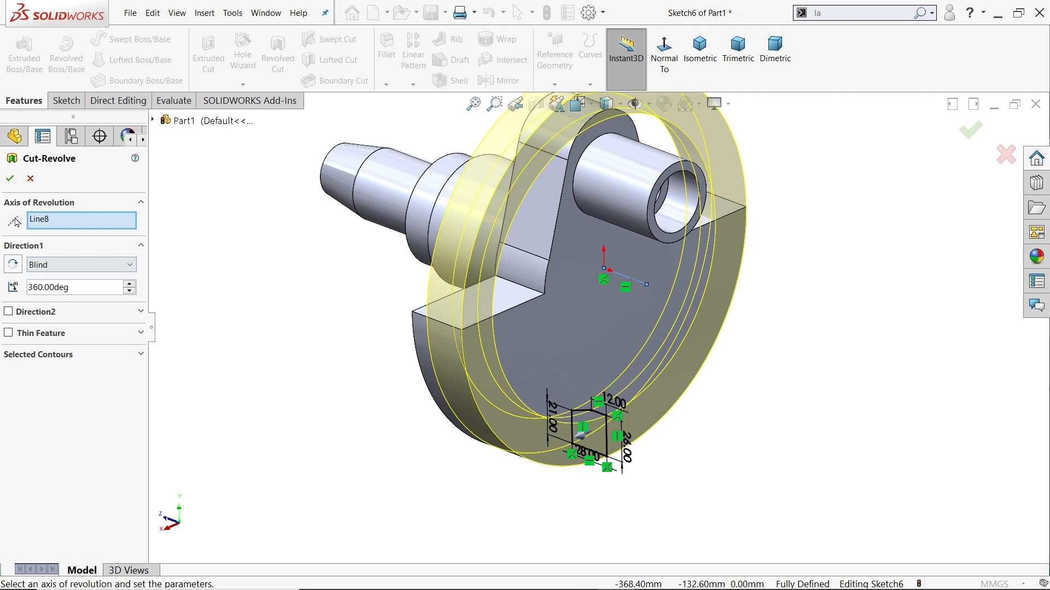
{"action": "left_click", "coordinate": [10, 179]}
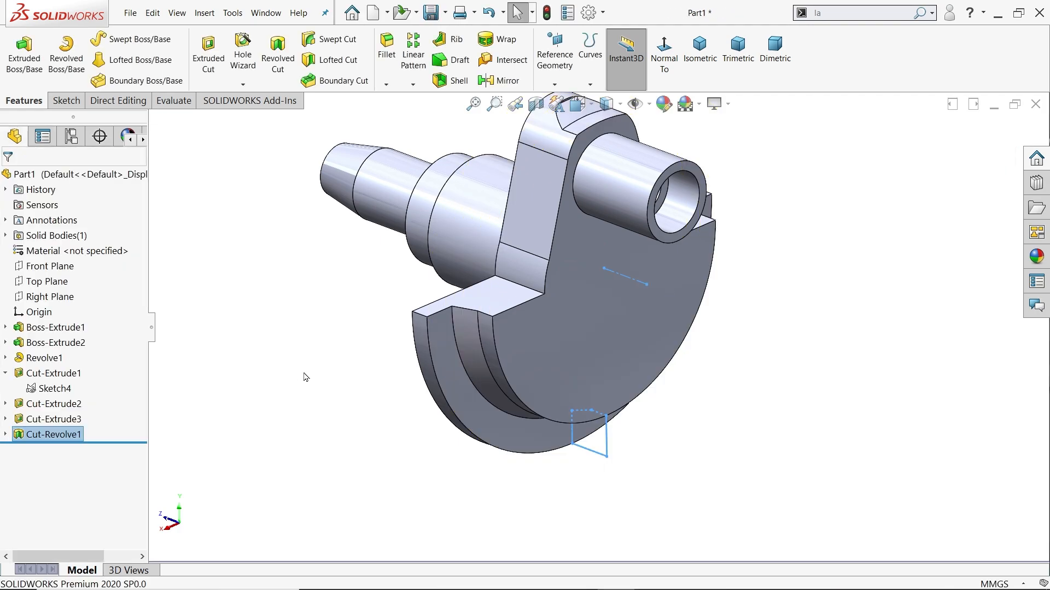
{"action": "middle_click_drag", "start_coordinate": [305, 377], "coordinate": [366, 358]}
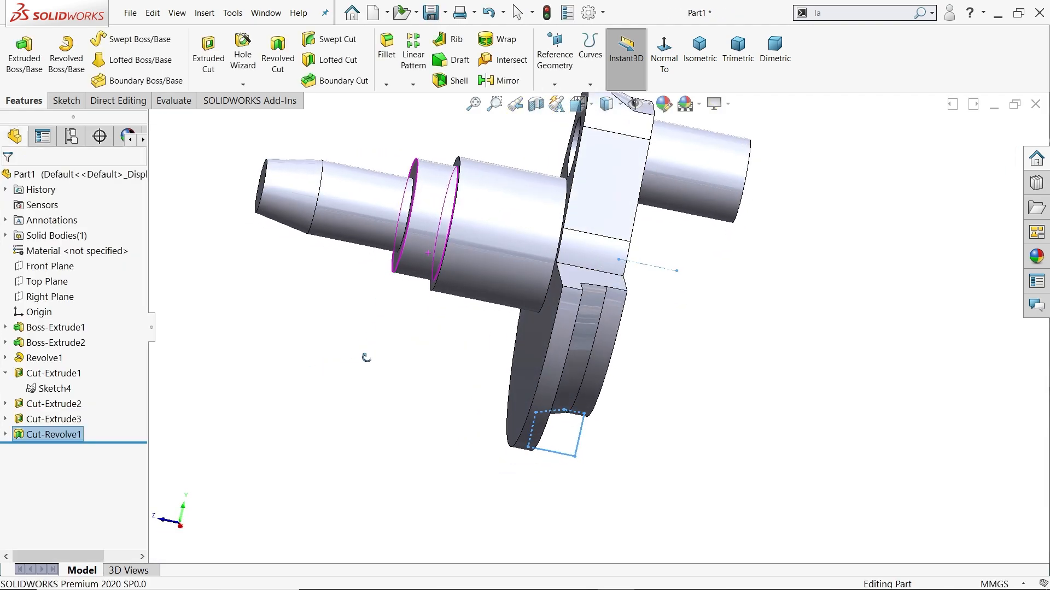
Switch to the crankshaft reference drawing in Photos and examine section H-H and the slanted web profile in Detail B
{"action": "key", "text": "alt+Tab"}
{"action": "scroll", "coordinate": [645, 164], "scroll_direction": "up", "scroll_amount": 6}
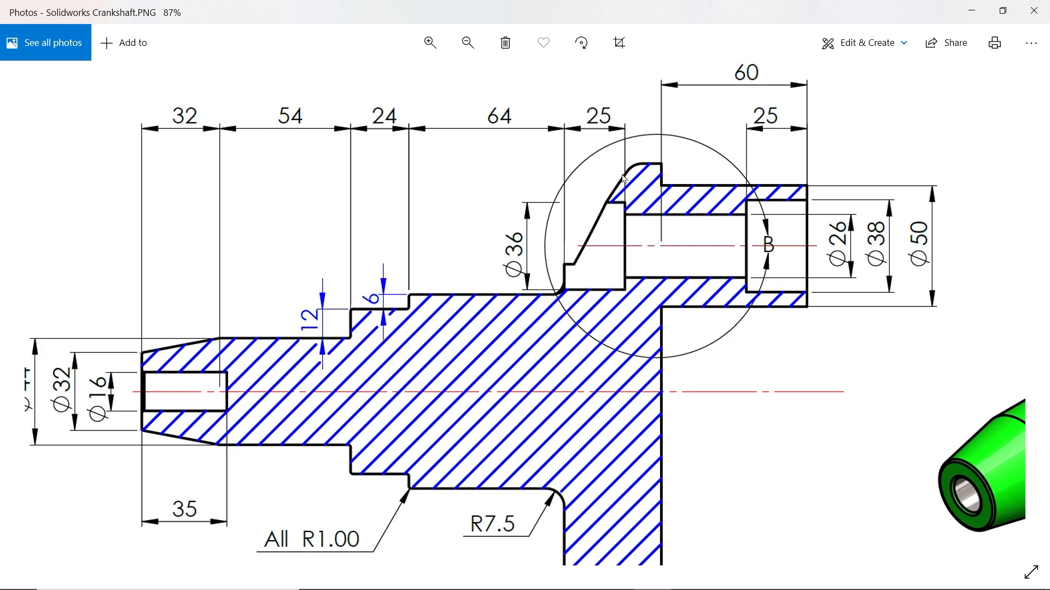
{"action": "mouse_move", "coordinate": [465, 450]}
{"action": "left_mouse_down"}
{"action": "mouse_move", "coordinate": [500, 422]}
{"action": "mouse_move", "coordinate": [660, 348]}
{"action": "left_mouse_up"}
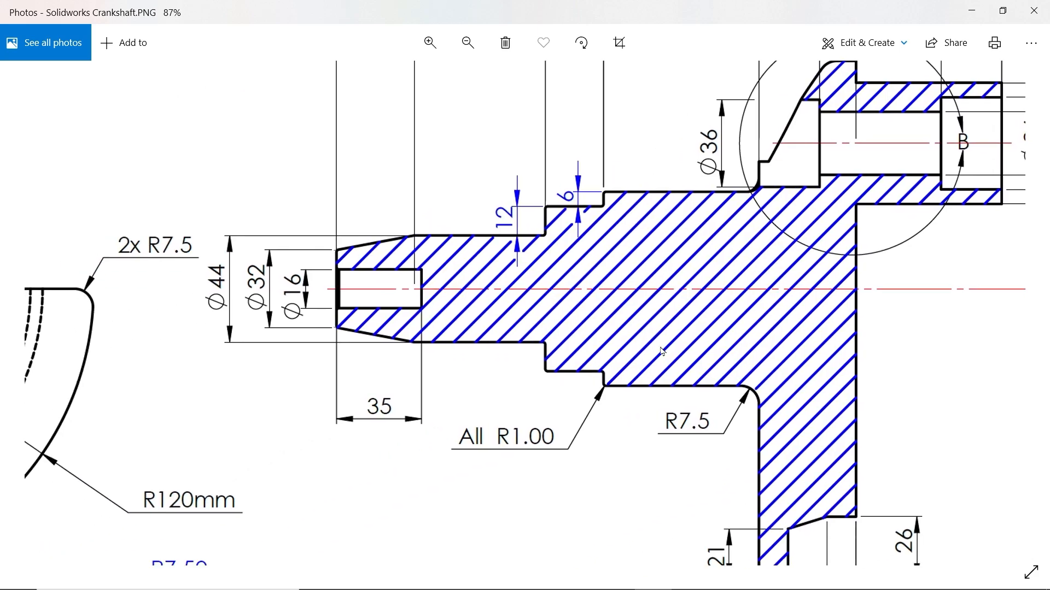
{"action": "left_click_drag", "start_coordinate": [613, 382], "coordinate": [666, 317]}
{"action": "scroll", "coordinate": [548, 355], "scroll_direction": "down", "scroll_amount": 2}
{"action": "scroll", "coordinate": [549, 358], "scroll_direction": "down", "scroll_amount": 2}
{"action": "scroll", "coordinate": [552, 274], "scroll_direction": "up", "scroll_amount": 2}
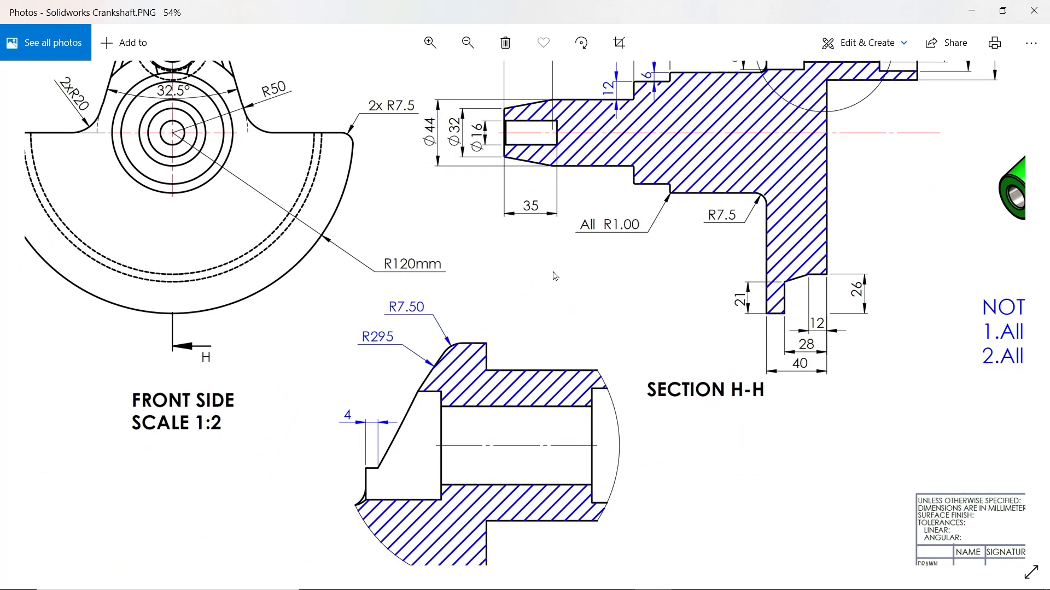
{"action": "left_click_drag", "start_coordinate": [522, 371], "coordinate": [552, 329]}
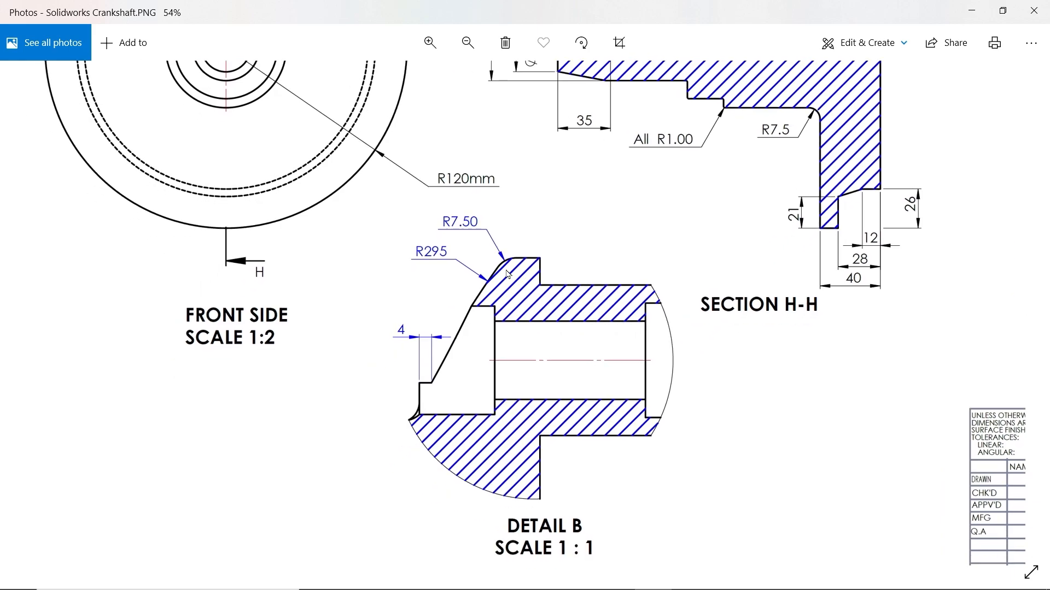
{"action": "scroll", "coordinate": [484, 276], "scroll_direction": "up", "scroll_amount": 2}
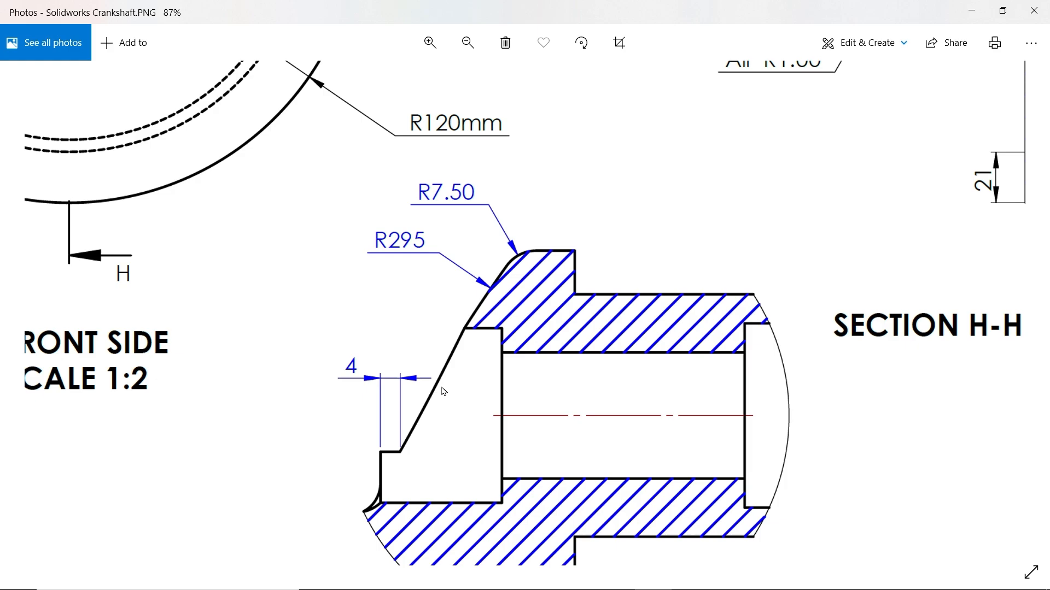
Examine the drawing's front-view web dimensions, shaft-end bore, fillet radii and general notes
{"action": "scroll", "coordinate": [475, 363], "scroll_direction": "down", "scroll_amount": 3, "text": "ctrl"}
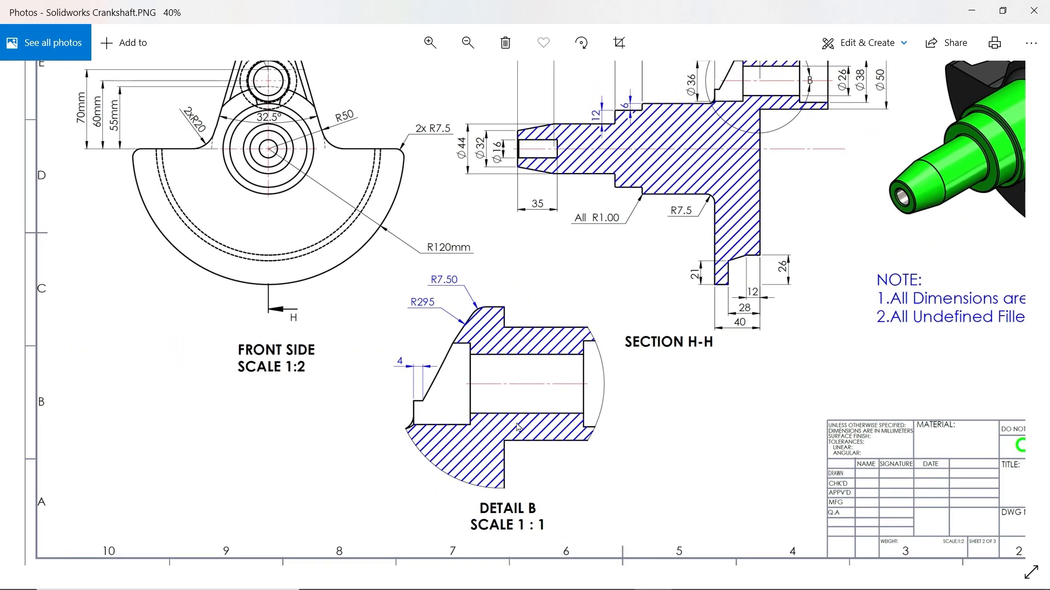
{"action": "scroll", "coordinate": [434, 279], "scroll_direction": "up", "scroll_amount": 4, "text": "ctrl"}
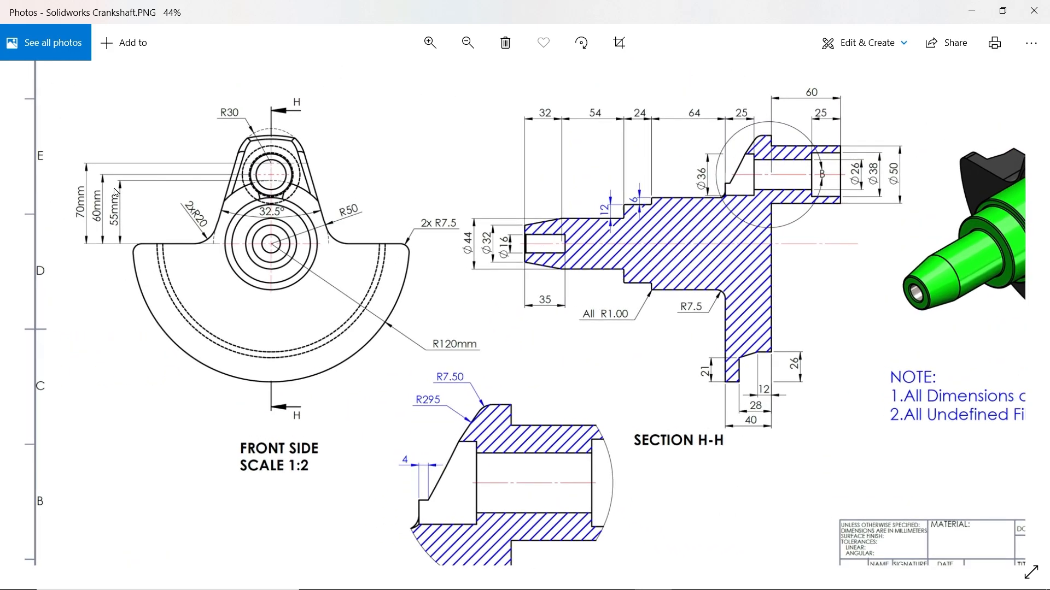
{"action": "scroll", "coordinate": [197, 219], "scroll_direction": "up", "scroll_amount": 2, "text": "ctrl"}
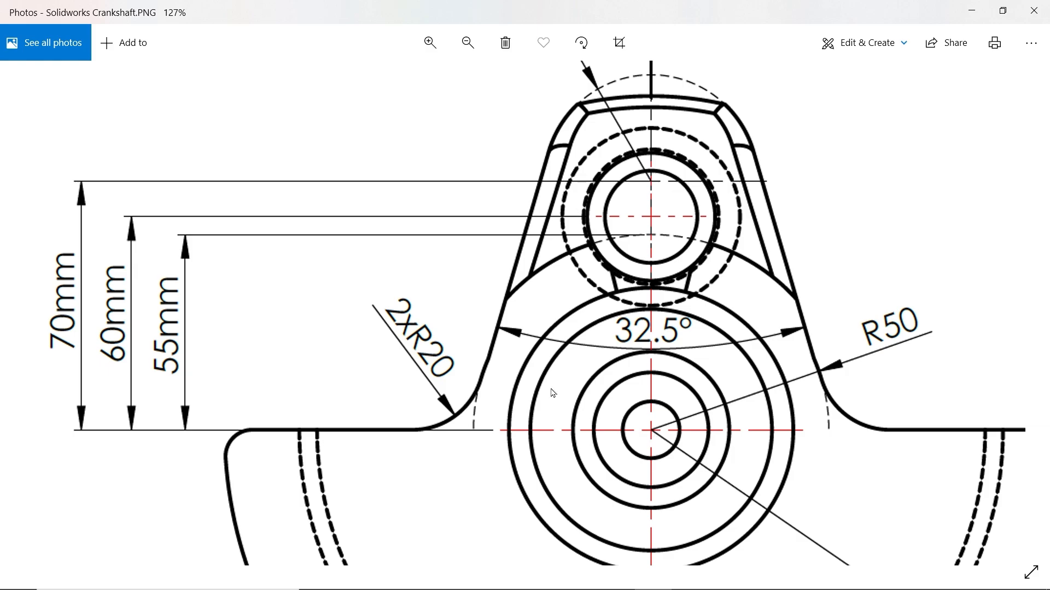
{"action": "scroll", "coordinate": [553, 392], "scroll_direction": "down", "scroll_amount": 4, "text": "ctrl"}
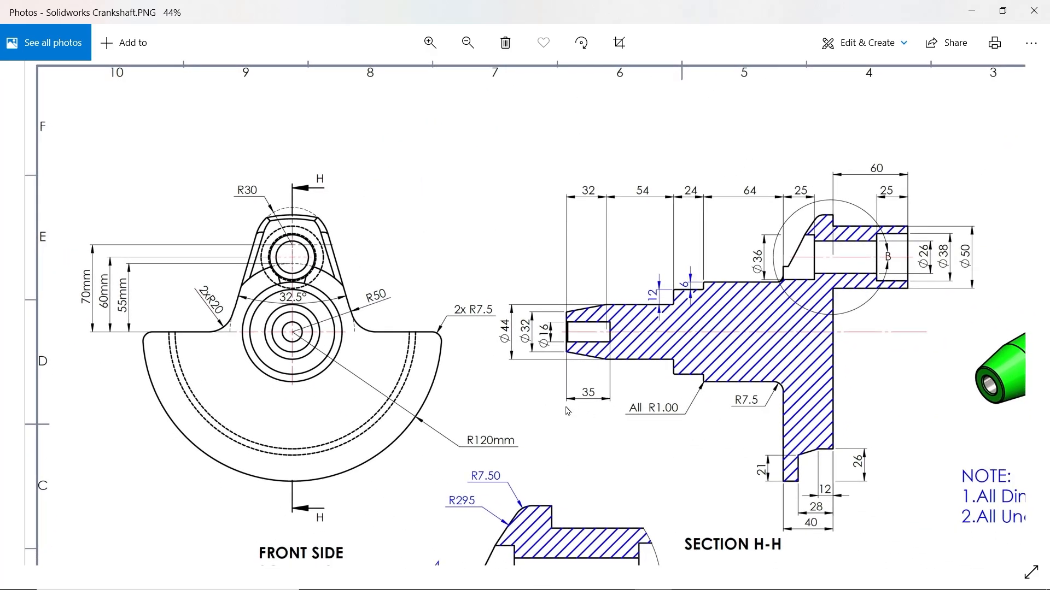
{"action": "left_click_drag", "start_coordinate": [567, 411], "coordinate": [563, 324]}
{"action": "scroll", "coordinate": [514, 424], "scroll_direction": "down", "scroll_amount": 2, "text": "ctrl"}
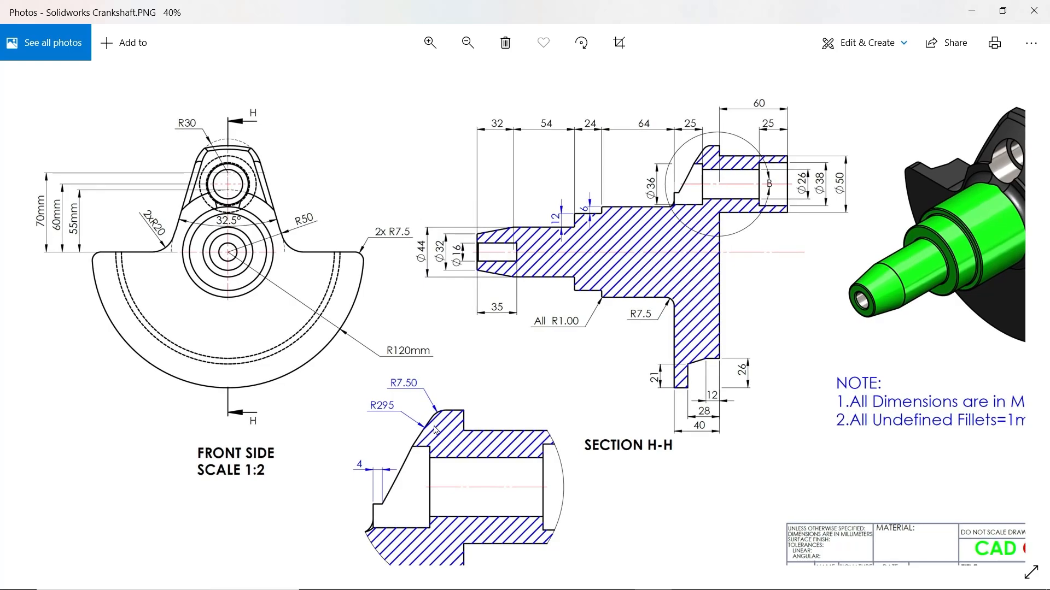
{"action": "scroll", "coordinate": [569, 290], "scroll_direction": "up", "scroll_amount": 4, "text": "ctrl"}
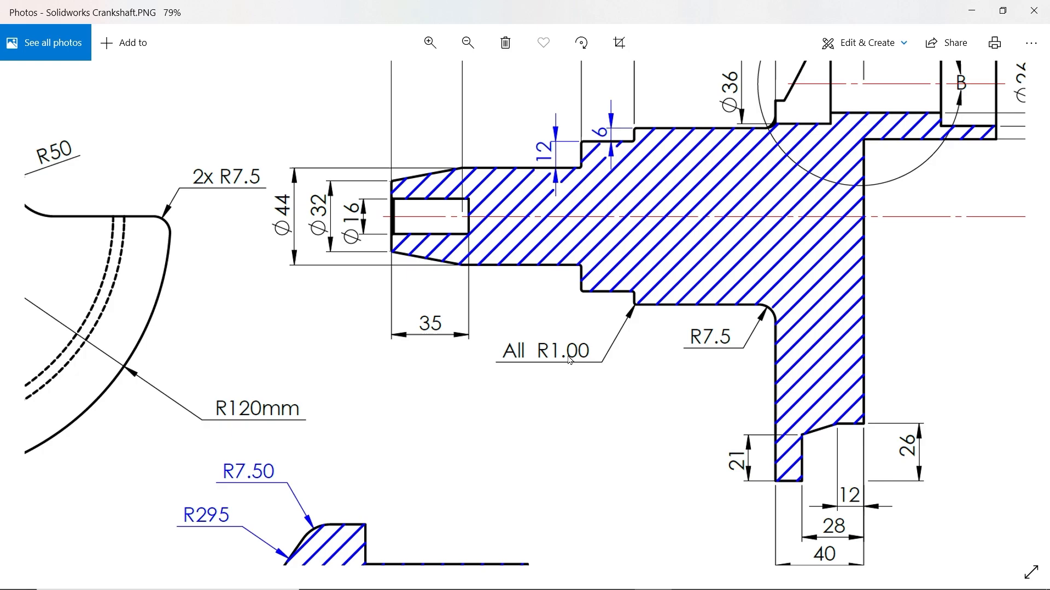
{"action": "scroll", "coordinate": [569, 359], "scroll_direction": "down", "scroll_amount": 4, "text": "ctrl"}
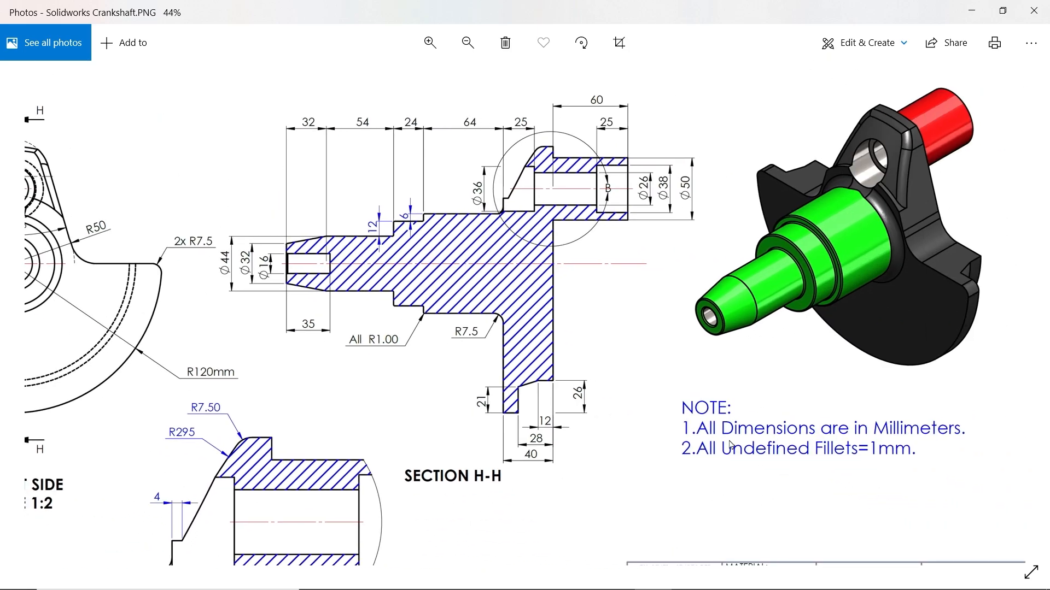
{"action": "scroll", "coordinate": [613, 275], "scroll_direction": "up", "scroll_amount": 4, "text": "ctrl"}
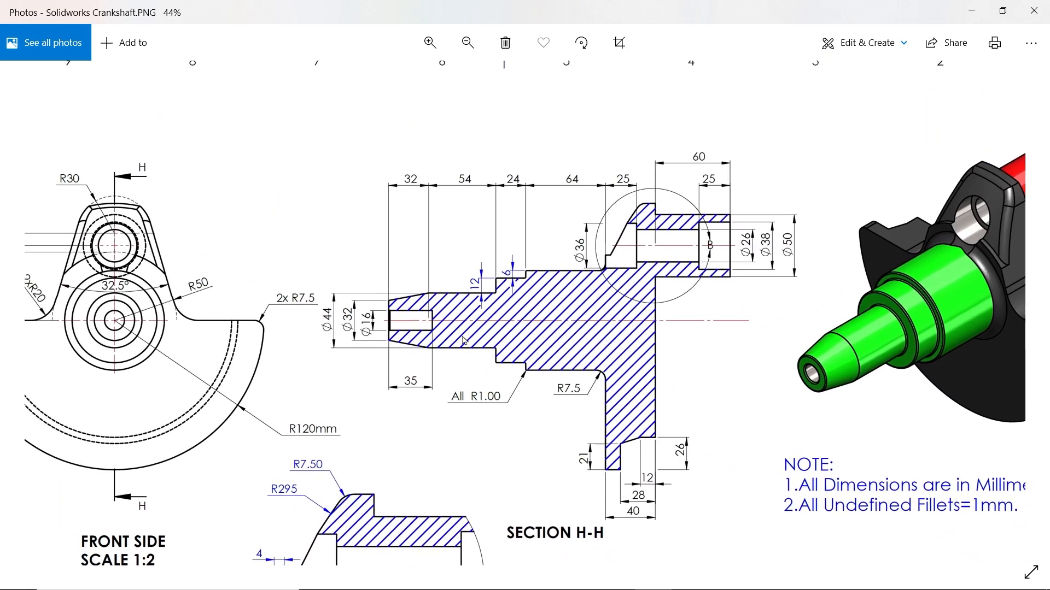
{"action": "scroll", "coordinate": [613, 275], "scroll_direction": "up", "scroll_amount": 3, "text": "ctrl"}
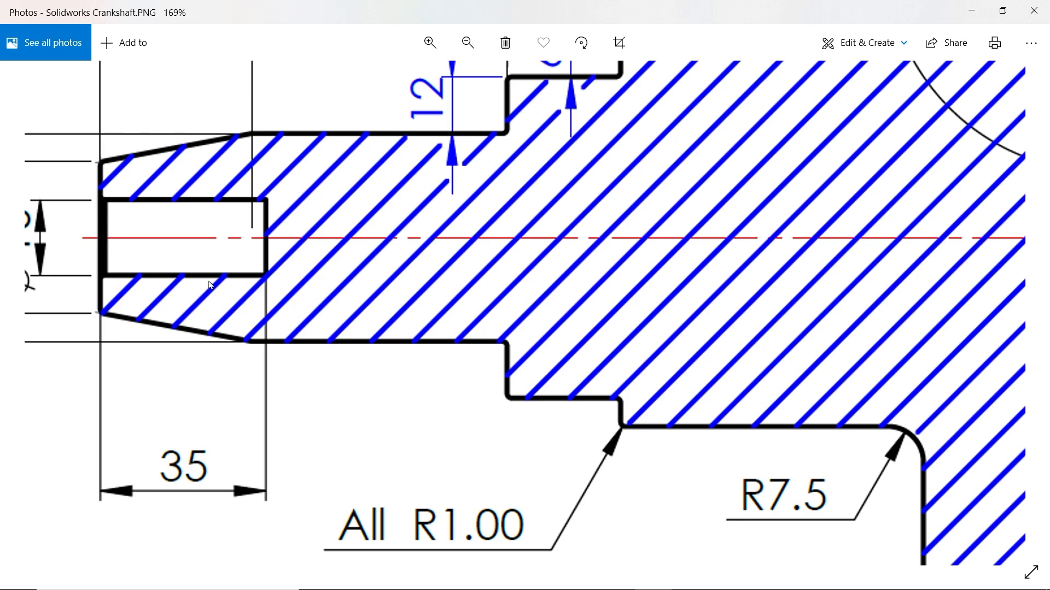
{"action": "scroll", "coordinate": [210, 285], "scroll_direction": "down", "scroll_amount": 4, "text": "ctrl"}
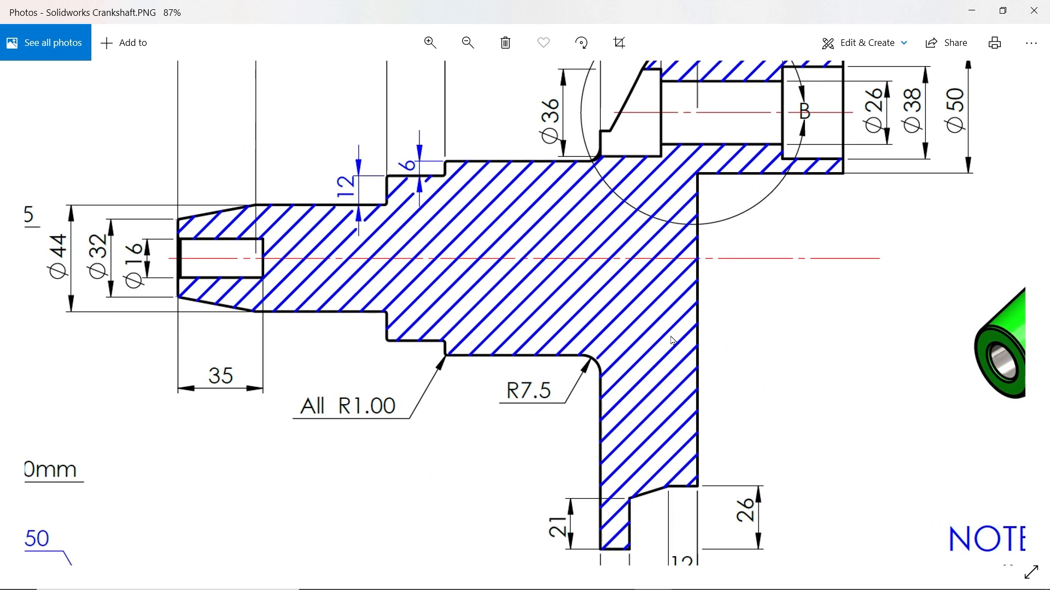
{"action": "mouse_move", "coordinate": [672, 340]}
{"action": "left_mouse_down"}
{"action": "mouse_move", "coordinate": [674, 297]}
{"action": "mouse_move", "coordinate": [703, 527]}
{"action": "mouse_move", "coordinate": [799, 175]}
{"action": "left_mouse_up"}
{"action": "left_click_drag", "start_coordinate": [288, 505], "coordinate": [400, 395]}
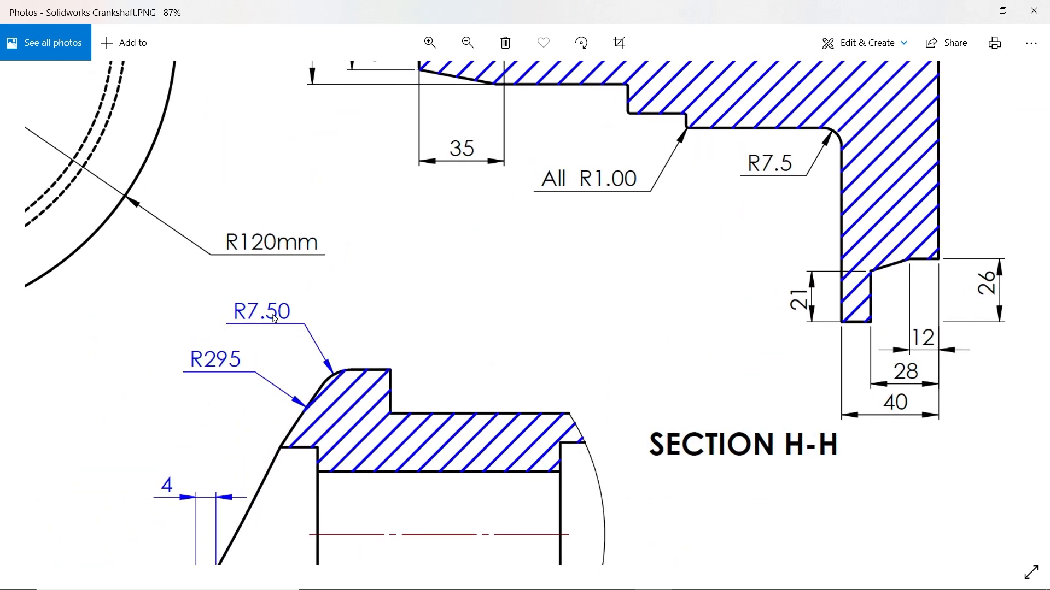
Examine the drawing's R295 web arc and the front view's 55 mm height, and return to the crankshaft part in SOLIDWORKS
{"action": "left_click_drag", "start_coordinate": [275, 319], "coordinate": [592, 453]}
{"action": "left_click_drag", "start_coordinate": [498, 335], "coordinate": [679, 469]}
{"action": "left_click_drag", "start_coordinate": [594, 338], "coordinate": [628, 385]}
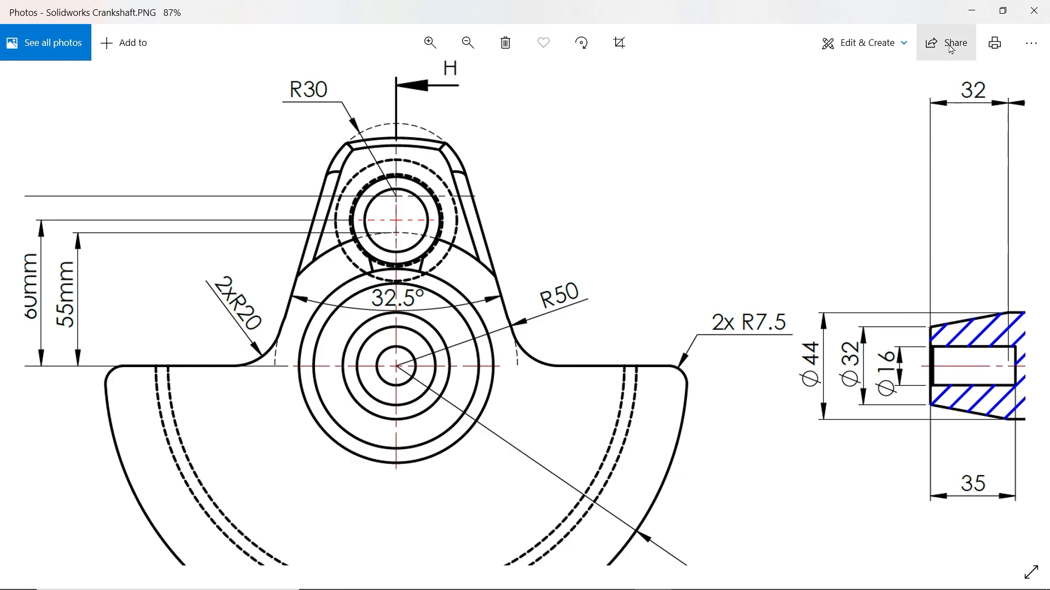
{"action": "left_click", "coordinate": [972, 10]}
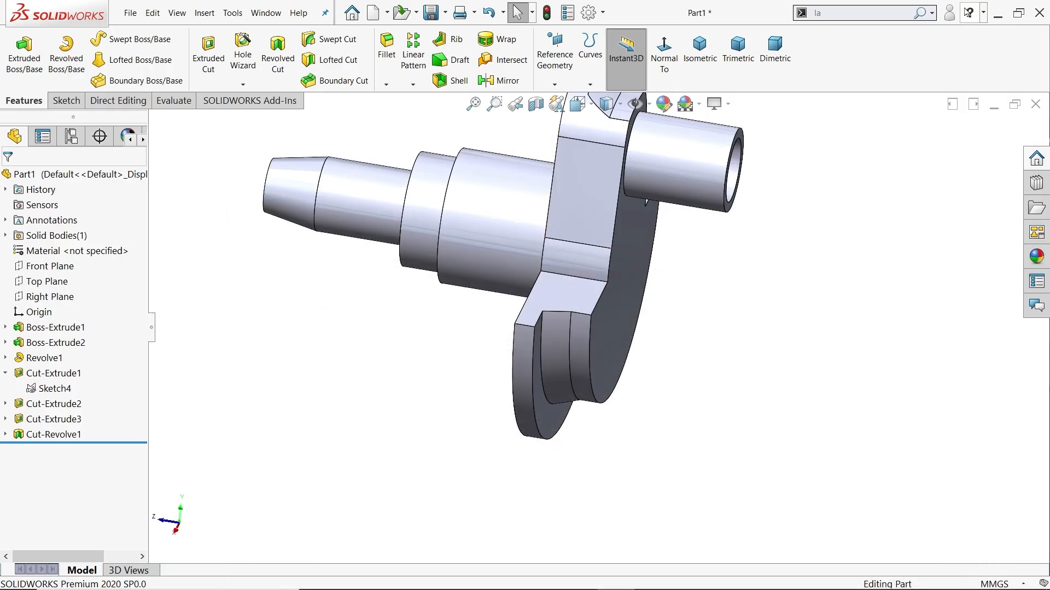
Start a new sketch on the Right Plane for cutting the upper part of the web
{"action": "scroll", "coordinate": [615, 274], "scroll_direction": "up", "scroll_amount": 1}
{"action": "scroll", "coordinate": [609, 274], "scroll_direction": "down", "scroll_amount": 3}
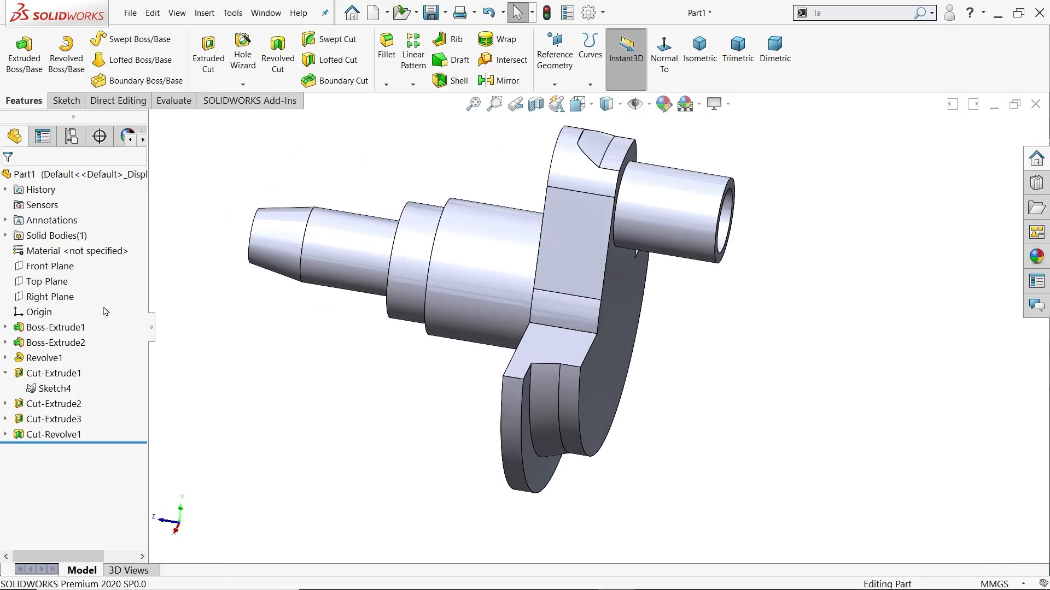
{"action": "left_click", "coordinate": [47, 298]}
{"action": "left_click", "coordinate": [64, 279]}
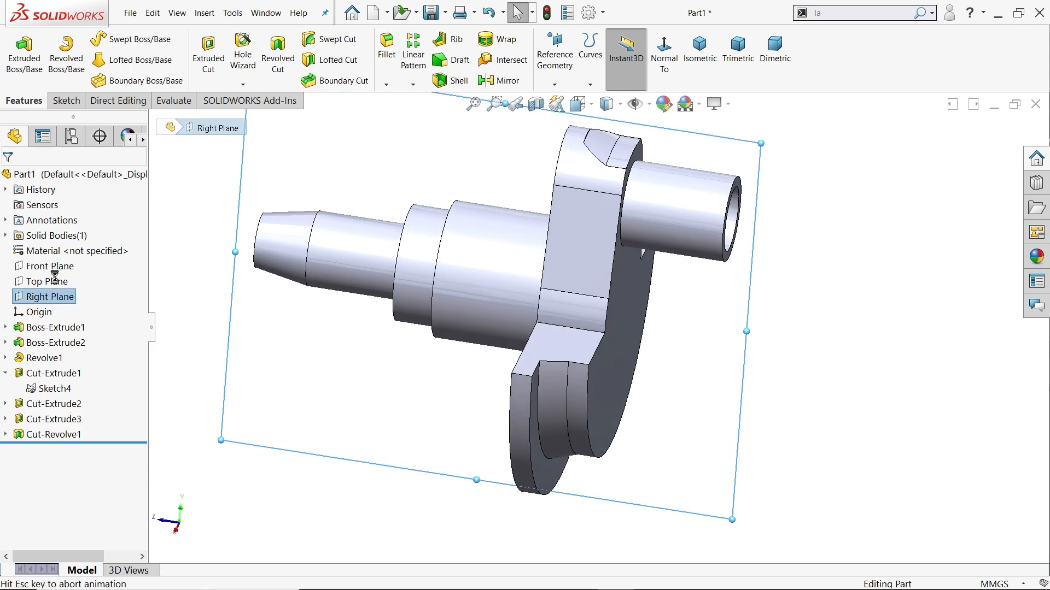
{"action": "scroll", "coordinate": [708, 132], "scroll_direction": "down", "scroll_amount": 4}
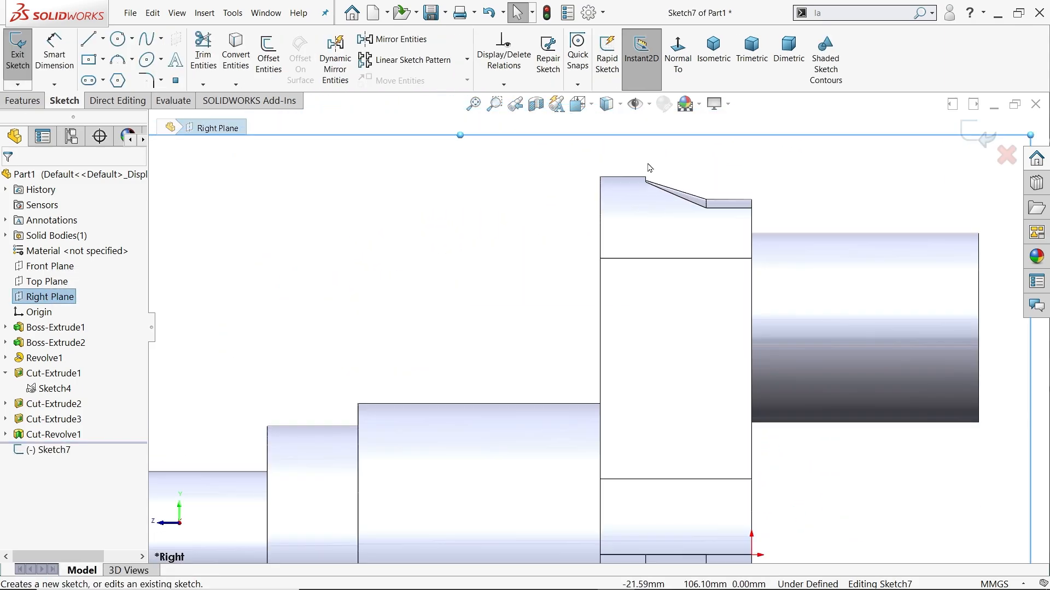
Sketch a horizontal edge about 5 mm long inside the web, a vertical edge up its shaft-side face and a horizontal edge above it
{"action": "left_click", "coordinate": [88, 41]}
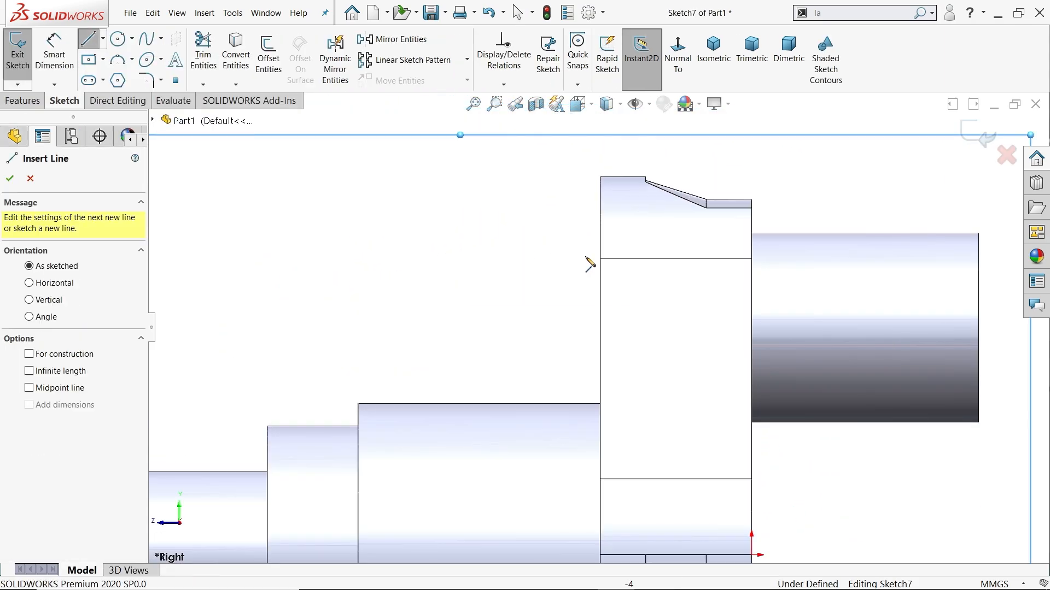
{"action": "scroll", "coordinate": [607, 270], "scroll_direction": "down", "scroll_amount": 1}
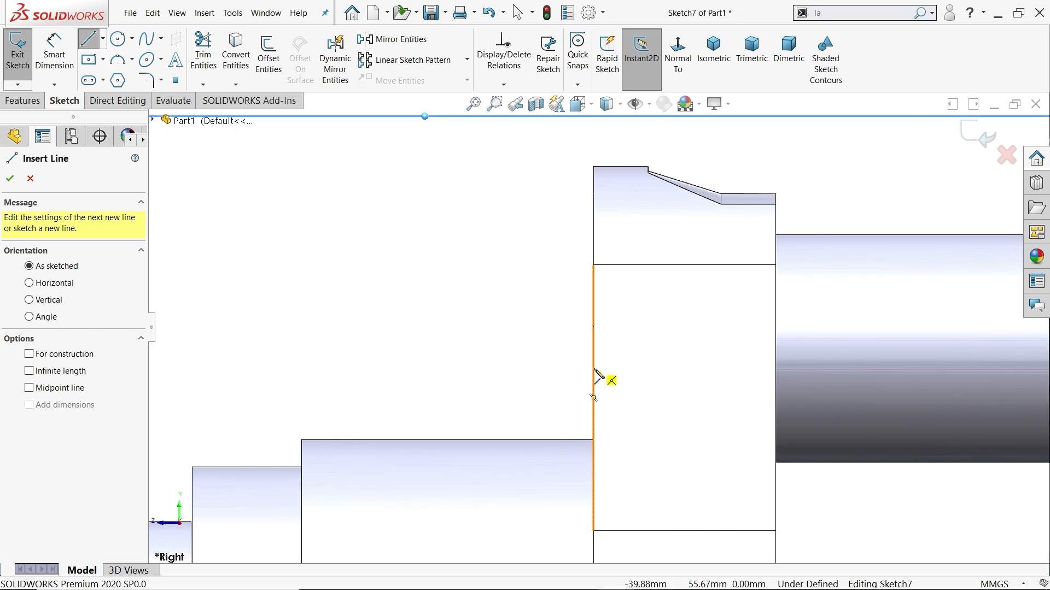
{"action": "left_click", "coordinate": [616, 368]}
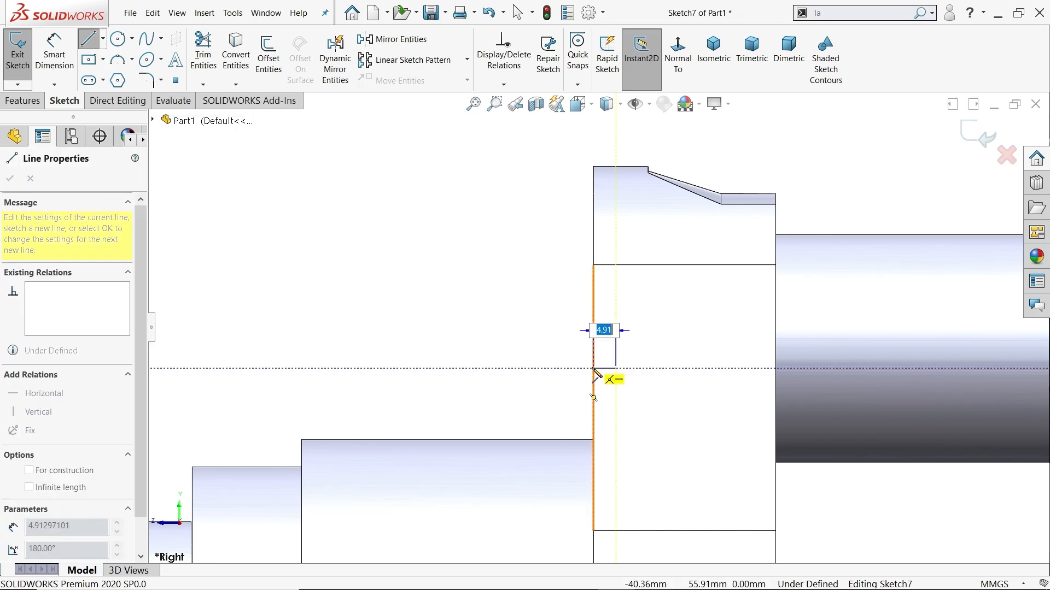
{"action": "left_click", "coordinate": [594, 368]}
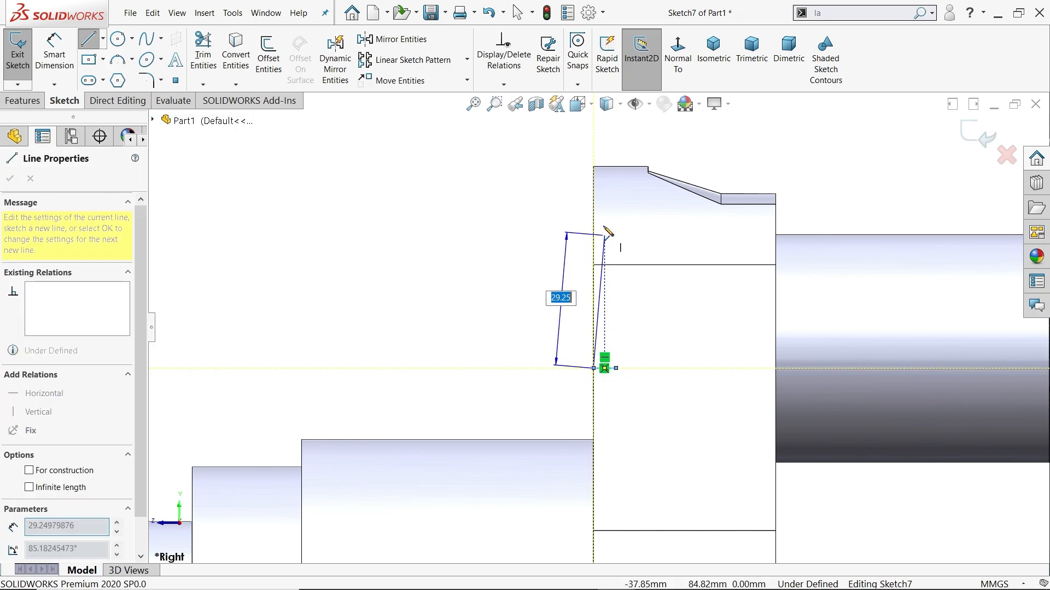
{"action": "left_click", "coordinate": [594, 151]}
{"action": "left_click", "coordinate": [712, 152]}
{"action": "right_click", "coordinate": [713, 158]}
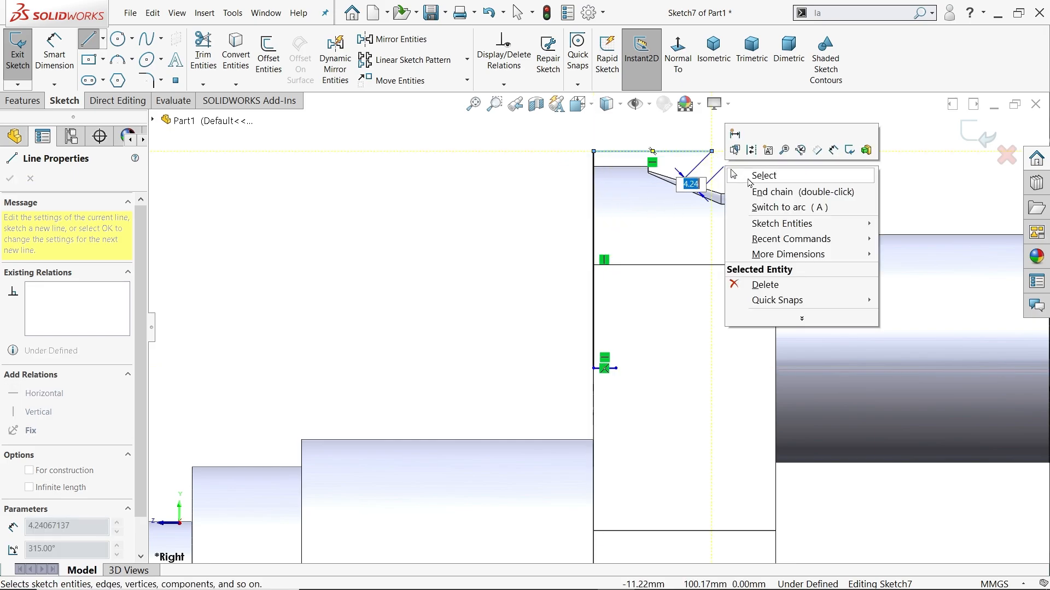
{"action": "left_click", "coordinate": [749, 177]}
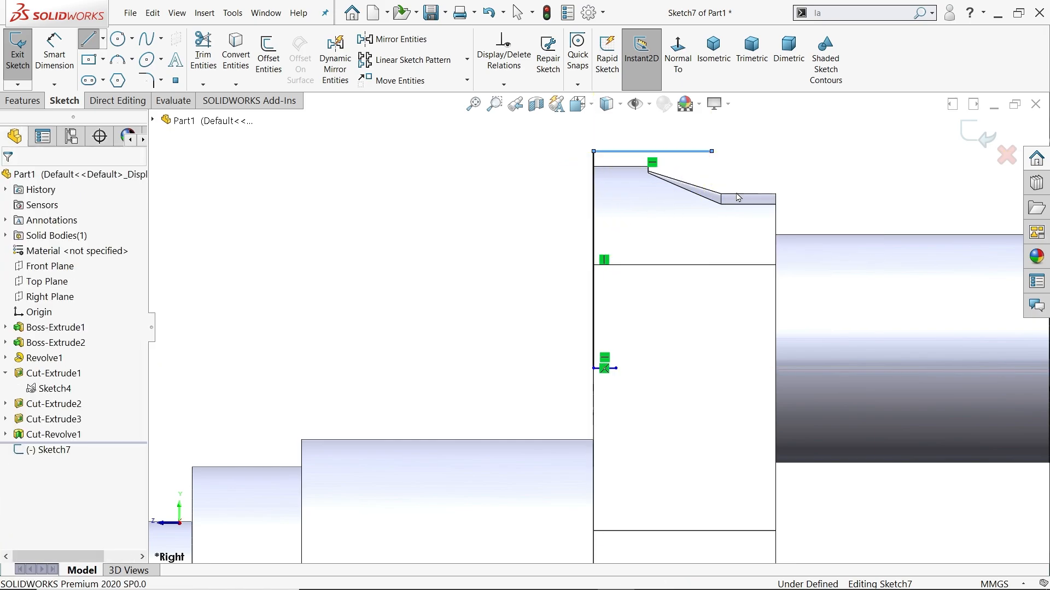
Close the web cut profile with a three-point arc from the short lower edge's inner end to the upper edge's free end
{"action": "left_click", "coordinate": [122, 62]}
{"action": "scroll", "coordinate": [710, 251], "scroll_direction": "down", "scroll_amount": 2}
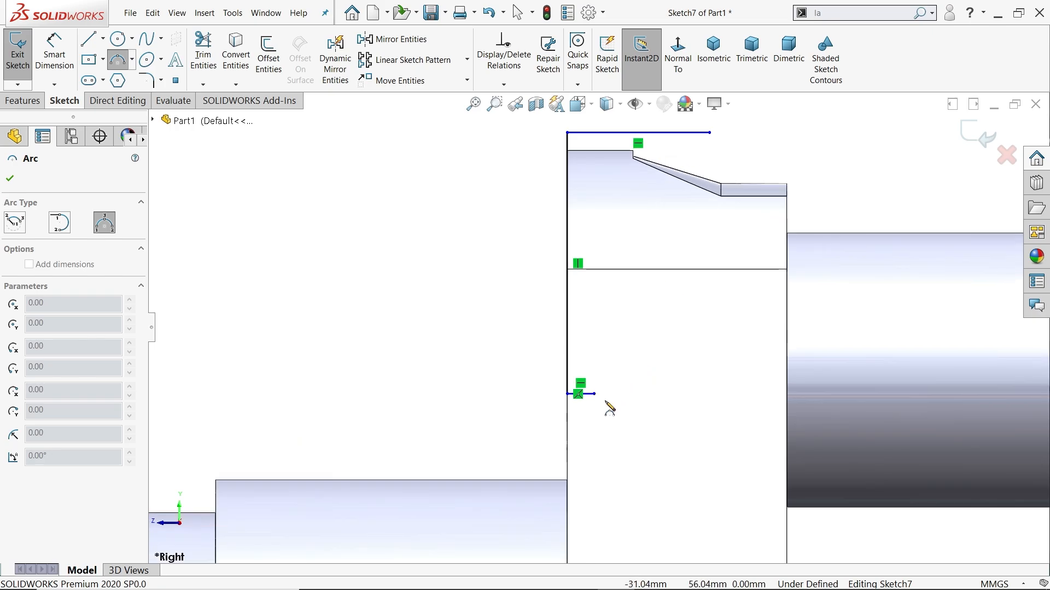
{"action": "left_click_drag", "start_coordinate": [595, 394], "coordinate": [710, 133]}
{"action": "left_click", "coordinate": [667, 208]}
{"action": "key", "text": "Escape"}
{"action": "scroll", "coordinate": [619, 413], "scroll_direction": "up", "scroll_amount": 1}
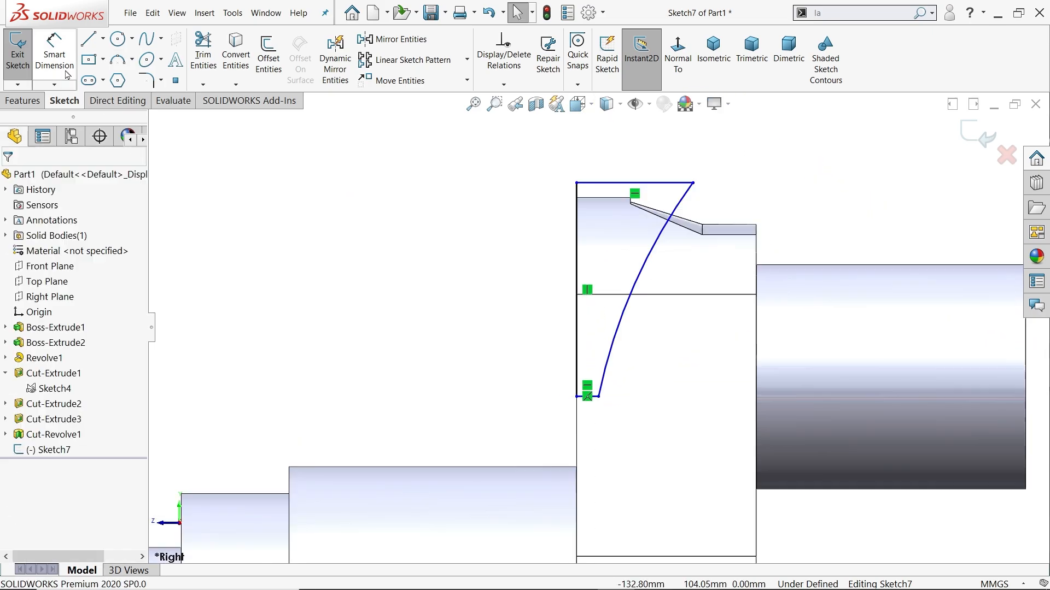
Dimension the profile's short lower edge to 4 mm and the arc's radius to 295 mm
{"action": "left_click", "coordinate": [60, 65]}
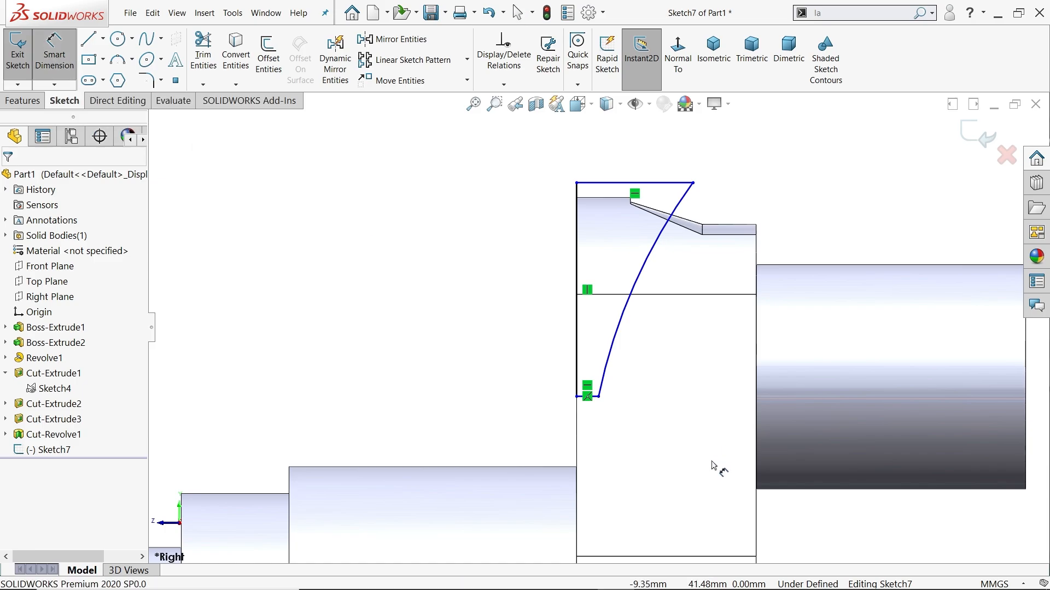
{"action": "left_click", "coordinate": [595, 402]}
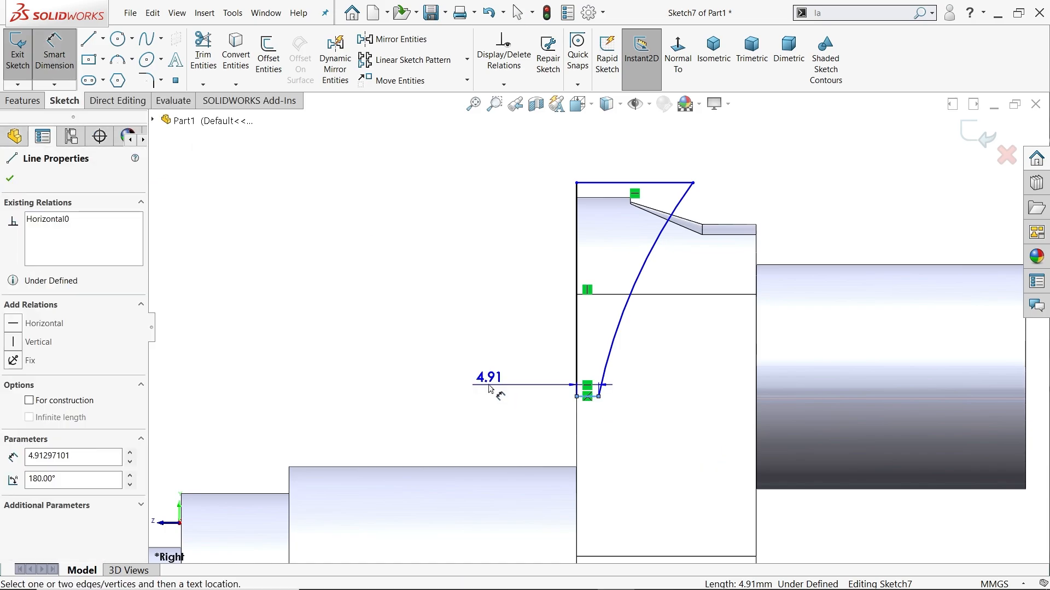
{"action": "left_click", "coordinate": [490, 388]}
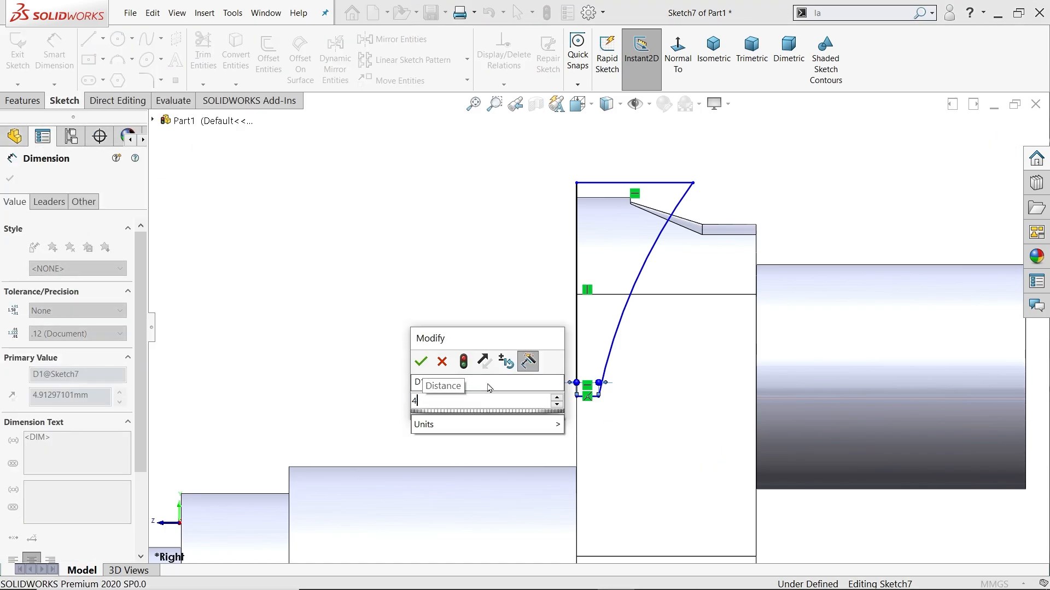
{"action": "left_click", "coordinate": [419, 358]}
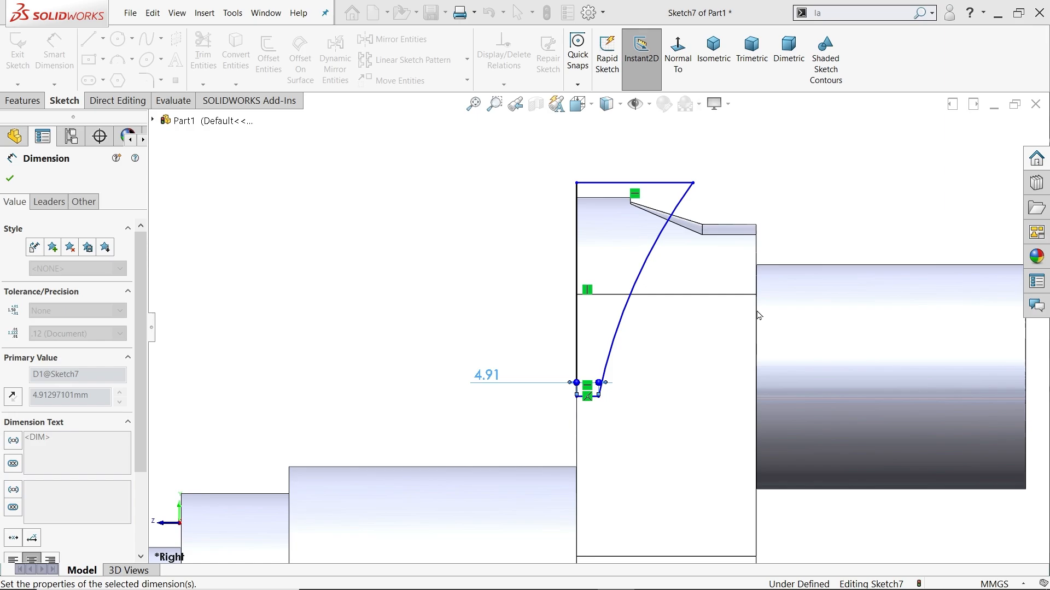
{"action": "left_click", "coordinate": [667, 266]}
{"action": "left_click", "coordinate": [667, 267]}
{"action": "type", "text": "200"}
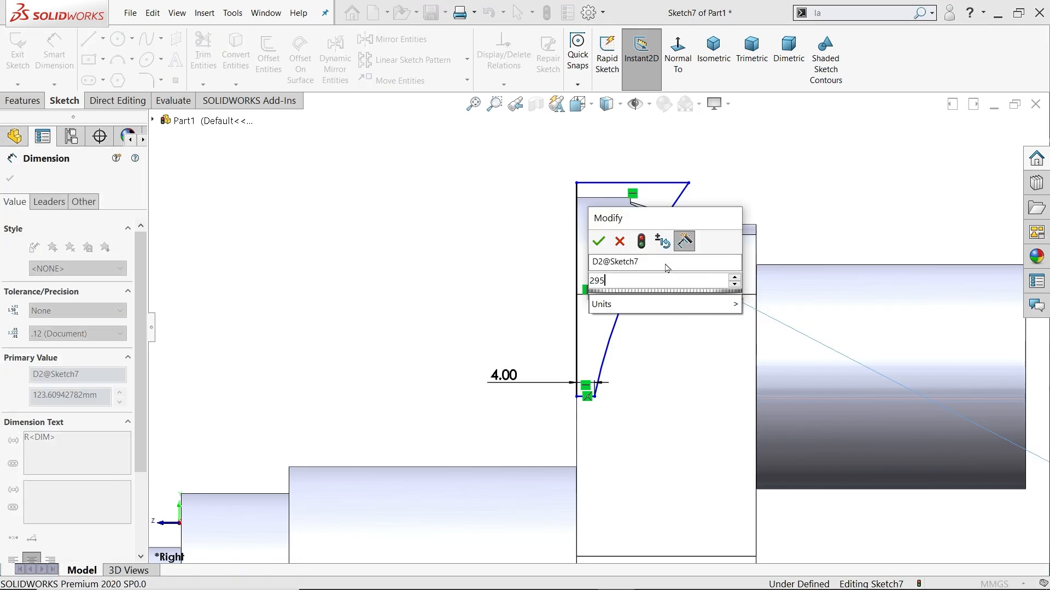
{"action": "key", "text": "Return"}
{"action": "scroll", "coordinate": [691, 310], "scroll_direction": "up", "scroll_amount": 9}
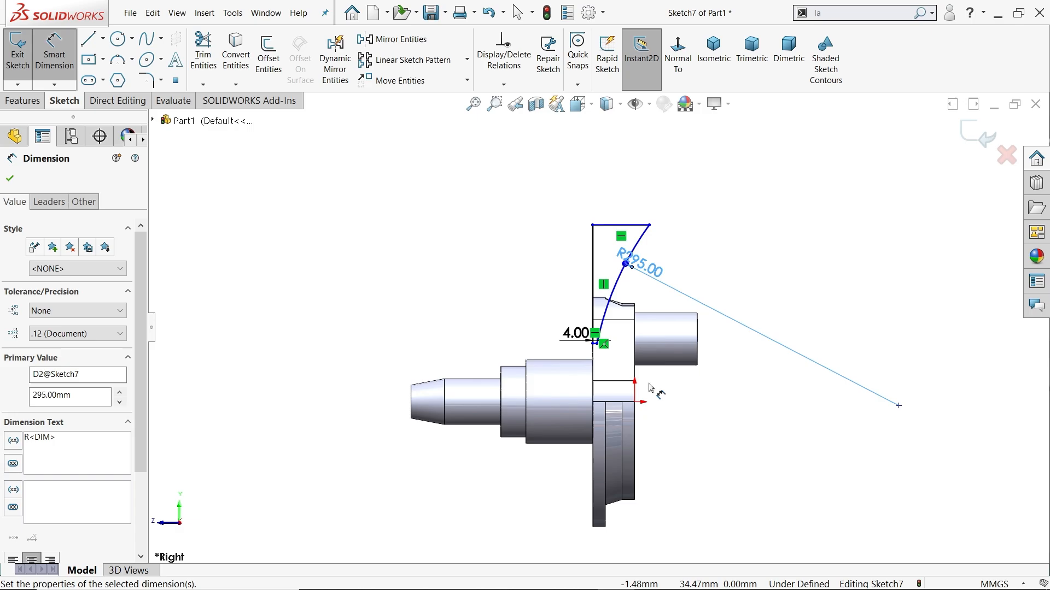
Draw a horizontal centerline about 33 mm long from the origin, away from the shaft
{"action": "scroll", "coordinate": [613, 411], "scroll_direction": "down", "scroll_amount": 3}
{"action": "scroll", "coordinate": [600, 337], "scroll_direction": "down", "scroll_amount": 2}
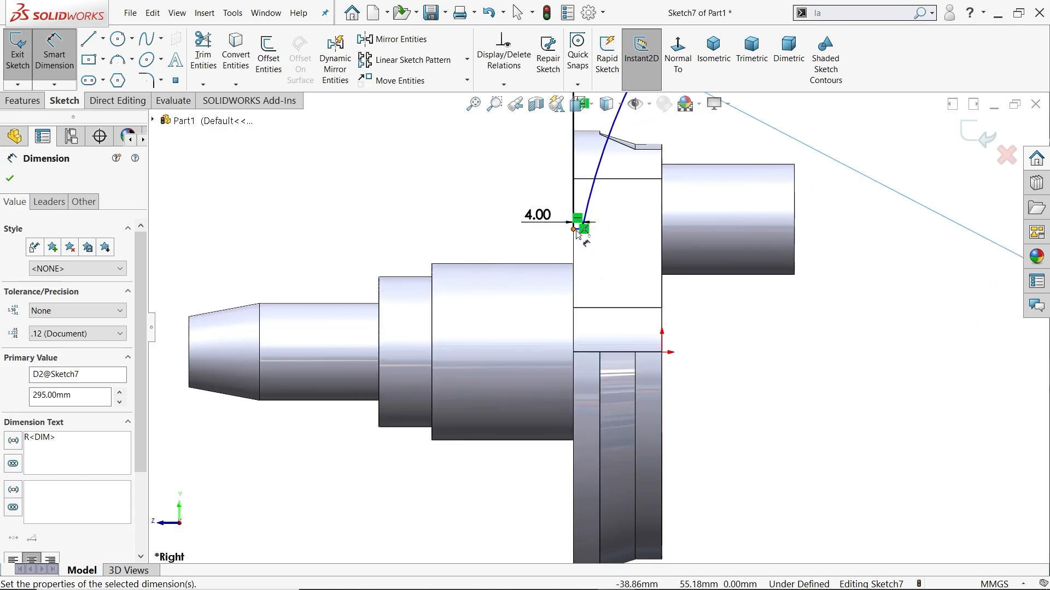
{"action": "left_click", "coordinate": [102, 39]}
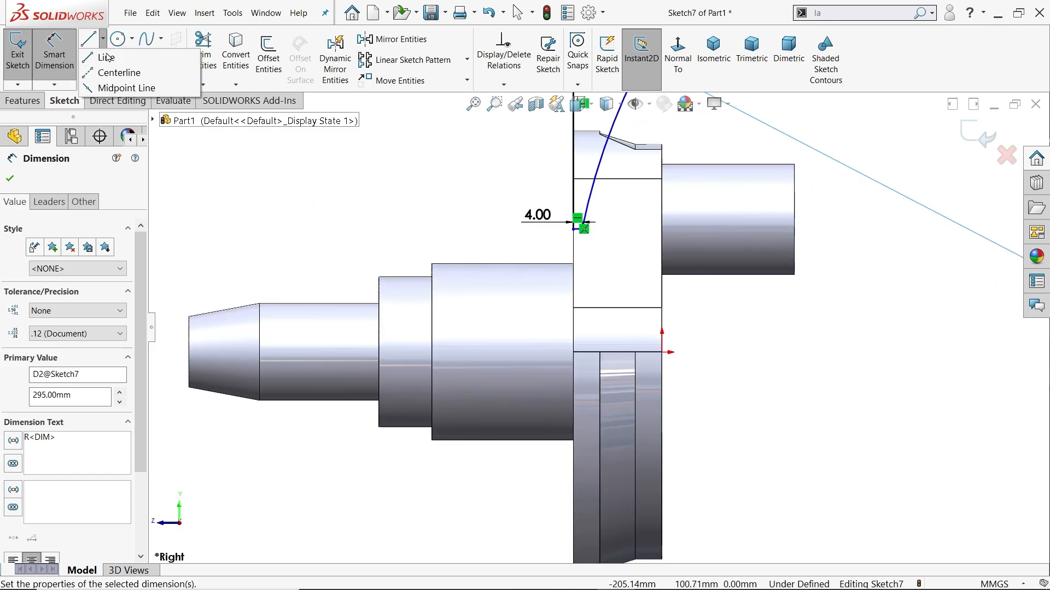
{"action": "left_click", "coordinate": [117, 73]}
{"action": "scroll", "coordinate": [579, 372], "scroll_direction": "down", "scroll_amount": 3}
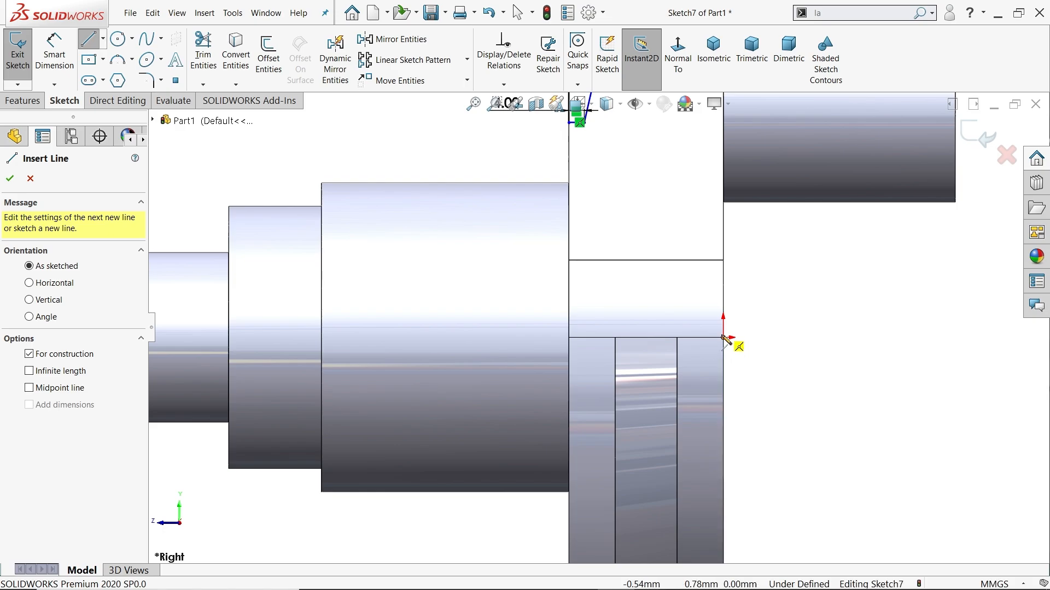
{"action": "left_click", "coordinate": [723, 337]}
{"action": "left_click", "coordinate": [787, 338]}
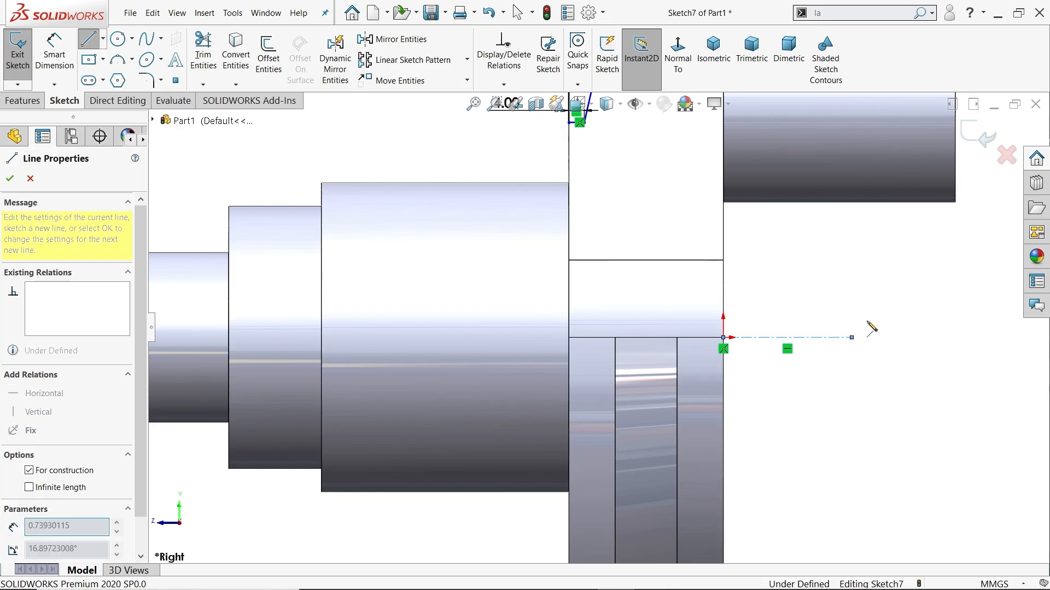
{"action": "right_click", "coordinate": [881, 316]}
{"action": "left_click", "coordinate": [891, 317]}
Dimension the distance between the profile's short lower edge and the centerline to 55 mm
{"action": "left_click", "coordinate": [54, 52]}
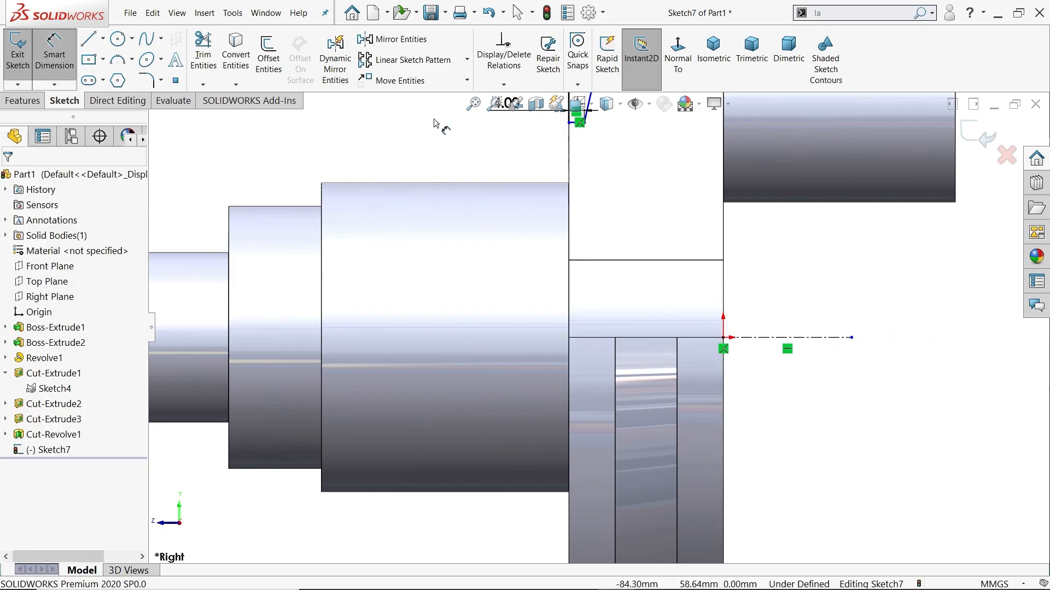
{"action": "scroll", "coordinate": [582, 134], "scroll_direction": "down", "scroll_amount": 5}
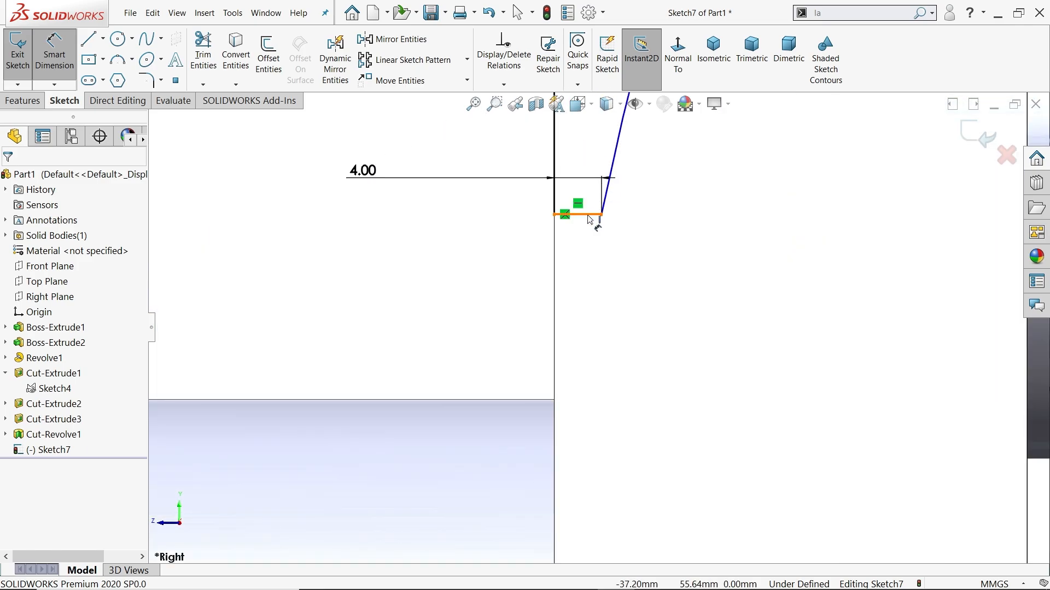
{"action": "left_click", "coordinate": [587, 215]}
{"action": "scroll", "coordinate": [651, 253], "scroll_direction": "up", "scroll_amount": 4}
{"action": "left_click", "coordinate": [776, 481]}
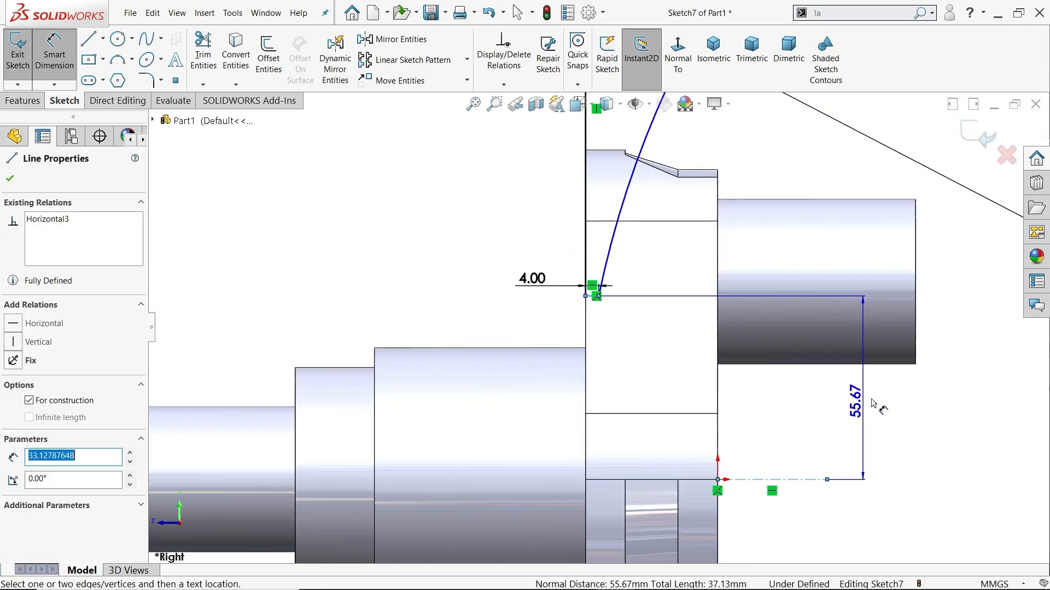
{"action": "left_click", "coordinate": [949, 377]}
{"action": "type", "text": "55"}
{"action": "key", "text": "Return"}
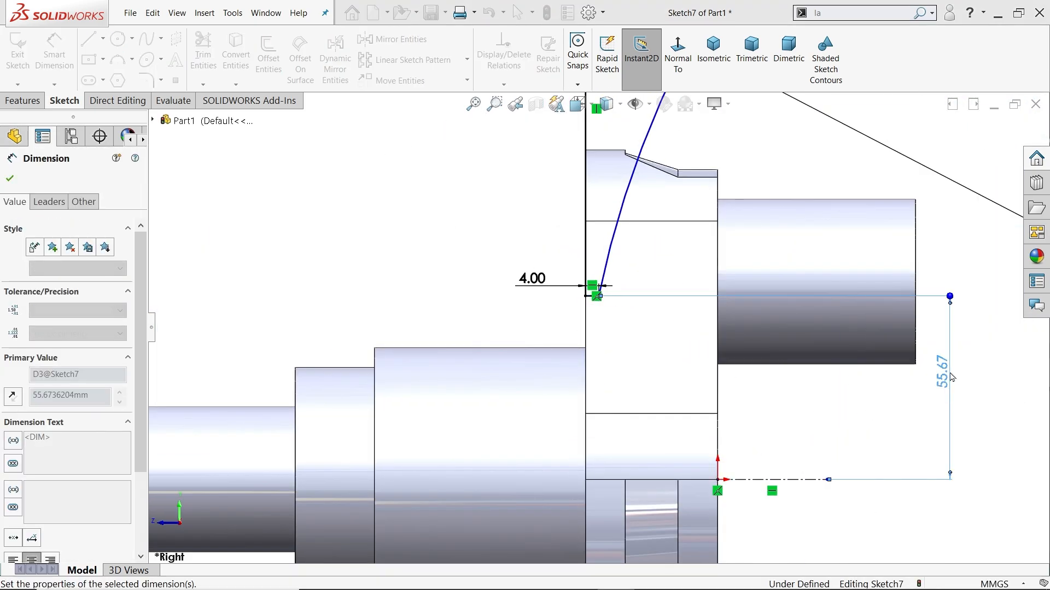
{"action": "scroll", "coordinate": [696, 263], "scroll_direction": "up", "scroll_amount": 4}
{"action": "scroll", "coordinate": [645, 208], "scroll_direction": "down", "scroll_amount": 3}
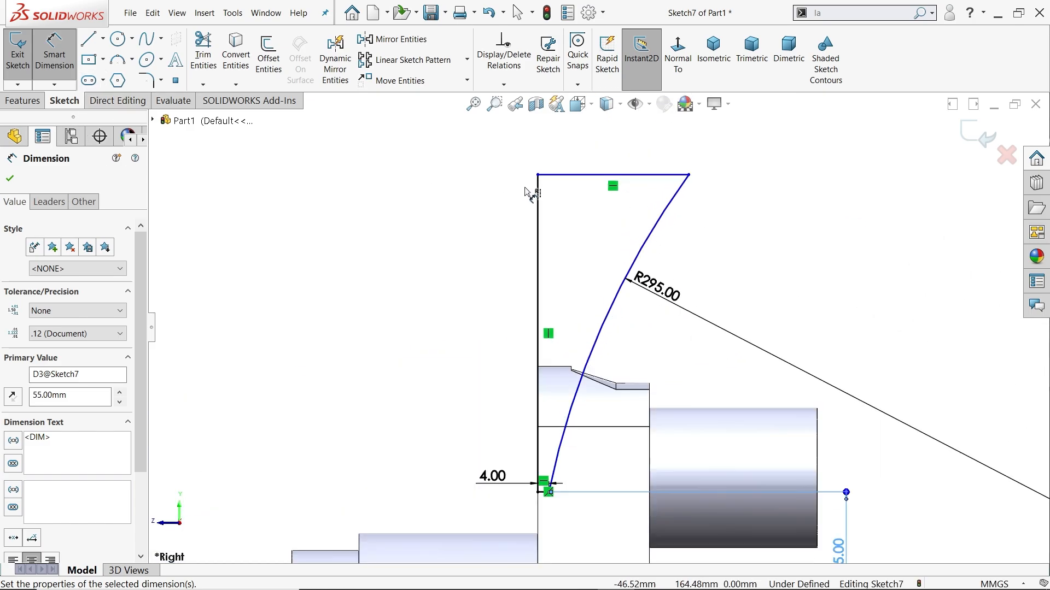
{"action": "left_click", "coordinate": [12, 179]}
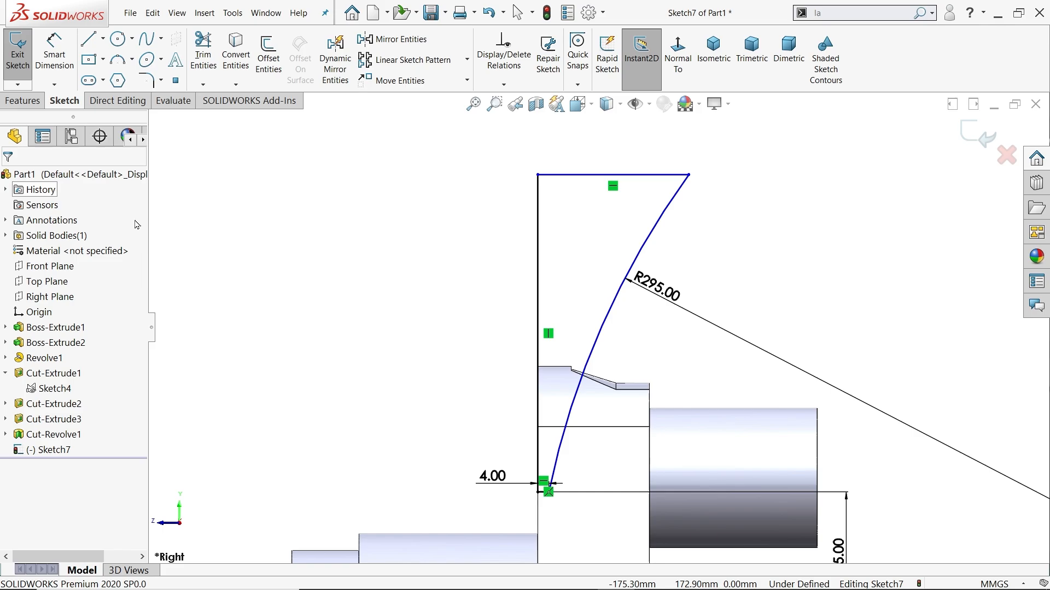
Lower the profile's upper edge to just above the web and move the arc's upper endpoint to about 101 mm above the origin
{"action": "scroll", "coordinate": [551, 394], "scroll_direction": "up", "scroll_amount": 2}
{"action": "scroll", "coordinate": [591, 332], "scroll_direction": "down", "scroll_amount": 1}
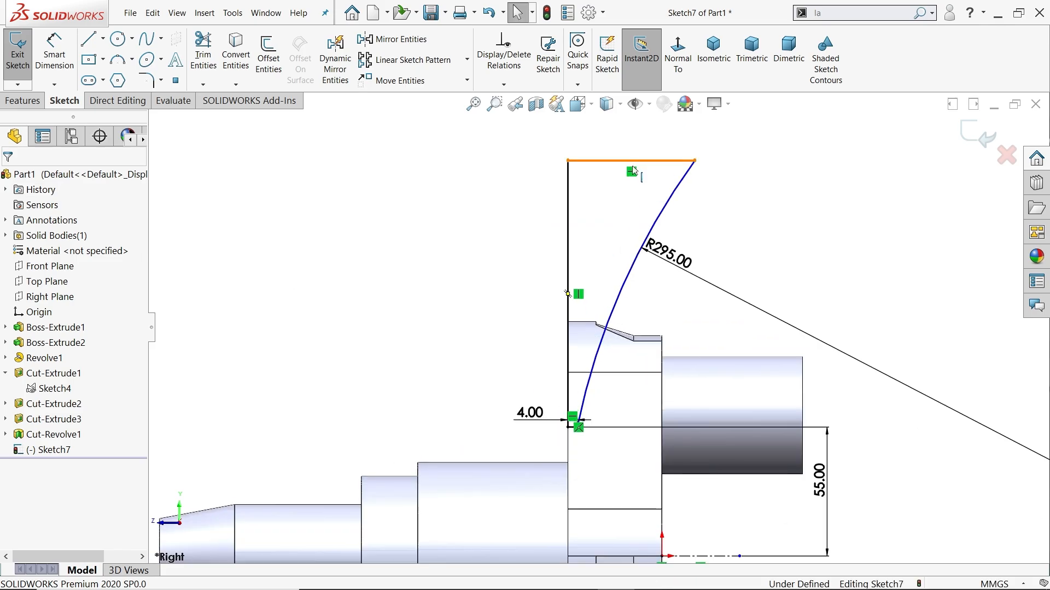
{"action": "left_click_drag", "start_coordinate": [632, 171], "coordinate": [616, 296]}
{"action": "scroll", "coordinate": [607, 343], "scroll_direction": "down", "scroll_amount": 3}
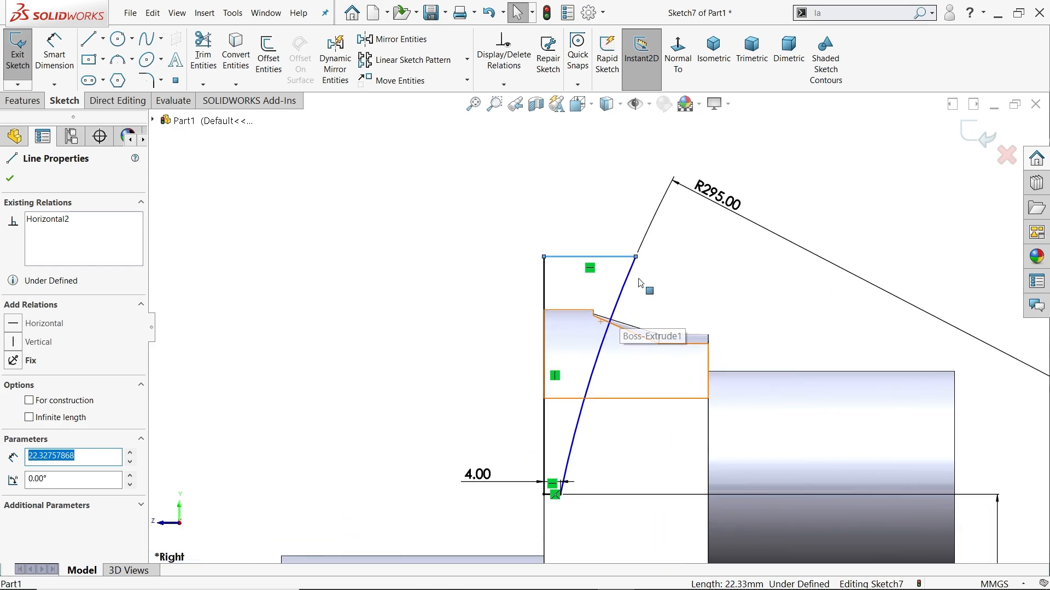
{"action": "mouse_move", "coordinate": [636, 257]}
{"action": "left_mouse_down"}
{"action": "mouse_move", "coordinate": [685, 289]}
{"action": "mouse_move", "coordinate": [700, 316]}
{"action": "mouse_move", "coordinate": [682, 308]}
{"action": "left_mouse_up"}
{"action": "scroll", "coordinate": [676, 350], "scroll_direction": "down", "scroll_amount": 5}
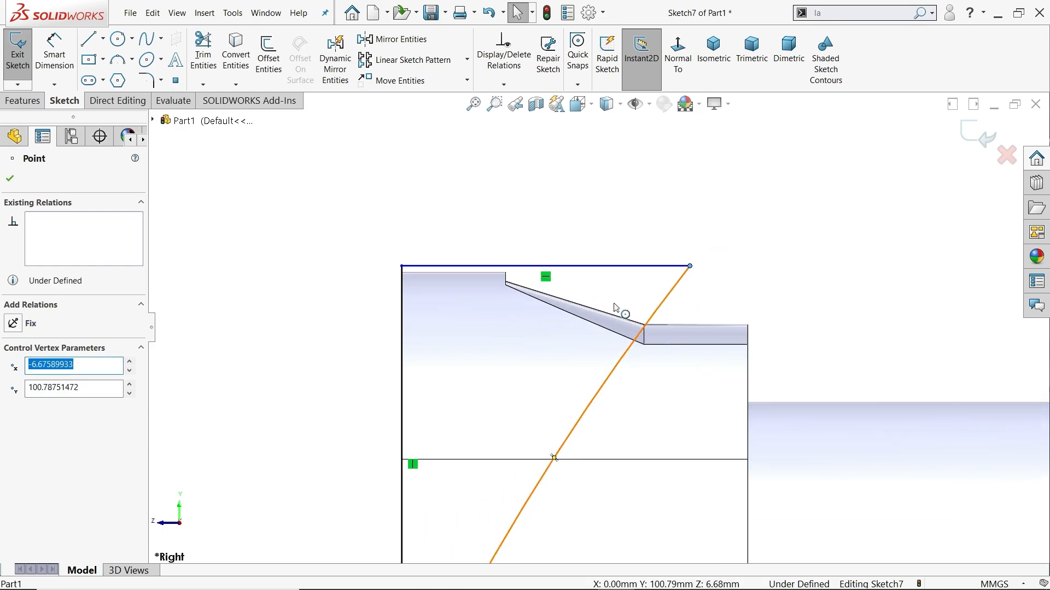
{"action": "scroll", "coordinate": [518, 282], "scroll_direction": "up", "scroll_amount": 8}
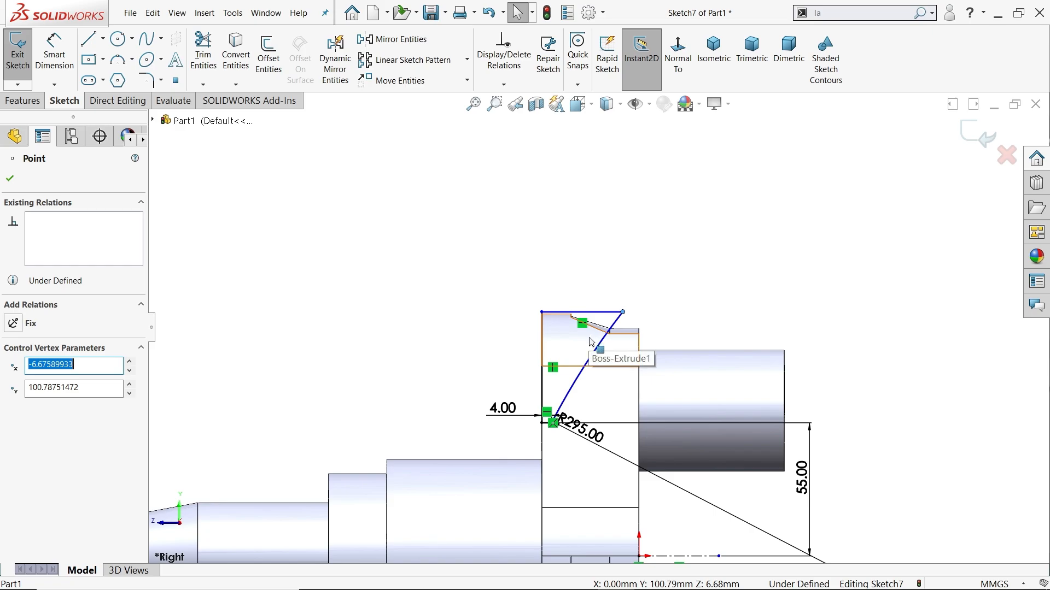
{"action": "scroll", "coordinate": [576, 323], "scroll_direction": "down", "scroll_amount": 2}
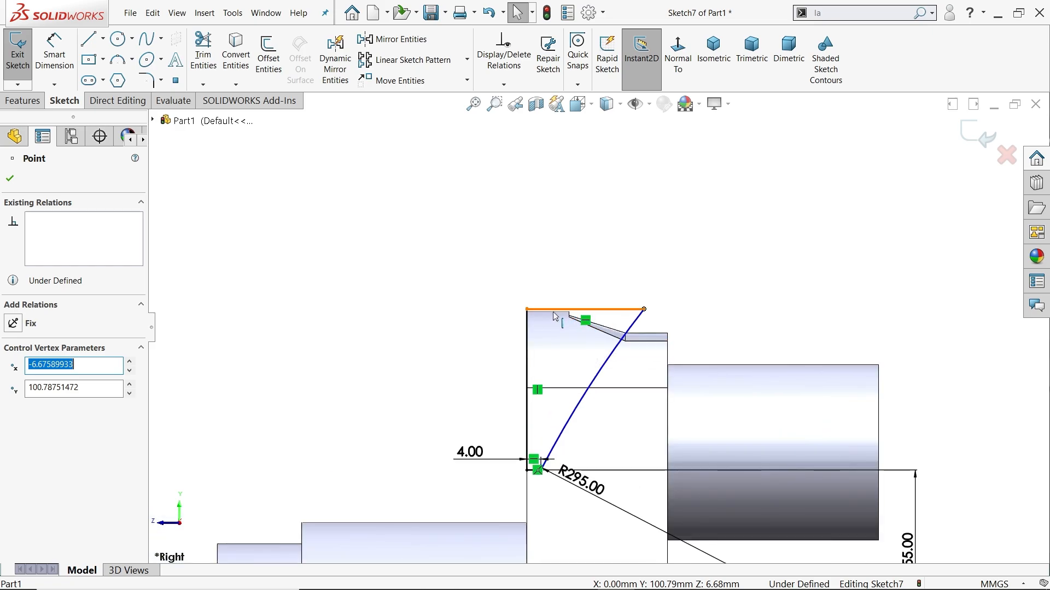
{"action": "scroll", "coordinate": [568, 328], "scroll_direction": "down", "scroll_amount": 3}
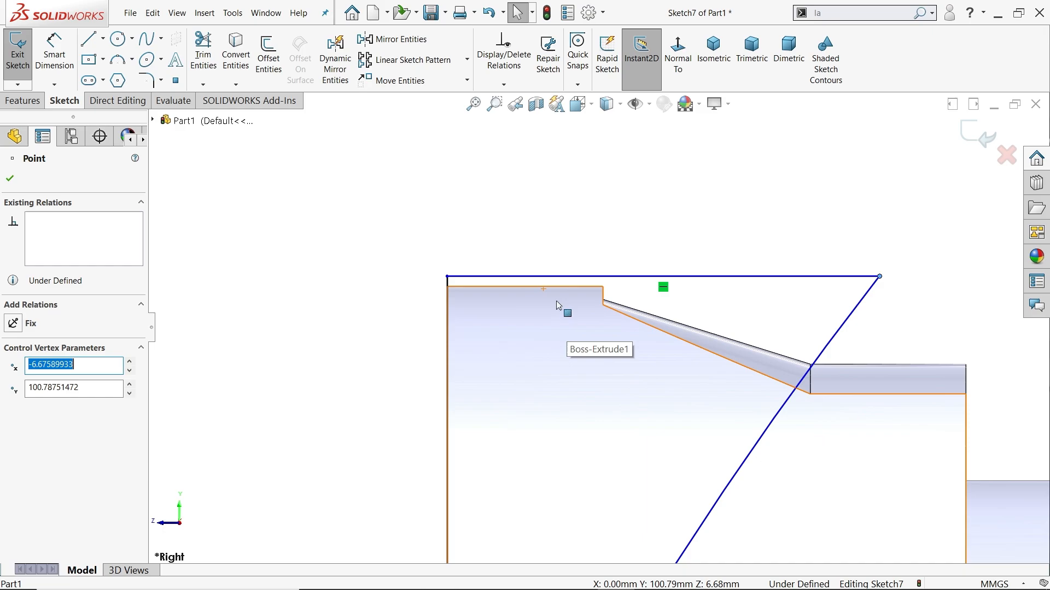
Make the profile's upper edge collinear with the top edge of the crank web
{"action": "key", "text": "Escape"}
{"action": "left_click", "coordinate": [580, 281]}
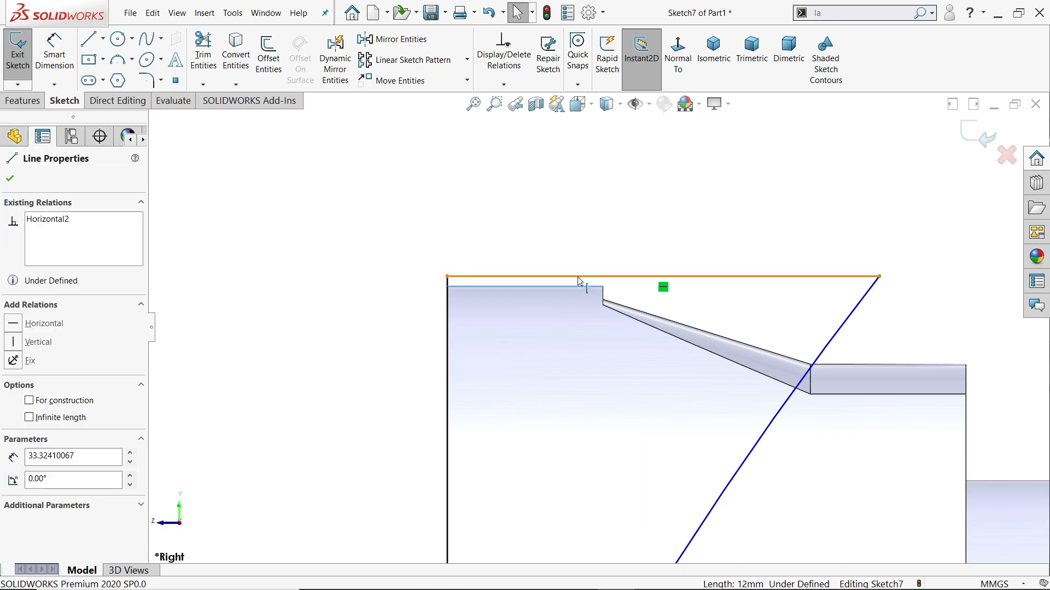
{"action": "left_click", "coordinate": [578, 286], "text": "ctrl"}
{"action": "left_click", "coordinate": [610, 228]}
{"action": "left_click", "coordinate": [546, 221]}
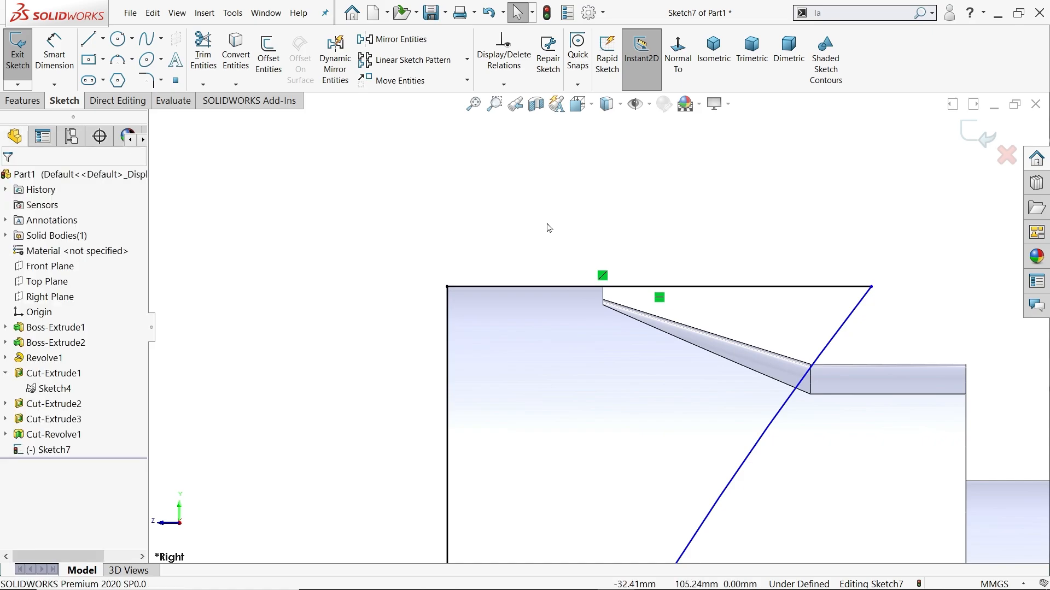
Move the R295 radius dimension higher up along the arc, clear of the profile's short lower edge
{"action": "scroll", "coordinate": [549, 226], "scroll_direction": "up", "scroll_amount": 10}
{"action": "scroll", "coordinate": [613, 316], "scroll_direction": "down", "scroll_amount": 3}
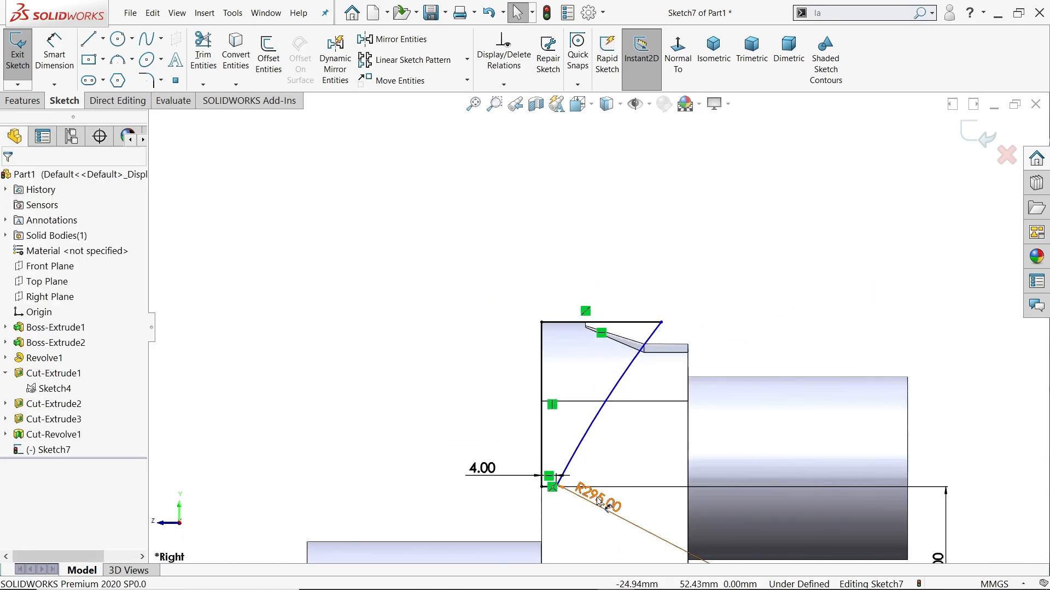
{"action": "left_click_drag", "start_coordinate": [602, 500], "coordinate": [683, 398]}
Dimension the horizontal distance between the arc's upper endpoint and the web's crankpin-side face to 7.2 mm
{"action": "scroll", "coordinate": [706, 326], "scroll_direction": "down", "scroll_amount": 6}
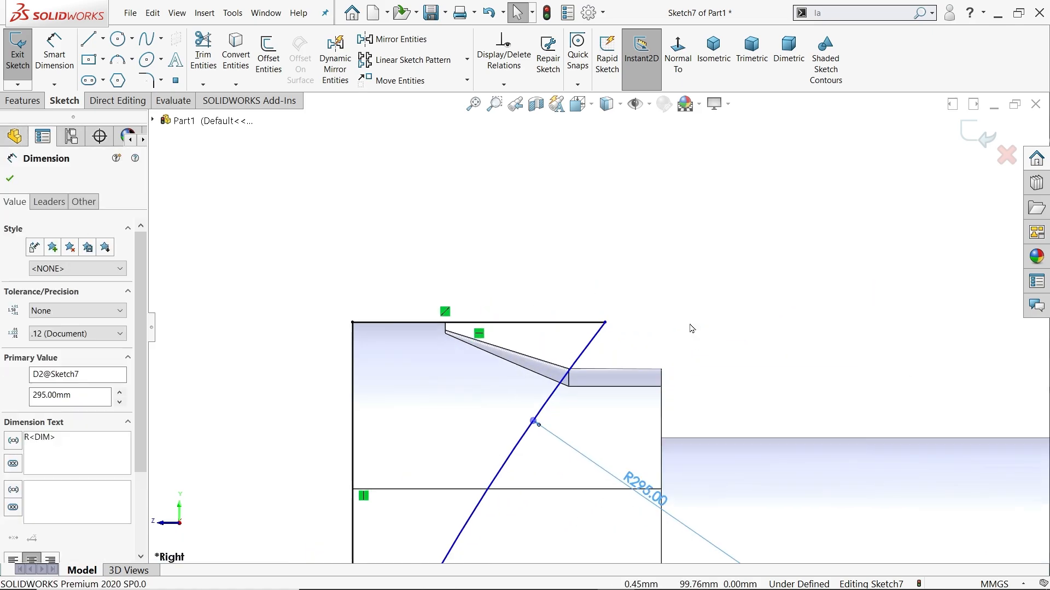
{"action": "left_click", "coordinate": [54, 53]}
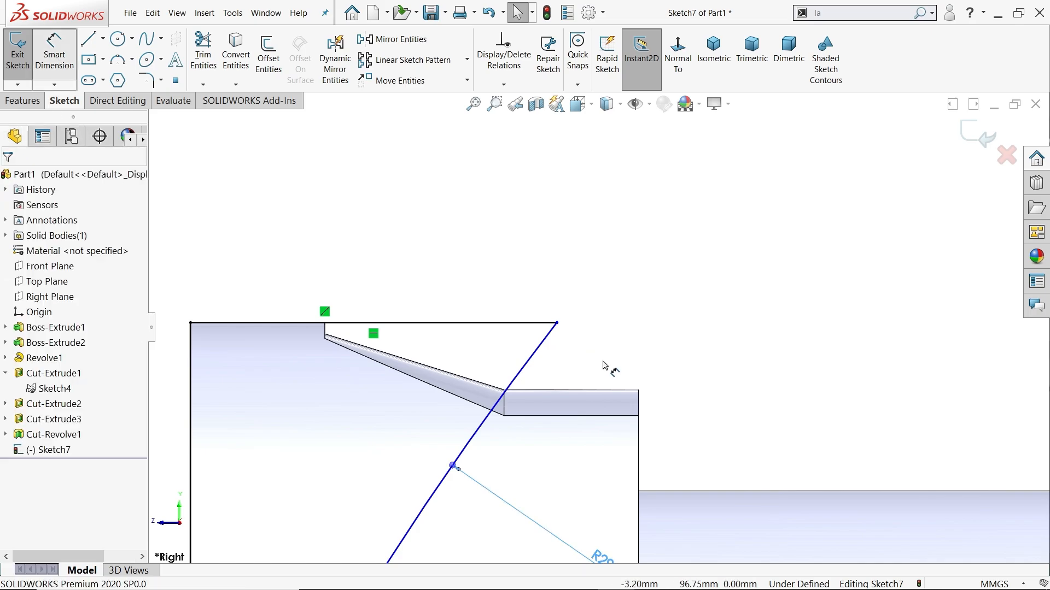
{"action": "scroll", "coordinate": [607, 367], "scroll_direction": "up", "scroll_amount": 3}
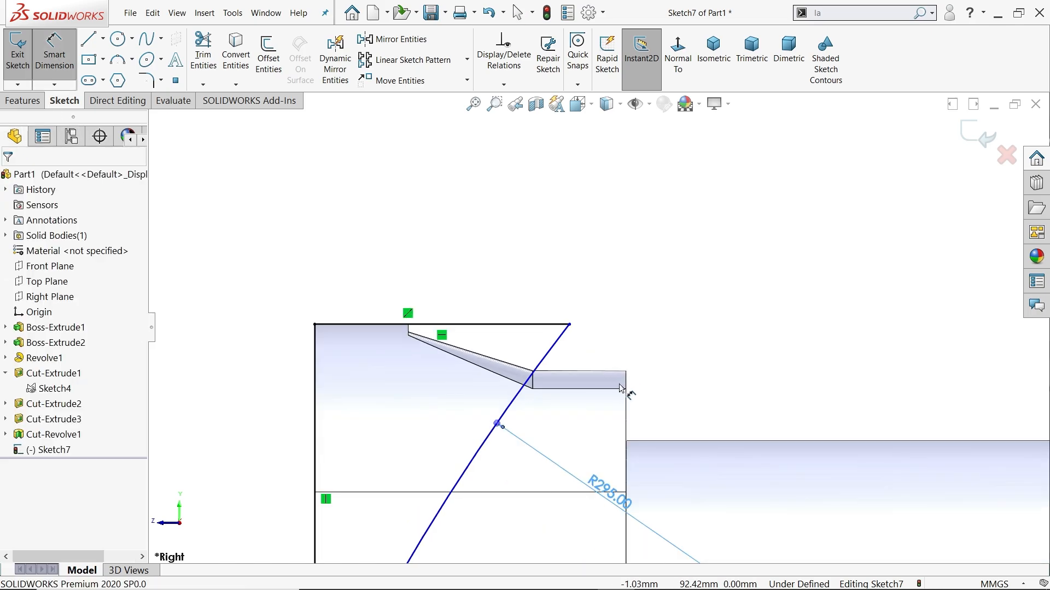
{"action": "left_click", "coordinate": [569, 325]}
{"action": "left_click", "coordinate": [595, 283]}
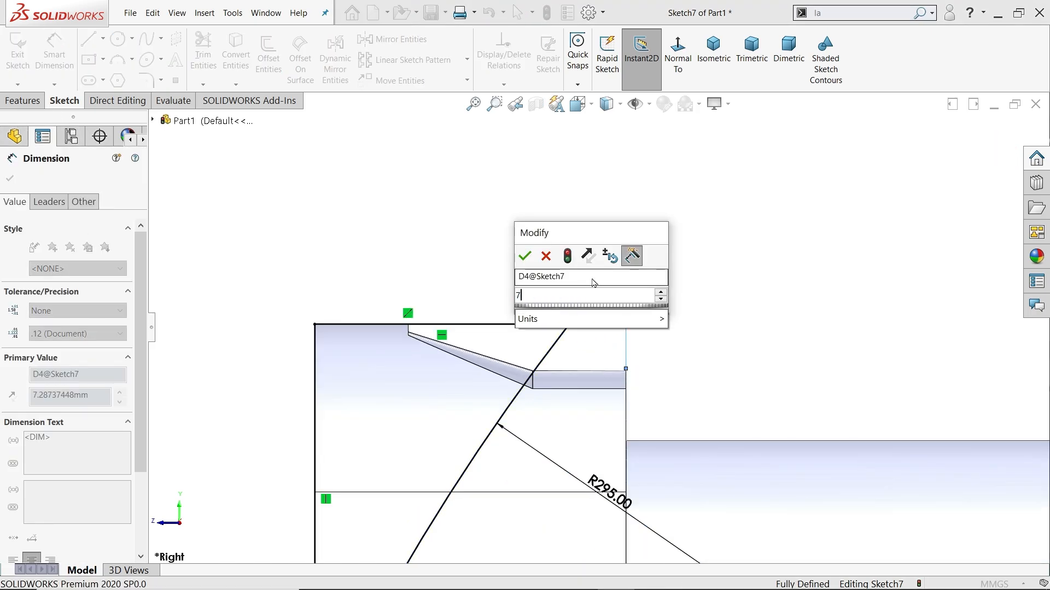
{"action": "type", "text": "7.2"}
{"action": "key", "text": "Return"}
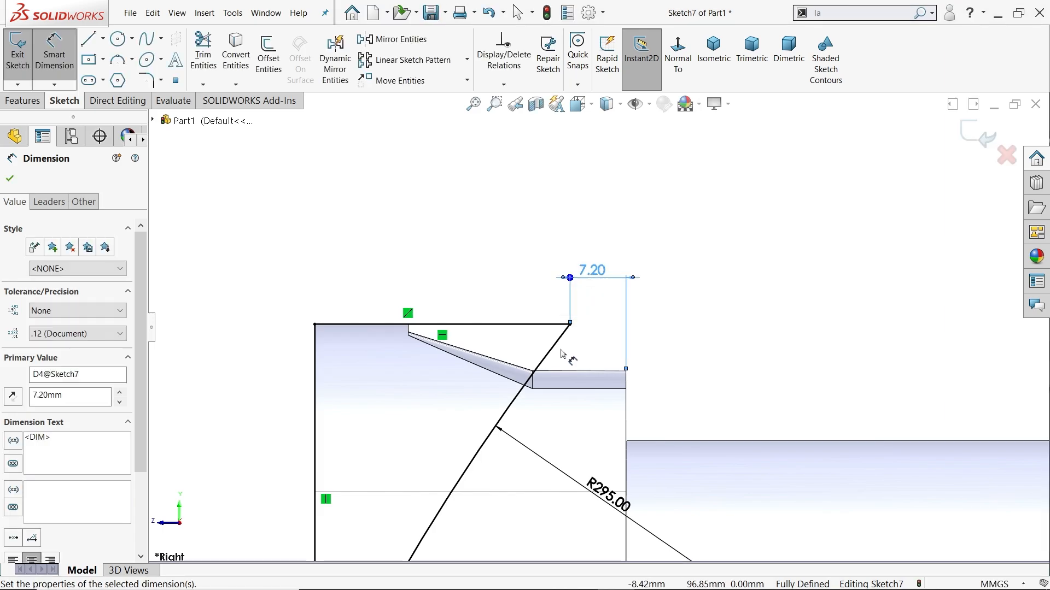
Start a revolved cut of the profile about the horizontal centerline with an angle of 180 degrees
{"action": "scroll", "coordinate": [569, 356], "scroll_direction": "up", "scroll_amount": 5}
{"action": "scroll", "coordinate": [558, 411], "scroll_direction": "down", "scroll_amount": 5}
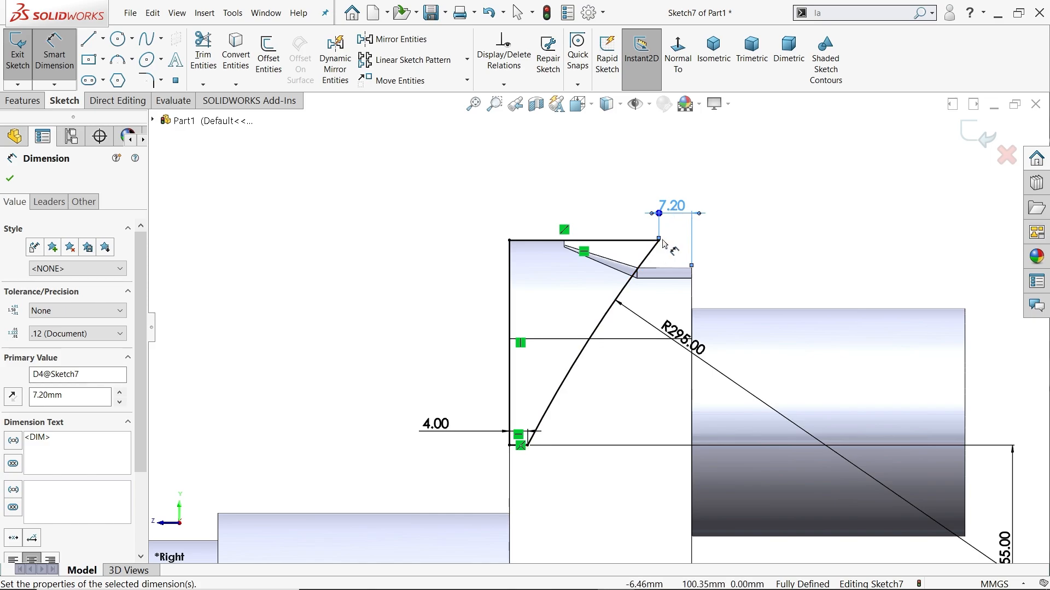
{"action": "left_click", "coordinate": [23, 101]}
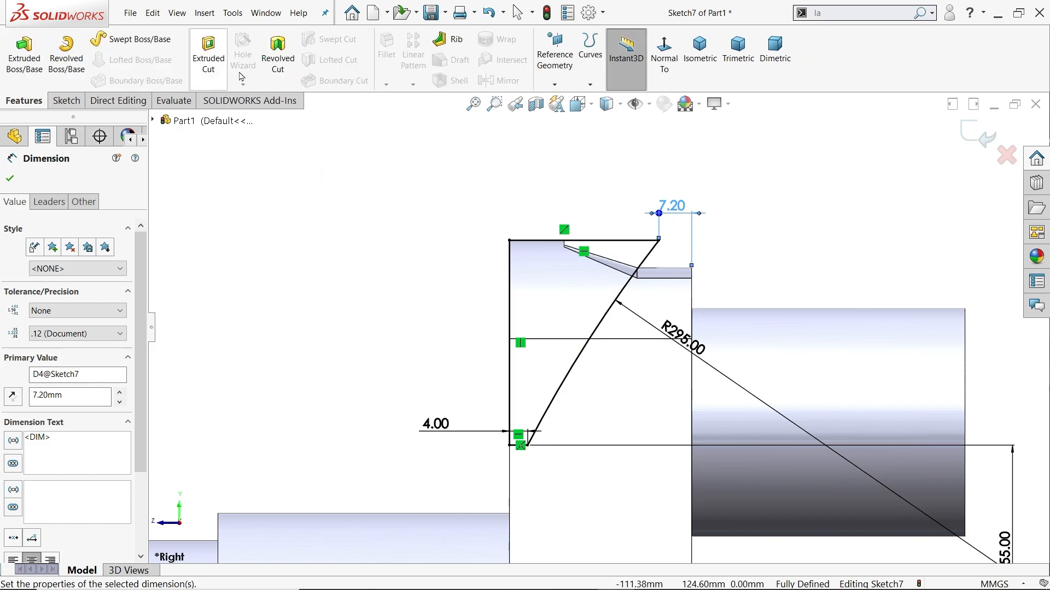
{"action": "left_click", "coordinate": [278, 59]}
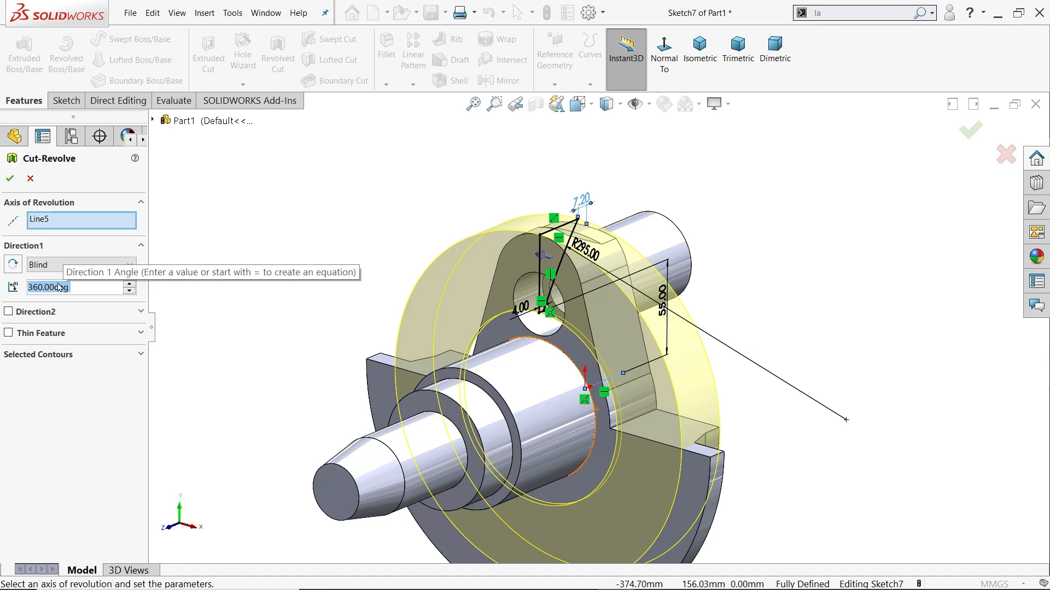
{"action": "type", "text": "180"}
{"action": "key", "text": "Return"}
Set the revolved cut's direction to Mid Plane and create the cut across the web's upper part
{"action": "scroll", "coordinate": [385, 317], "scroll_direction": "up", "scroll_amount": 3}
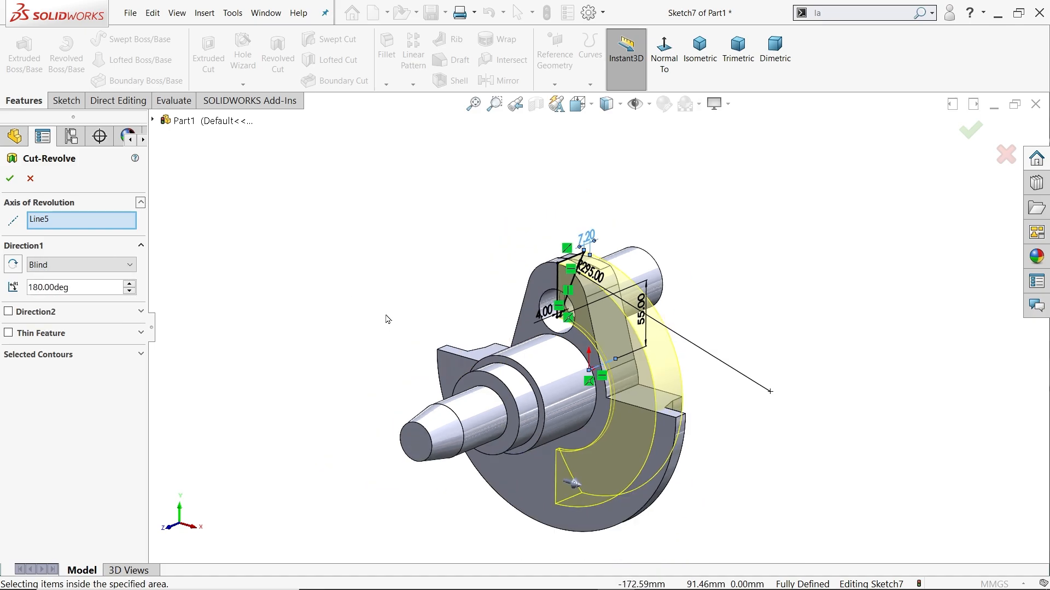
{"action": "scroll", "coordinate": [593, 394], "scroll_direction": "down", "scroll_amount": 3}
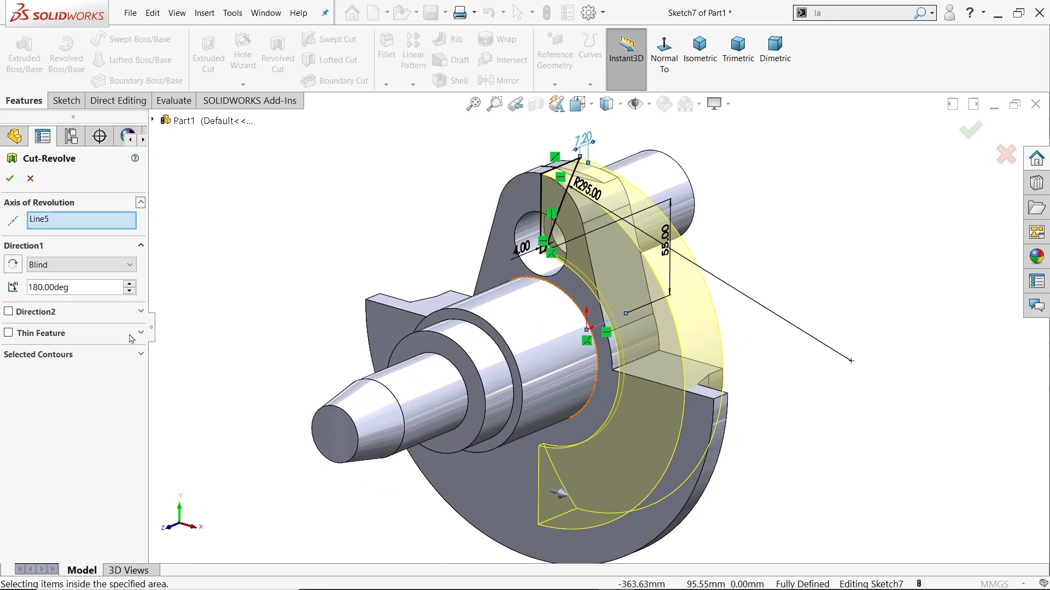
{"action": "left_click", "coordinate": [53, 267]}
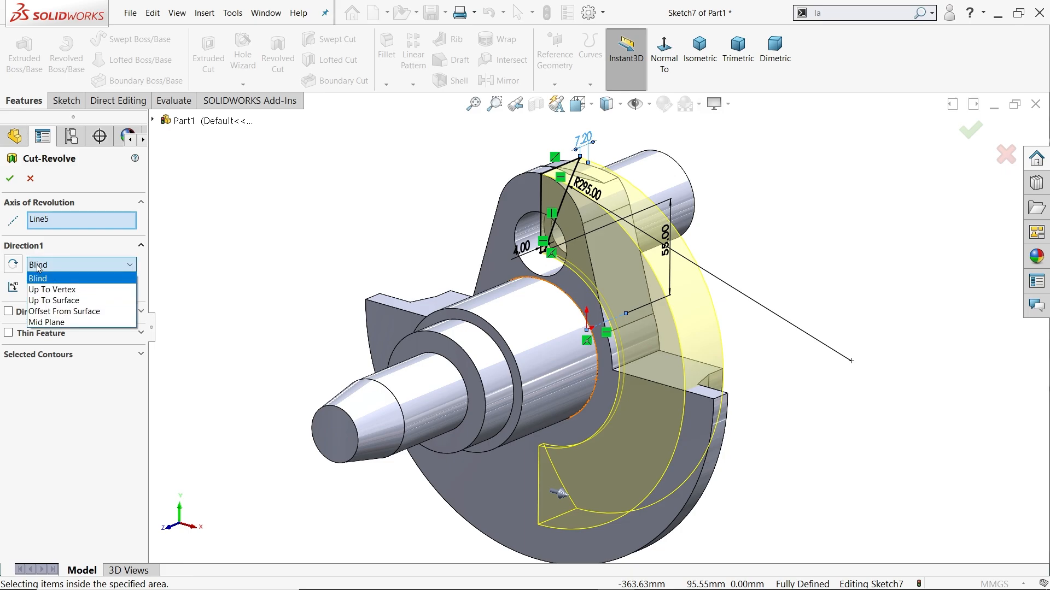
{"action": "left_click", "coordinate": [56, 324]}
{"action": "middle_click_drag", "start_coordinate": [325, 312], "coordinate": [147, 265]}
{"action": "left_click", "coordinate": [8, 182]}
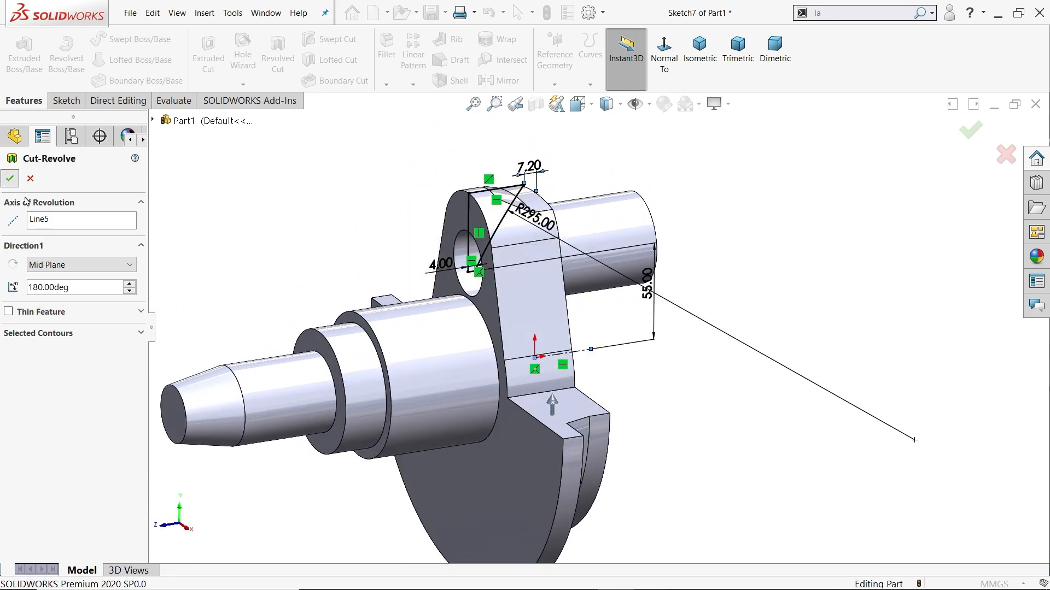
{"action": "left_click", "coordinate": [283, 235]}
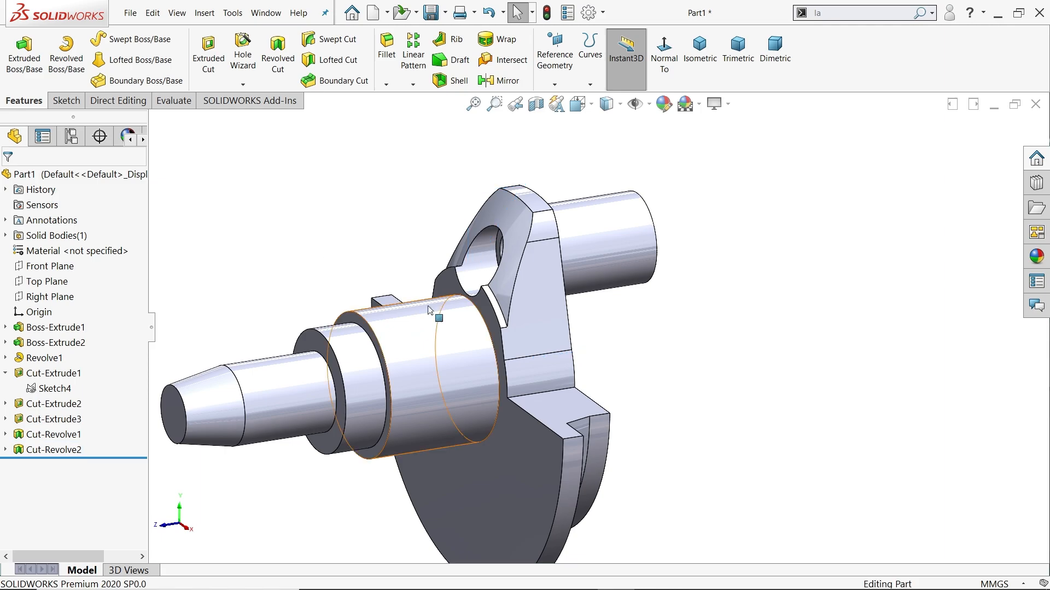
Start a symmetric 7.5 mm fillet on the circular edge where the large shaft journal meets the web
{"action": "scroll", "coordinate": [488, 319], "scroll_direction": "down", "scroll_amount": 2}
{"action": "mouse_move", "coordinate": [523, 311]}
{"action": "middle_mouse_down"}
{"action": "mouse_move", "coordinate": [544, 319]}
{"action": "mouse_move", "coordinate": [568, 287]}
{"action": "mouse_move", "coordinate": [490, 283]}
{"action": "middle_mouse_up"}
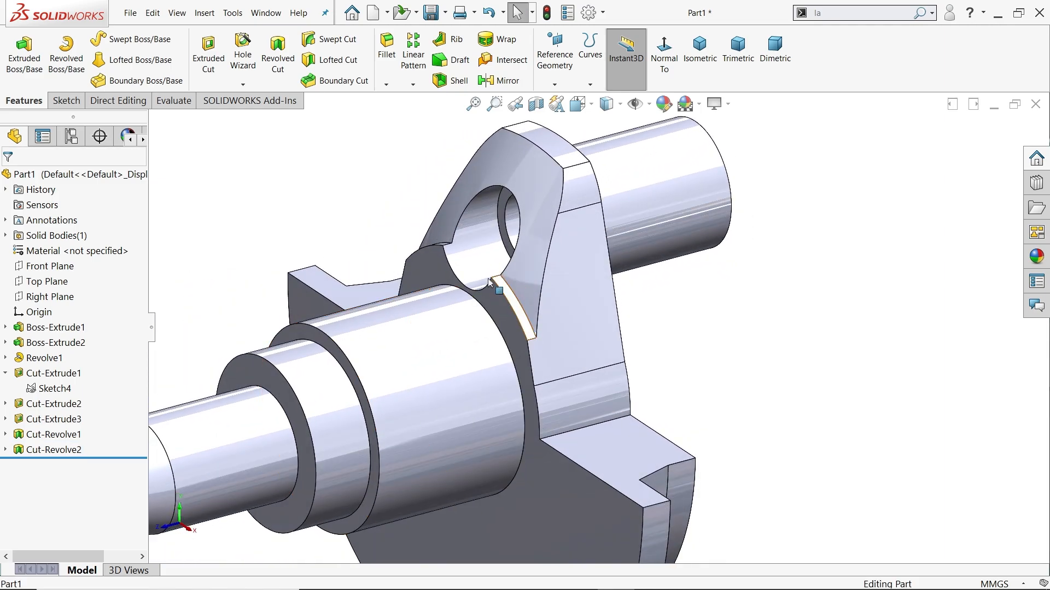
{"action": "left_click", "coordinate": [392, 64]}
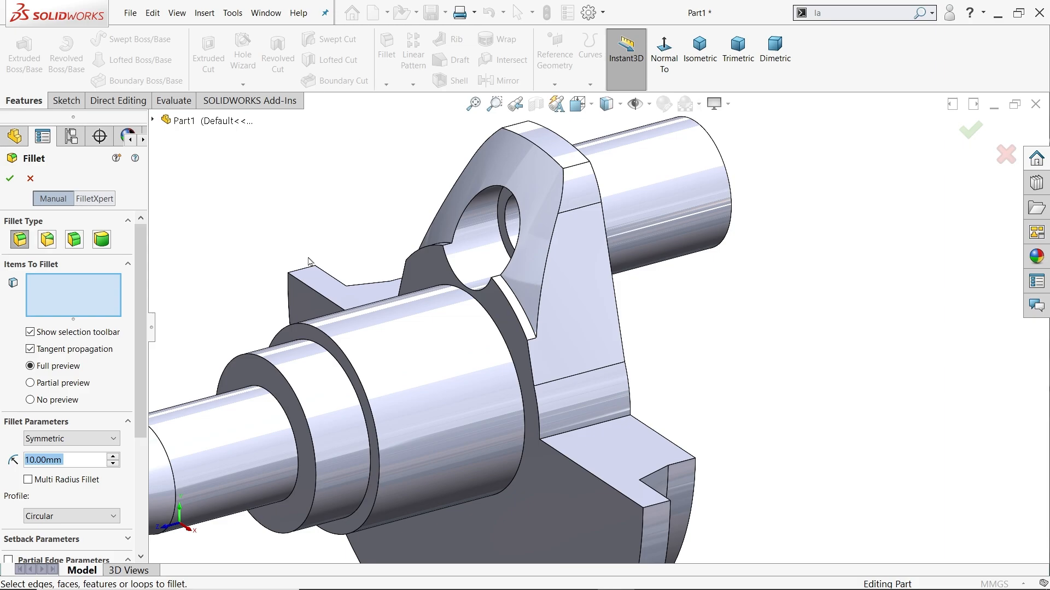
{"action": "type", "text": "7.5"}
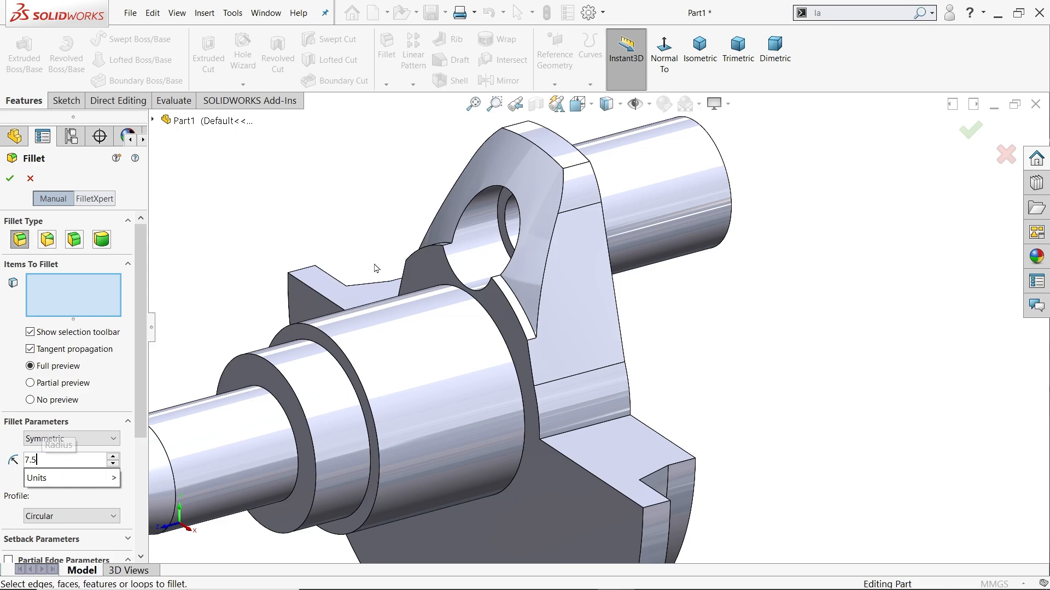
{"action": "key", "text": "Return"}
{"action": "middle_click_drag", "start_coordinate": [363, 206], "coordinate": [405, 255]}
{"action": "scroll", "coordinate": [496, 374], "scroll_direction": "down", "scroll_amount": 2}
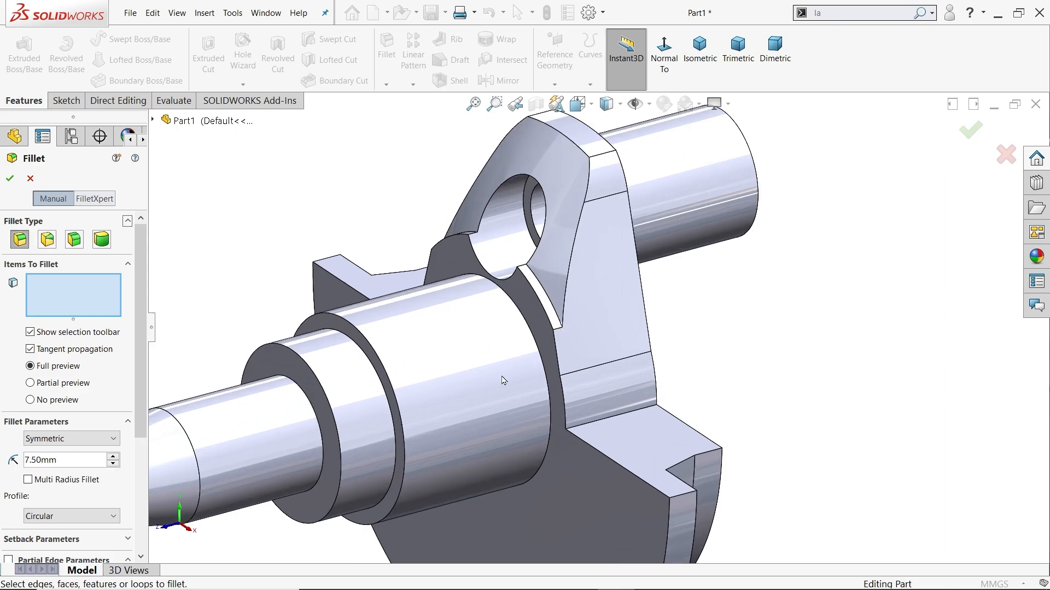
{"action": "left_click", "coordinate": [547, 450]}
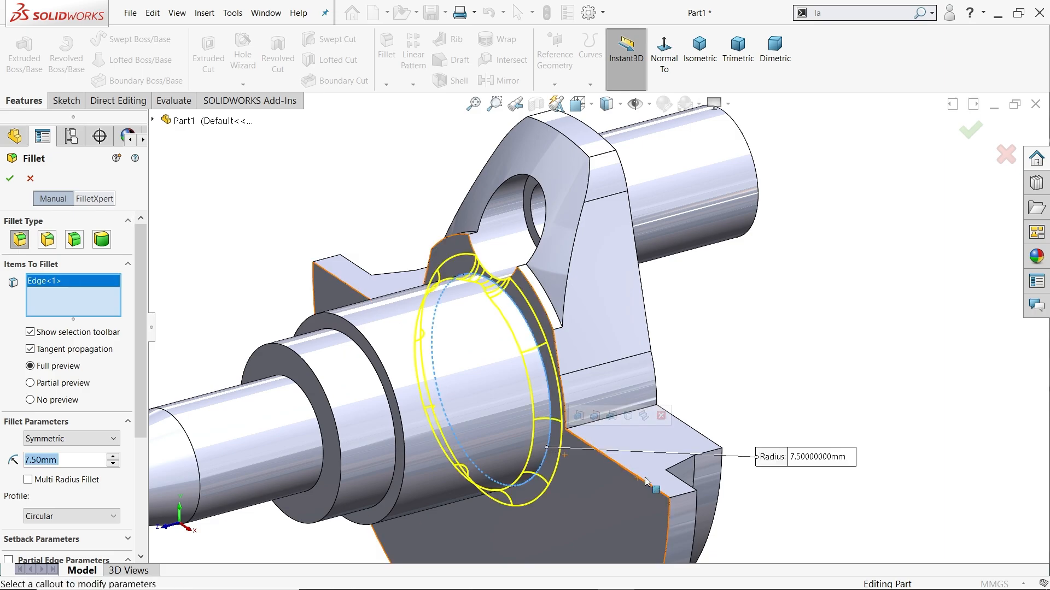
Add the outer corner edges on both ends of the counterweight to the 7.5 mm fillet
{"action": "scroll", "coordinate": [656, 481], "scroll_direction": "up", "scroll_amount": 1}
{"action": "scroll", "coordinate": [675, 454], "scroll_direction": "down", "scroll_amount": 3}
{"action": "left_click", "coordinate": [669, 440]}
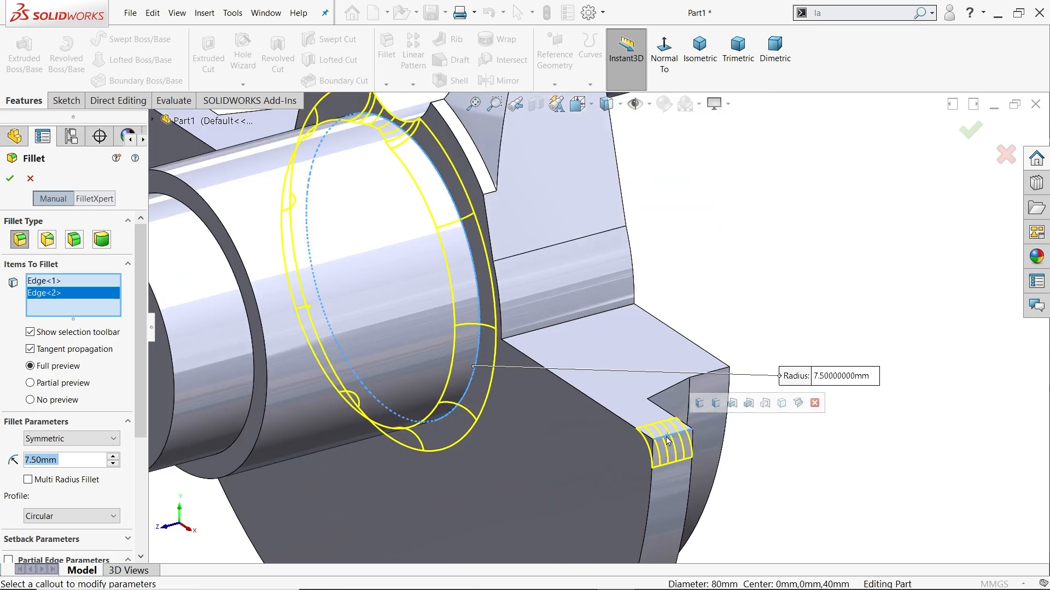
{"action": "scroll", "coordinate": [427, 244], "scroll_direction": "up", "scroll_amount": 4}
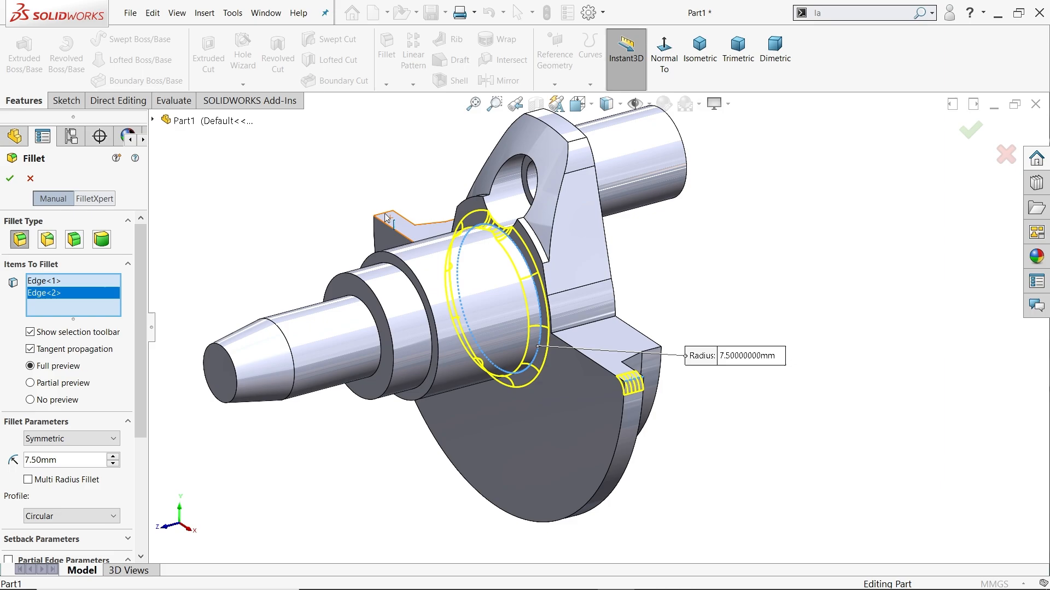
{"action": "left_click", "coordinate": [386, 218]}
{"action": "scroll", "coordinate": [498, 256], "scroll_direction": "down", "scroll_amount": 2}
{"action": "scroll", "coordinate": [569, 175], "scroll_direction": "up", "scroll_amount": 1}
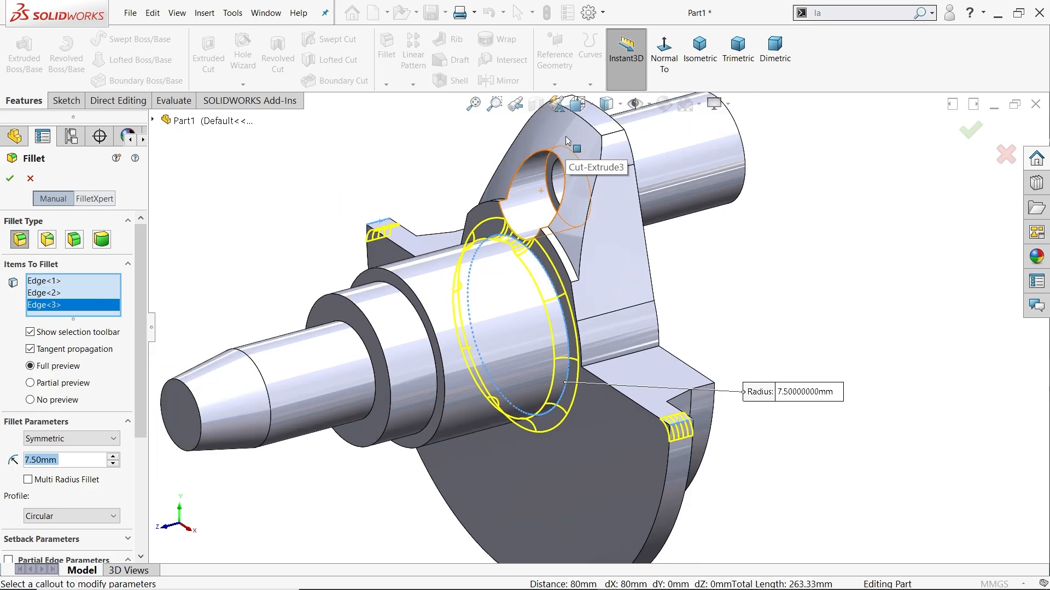
Add the two side edges and the top edge of the revolved cut face, and create the 7.5 mm fillet
{"action": "scroll", "coordinate": [590, 178], "scroll_direction": "down", "scroll_amount": 1}
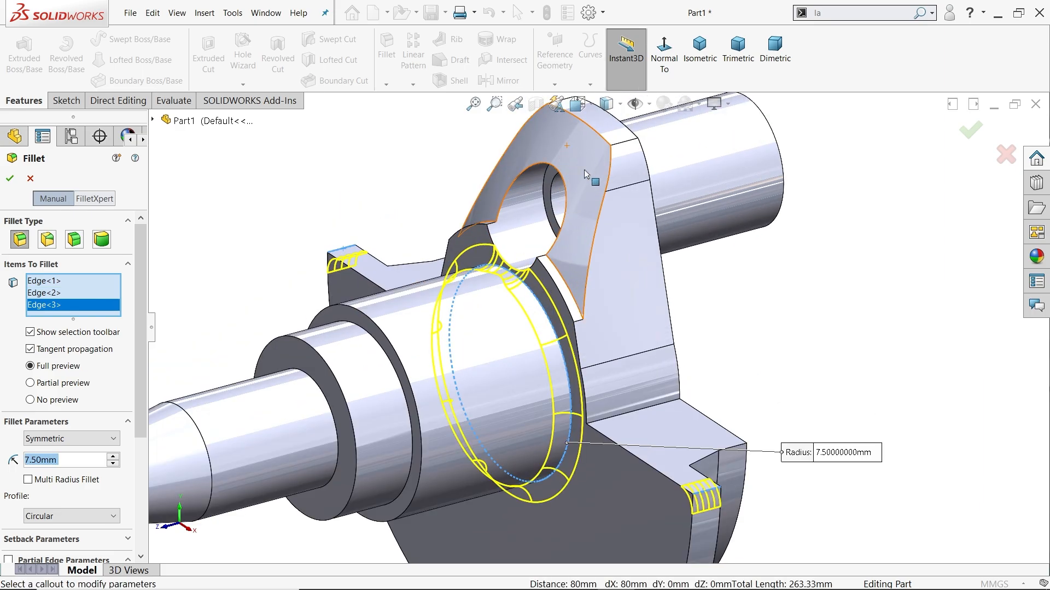
{"action": "left_click", "coordinate": [594, 247]}
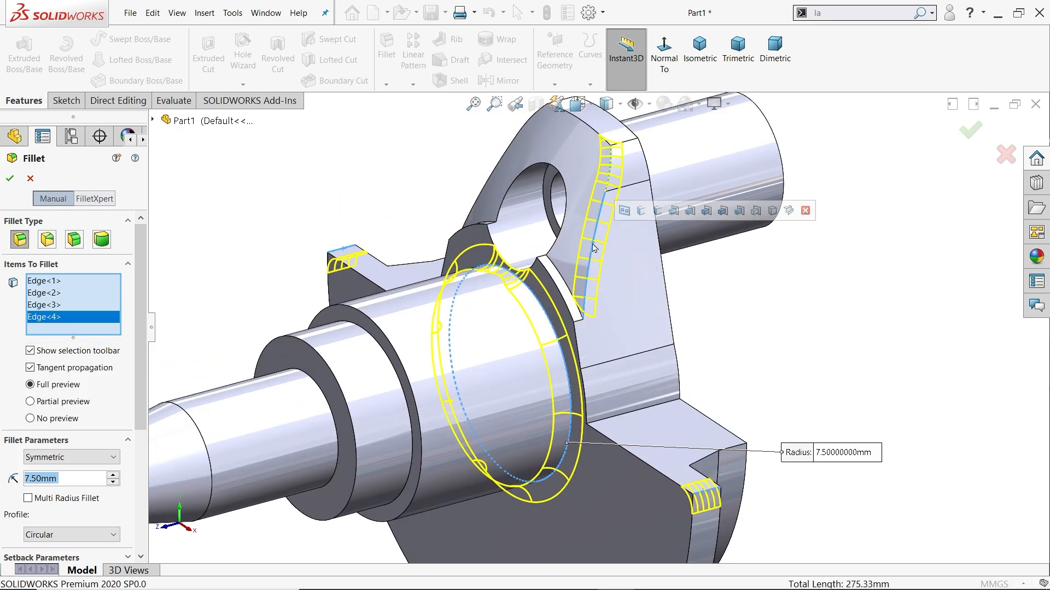
{"action": "left_click", "coordinate": [594, 133]}
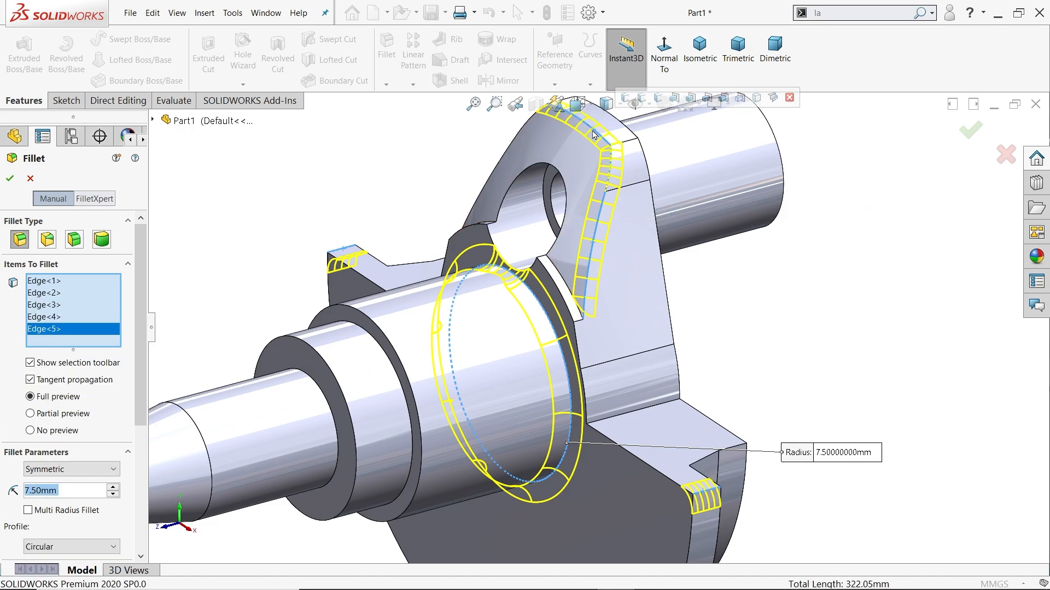
{"action": "left_click", "coordinate": [521, 134]}
{"action": "scroll", "coordinate": [579, 339], "scroll_direction": "up", "scroll_amount": 2}
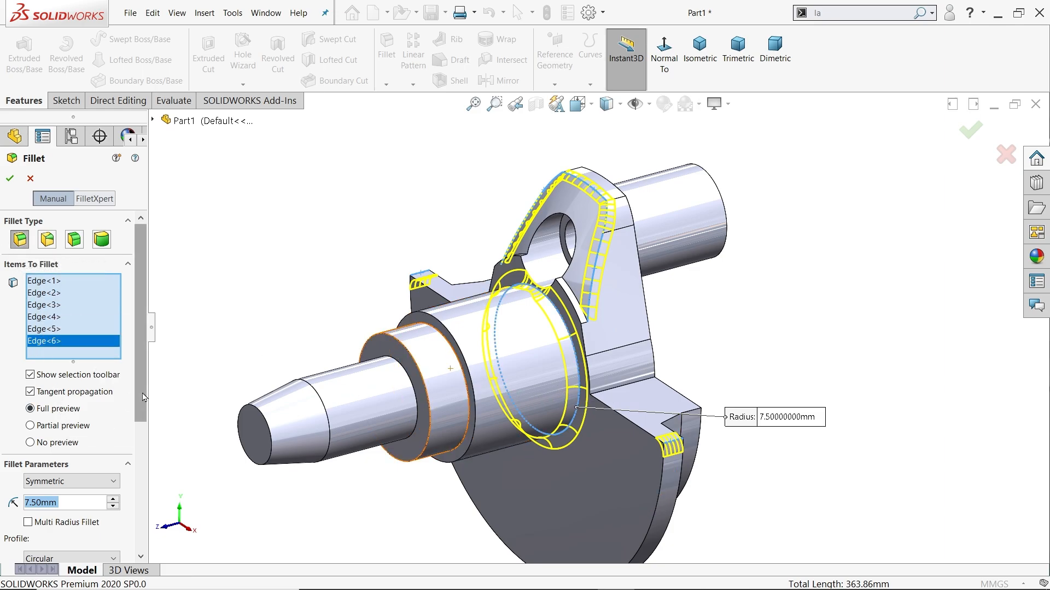
{"action": "scroll", "coordinate": [107, 432], "scroll_direction": "down", "scroll_amount": 3}
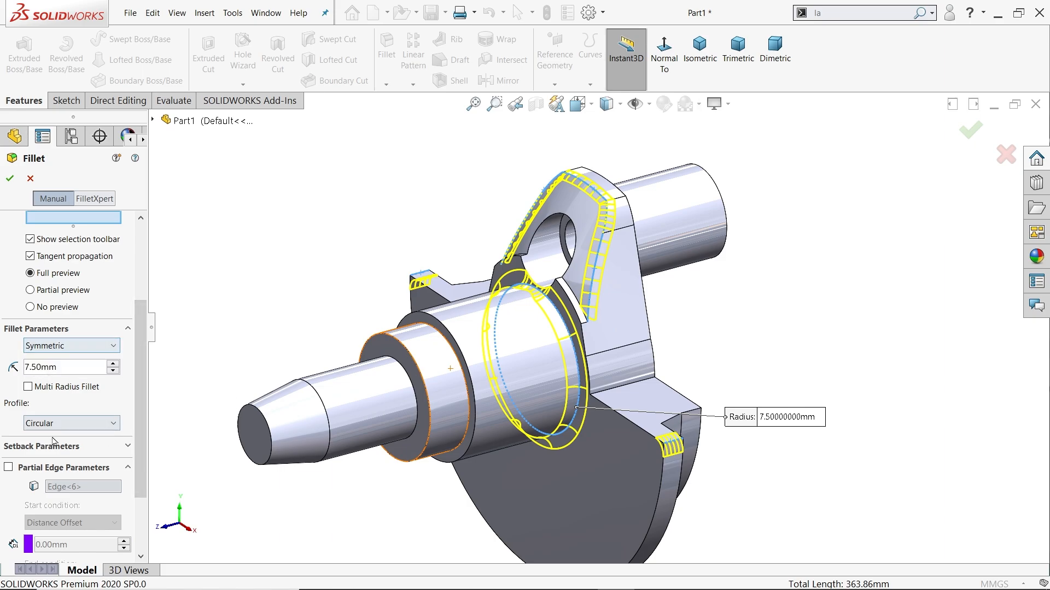
{"action": "left_click", "coordinate": [10, 179]}
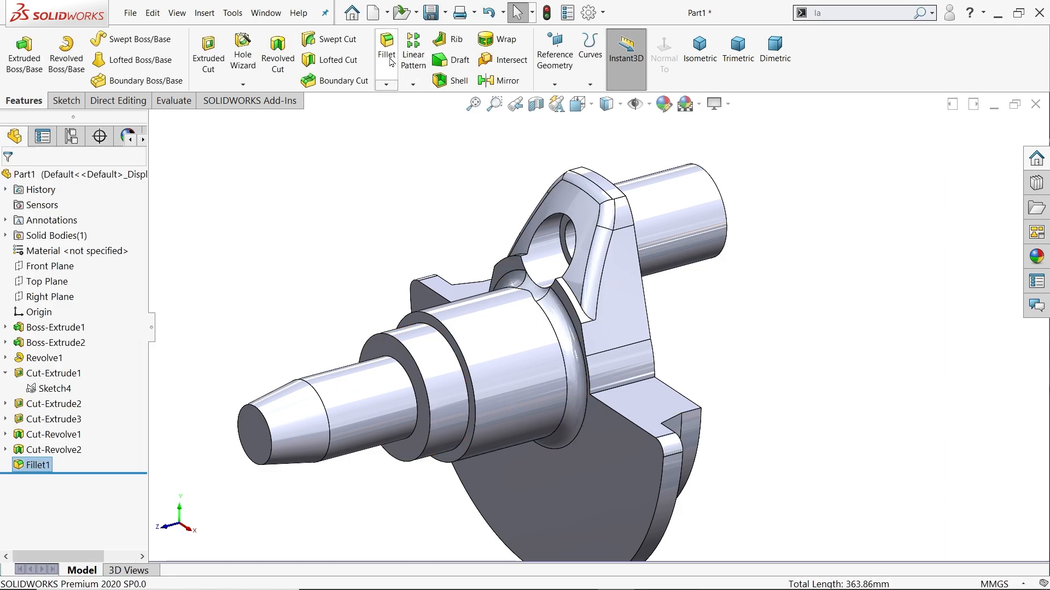
Fillet the two inner corner edges where the upper web meets the counterweight's shoulders with a 20 mm radius
{"action": "left_click", "coordinate": [390, 56]}
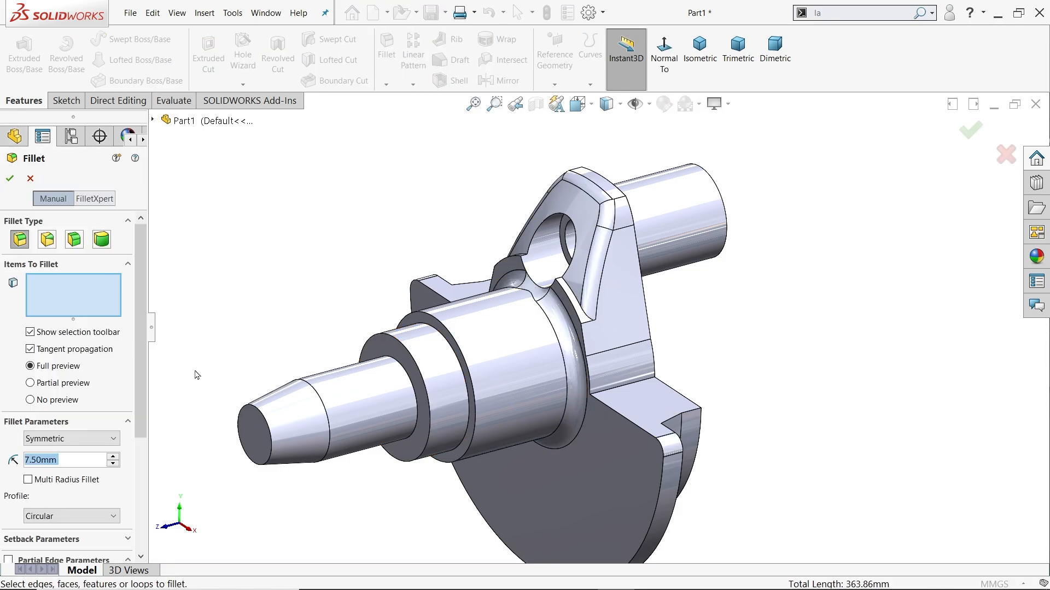
{"action": "type", "text": "20"}
{"action": "key", "text": "Return"}
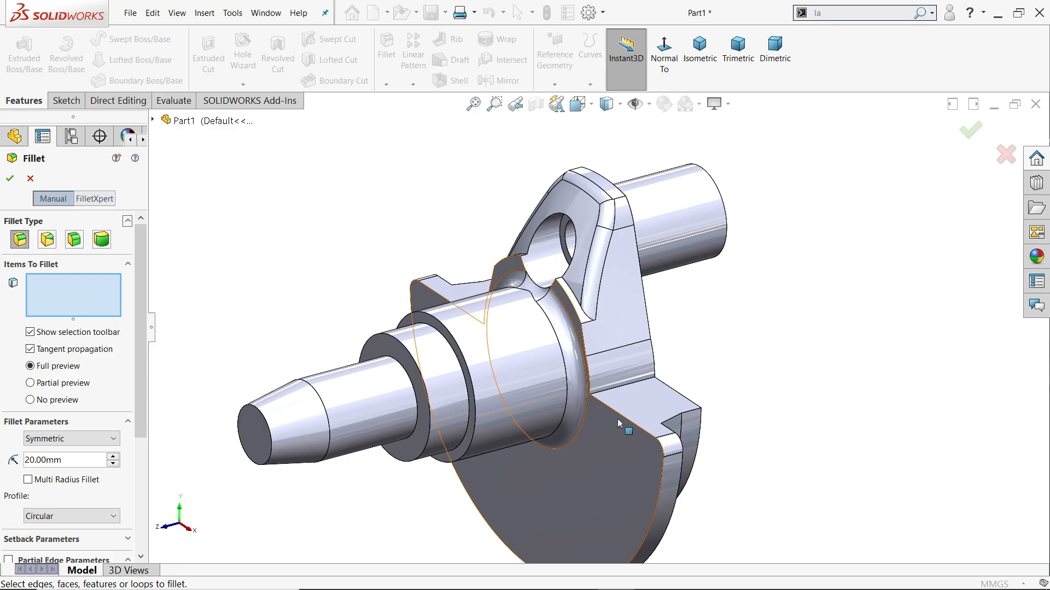
{"action": "left_click", "coordinate": [625, 389]}
{"action": "middle_click_drag", "start_coordinate": [624, 389], "coordinate": [518, 334]}
{"action": "left_click", "coordinate": [471, 338]}
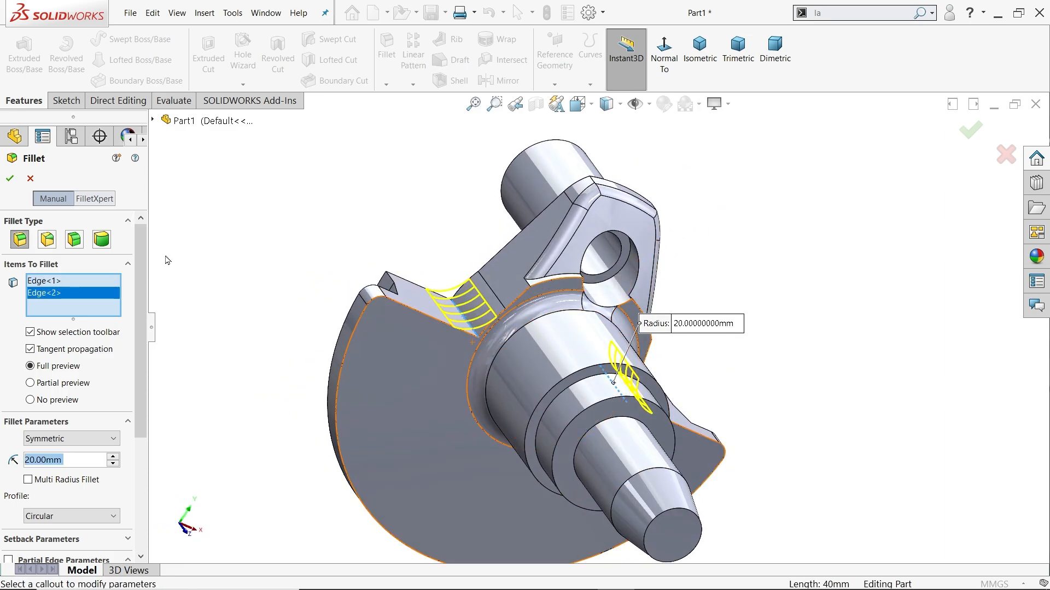
{"action": "left_click", "coordinate": [9, 180]}
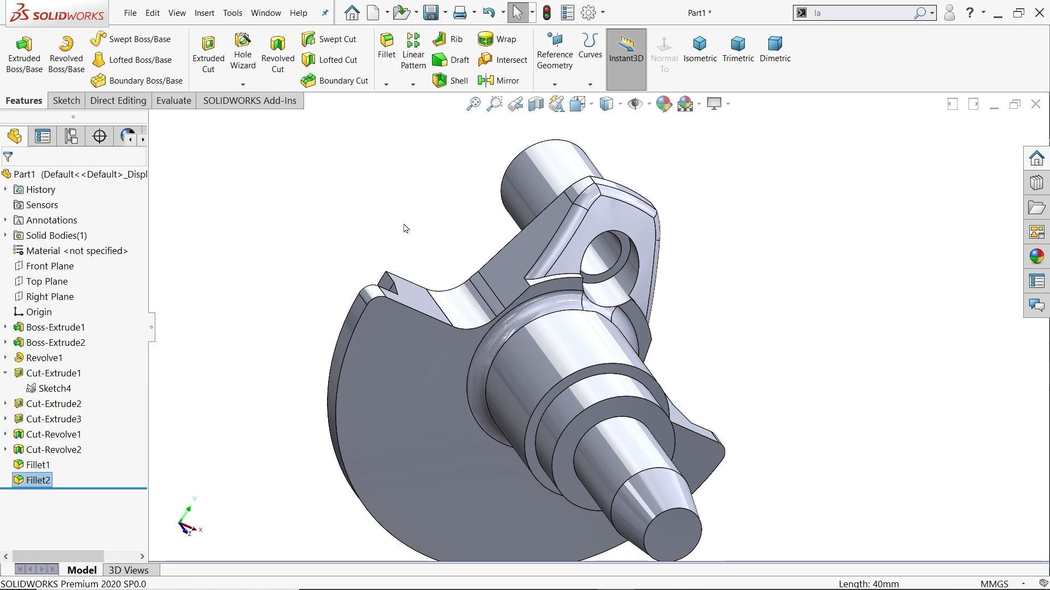
{"action": "left_click", "coordinate": [385, 67]}
{"action": "scroll", "coordinate": [572, 305], "scroll_direction": "up", "scroll_amount": 2}
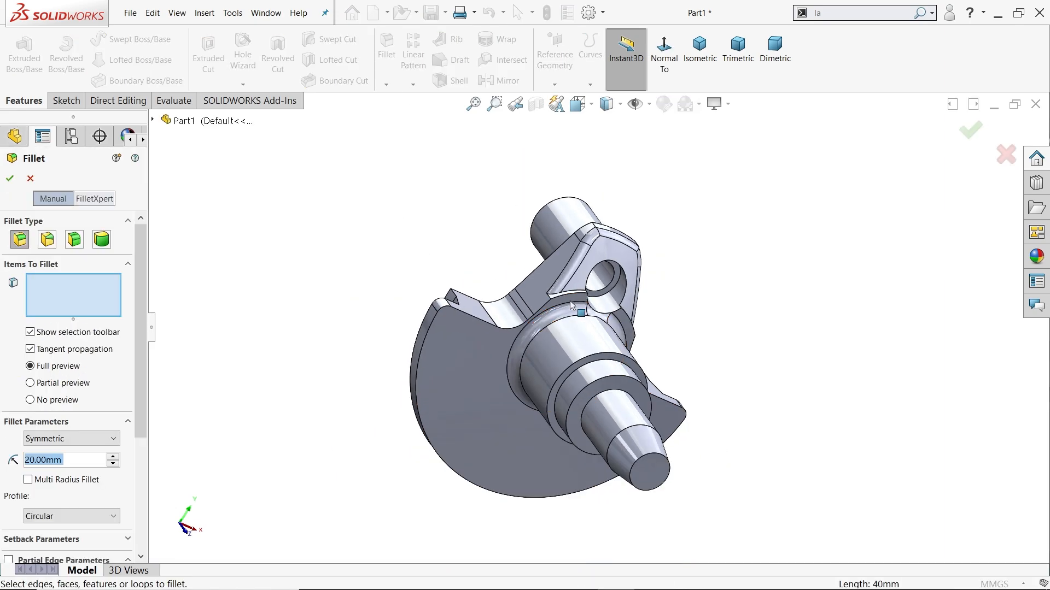
{"action": "left_click", "coordinate": [30, 180]}
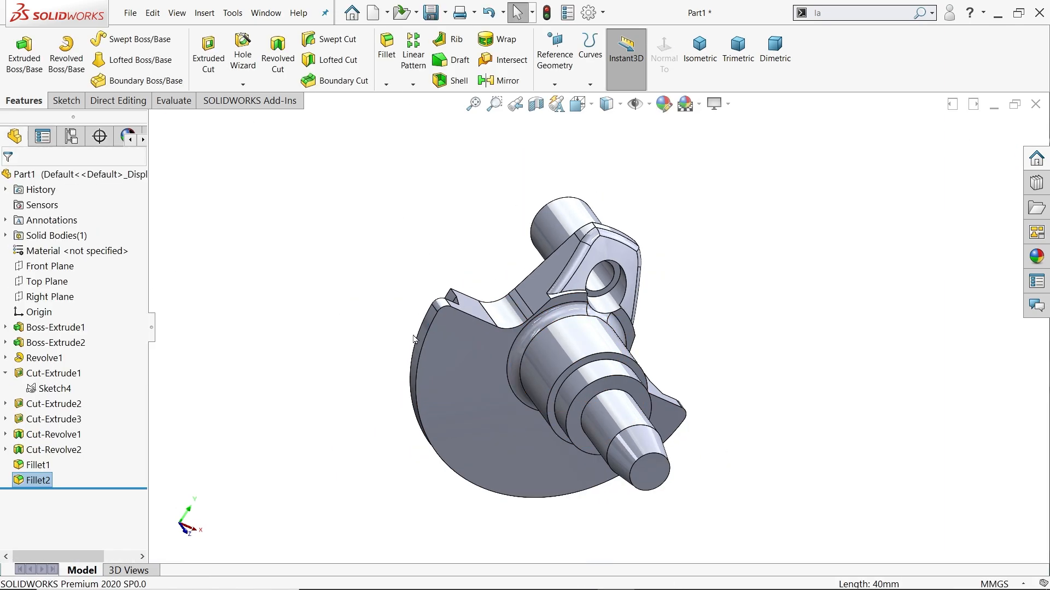
Check the shaft-end bore in the reference drawing and sketch a 16 mm diameter circle centred on the tapered shaft's end face
{"action": "scroll", "coordinate": [544, 451], "scroll_direction": "down", "scroll_amount": 2}
{"action": "key", "text": "alt+Tab"}
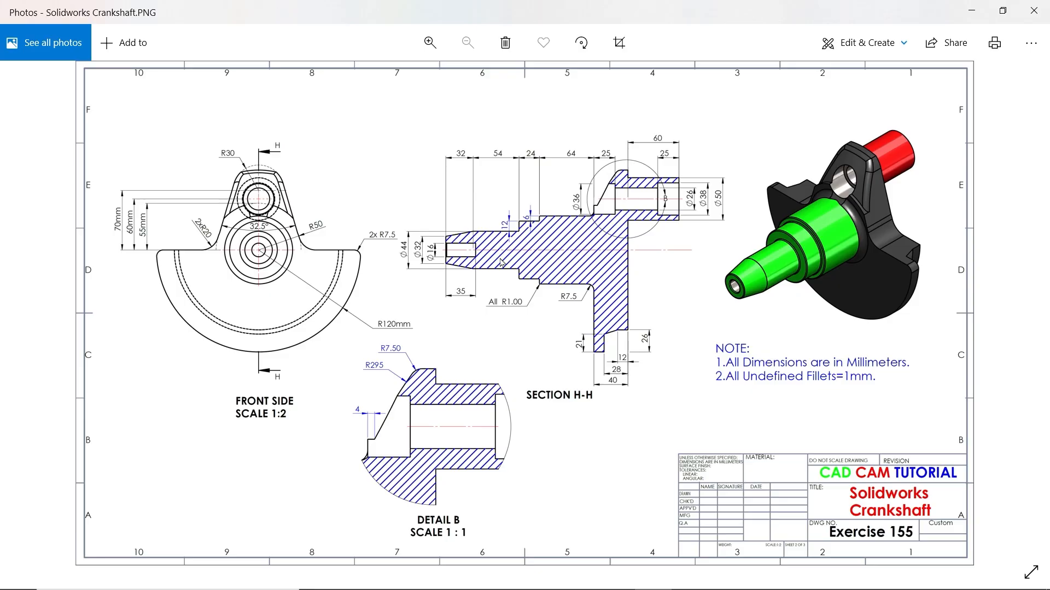
{"action": "scroll", "coordinate": [456, 239], "scroll_direction": "up", "scroll_amount": 4}
{"action": "scroll", "coordinate": [454, 242], "scroll_direction": "up", "scroll_amount": 2}
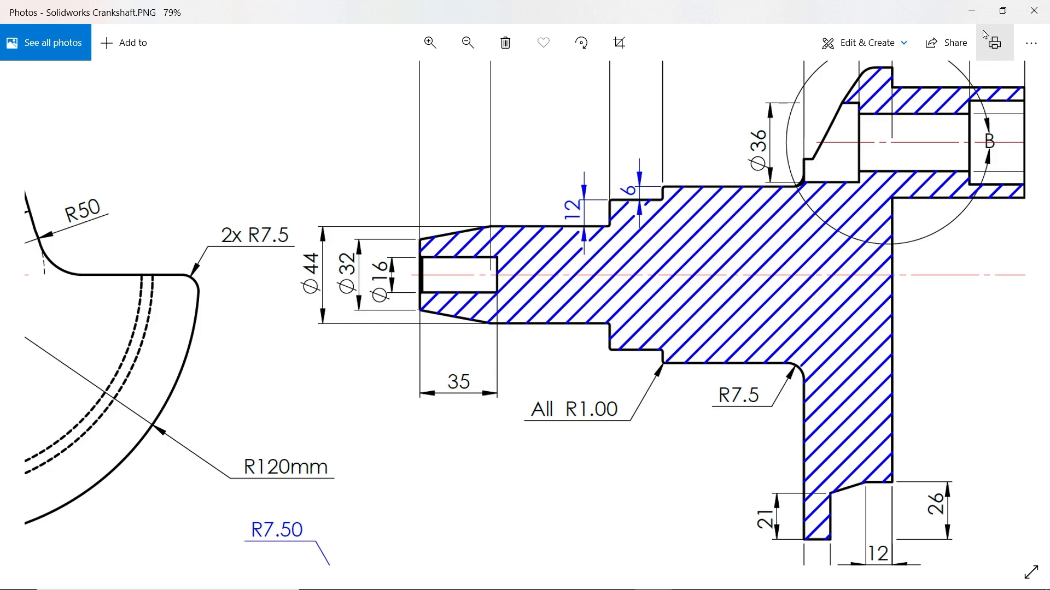
{"action": "left_click", "coordinate": [971, 12]}
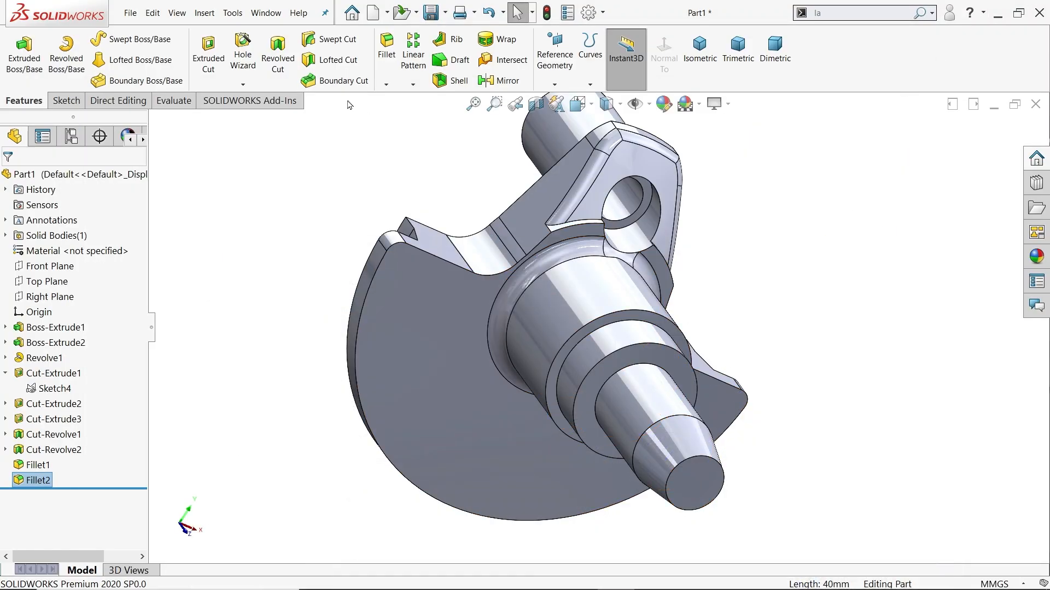
{"action": "left_click", "coordinate": [204, 58]}
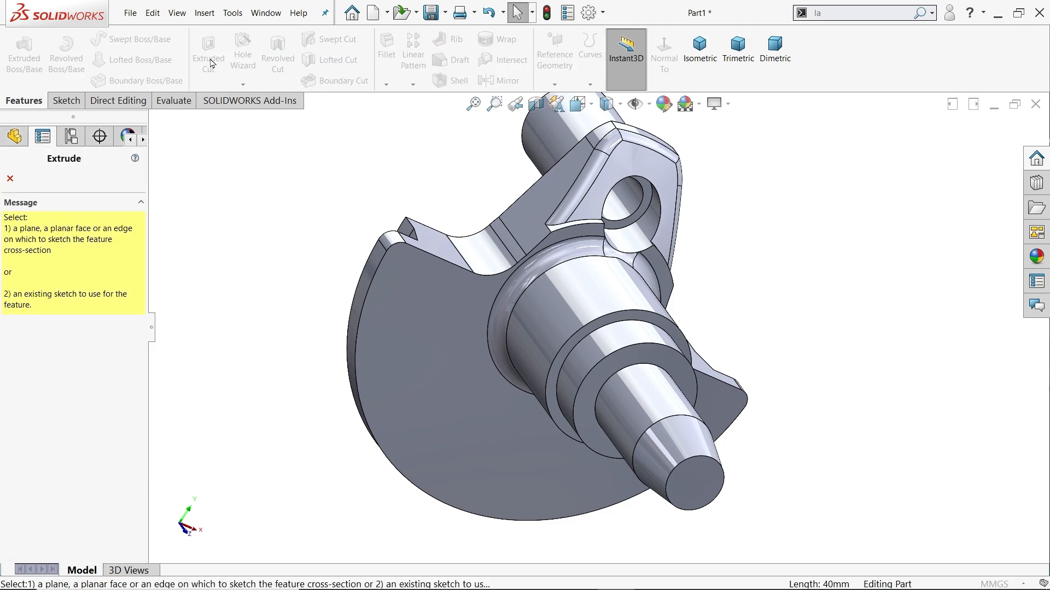
{"action": "left_click", "coordinate": [698, 491]}
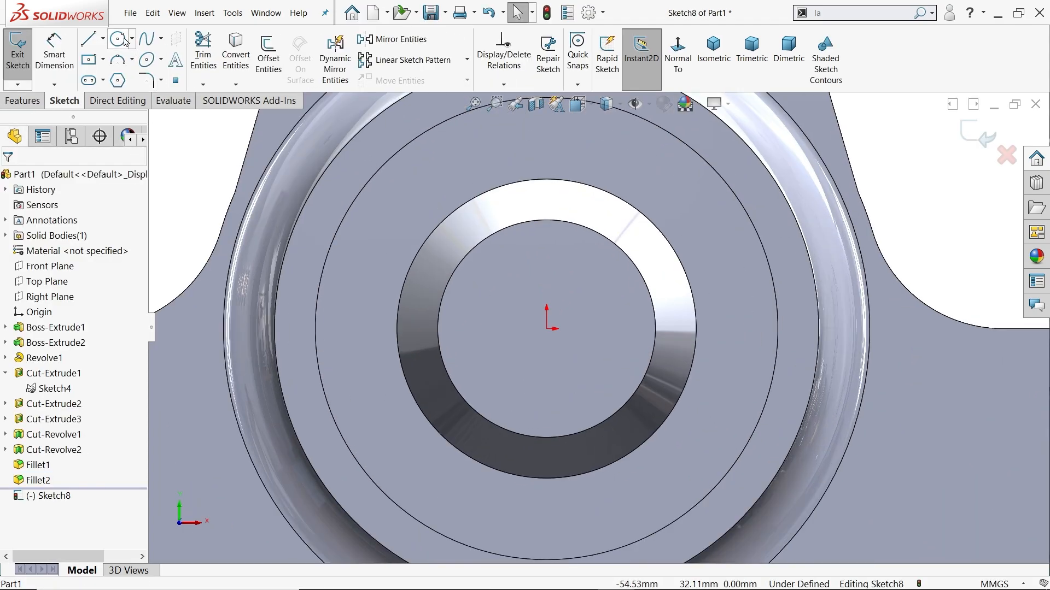
{"action": "left_click", "coordinate": [120, 39]}
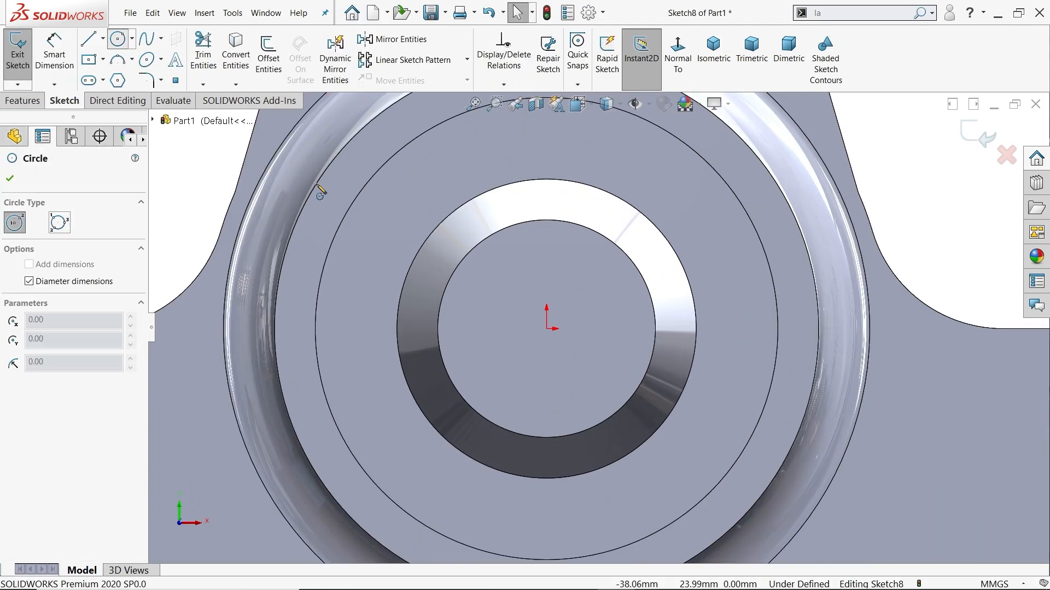
{"action": "left_click", "coordinate": [546, 328]}
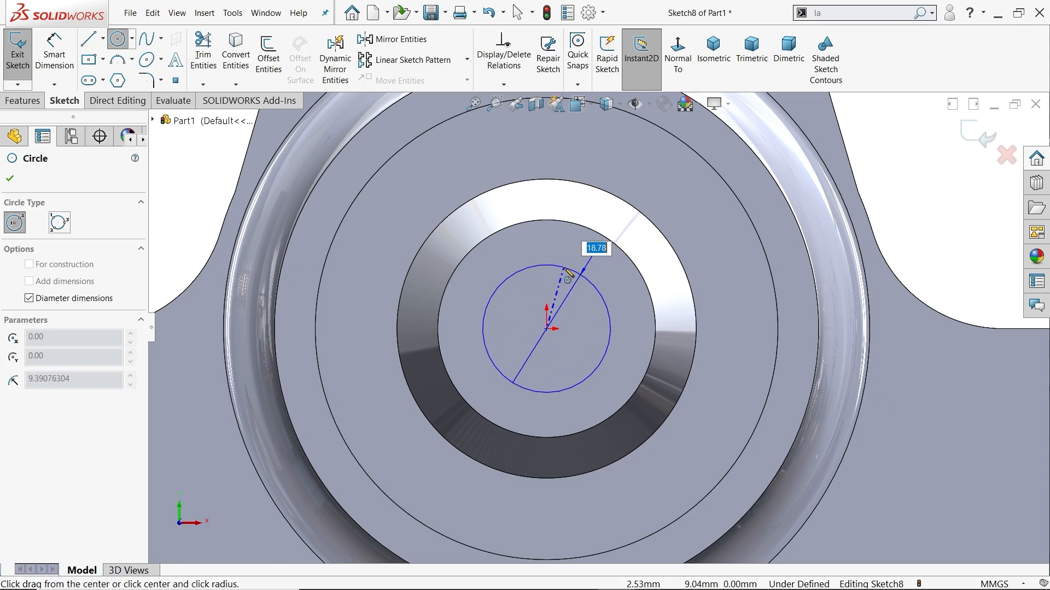
{"action": "type", "text": "16"}
{"action": "key", "text": "Return"}
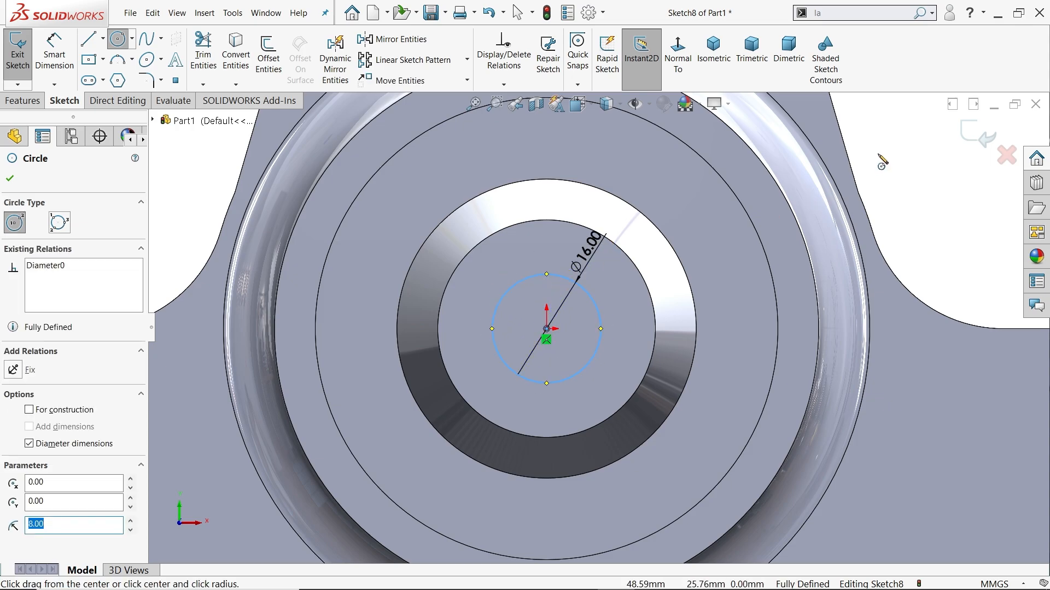
{"action": "key", "text": "Escape"}
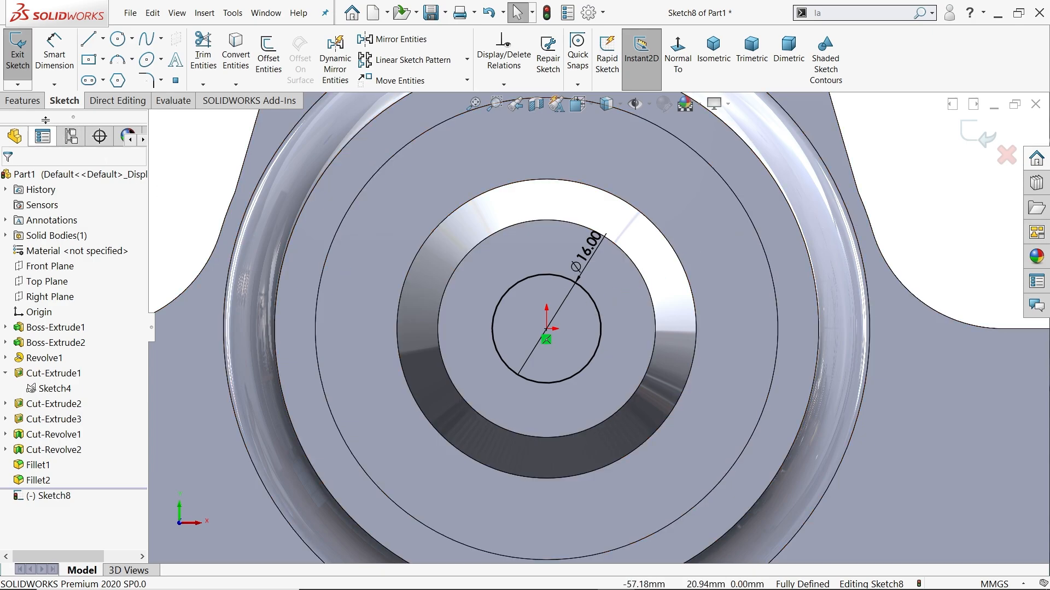
Cut the circle 35 mm deep into the tapered shaft end as a blind extruded cut
{"action": "left_click", "coordinate": [25, 101]}
{"action": "left_click", "coordinate": [208, 55]}
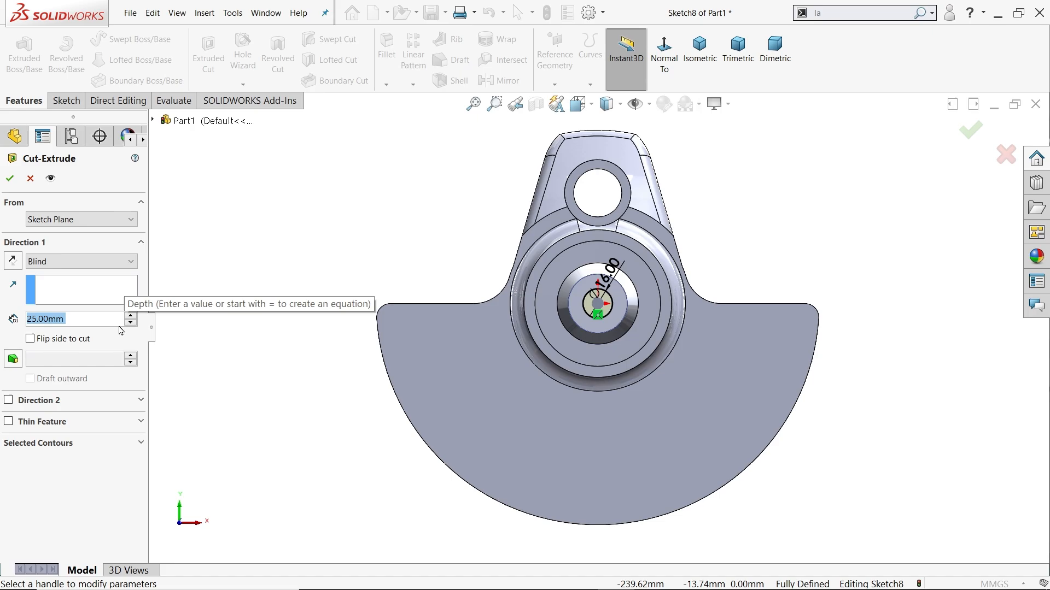
{"action": "type", "text": "35"}
{"action": "key", "text": "Return"}
{"action": "left_click", "coordinate": [693, 62]}
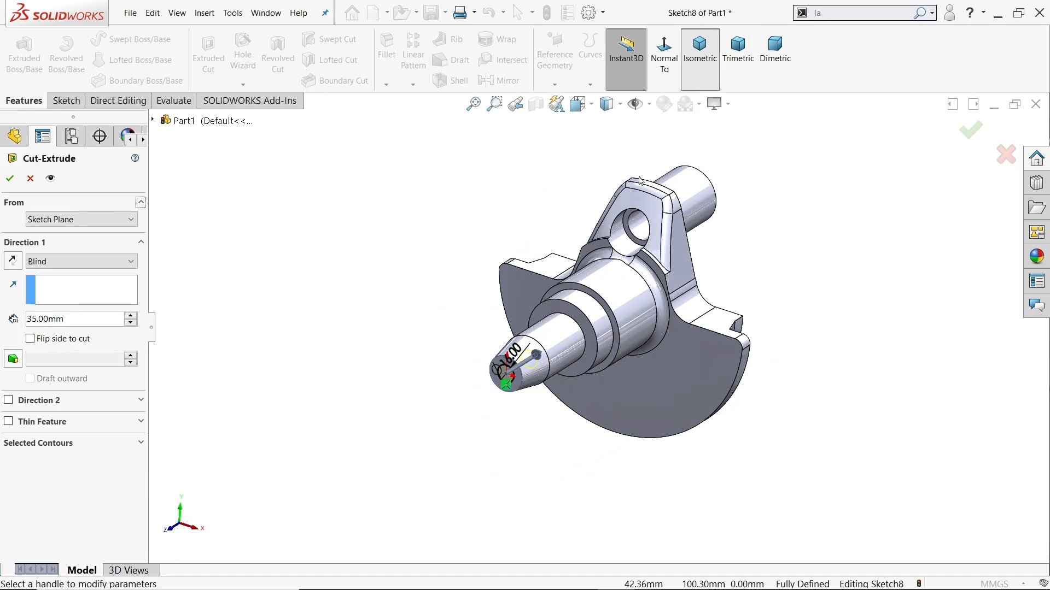
{"action": "scroll", "coordinate": [553, 330], "scroll_direction": "down", "scroll_amount": 6}
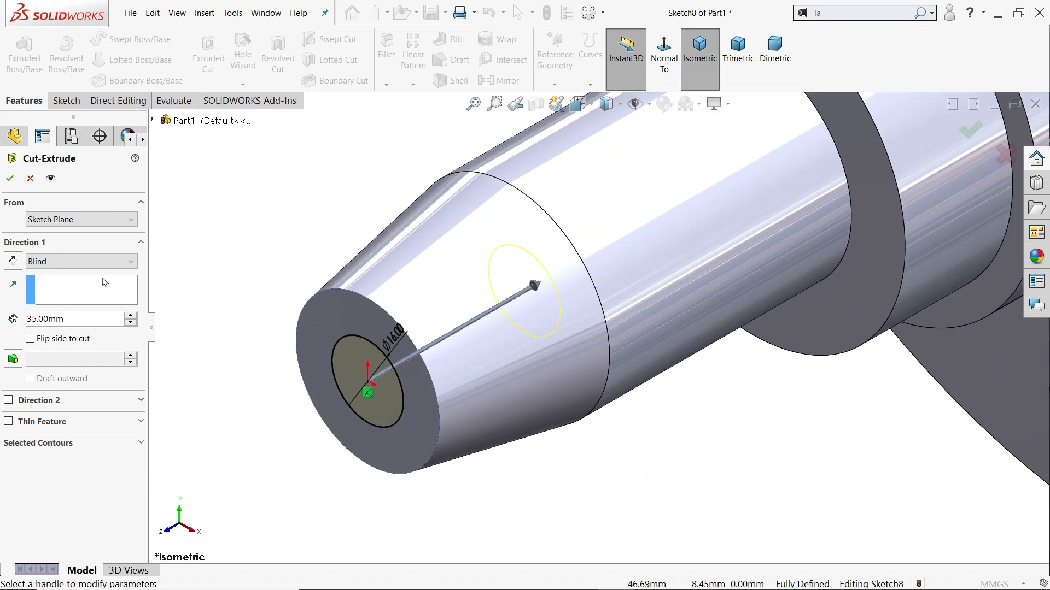
{"action": "left_click", "coordinate": [10, 178]}
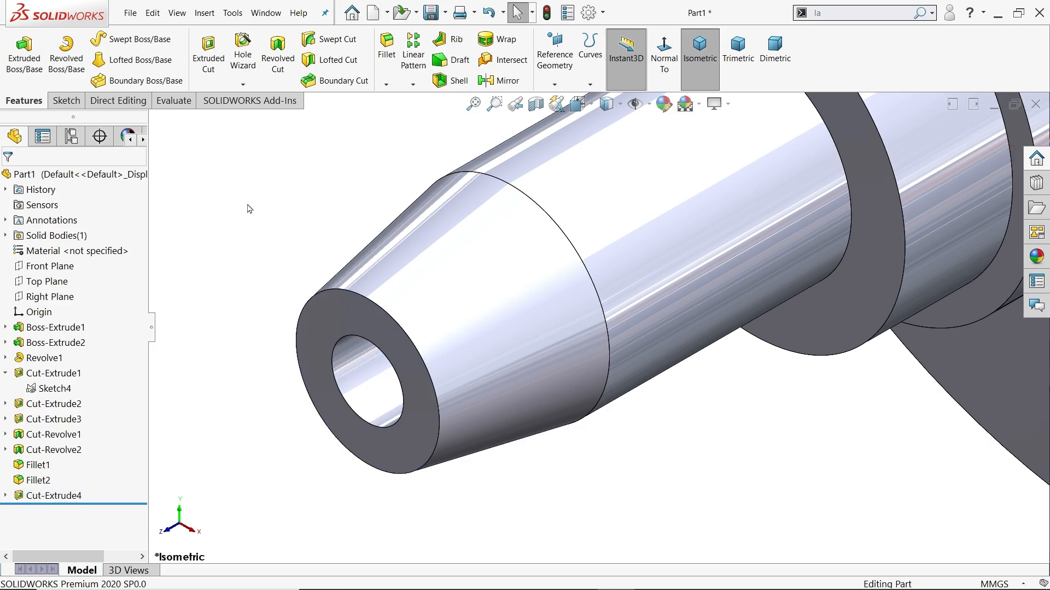
Start a symmetric 1 mm fillet on the bore edge and the outer edge of the tapered shaft's end face
{"action": "left_click", "coordinate": [390, 55]}
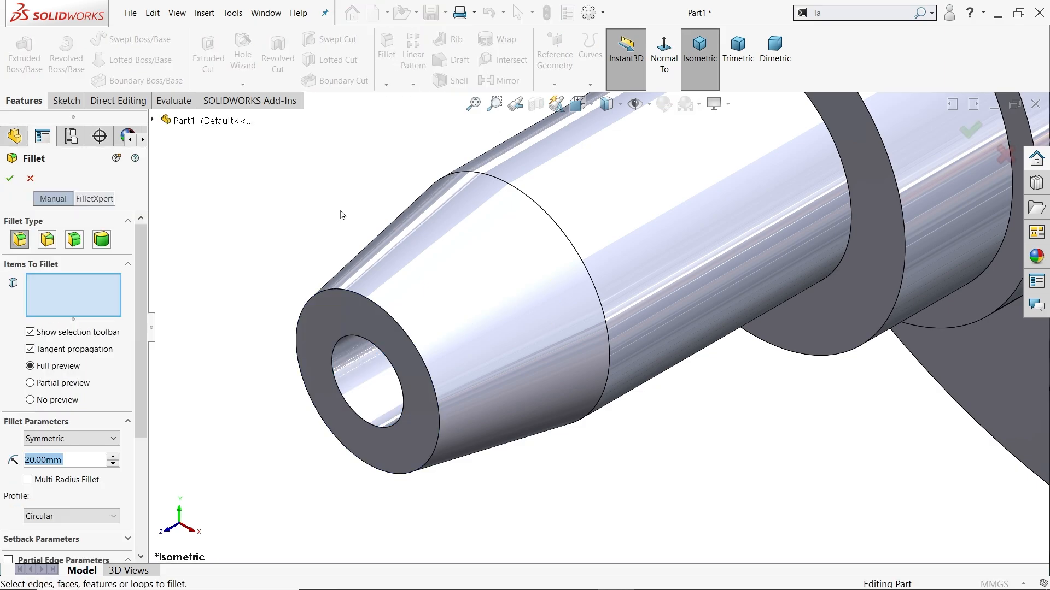
{"action": "type", "text": "1"}
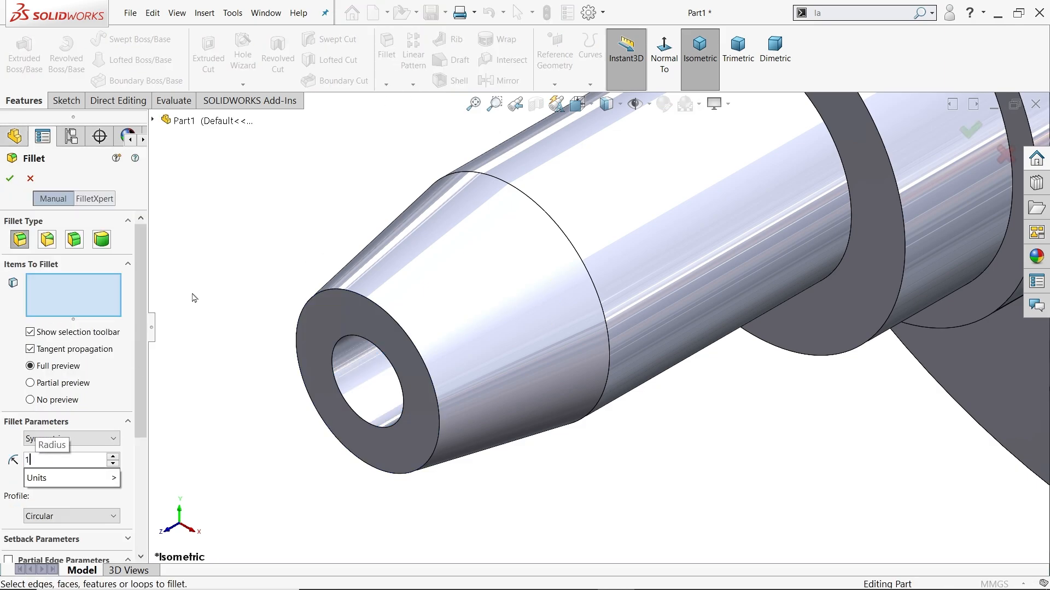
{"action": "key", "text": "Return"}
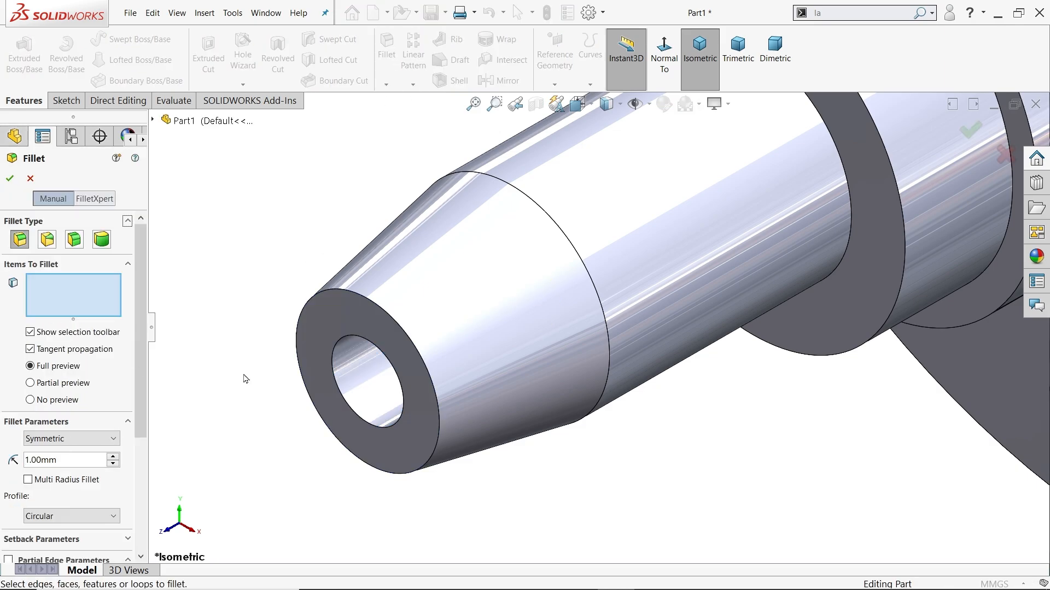
{"action": "left_click", "coordinate": [381, 432]}
{"action": "left_click", "coordinate": [437, 446]}
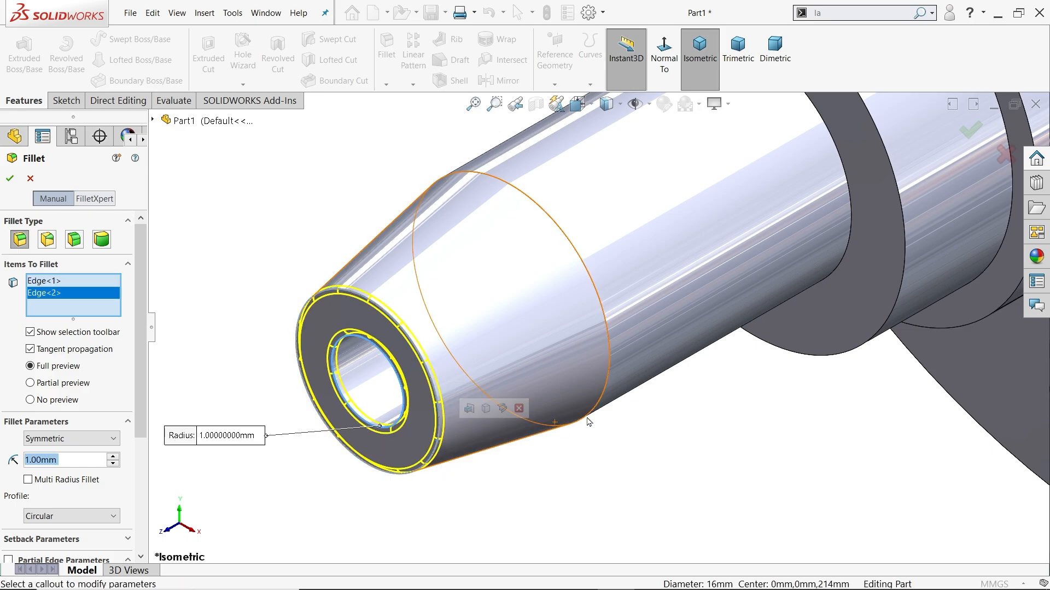
Add the two annular shoulder faces of the stepped shaft to the 1 mm fillet and create it
{"action": "scroll", "coordinate": [587, 421], "scroll_direction": "up", "scroll_amount": 2}
{"action": "scroll", "coordinate": [661, 294], "scroll_direction": "down", "scroll_amount": 4}
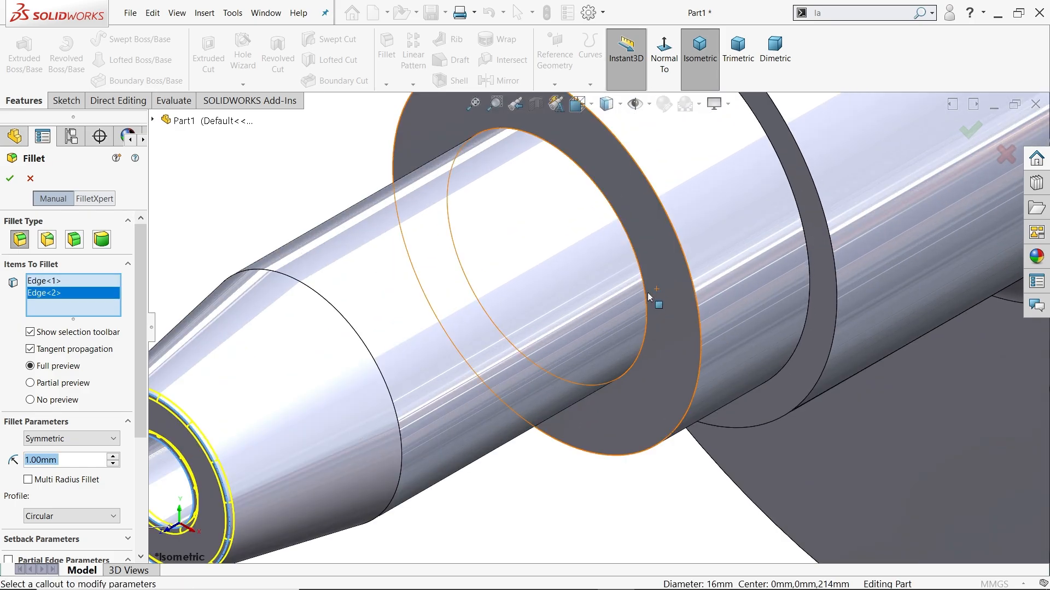
{"action": "left_click", "coordinate": [670, 300]}
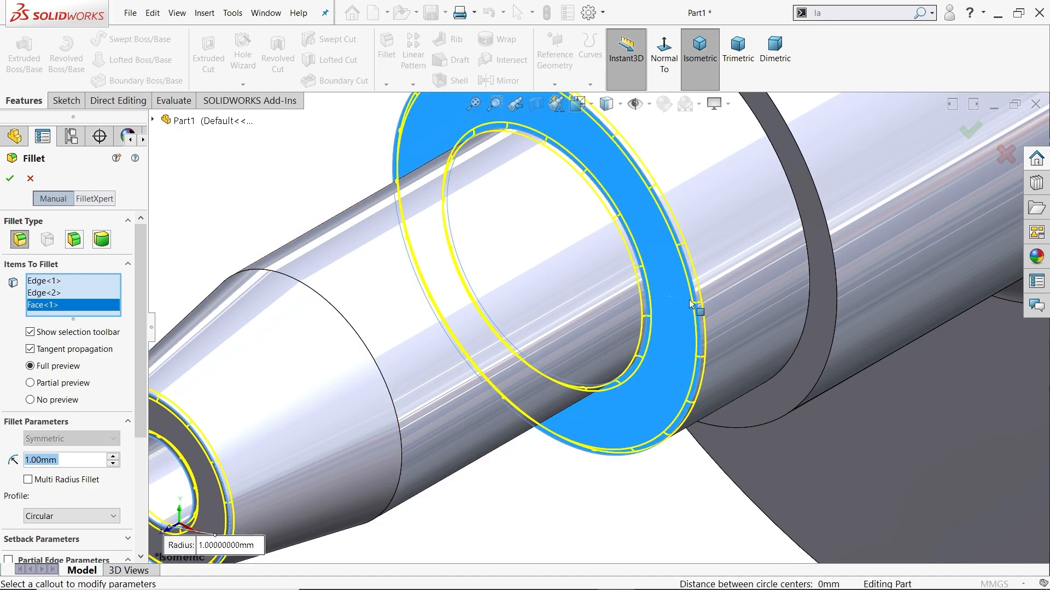
{"action": "left_click", "coordinate": [829, 286]}
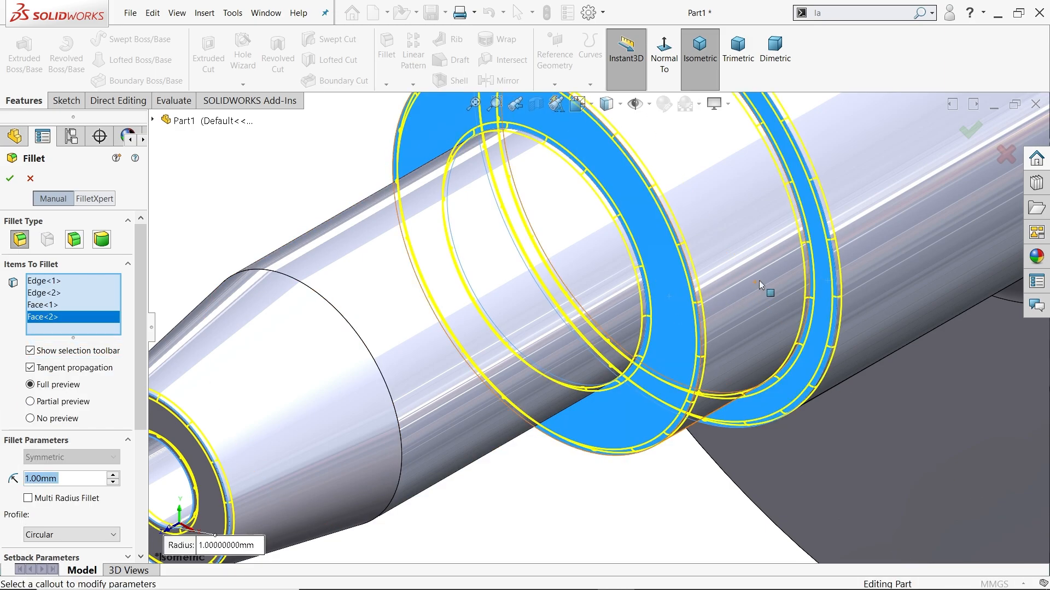
{"action": "scroll", "coordinate": [760, 284], "scroll_direction": "up", "scroll_amount": 5}
{"action": "scroll", "coordinate": [751, 216], "scroll_direction": "up", "scroll_amount": 2}
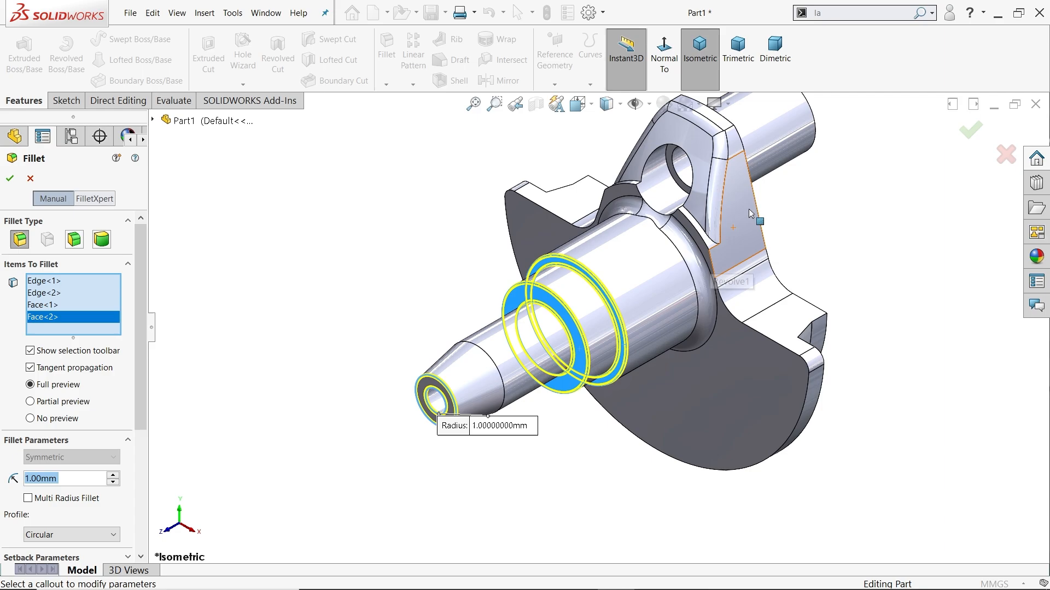
{"action": "left_click", "coordinate": [10, 179]}
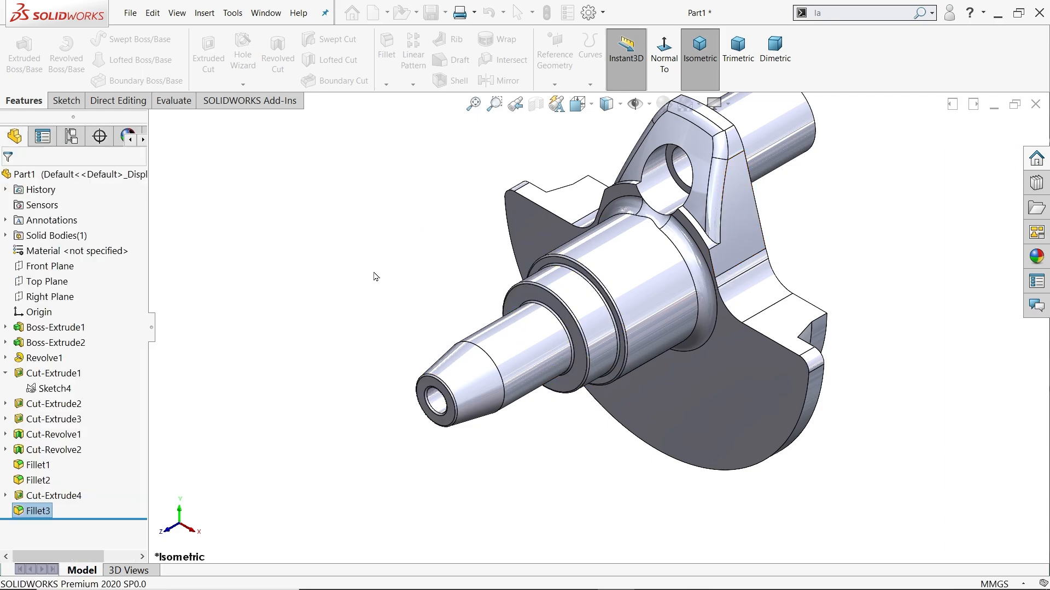
{"action": "key", "text": "f"}
{"action": "mouse_move", "coordinate": [670, 278]}
{"action": "middle_mouse_down"}
{"action": "mouse_move", "coordinate": [555, 264]}
{"action": "mouse_move", "coordinate": [668, 274]}
{"action": "middle_mouse_up"}
{"action": "left_click", "coordinate": [305, 246]}
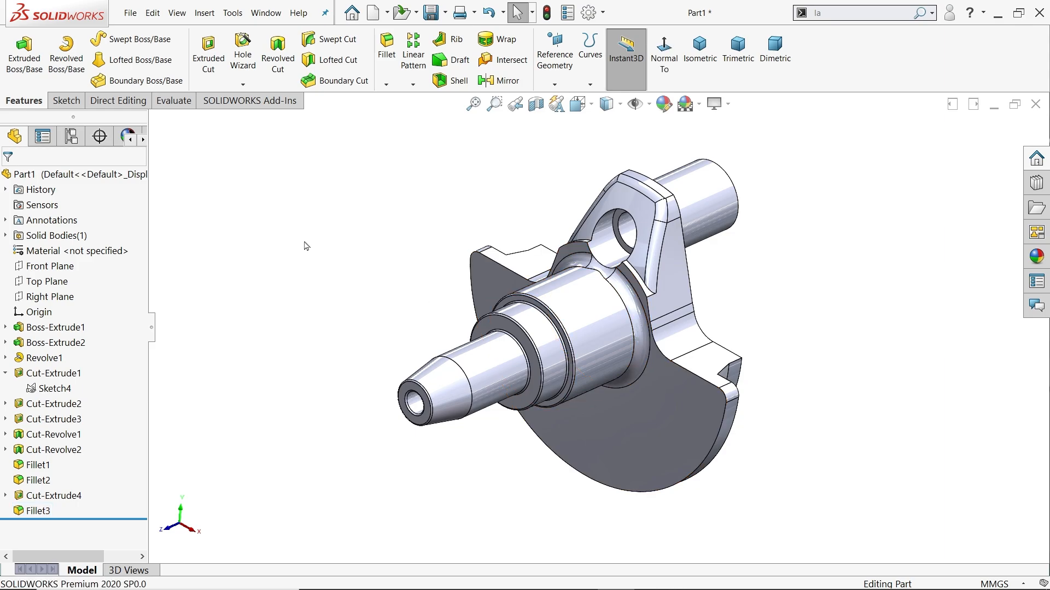
{"action": "key", "text": "f"}
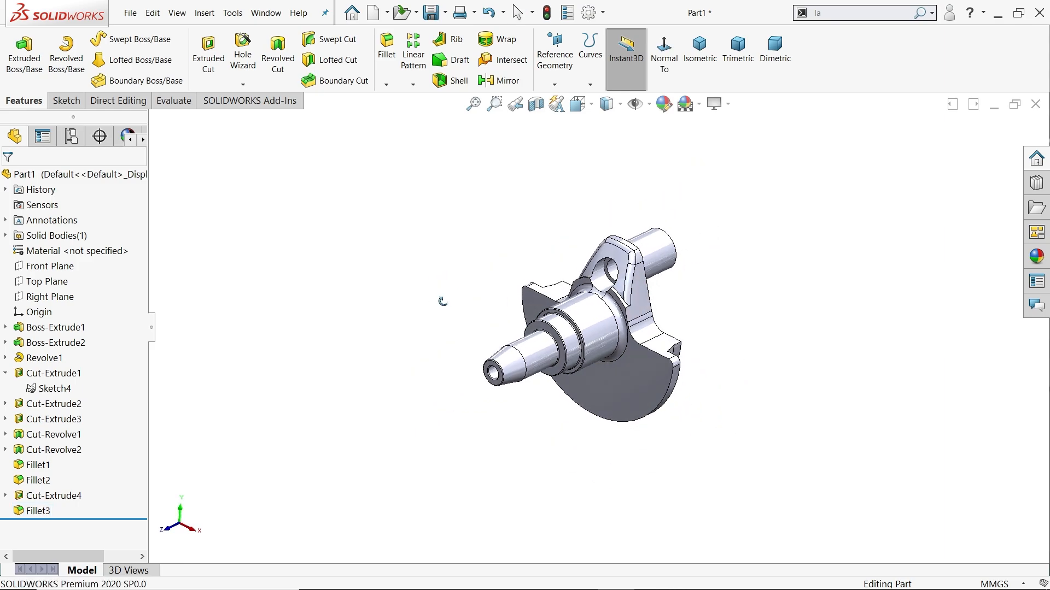
{"action": "scroll", "coordinate": [637, 314], "scroll_direction": "down", "scroll_amount": 3}
{"action": "middle_click_drag", "start_coordinate": [633, 327], "coordinate": [622, 324]}
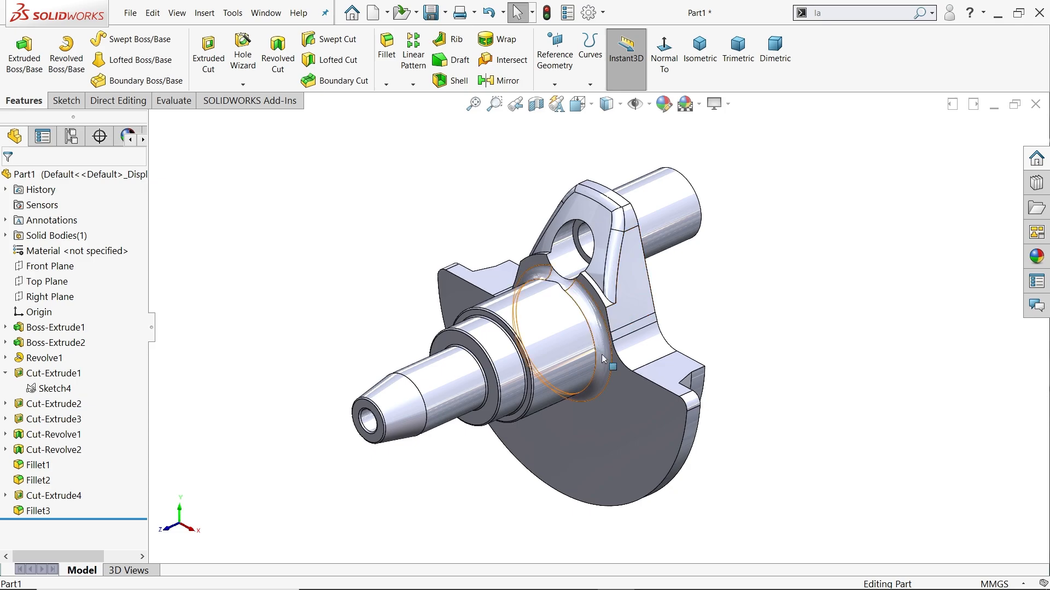
Apply the sandblasted iron appearance to the Boss-Extrude1 feature that forms the web and counterweight
{"action": "left_click", "coordinate": [66, 331]}
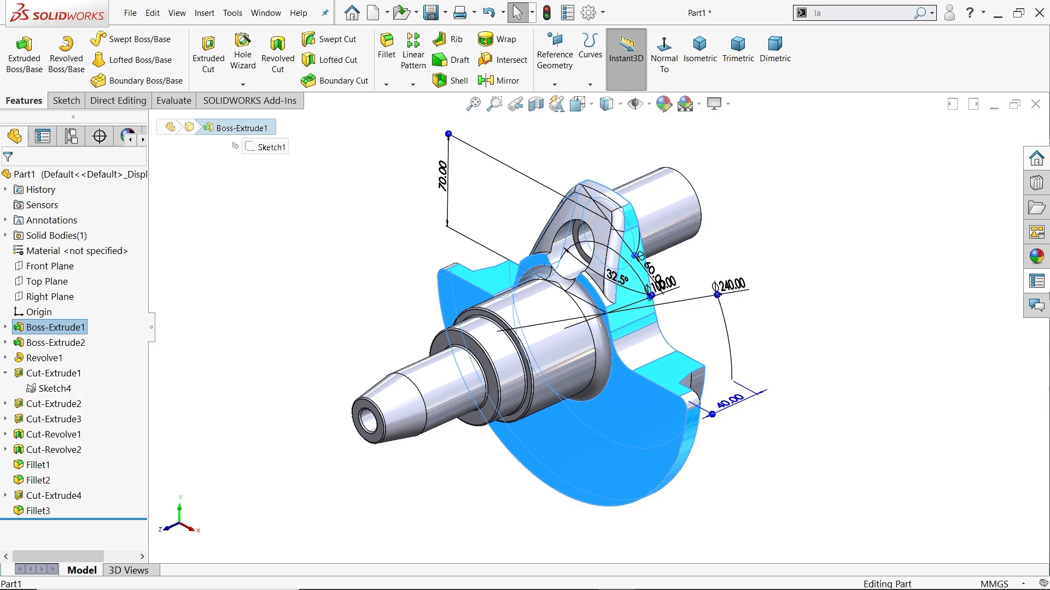
{"action": "left_click", "coordinate": [1039, 264]}
{"action": "mouse_move", "coordinate": [951, 436]}
{"action": "left_mouse_down"}
{"action": "mouse_move", "coordinate": [836, 421]}
{"action": "mouse_move", "coordinate": [629, 274]}
{"action": "mouse_move", "coordinate": [605, 232]}
{"action": "left_mouse_up"}
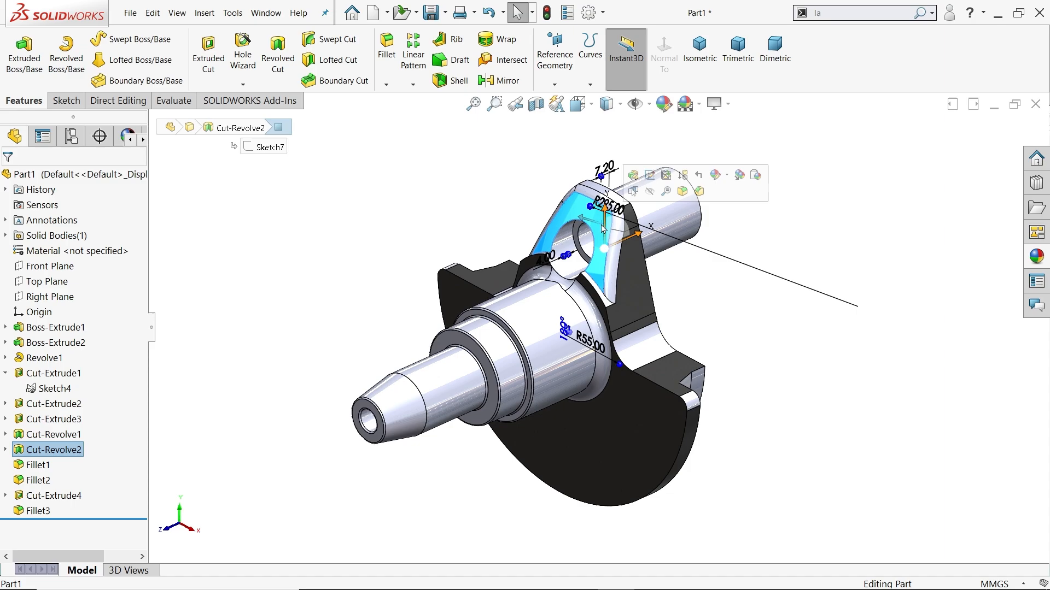
Apply the sandblasted iron appearance to the Cut-Revolve2 and Fillet2 features
{"action": "left_click", "coordinate": [56, 451]}
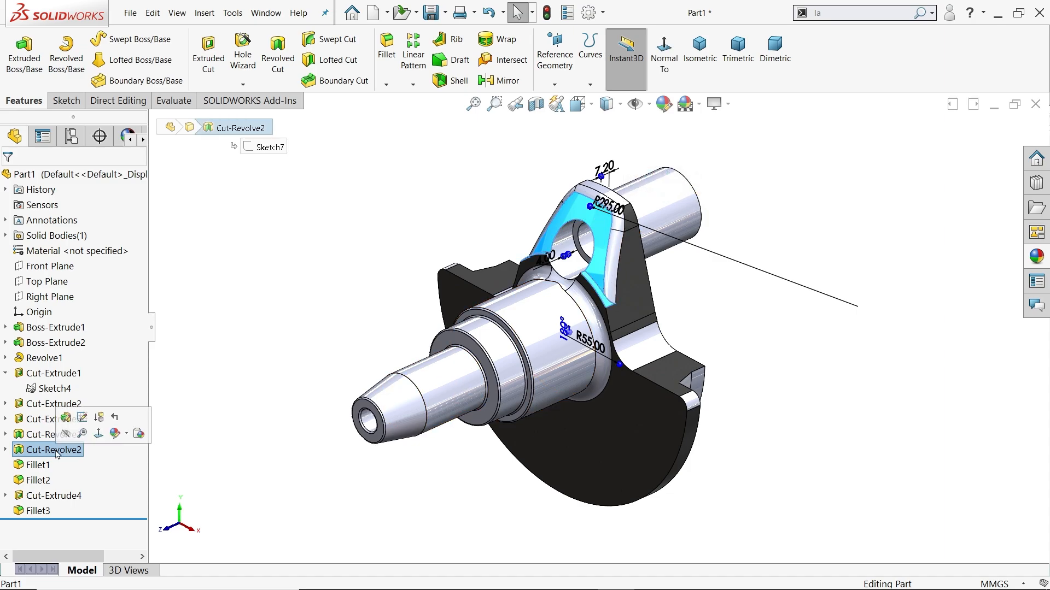
{"action": "left_click", "coordinate": [44, 481], "text": "ctrl"}
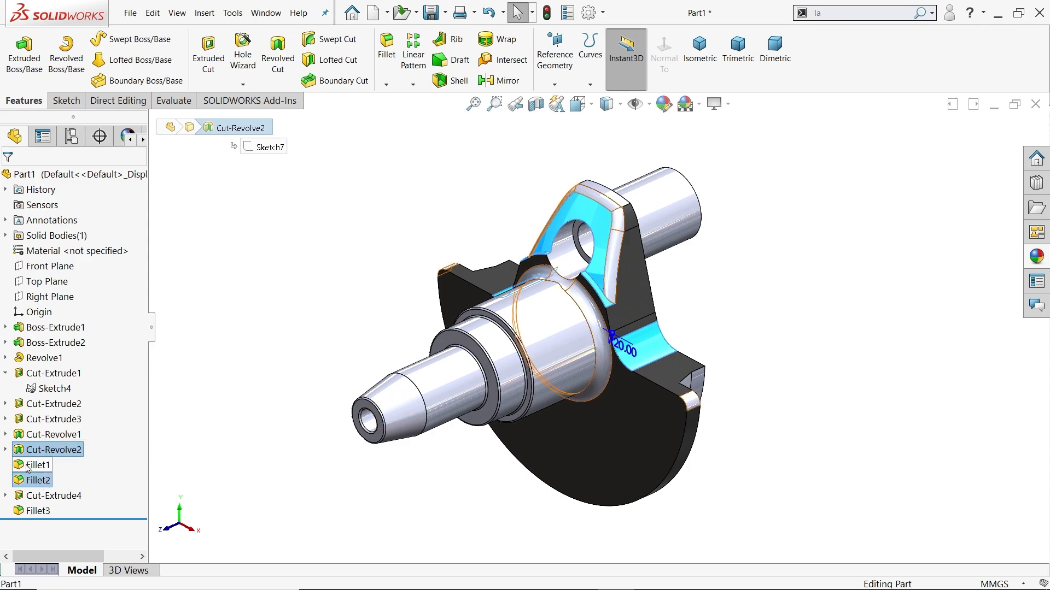
{"action": "left_click", "coordinate": [1037, 256]}
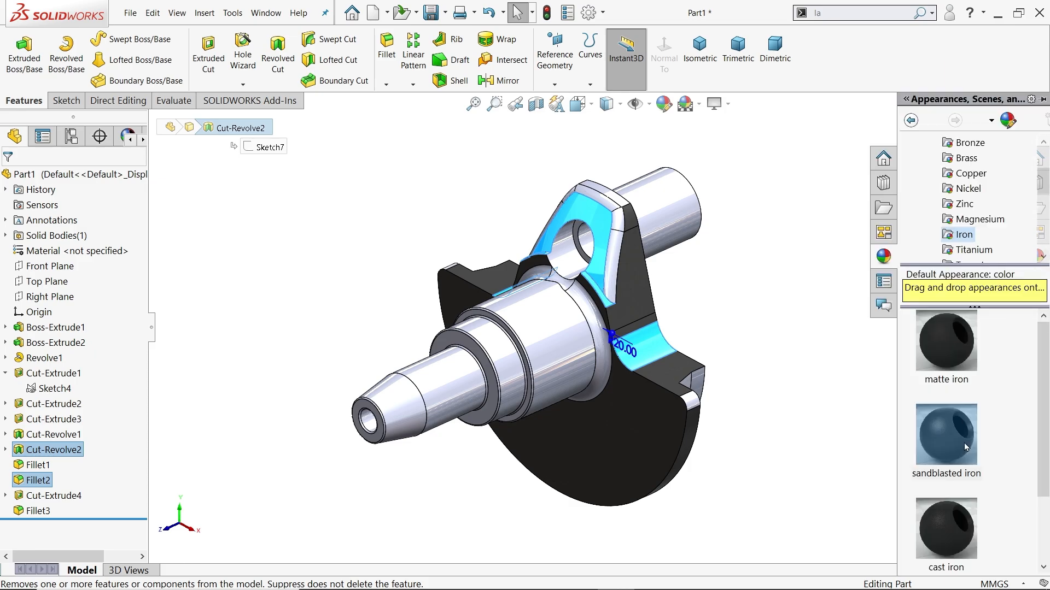
{"action": "left_click", "coordinate": [965, 447]}
Apply a red color appearance to the Boss-Extrude2 feature that forms the cylindrical pin behind the web
{"action": "left_click", "coordinate": [647, 241]}
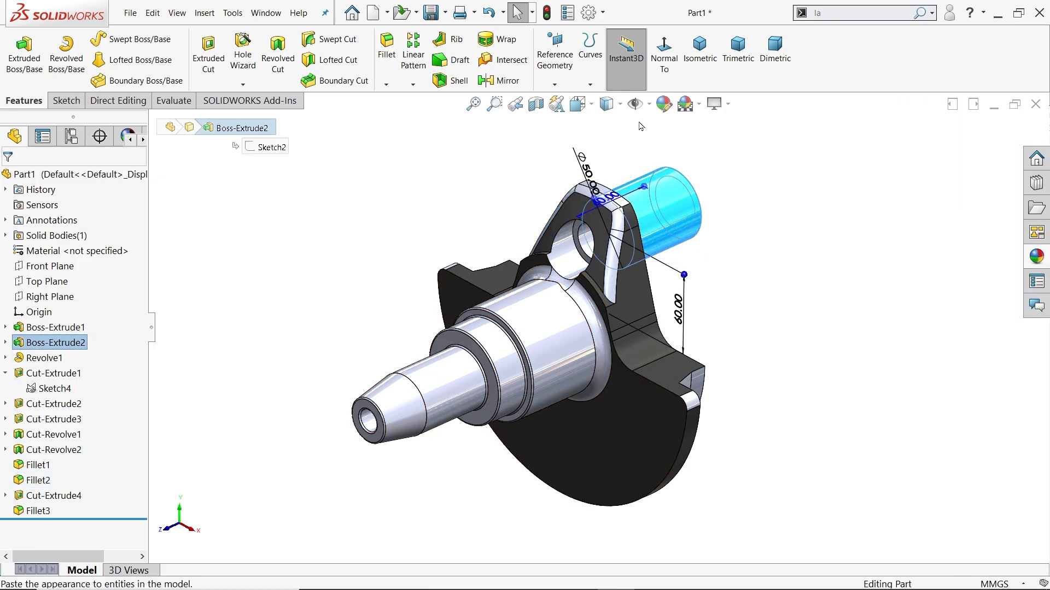
{"action": "left_click", "coordinate": [663, 104]}
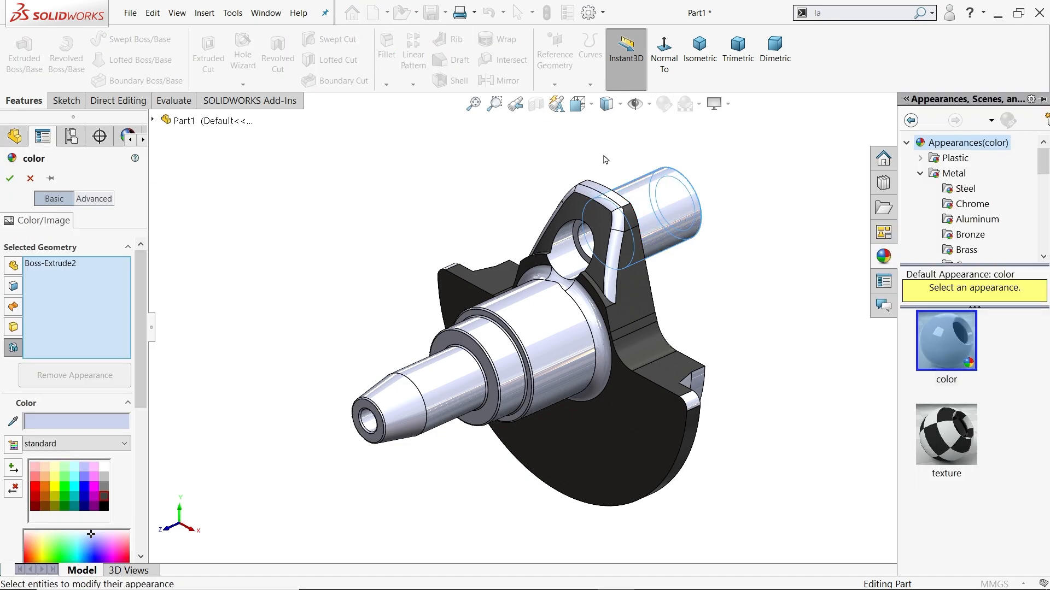
{"action": "left_click", "coordinate": [36, 488]}
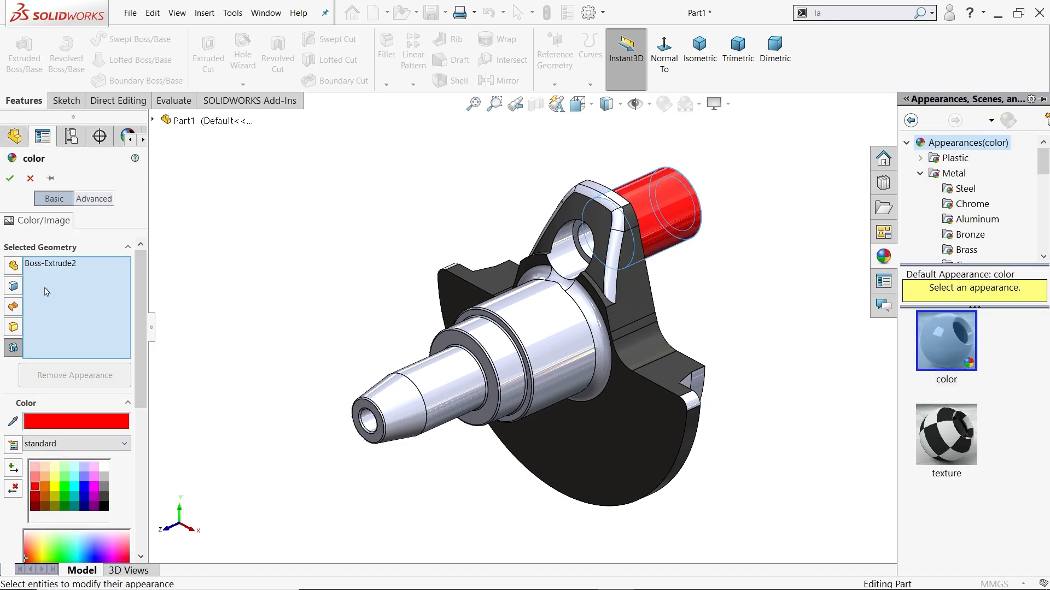
{"action": "left_click", "coordinate": [10, 179]}
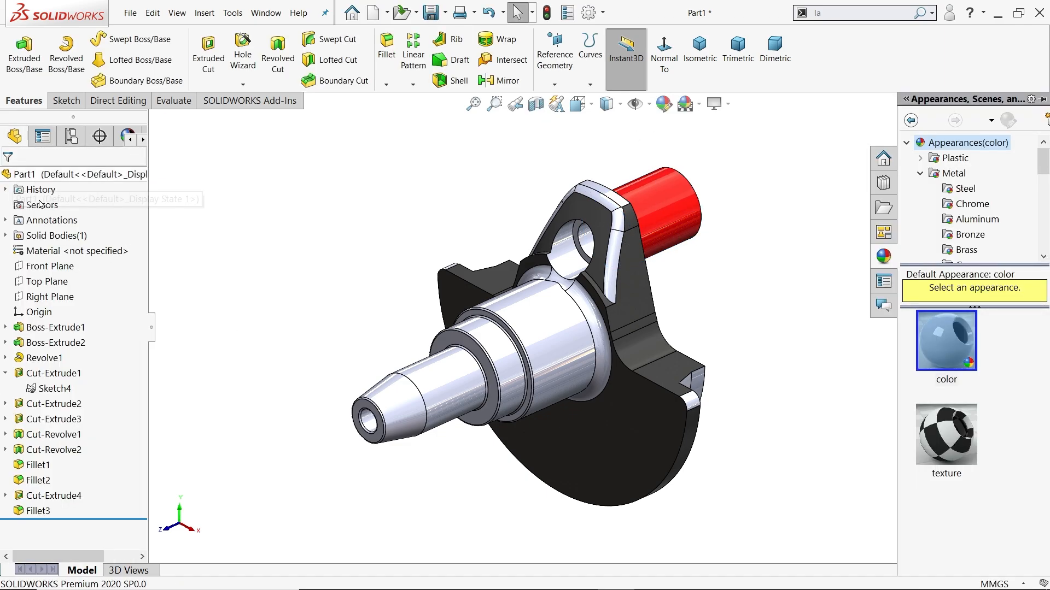
Apply a bright green color appearance to the Revolve1 feature that forms the stepped, tapered shaft
{"action": "left_click", "coordinate": [54, 358]}
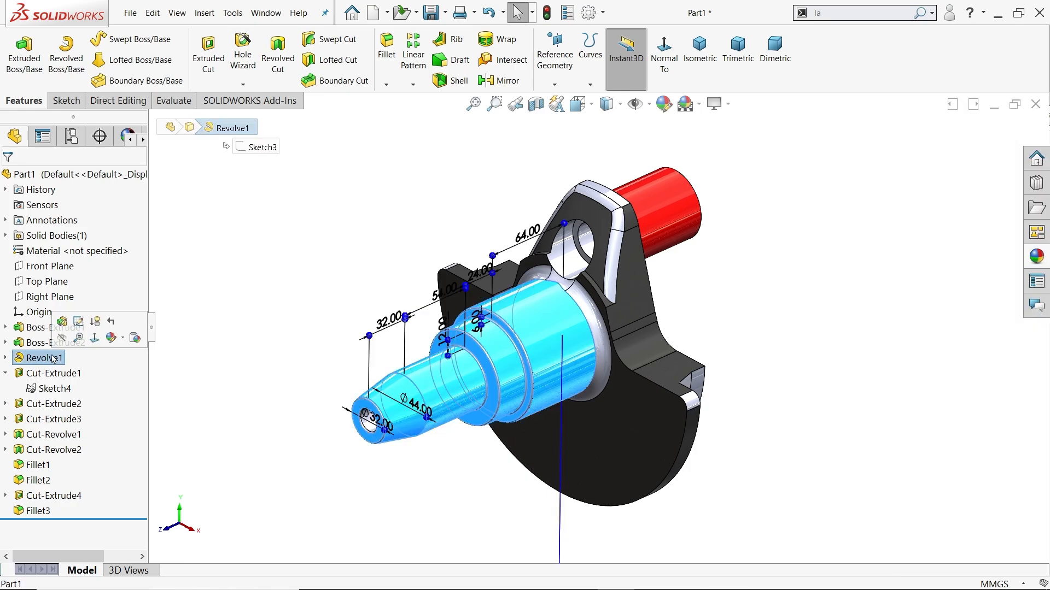
{"action": "left_click", "coordinate": [662, 103]}
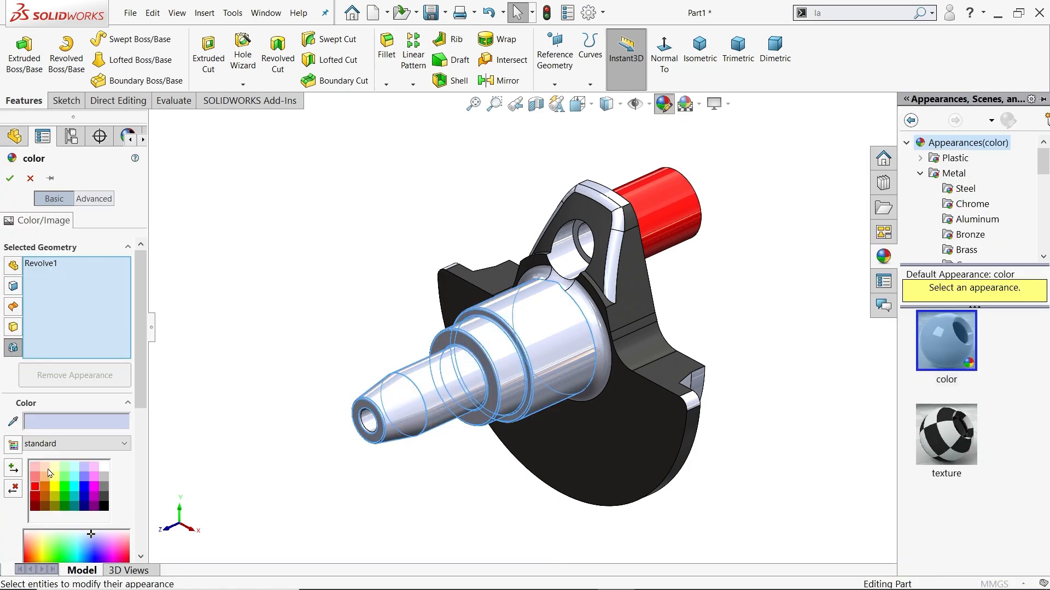
{"action": "left_click", "coordinate": [64, 486]}
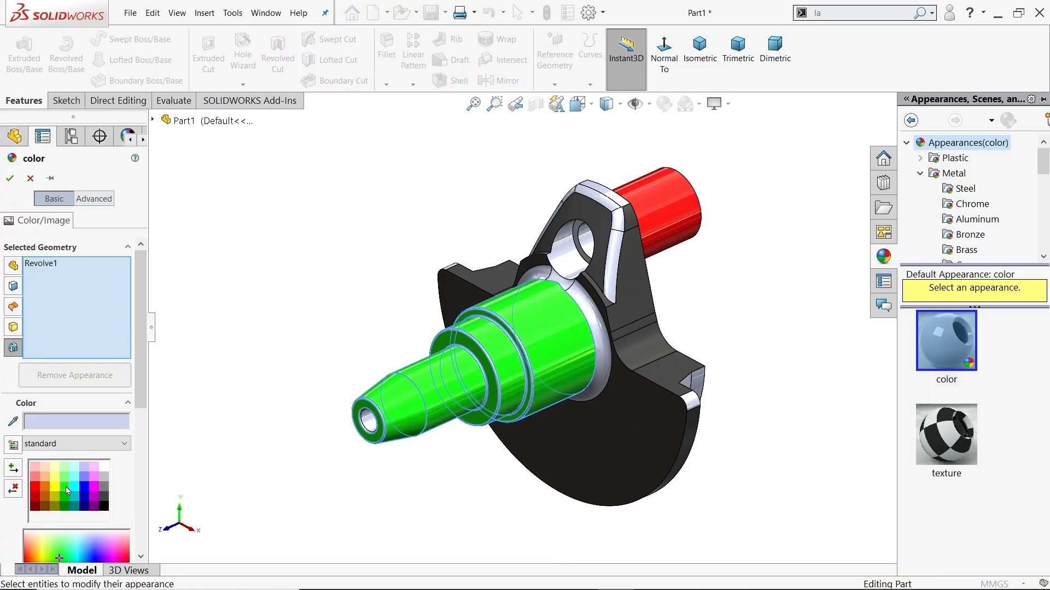
{"action": "left_click", "coordinate": [11, 179]}
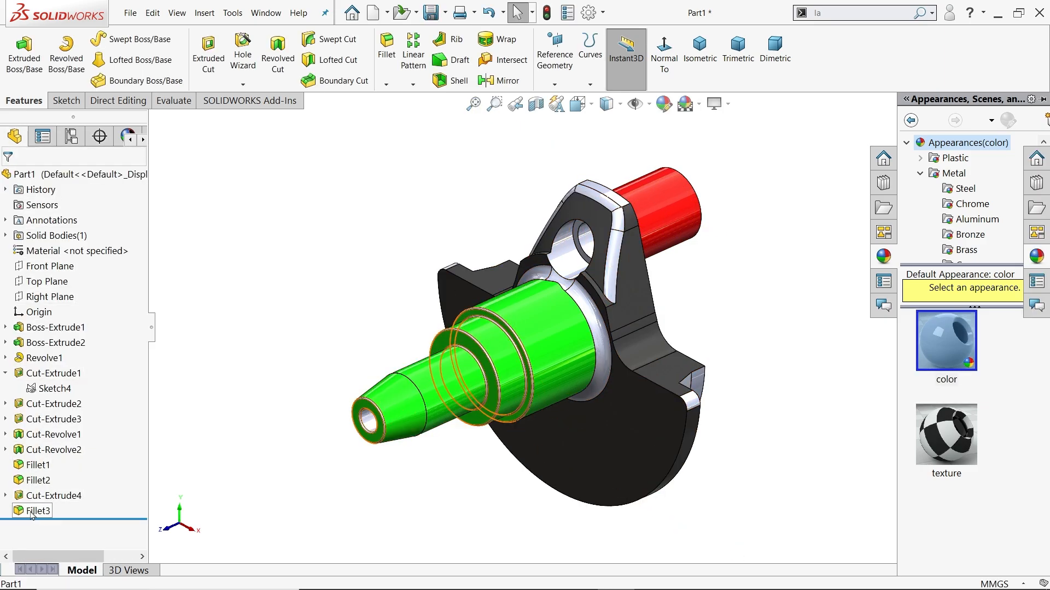
Apply the same bright green color to the Fillet3 feature on the stepped shaft's edges
{"action": "left_click", "coordinate": [663, 104]}
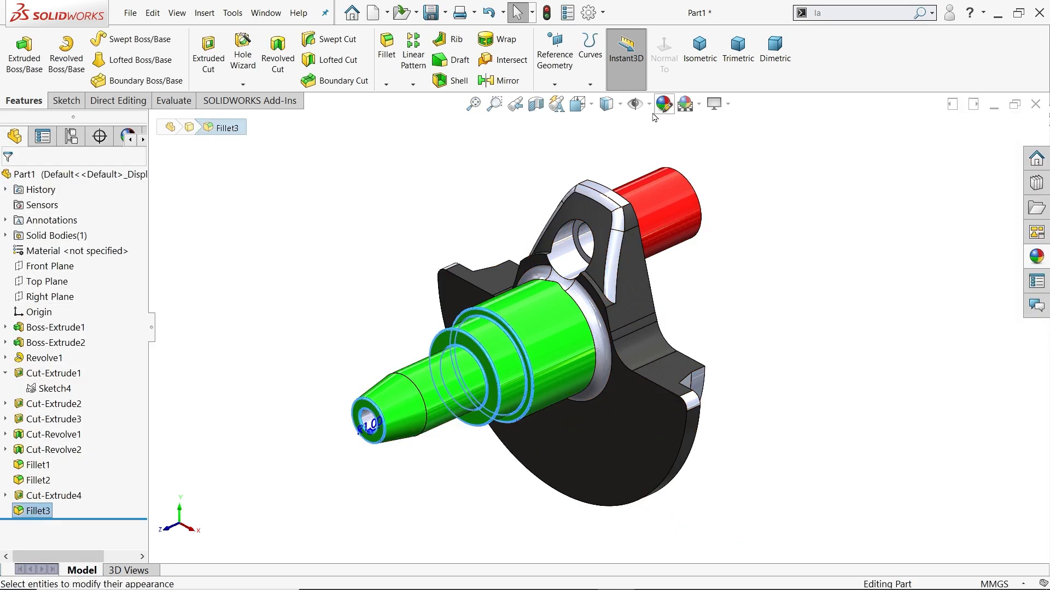
{"action": "left_click", "coordinate": [69, 490]}
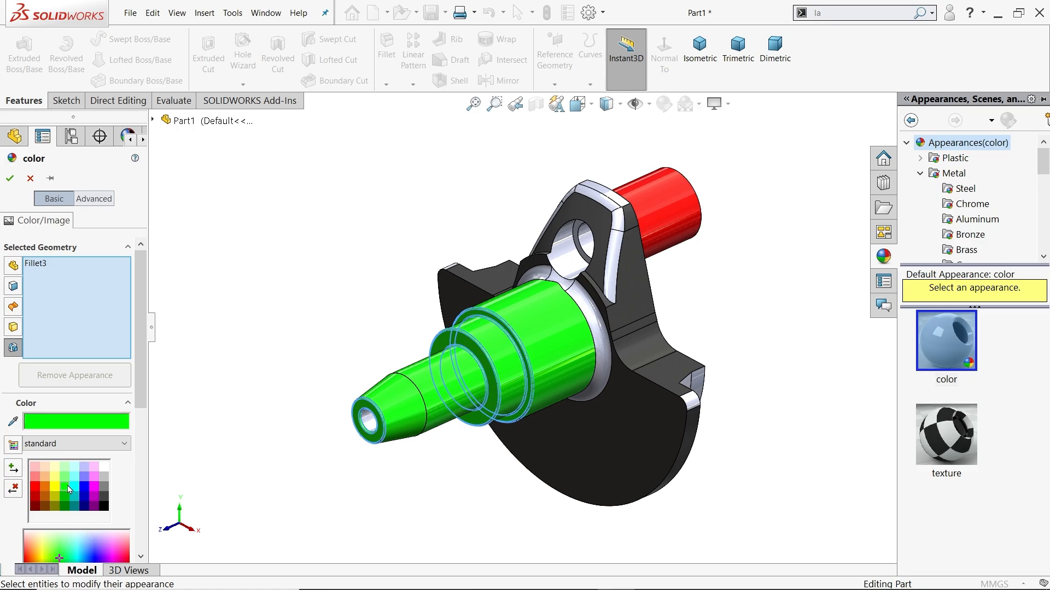
{"action": "left_click", "coordinate": [10, 178]}
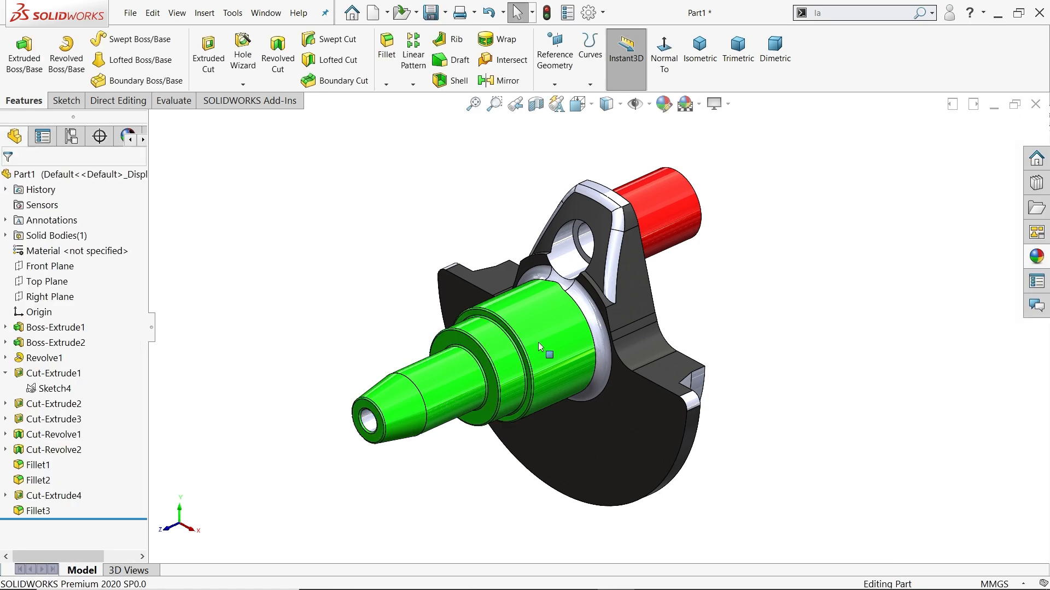
Apply the sandblasted iron appearance to the whole Fillet1 feature around the shaft base and web edges
{"action": "left_click", "coordinate": [601, 341]}
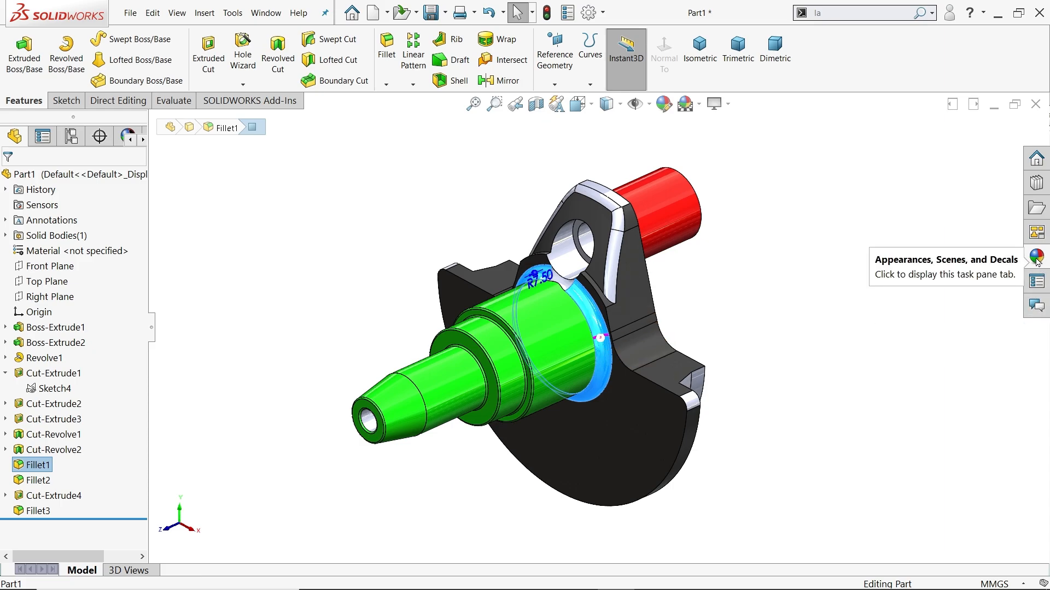
{"action": "left_click", "coordinate": [37, 464]}
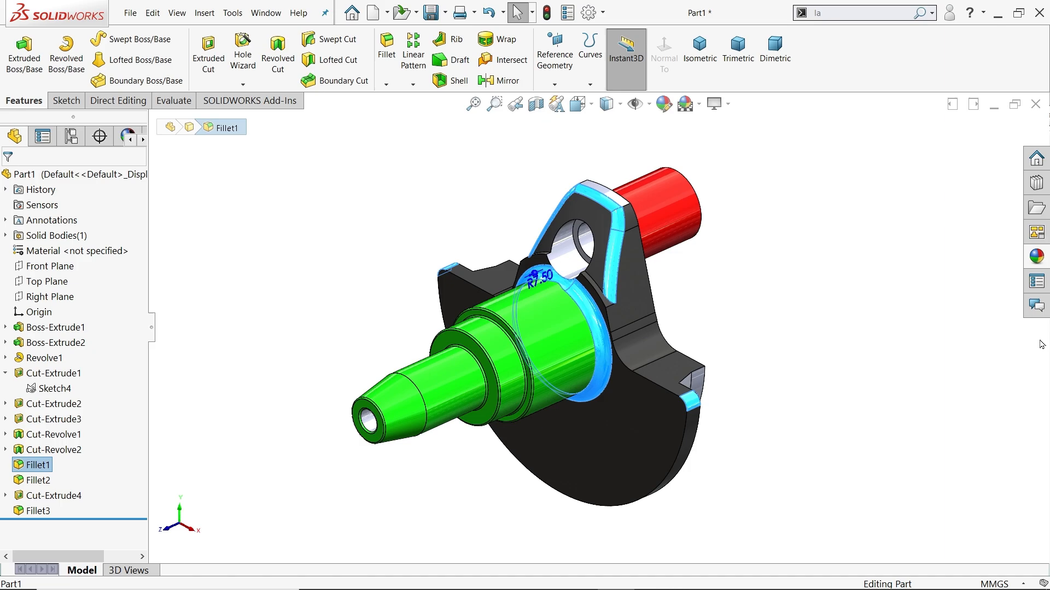
{"action": "left_click", "coordinate": [1041, 253]}
{"action": "scroll", "coordinate": [972, 219], "scroll_direction": "down", "scroll_amount": 1}
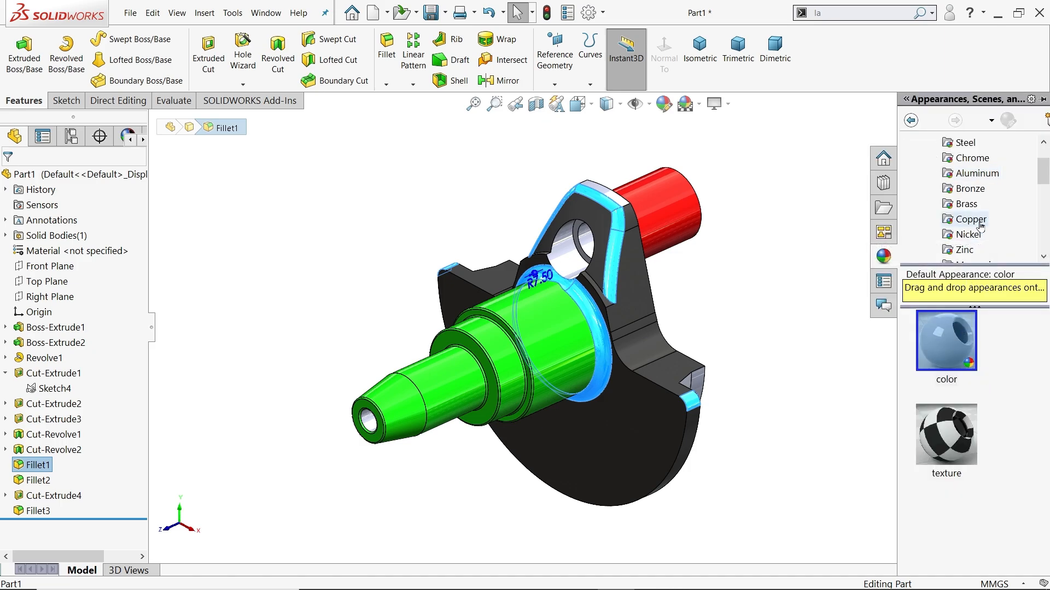
{"action": "scroll", "coordinate": [991, 230], "scroll_direction": "down", "scroll_amount": 1}
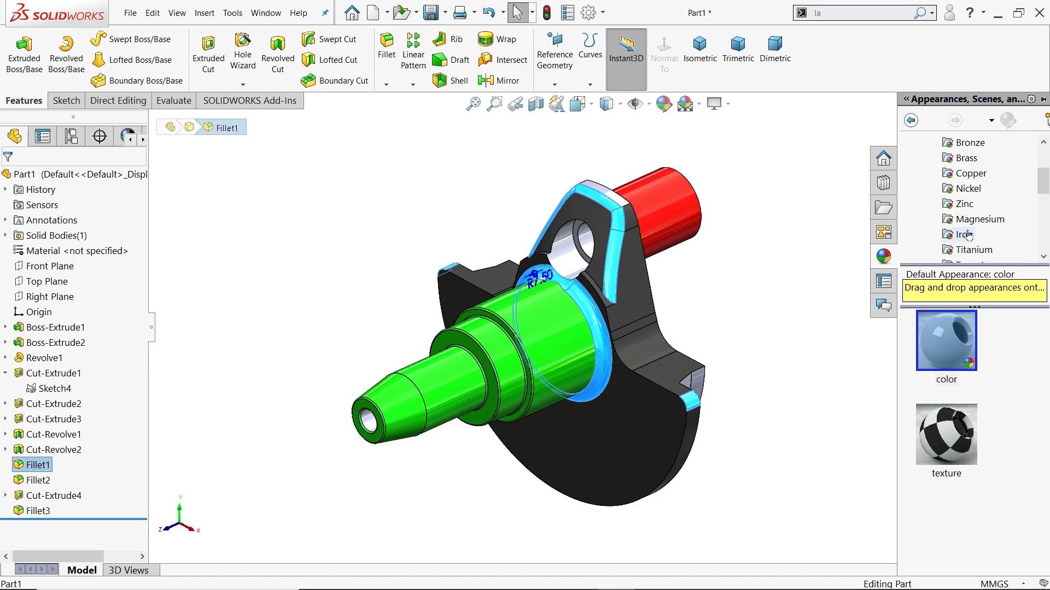
{"action": "left_click", "coordinate": [965, 235]}
{"action": "mouse_move", "coordinate": [958, 437]}
{"action": "left_mouse_down"}
{"action": "mouse_move", "coordinate": [798, 353]}
{"action": "mouse_move", "coordinate": [650, 252]}
{"action": "mouse_move", "coordinate": [85, 406]}
{"action": "mouse_move", "coordinate": [53, 450]}
{"action": "left_mouse_up"}
Apply the sandblasted iron appearance to the Cut-Revolve1 feature on the web and counterweight
{"action": "scroll", "coordinate": [651, 253], "scroll_direction": "down", "scroll_amount": 1}
{"action": "scroll", "coordinate": [651, 253], "scroll_direction": "up", "scroll_amount": 1}
{"action": "scroll", "coordinate": [650, 253], "scroll_direction": "up", "scroll_amount": 1}
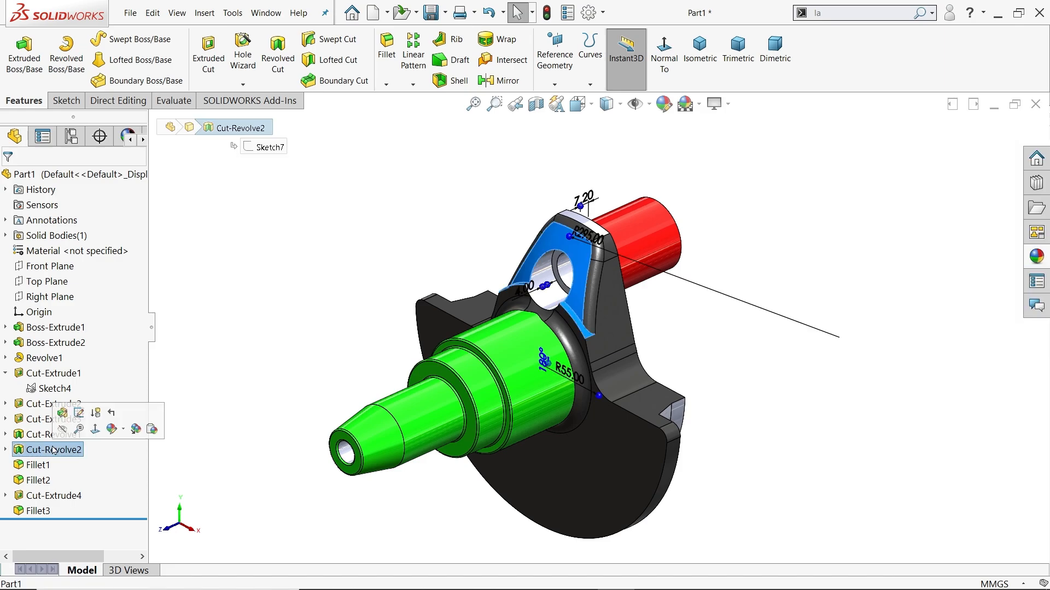
{"action": "left_click", "coordinate": [53, 434]}
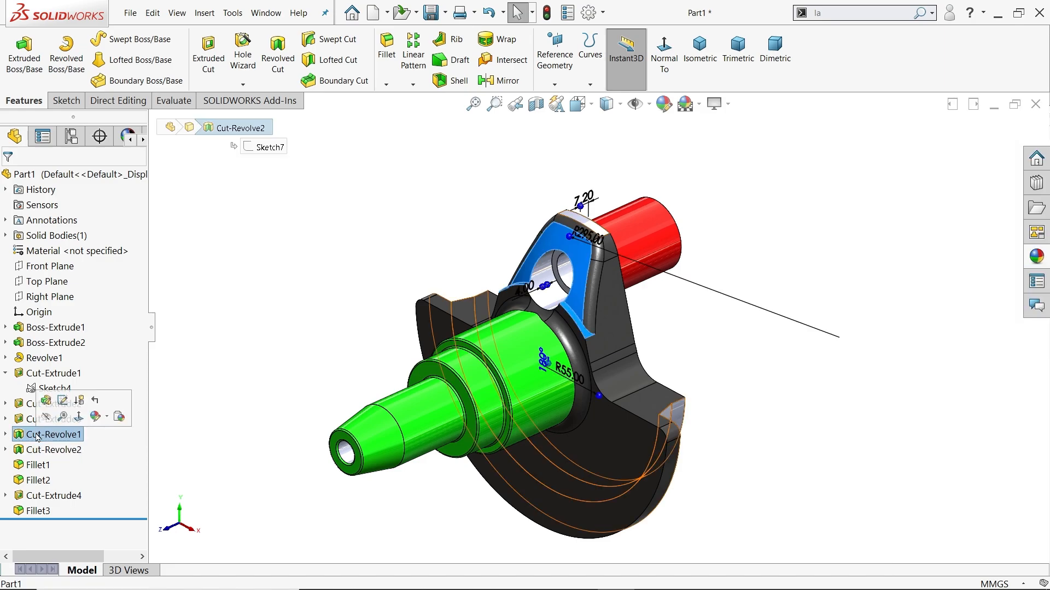
{"action": "left_click", "coordinate": [1025, 258]}
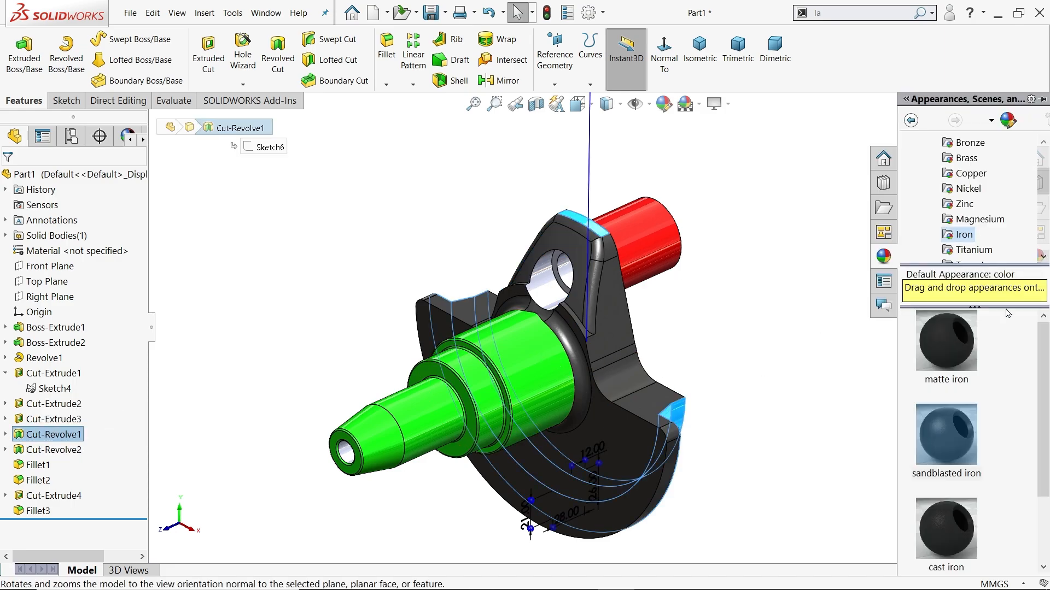
{"action": "left_click", "coordinate": [777, 409]}
{"action": "mouse_move", "coordinate": [777, 409]}
{"action": "middle_mouse_down"}
{"action": "mouse_move", "coordinate": [645, 366]}
{"action": "mouse_move", "coordinate": [762, 382]}
{"action": "middle_mouse_up"}
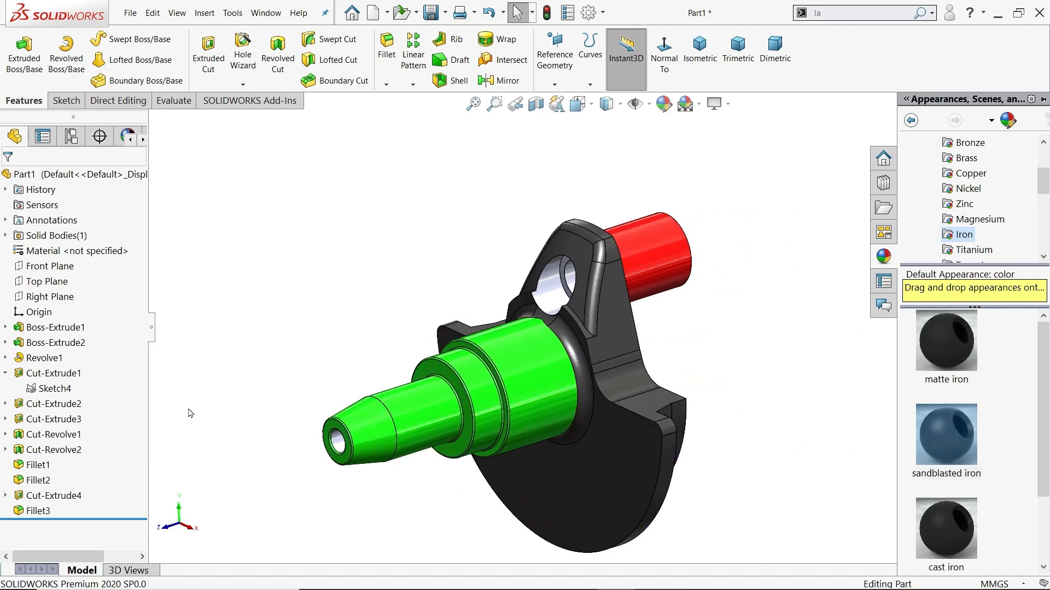
Apply the polished steel appearance to the Cut-Extrude1, Cut-Extrude2 and Cut-Extrude3 features together
{"action": "left_click", "coordinate": [54, 373]}
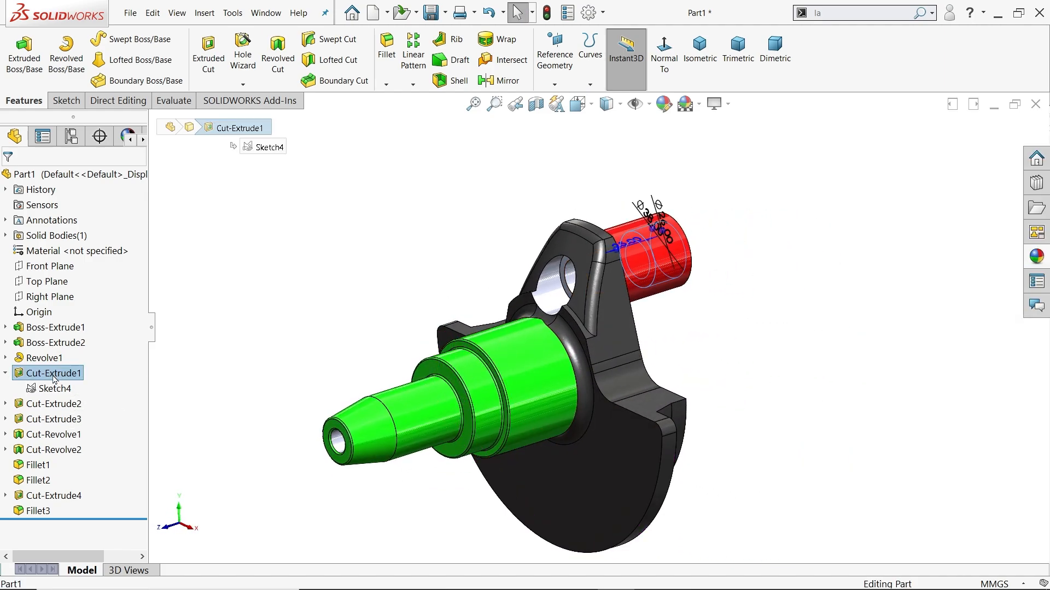
{"action": "left_click", "coordinate": [53, 404], "text": "ctrl"}
{"action": "left_click", "coordinate": [54, 420], "text": "ctrl"}
{"action": "left_click", "coordinate": [1038, 266]}
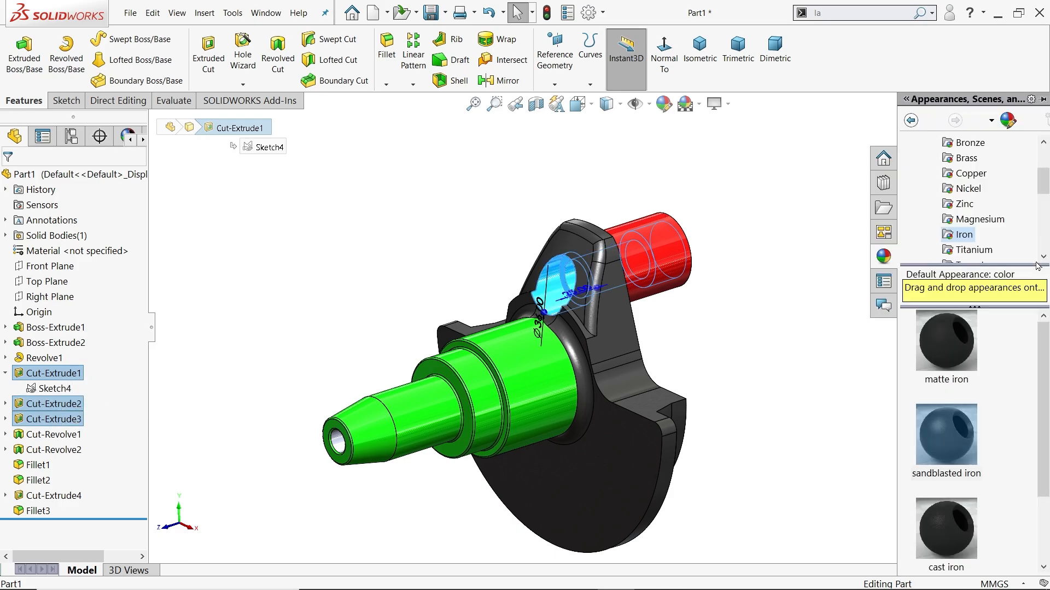
{"action": "scroll", "coordinate": [965, 189], "scroll_direction": "up", "scroll_amount": 2}
{"action": "left_click", "coordinate": [965, 189]}
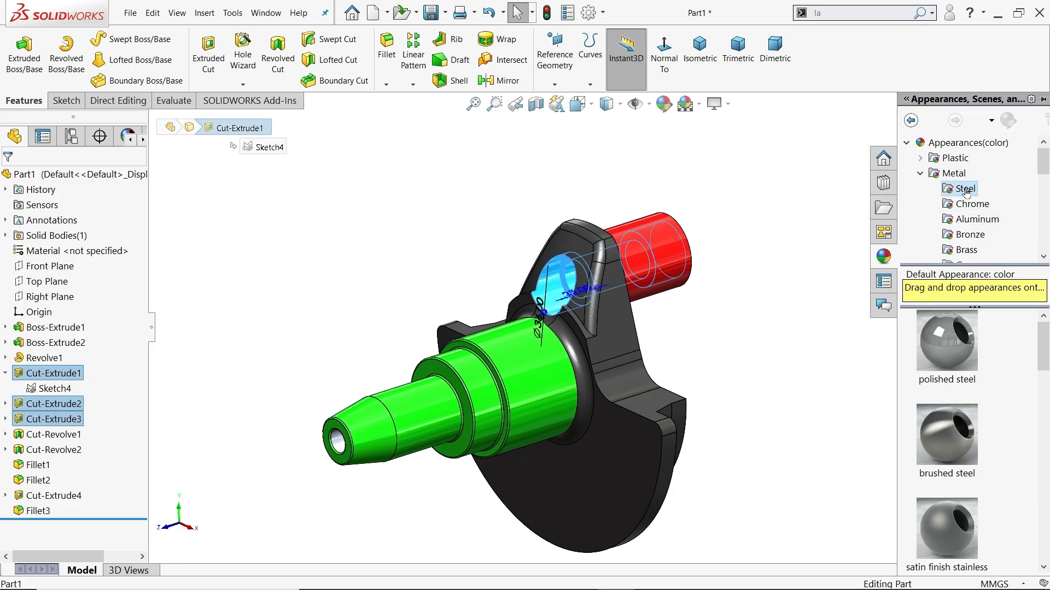
{"action": "left_click", "coordinate": [952, 363]}
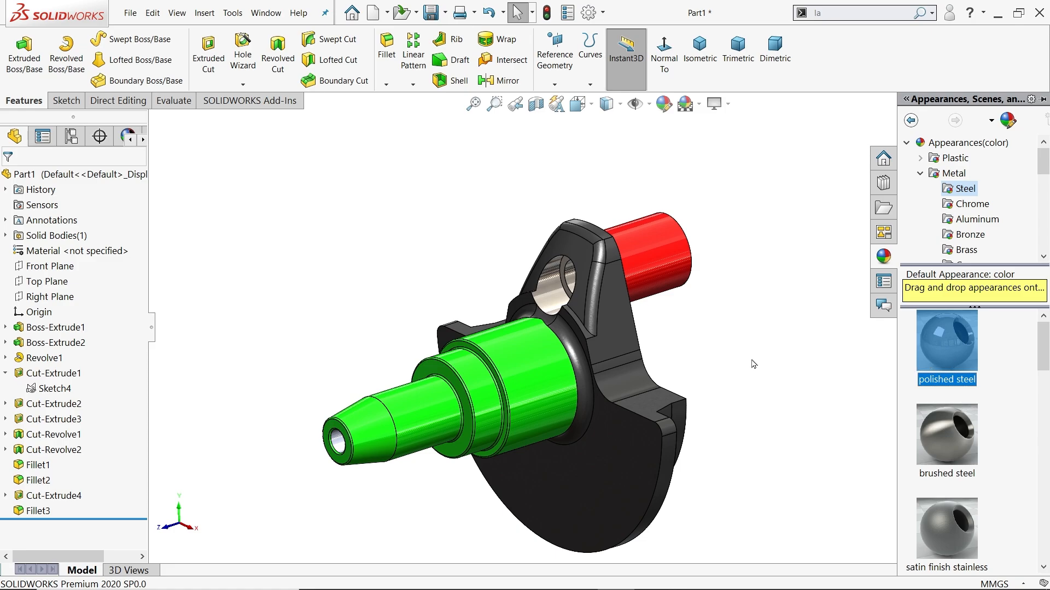
Apply the polished steel appearance to Cut-Extrude4, the bore in the tapered shaft's end
{"action": "middle_click_drag", "start_coordinate": [753, 364], "coordinate": [608, 407]}
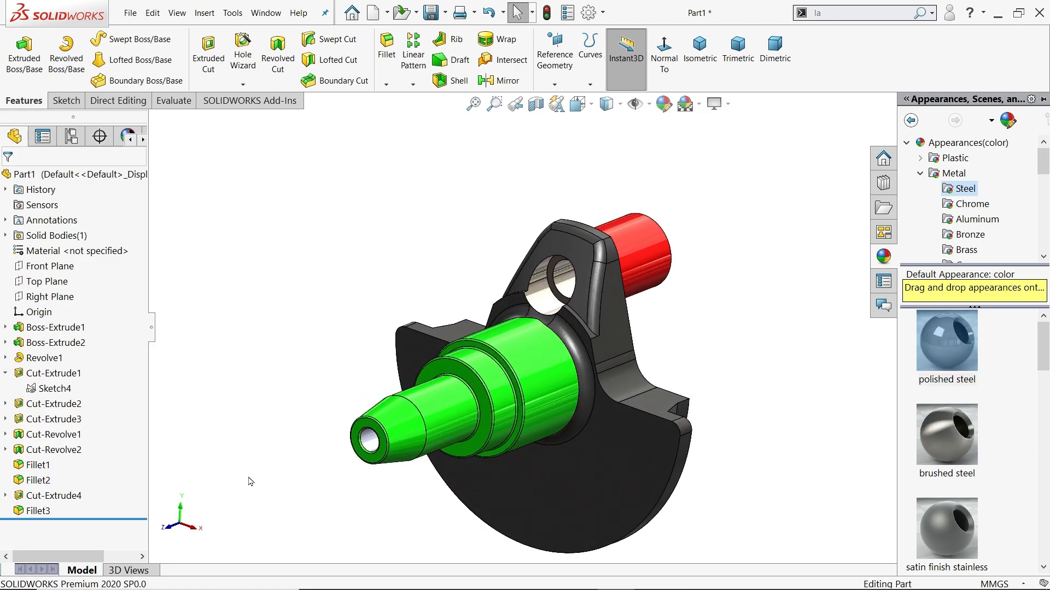
{"action": "left_click", "coordinate": [54, 495]}
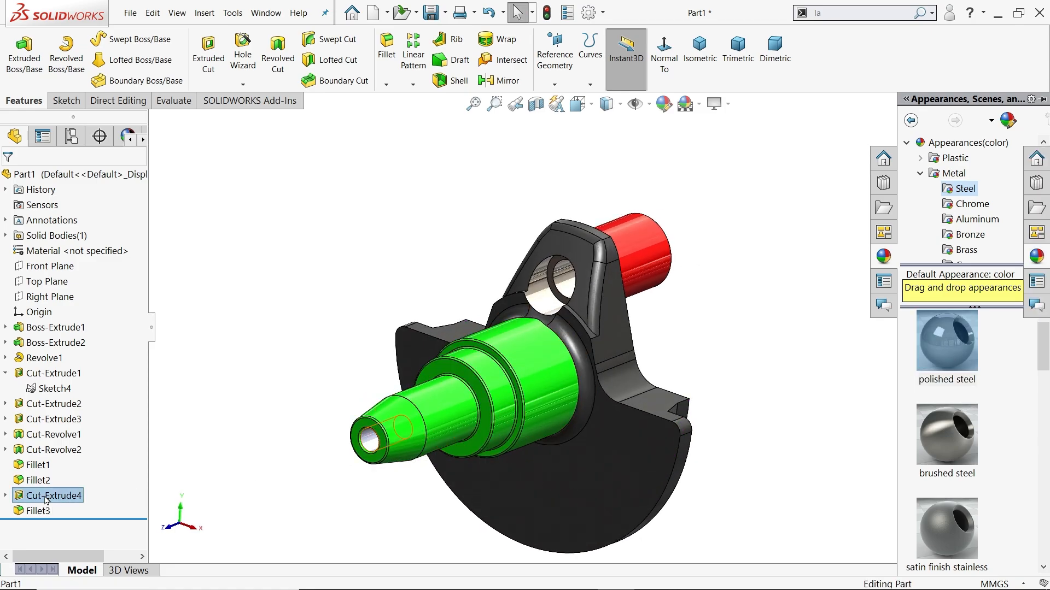
{"action": "left_click", "coordinate": [1037, 262]}
{"action": "double_click", "coordinate": [952, 341]}
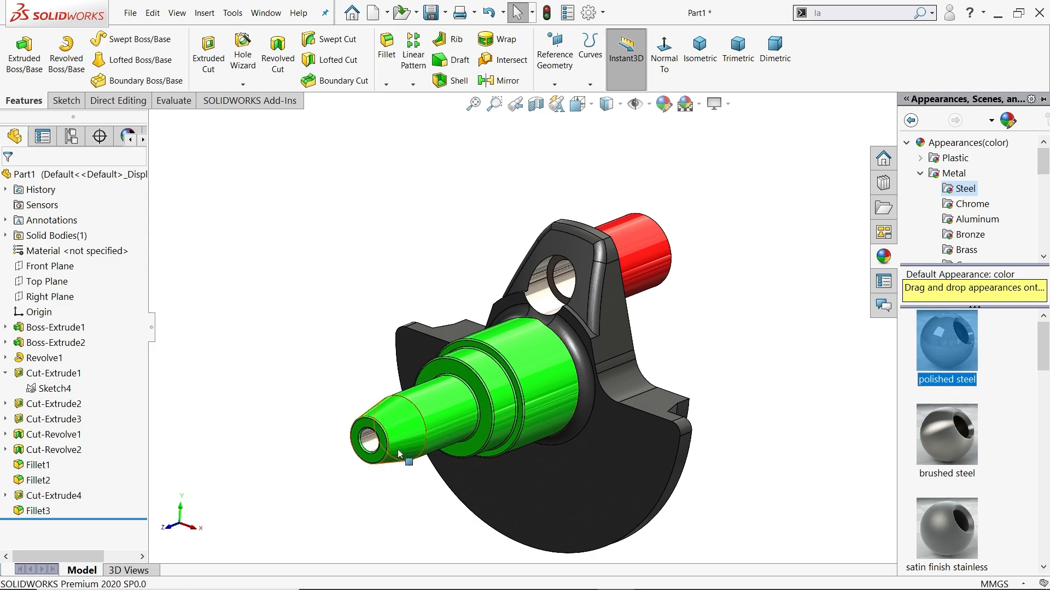
Examine the colored crankshaft from the side and in the isometric view
{"action": "middle_click_drag", "start_coordinate": [681, 416], "coordinate": [625, 355]}
{"action": "left_click", "coordinate": [701, 55]}
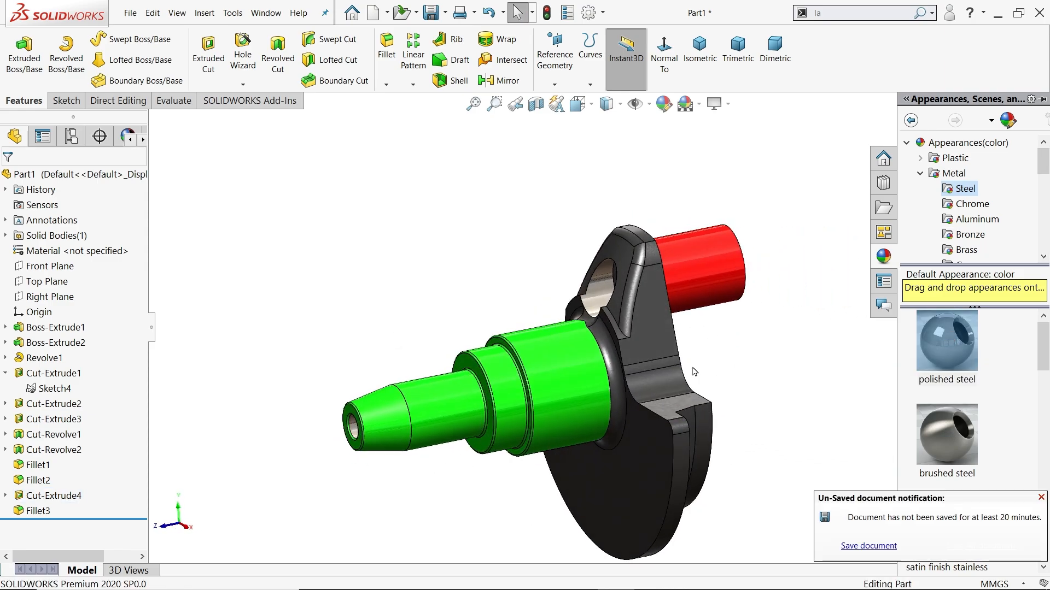
{"action": "left_click", "coordinate": [702, 59]}
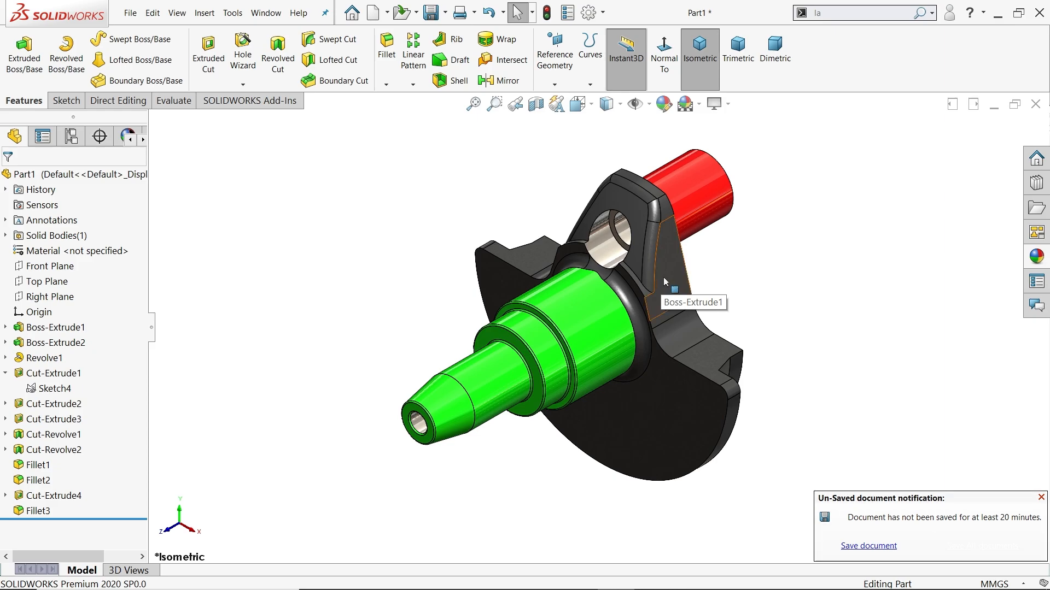
{"action": "scroll", "coordinate": [672, 286], "scroll_direction": "down", "scroll_amount": 2}
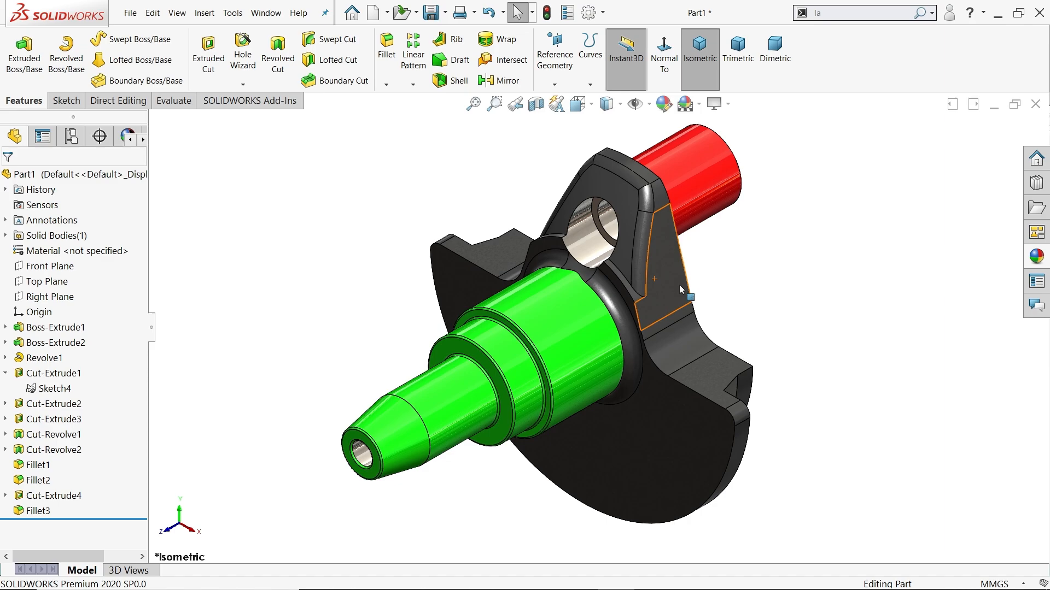
{"action": "scroll", "coordinate": [687, 294], "scroll_direction": "up", "scroll_amount": 2}
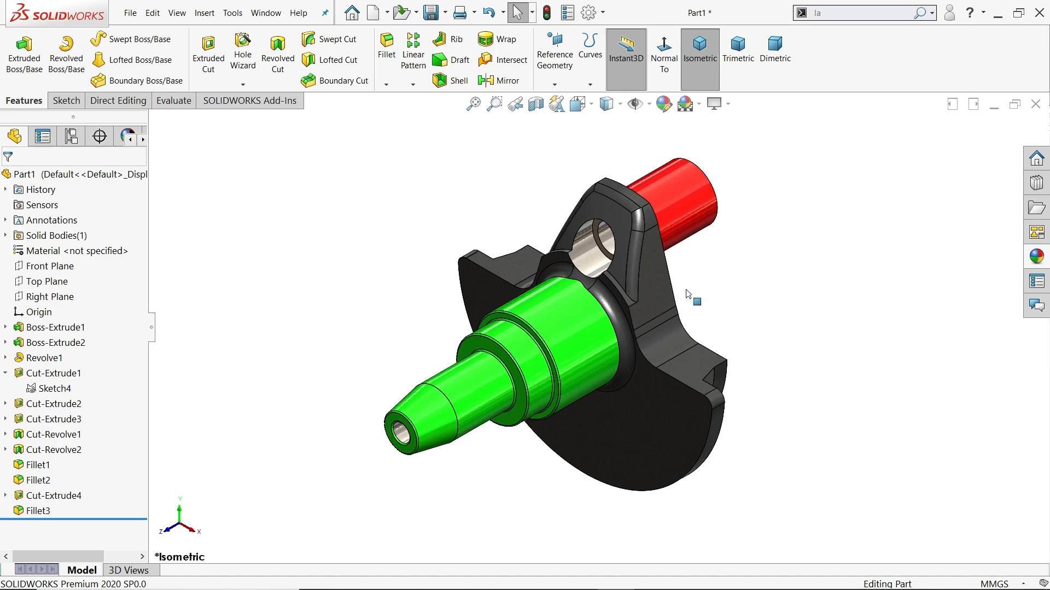
{"action": "scroll", "coordinate": [691, 312], "scroll_direction": "down", "scroll_amount": 1}
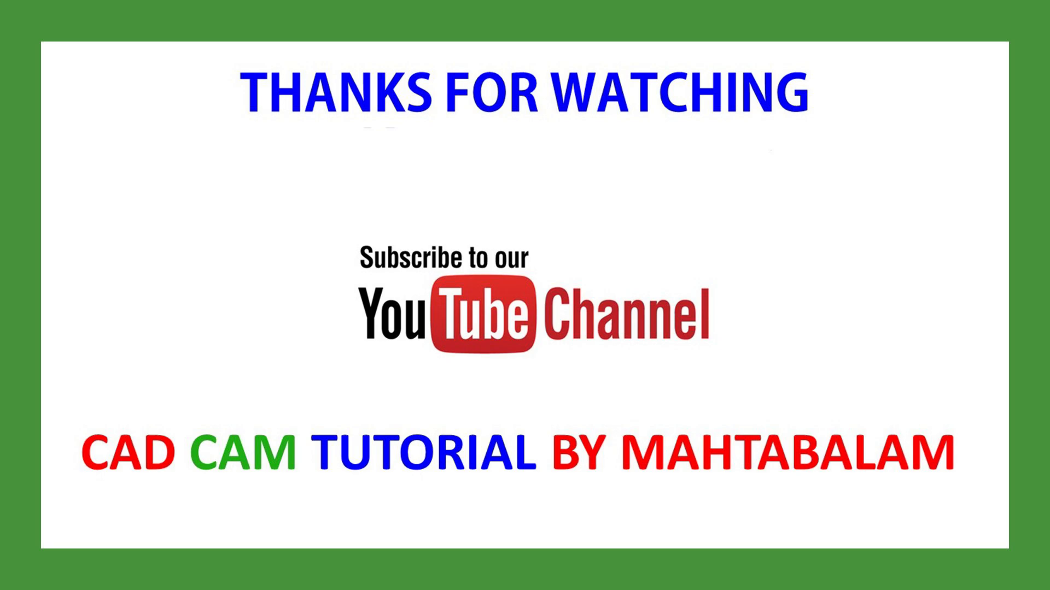